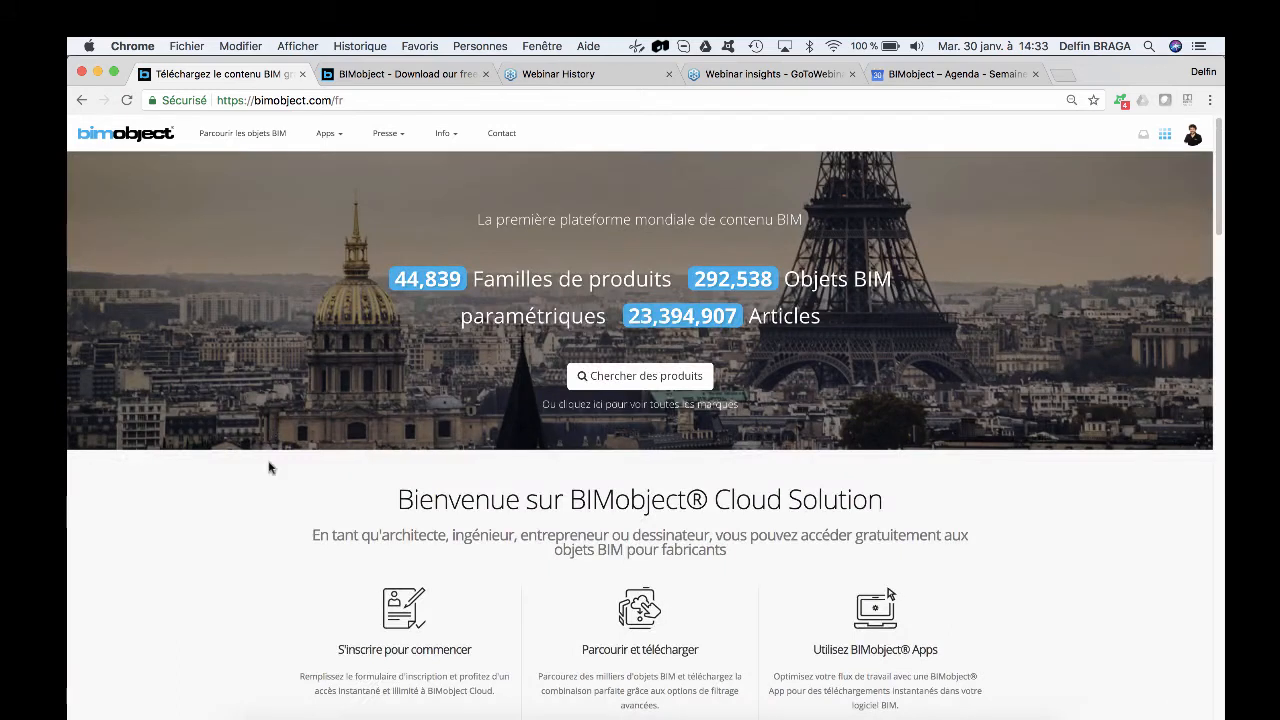
Open the BIMobject Apps page and view the download page of the BIMobject App for ArchiCAD
click(333, 136)
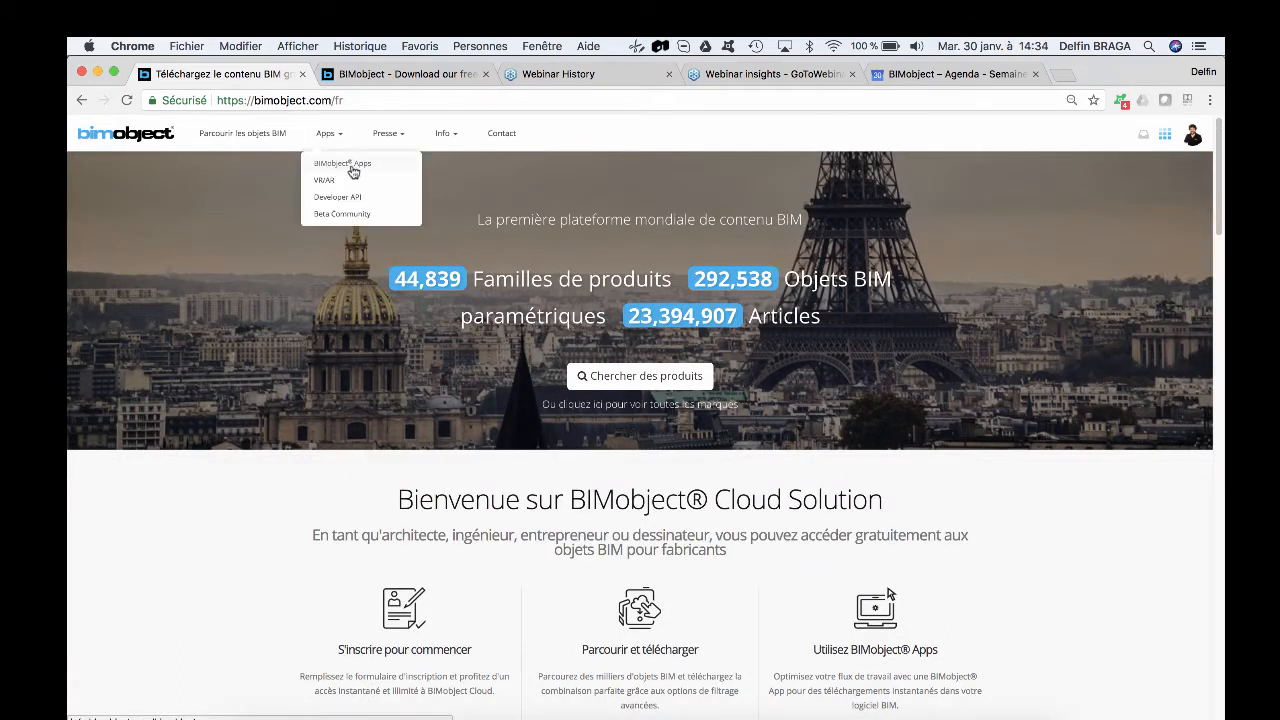
click(352, 170)
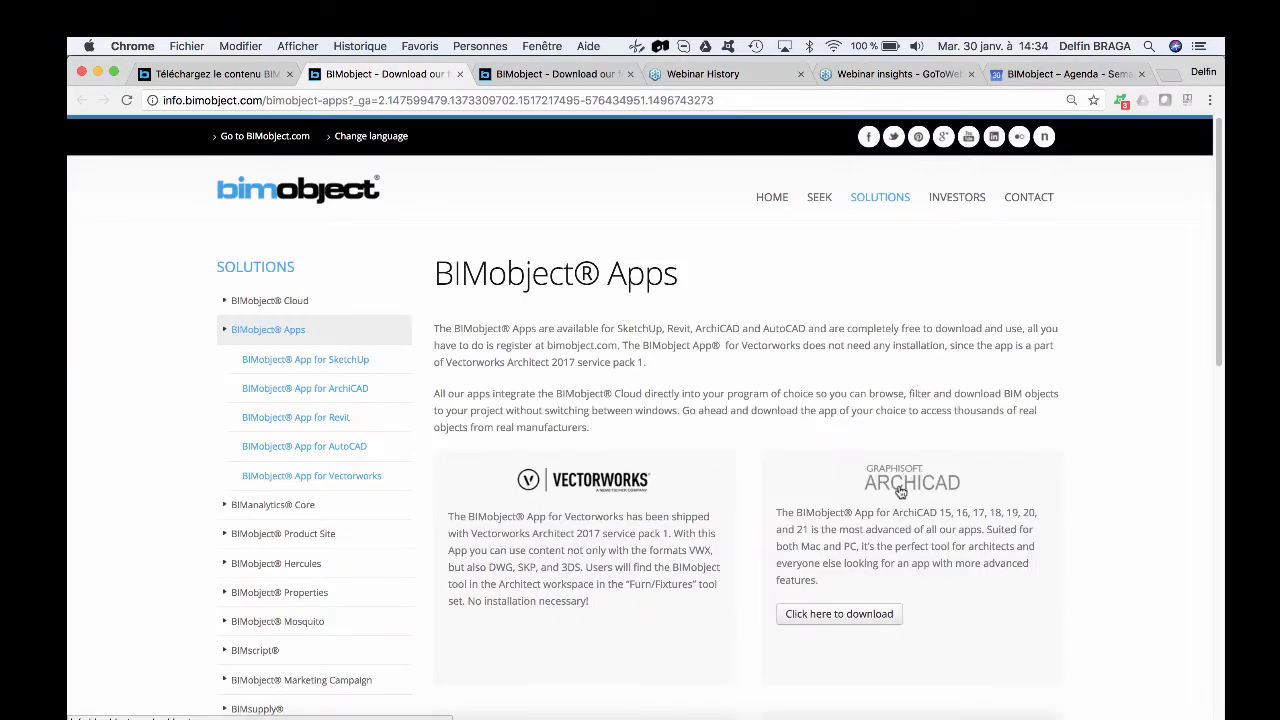
click(855, 617)
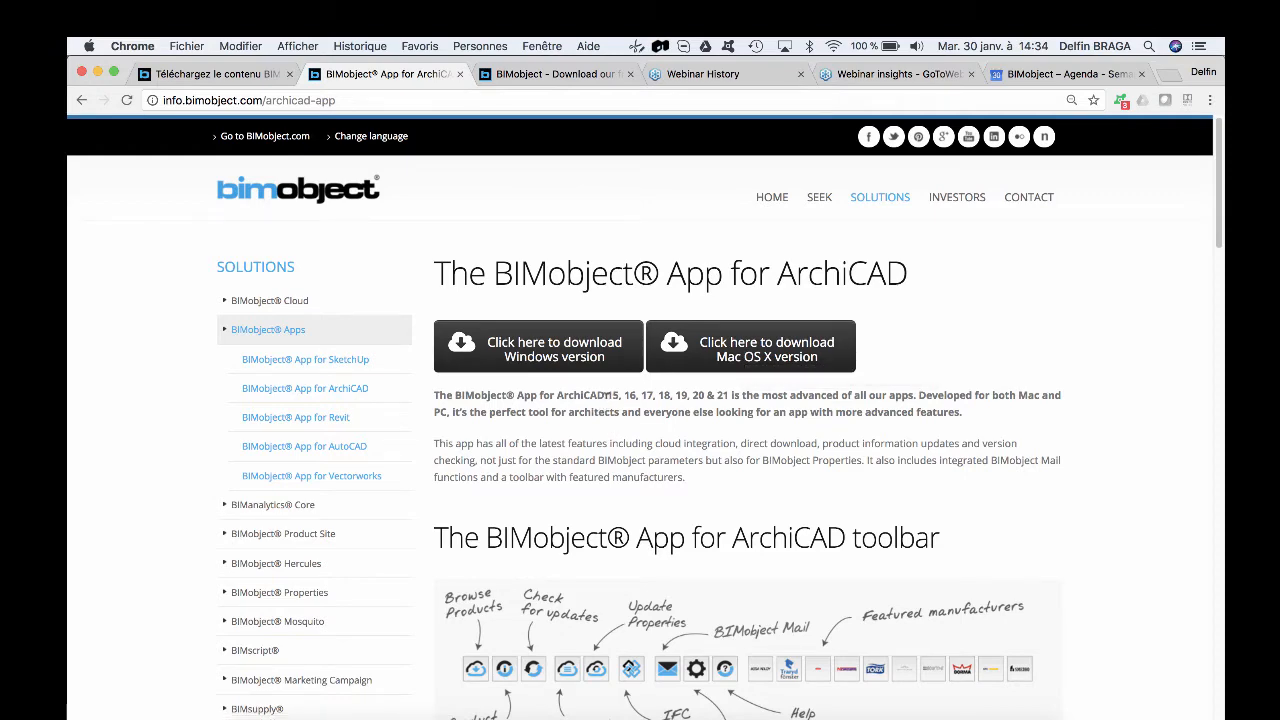
scroll(612, 405, down, 3)
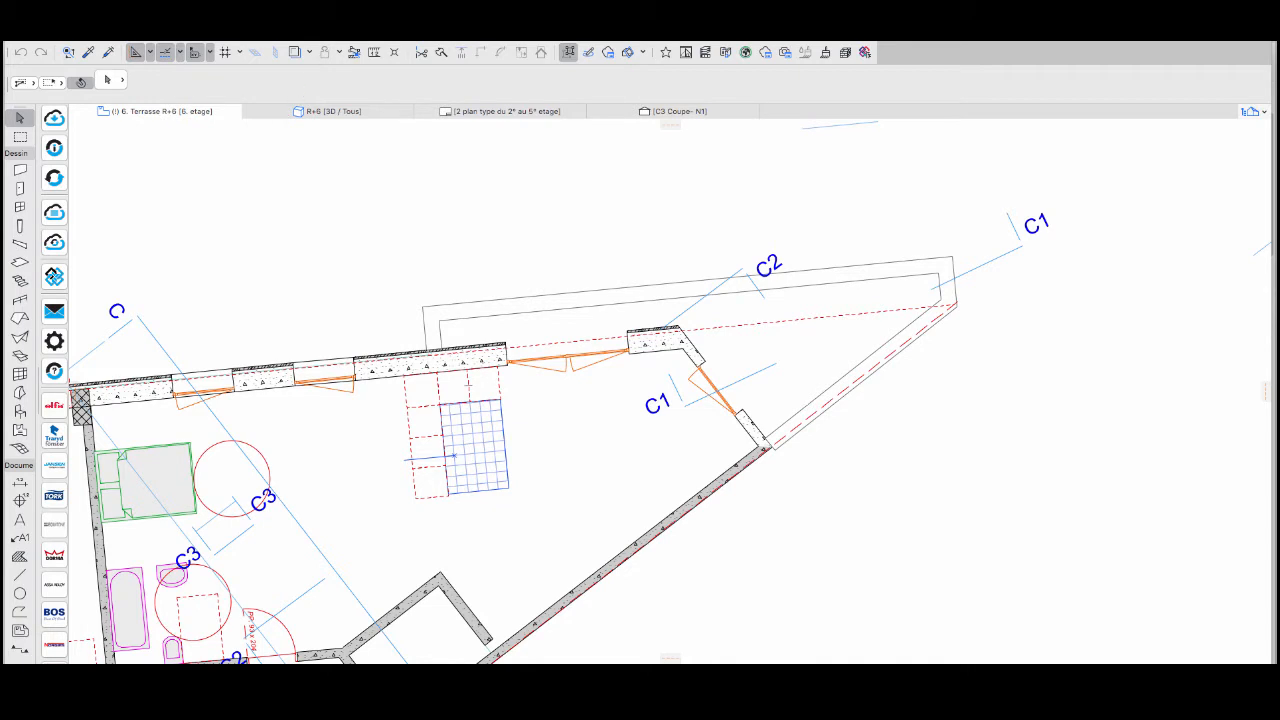
Display the BIMobject palette in ArchiCAD
click(298, 29)
mouse_move(438, 29)
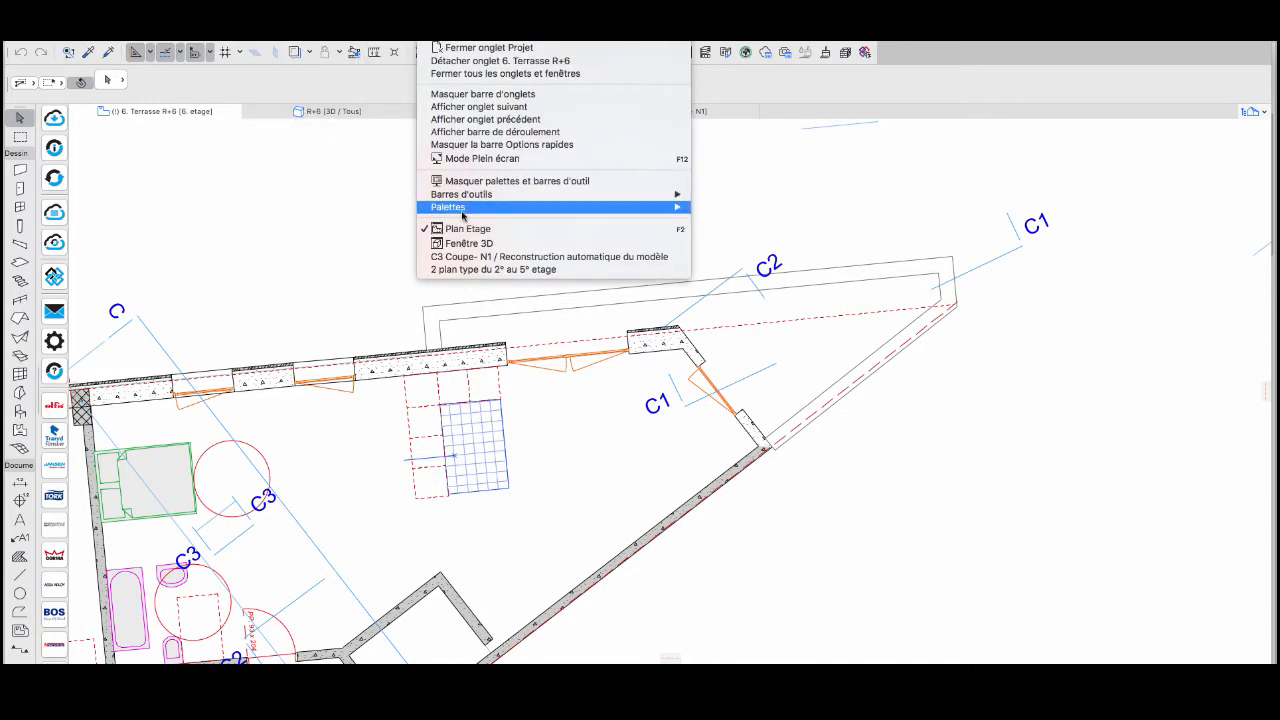
mouse_move(463, 210)
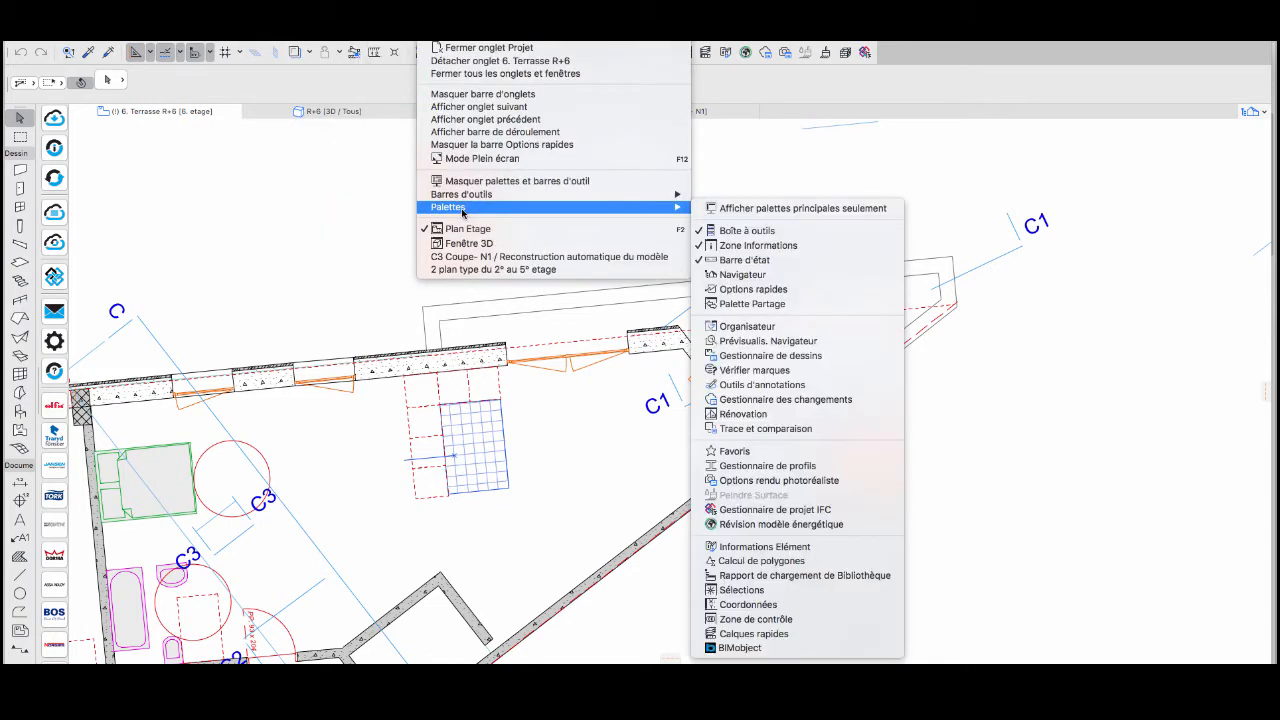
click(727, 648)
Show the entire model in 3D and bring the whole building into view
right_click(372, 196)
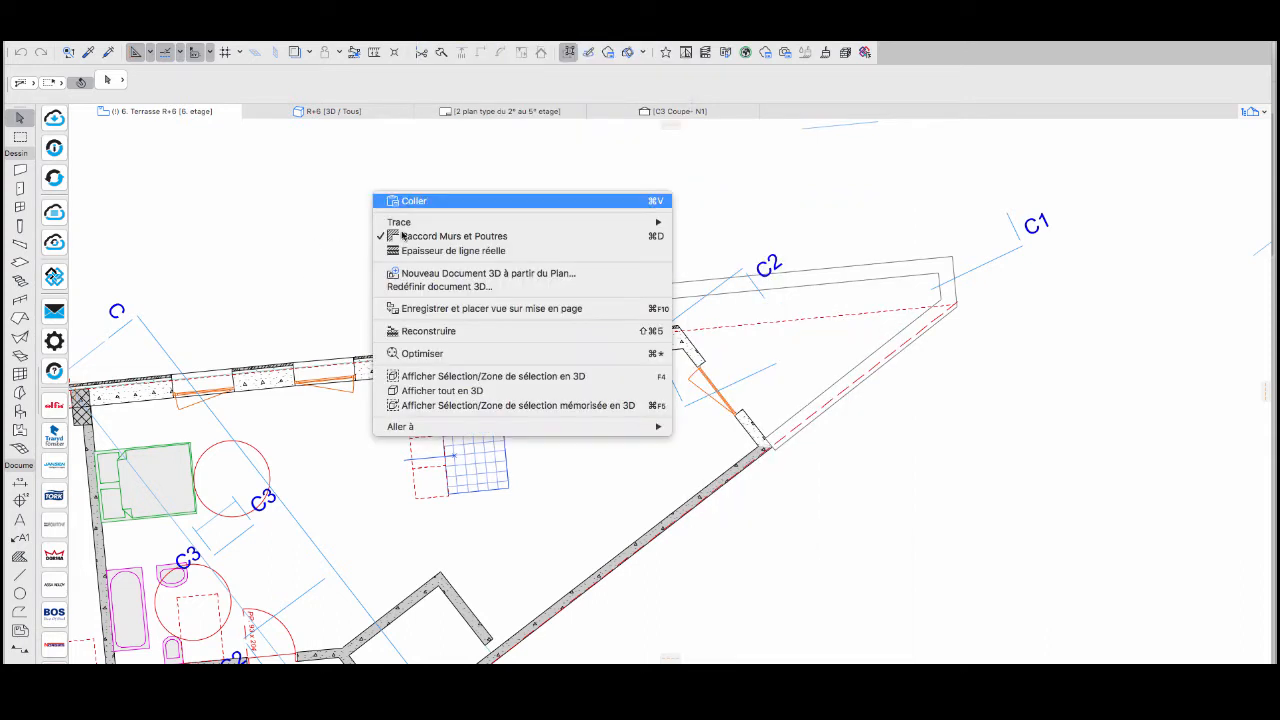
click(438, 390)
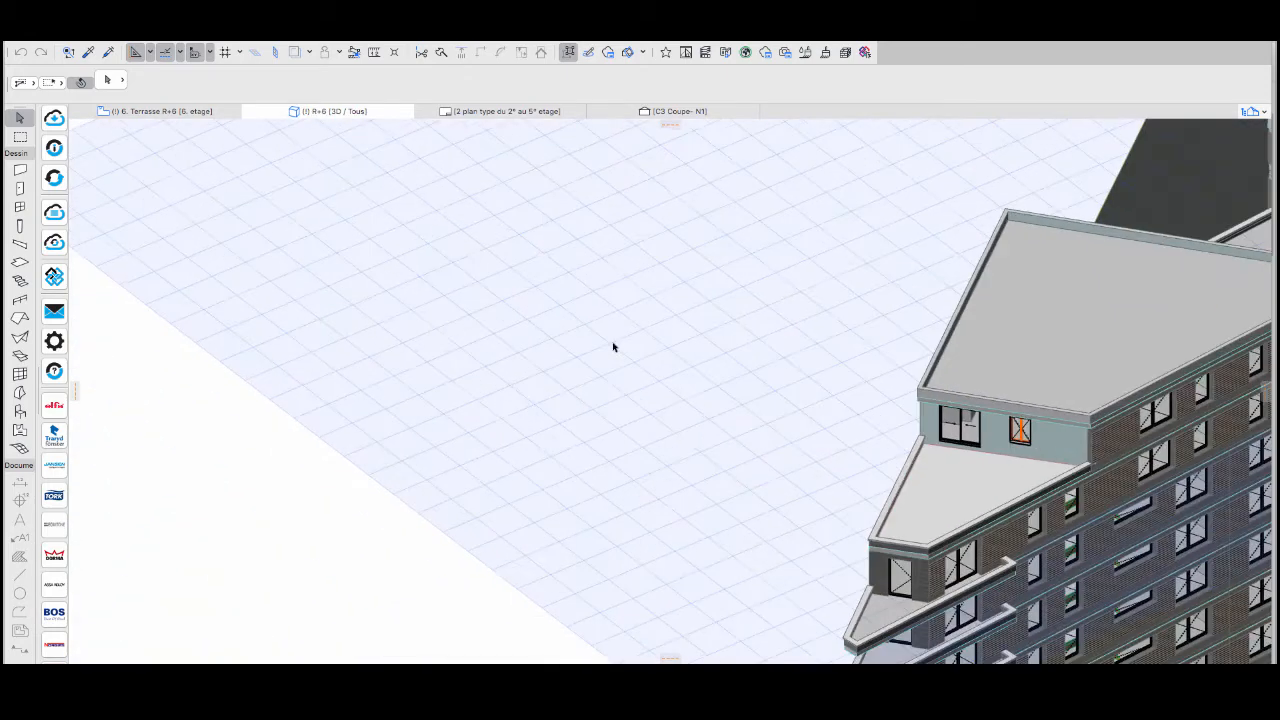
middle_drag(667, 371, 306, 279)
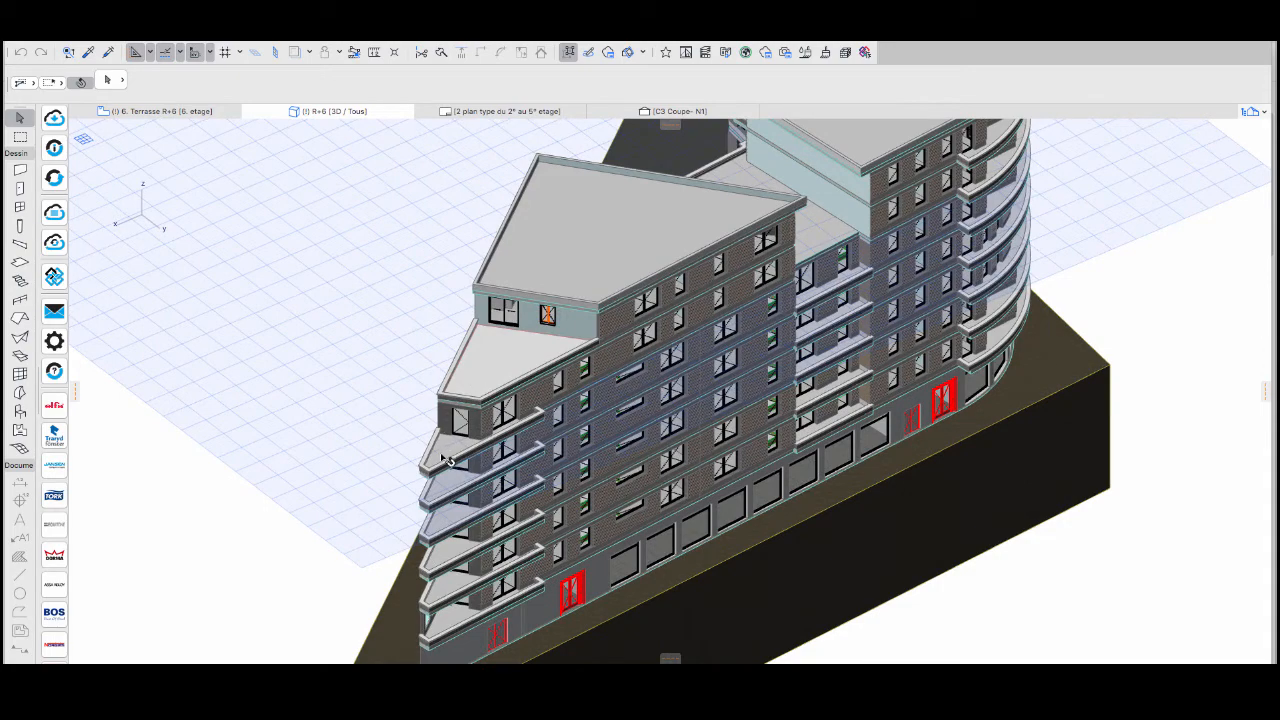
Return to the floor plan, open the BIMobject product browser and filter the products by the France region
click(170, 112)
click(54, 118)
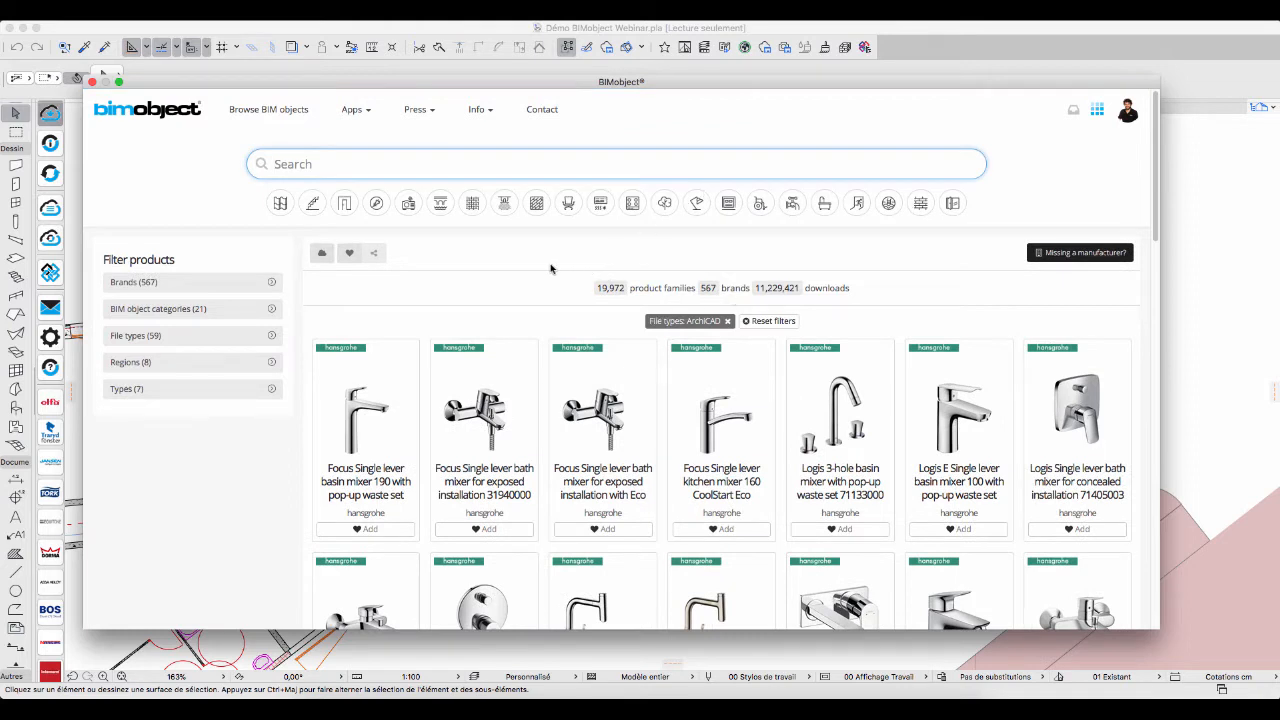
click(274, 364)
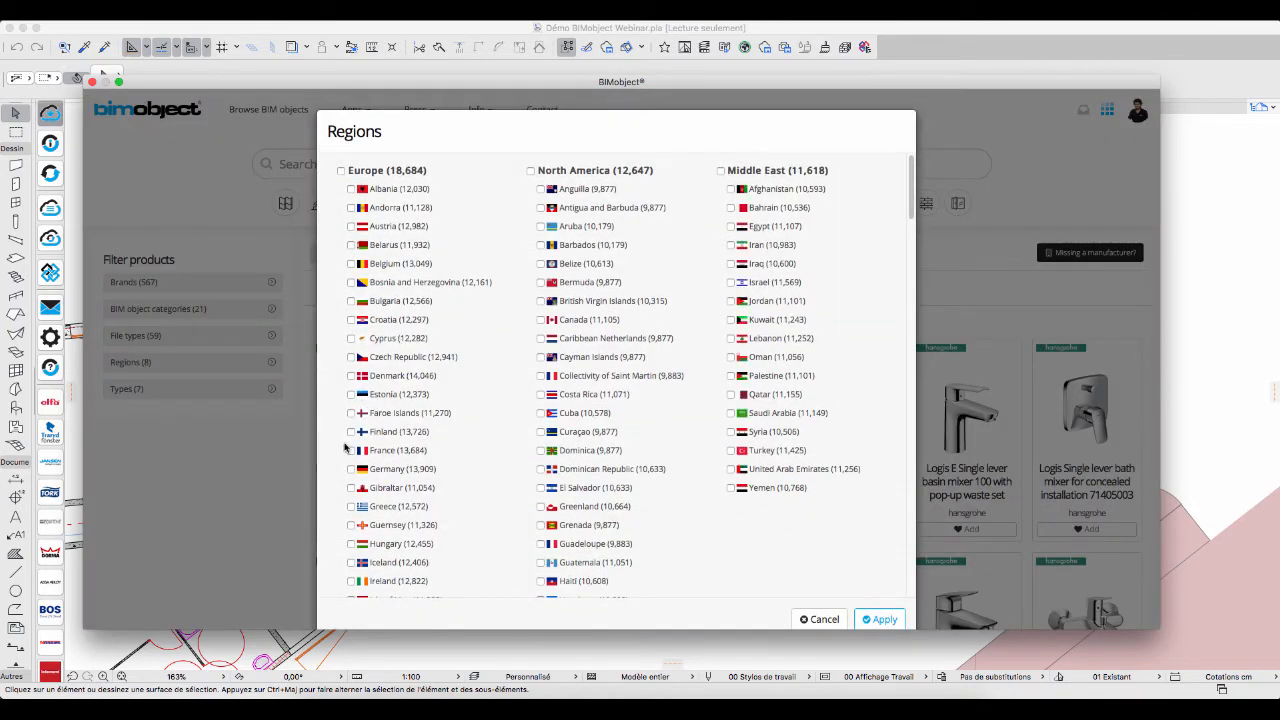
click(352, 450)
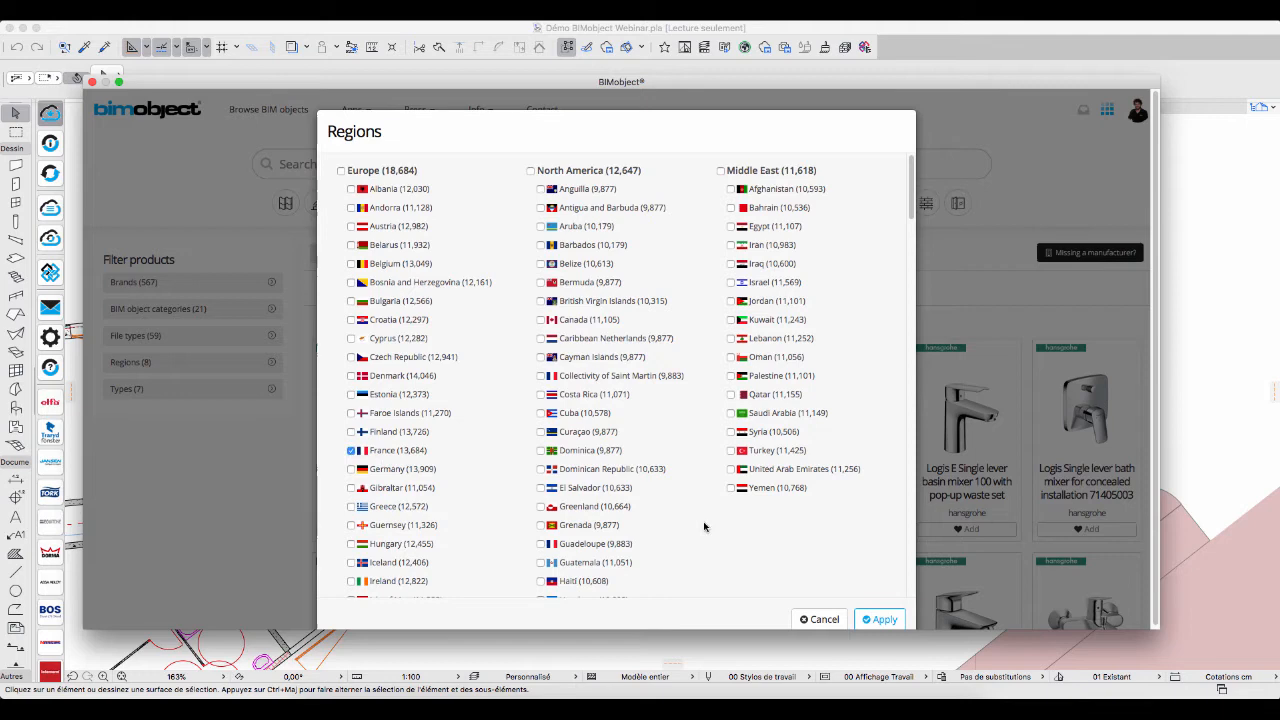
click(880, 619)
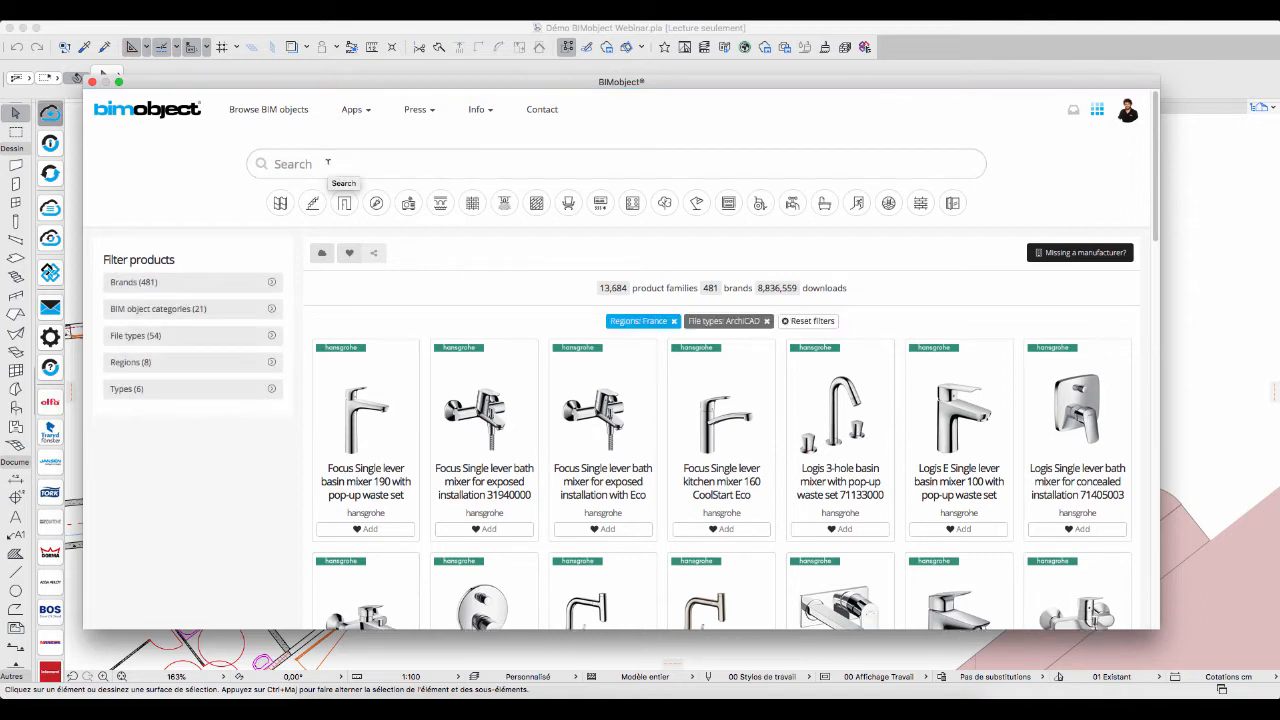
Search for SOPREMA and filter the products by that brand
click(327, 162)
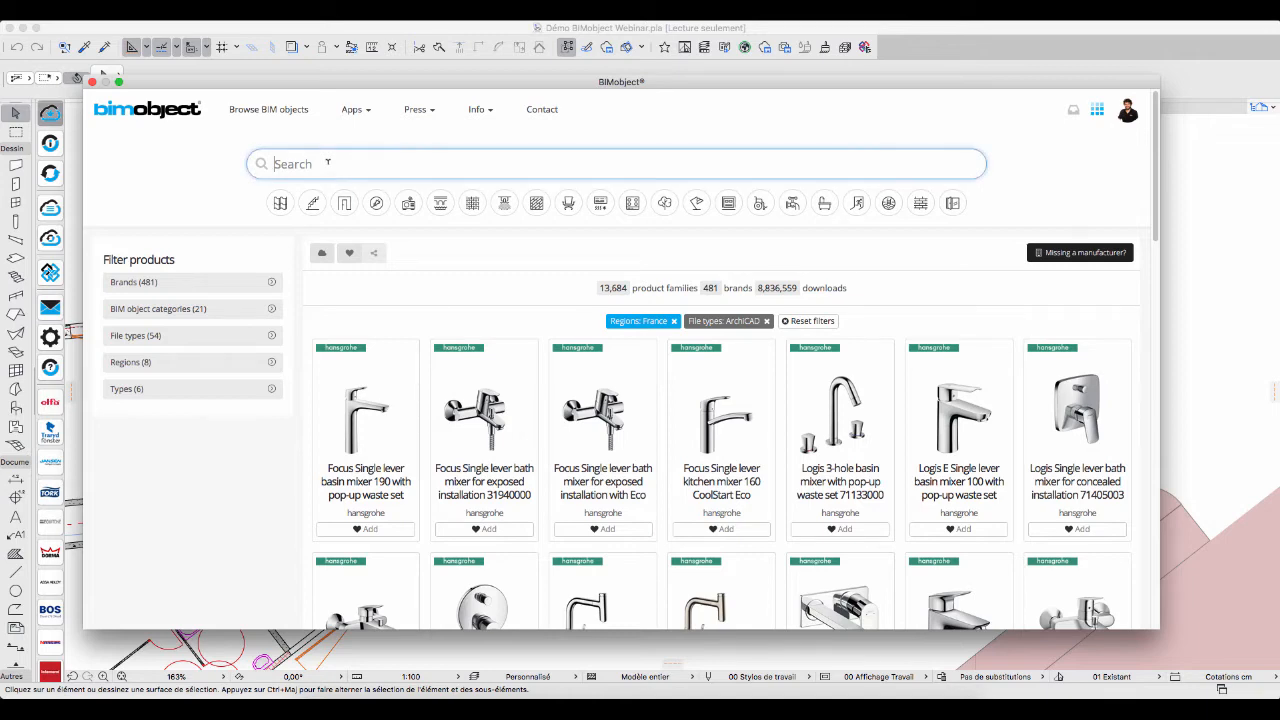
text(SOPRM)
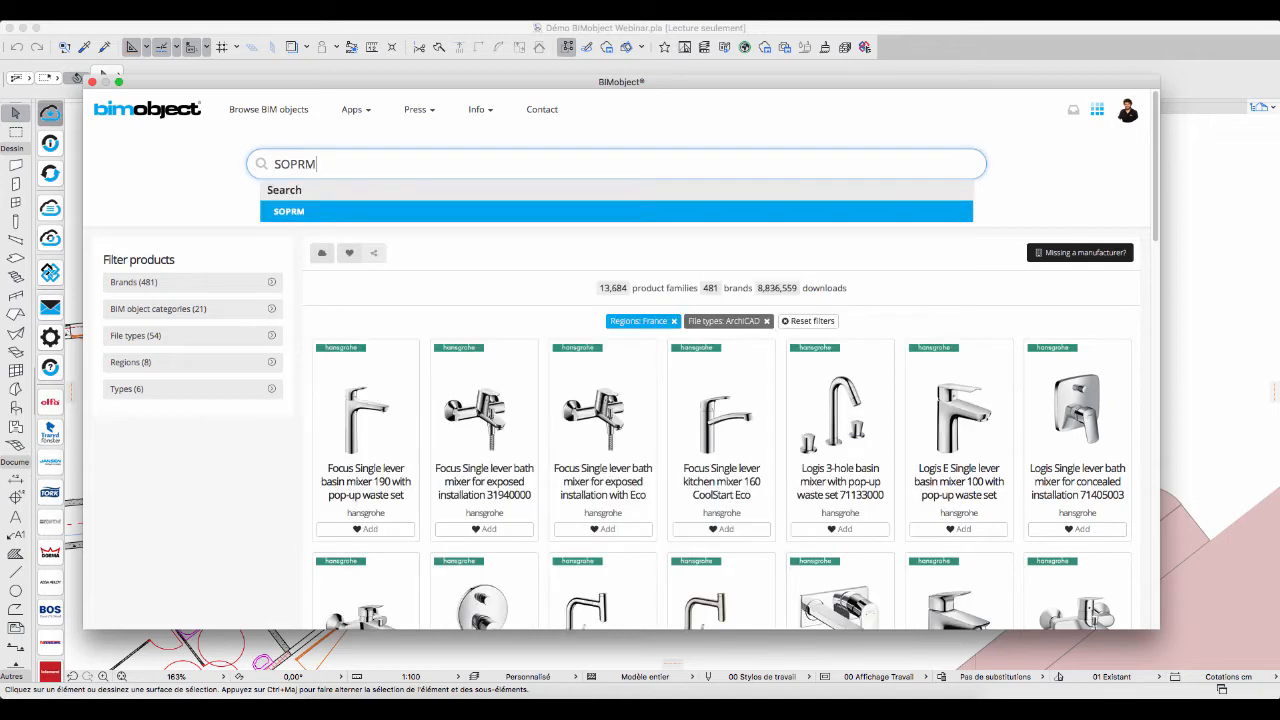
key(BackSpace)
text(EMA)
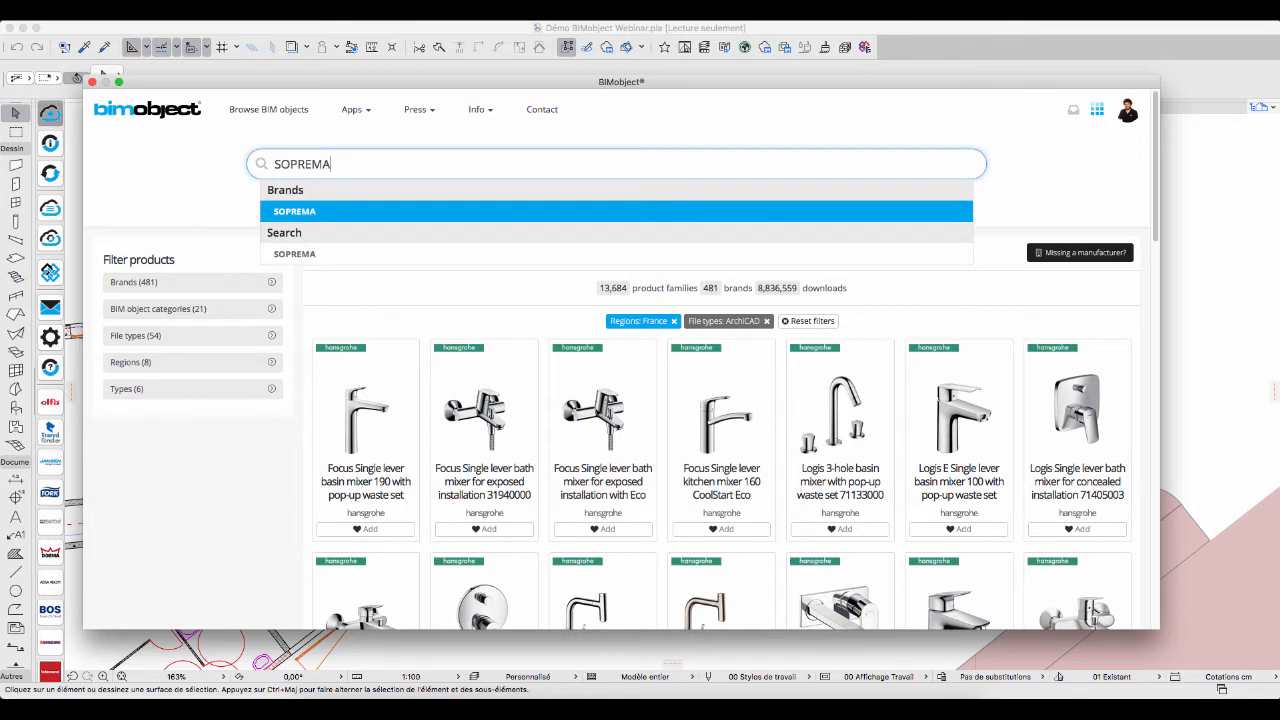
click(306, 216)
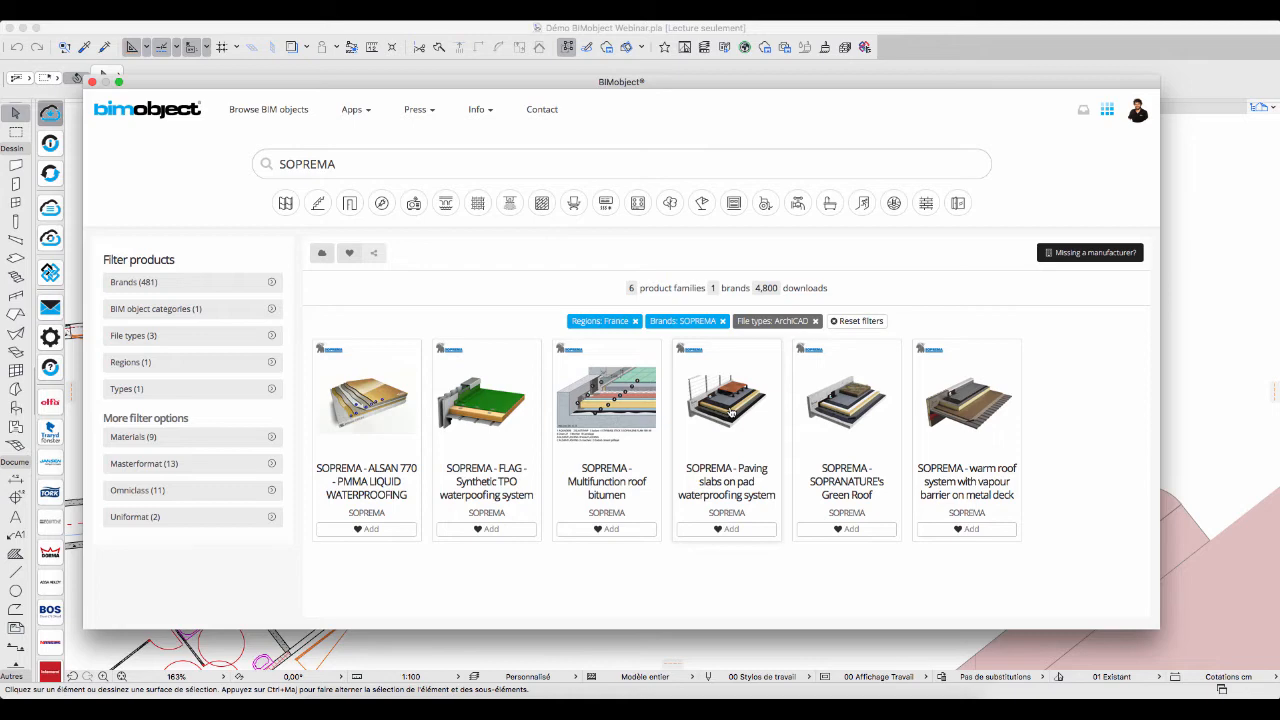
Open the SOPREMA paving slabs on pad waterproofing system and review its specification text, links, related products, classification and region
click(730, 410)
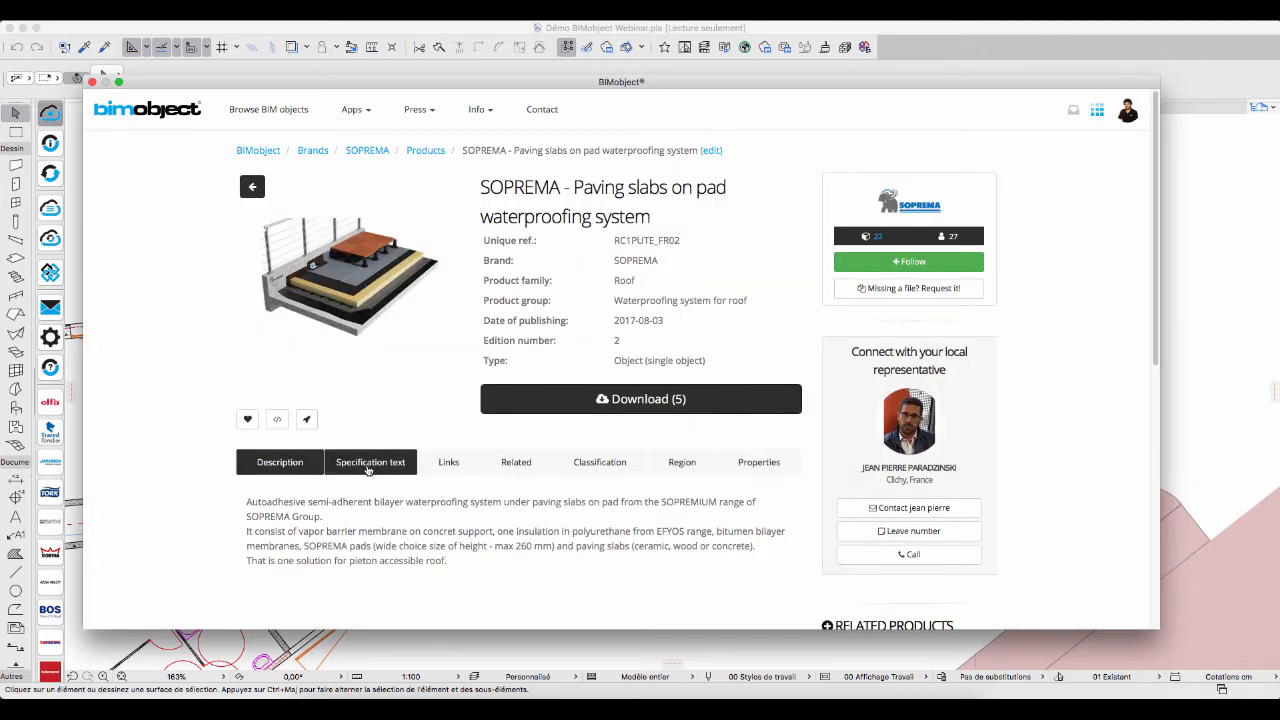
click(369, 466)
click(450, 466)
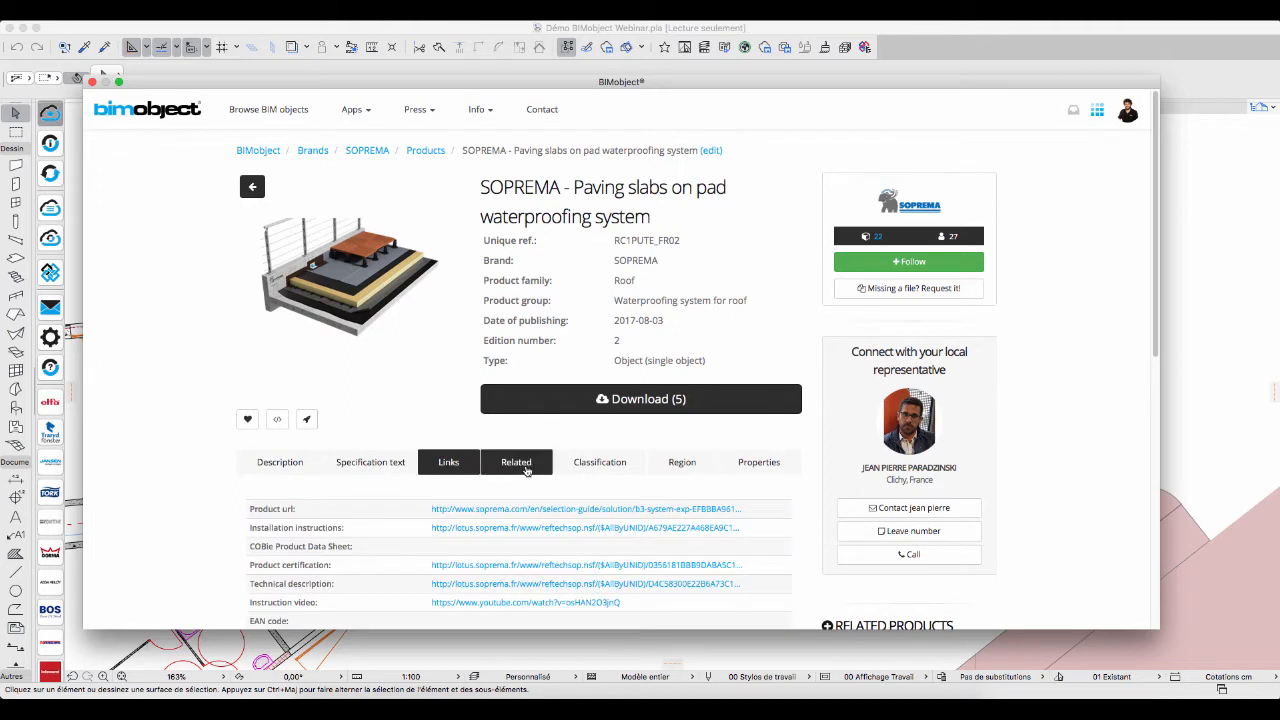
click(526, 468)
click(588, 470)
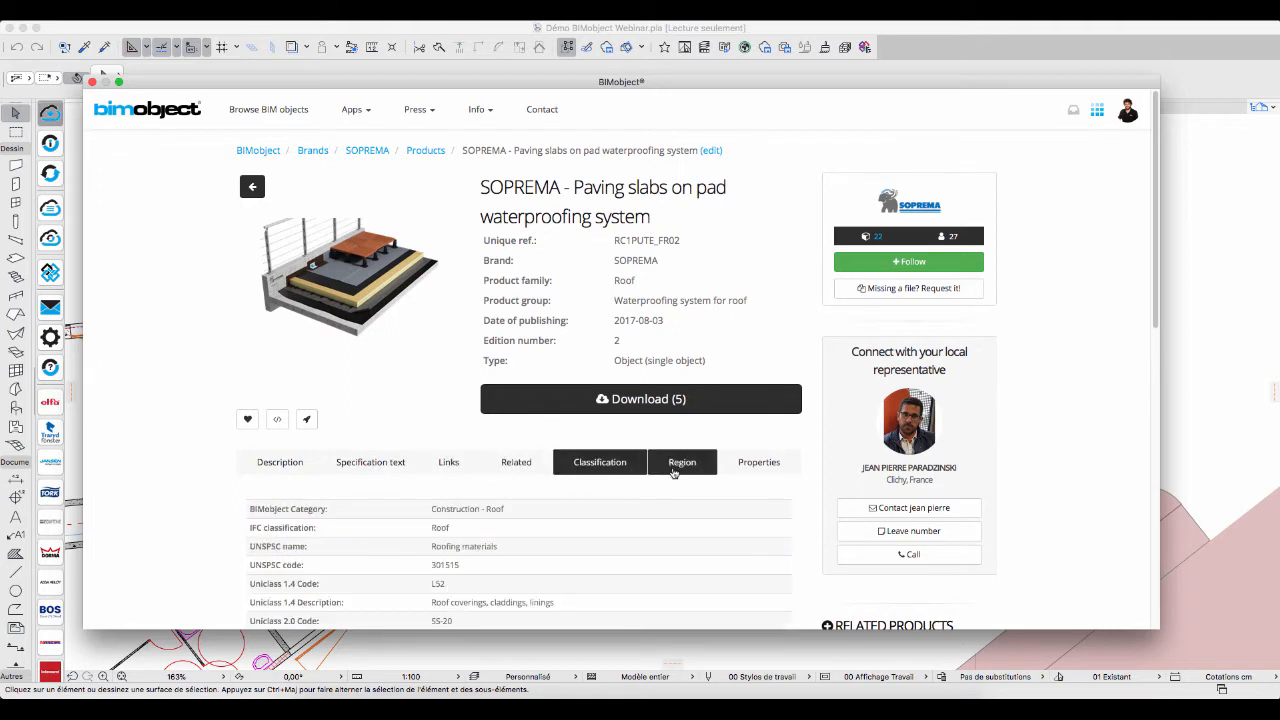
click(677, 472)
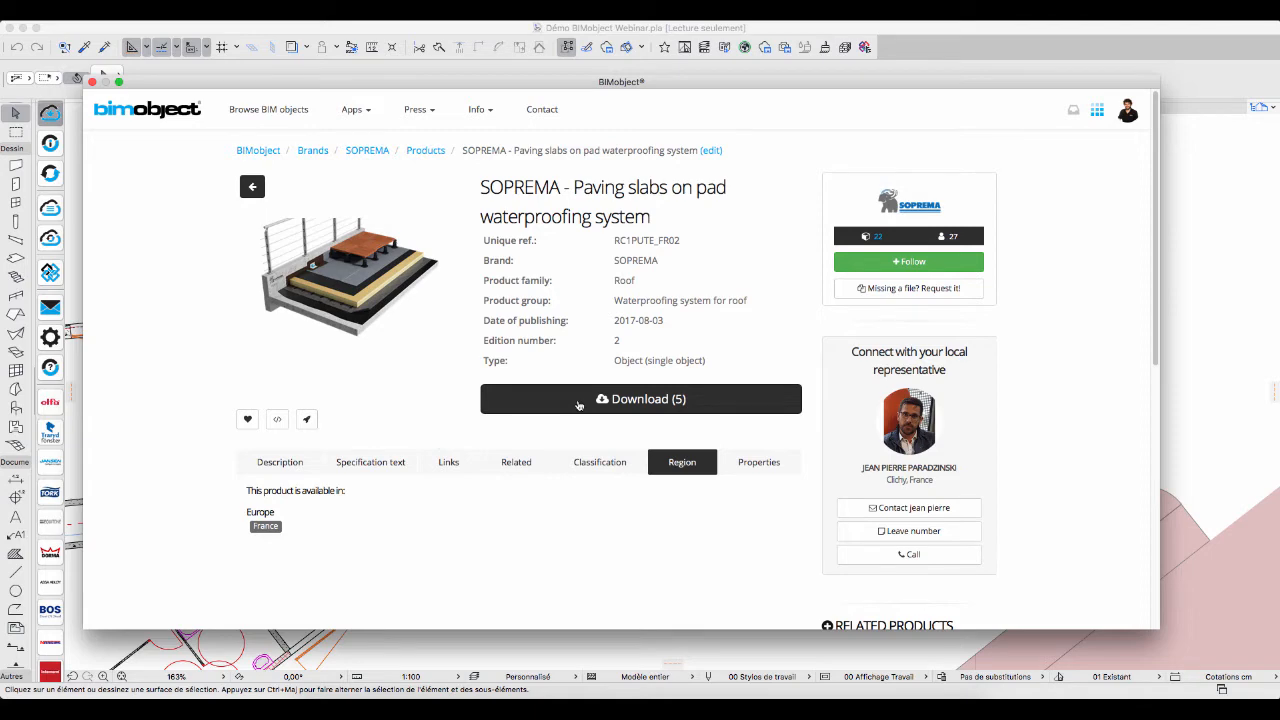
Download the ArchiCAD version 18 FR file Construction_Roof_Soprema_FRA.lcf and place the slab-on-pad object in the plan outside the terrace
click(578, 402)
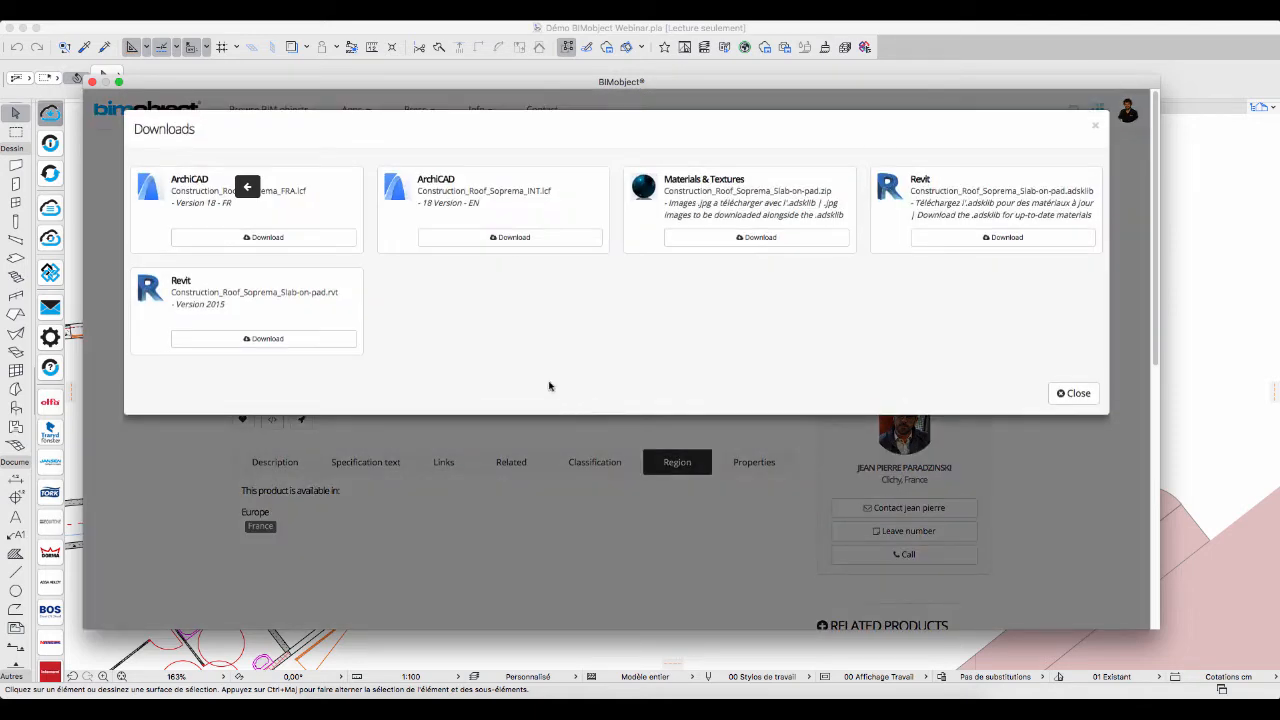
click(300, 245)
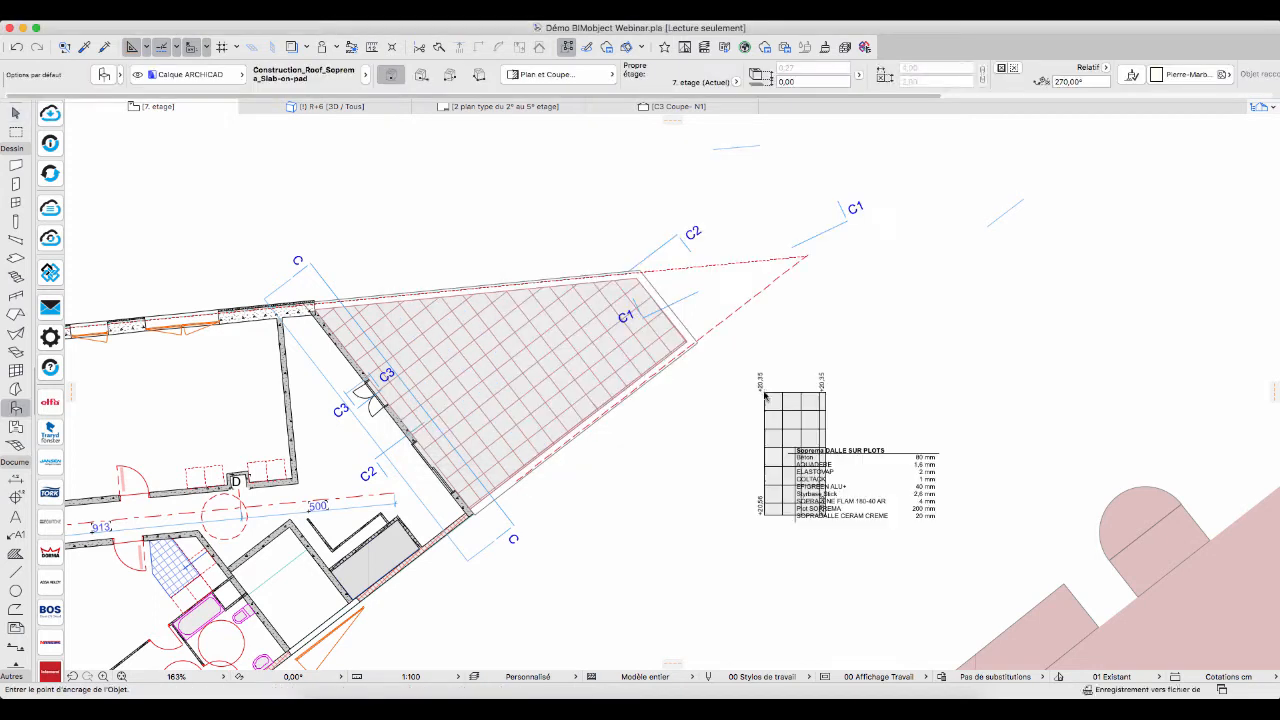
key(Escape)
Move the layer legend of the placed slab-on-pad object away from its slab, up and to the right
click(795, 454)
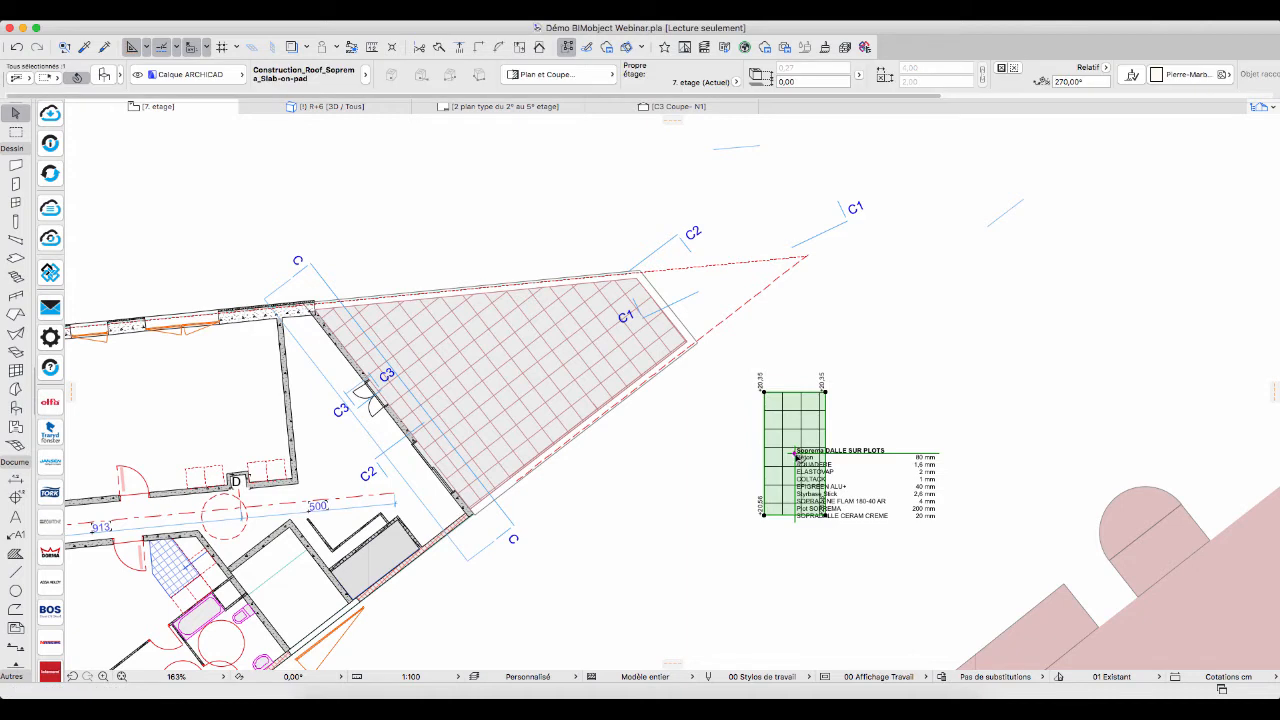
click(795, 454)
click(946, 318)
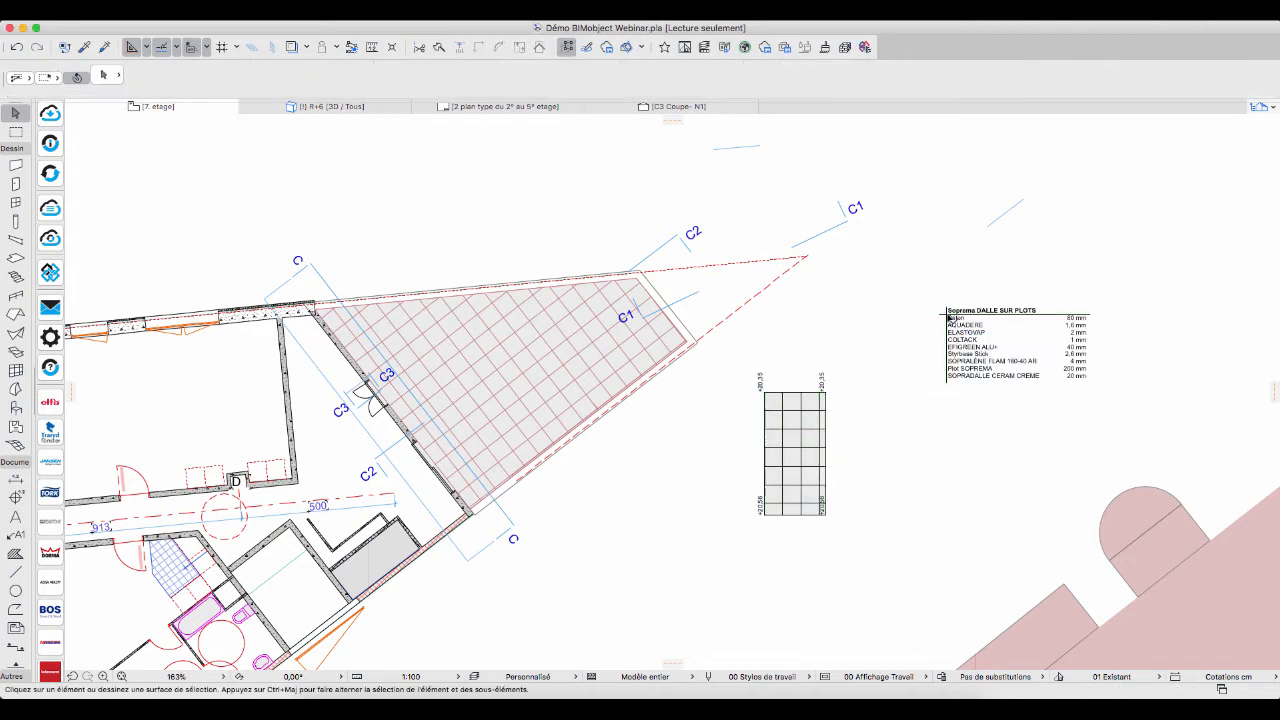
Examine the slab-on-pad object's general settings, section attributes and polygon editing modes, keeping the view mode, and close its settings
click(827, 397)
right_click(825, 393)
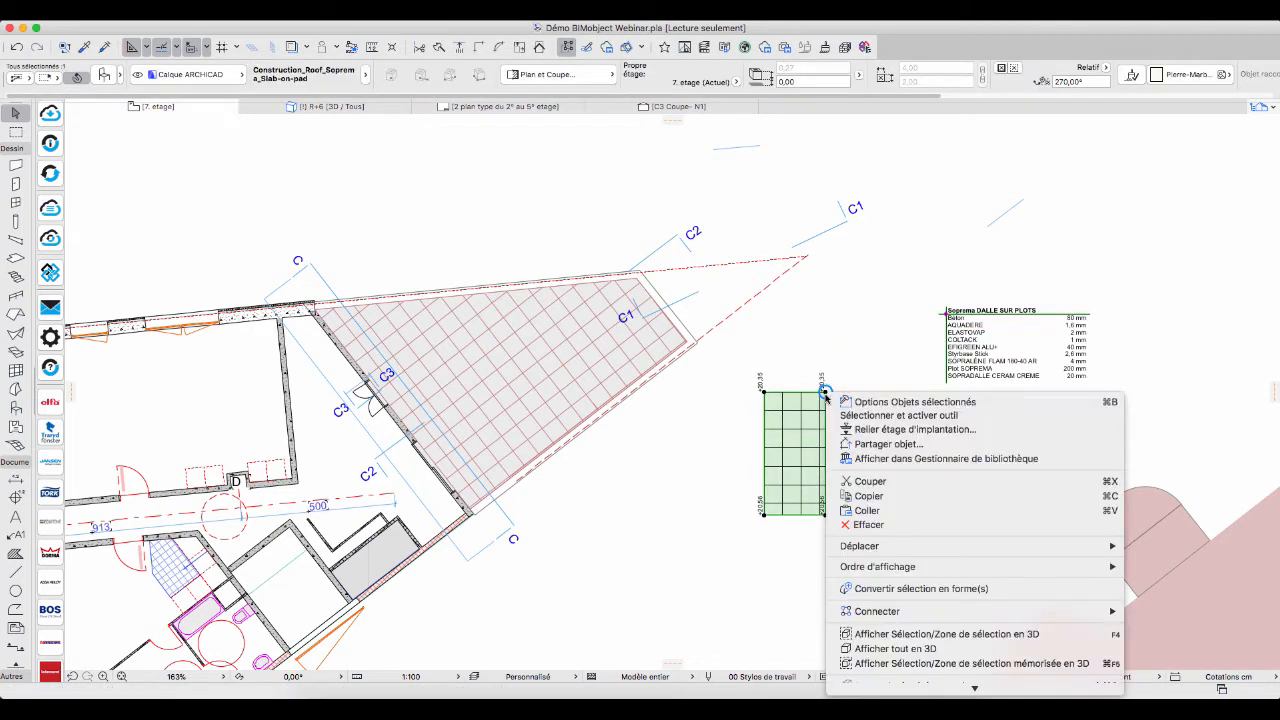
click(843, 402)
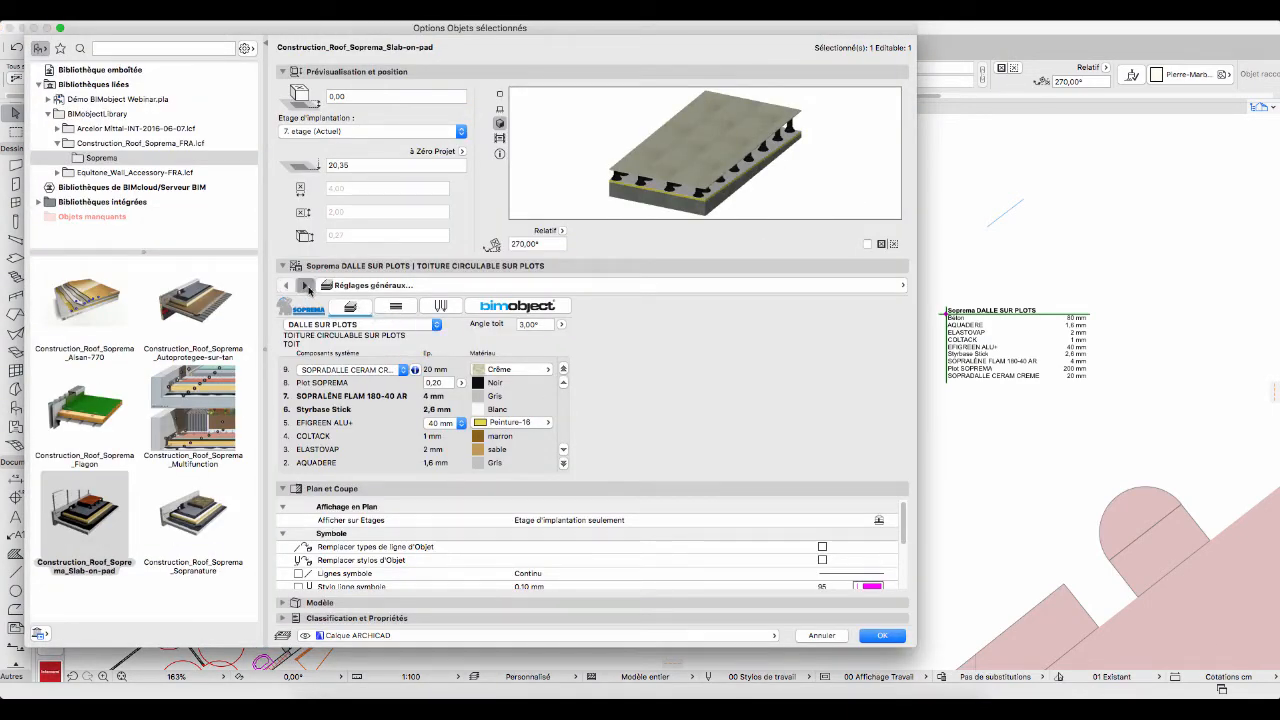
click(306, 285)
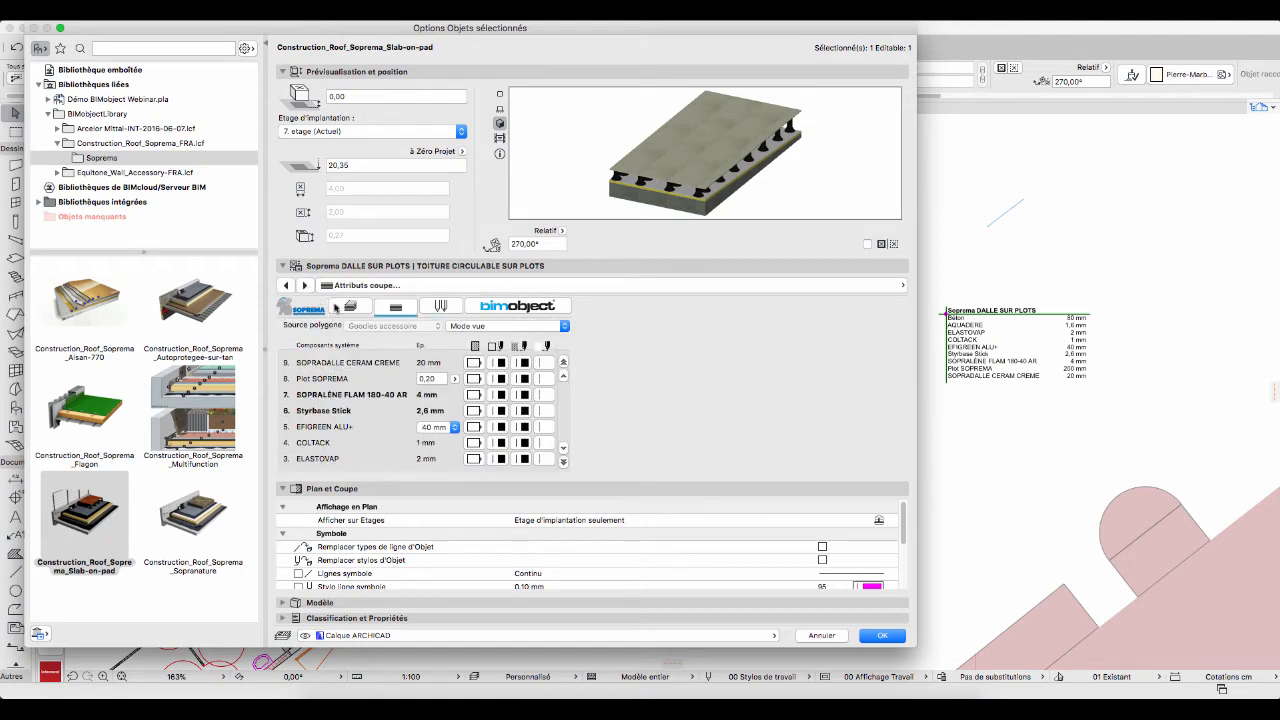
click(525, 328)
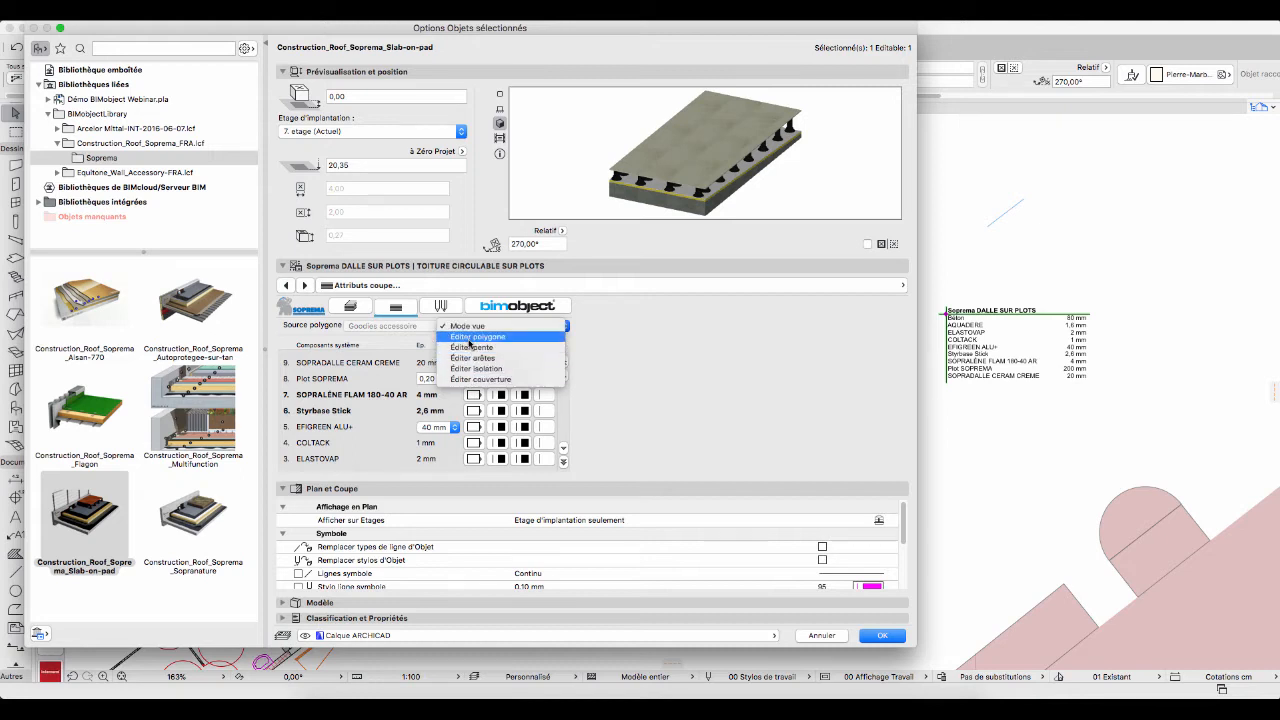
click(609, 355)
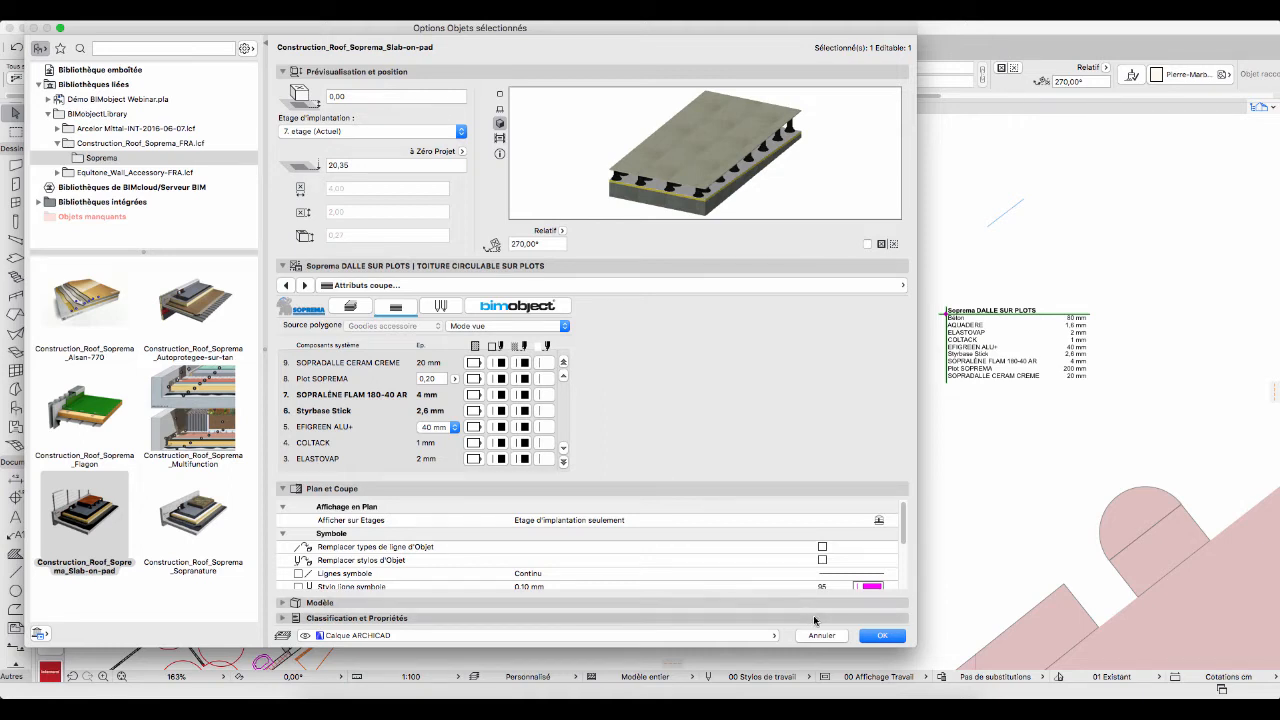
click(882, 636)
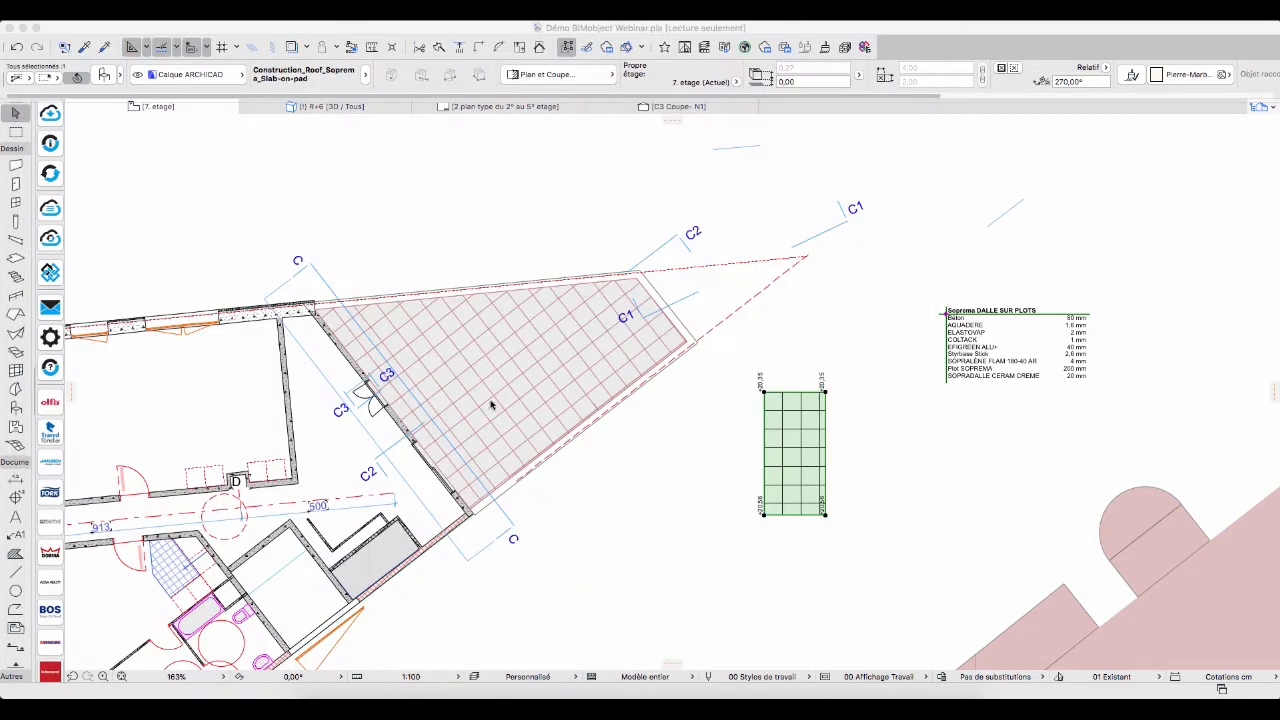
Create a Construction_Roof_Soprema_Slab-on-pad roof accessory on the terrace roof, with the EFIGREEN ALU+ insulation set to 40 mm
mouse_move(566, 402)
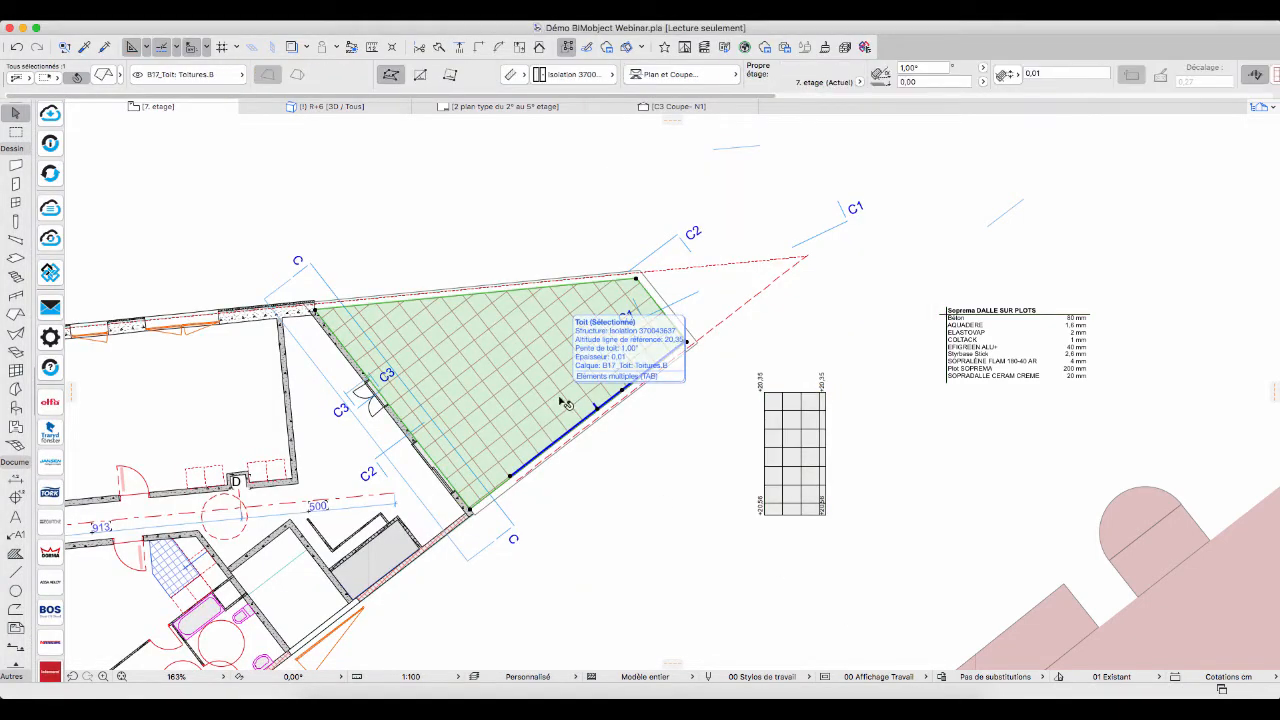
click(215, 10)
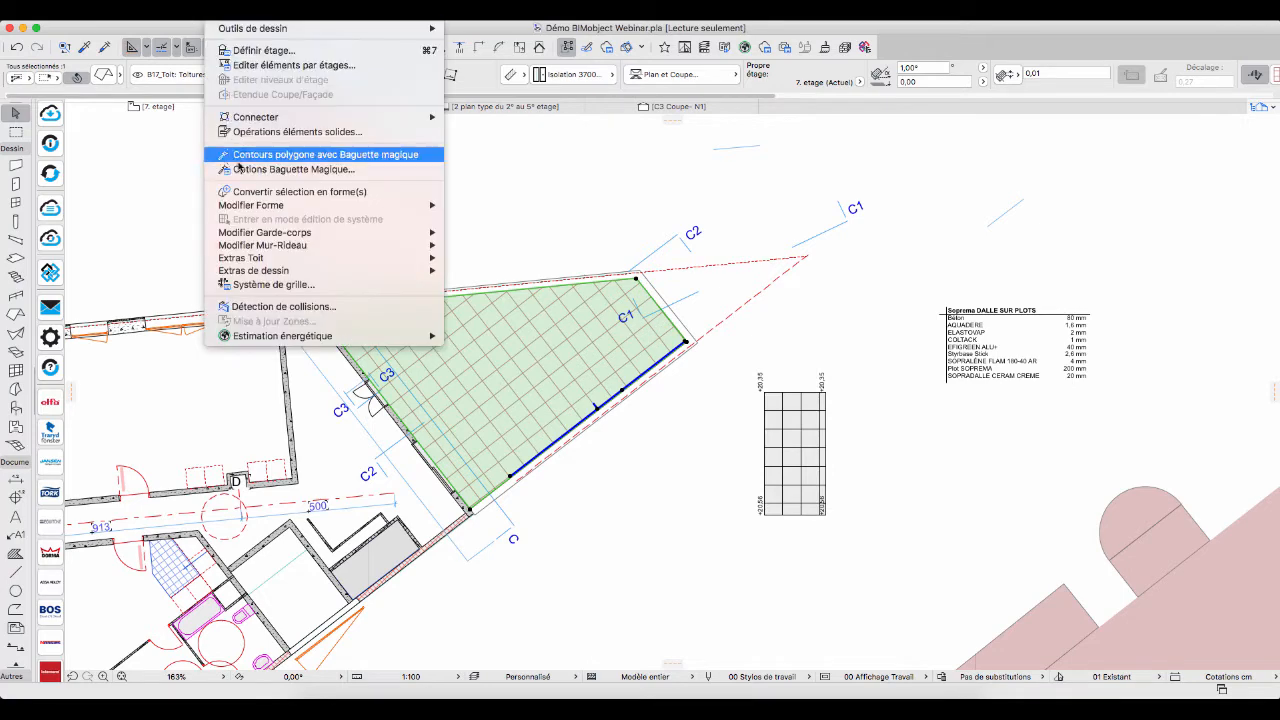
mouse_move(276, 271)
mouse_move(503, 284)
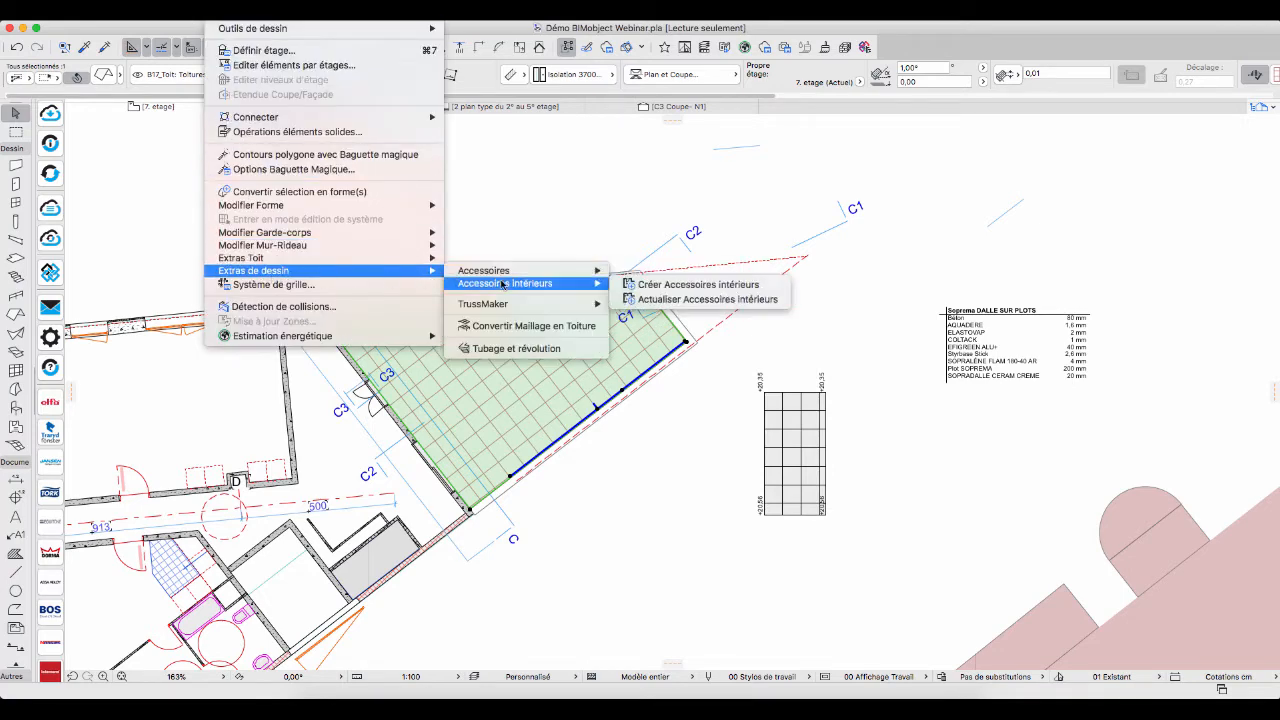
click(680, 272)
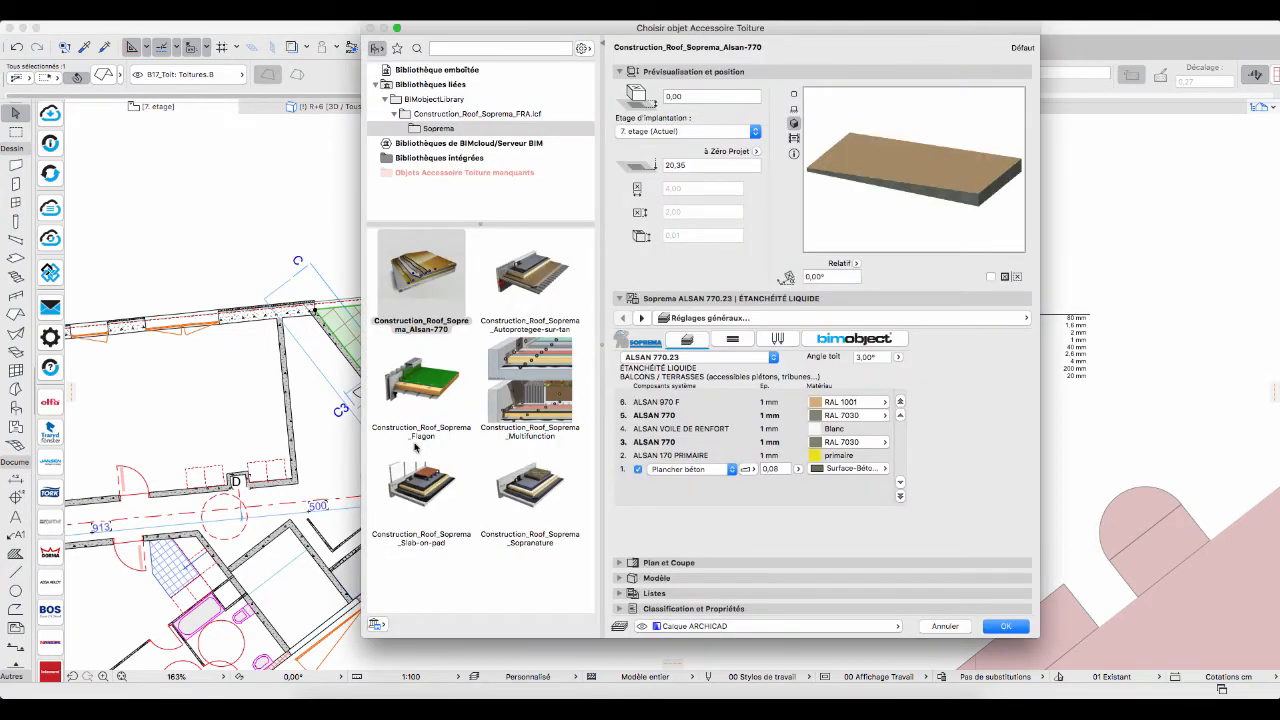
click(430, 472)
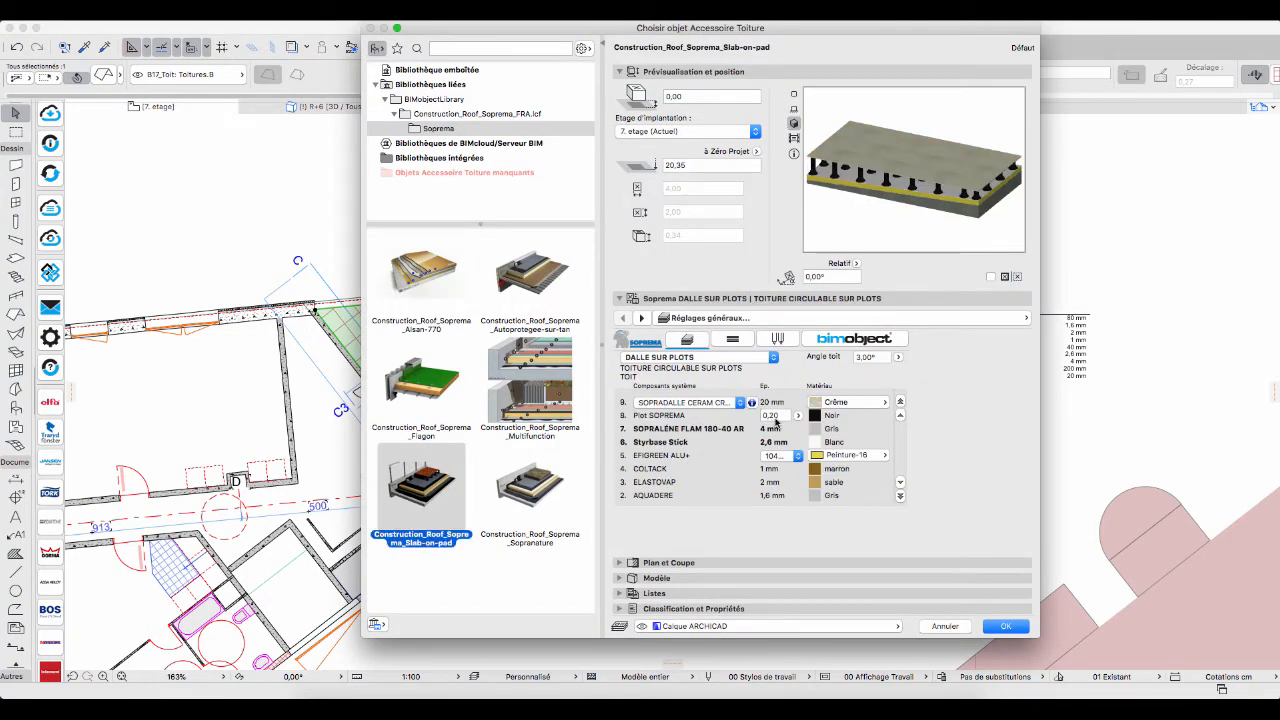
click(797, 456)
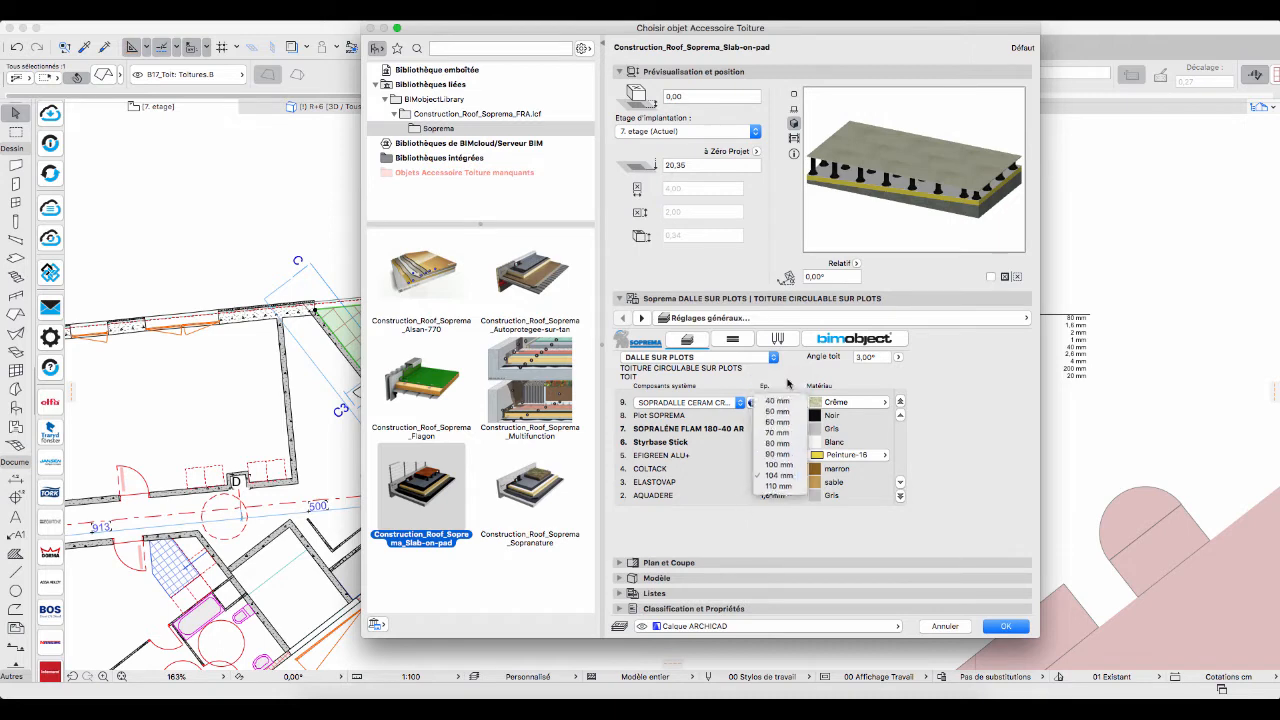
click(780, 382)
click(1005, 626)
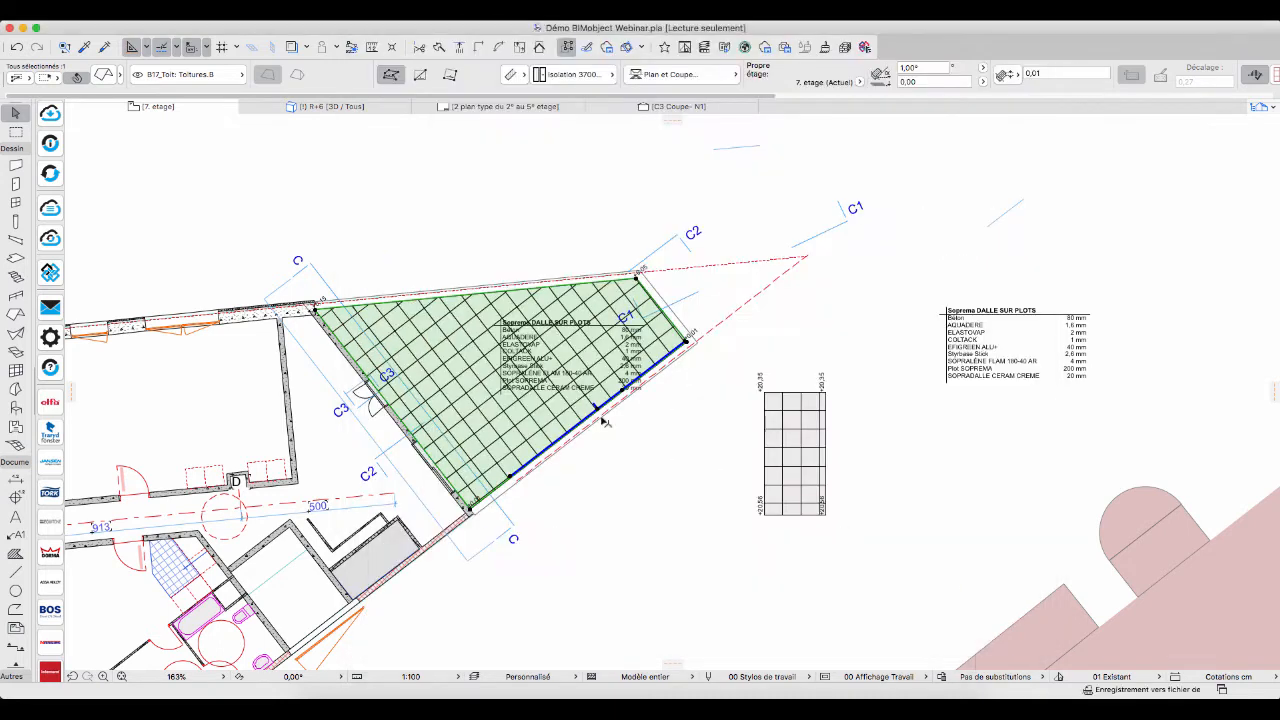
Delete the freestanding slab-on-pad object outside the terrace and move the terrace object's layer legend into the empty area east of the building
click(765, 468)
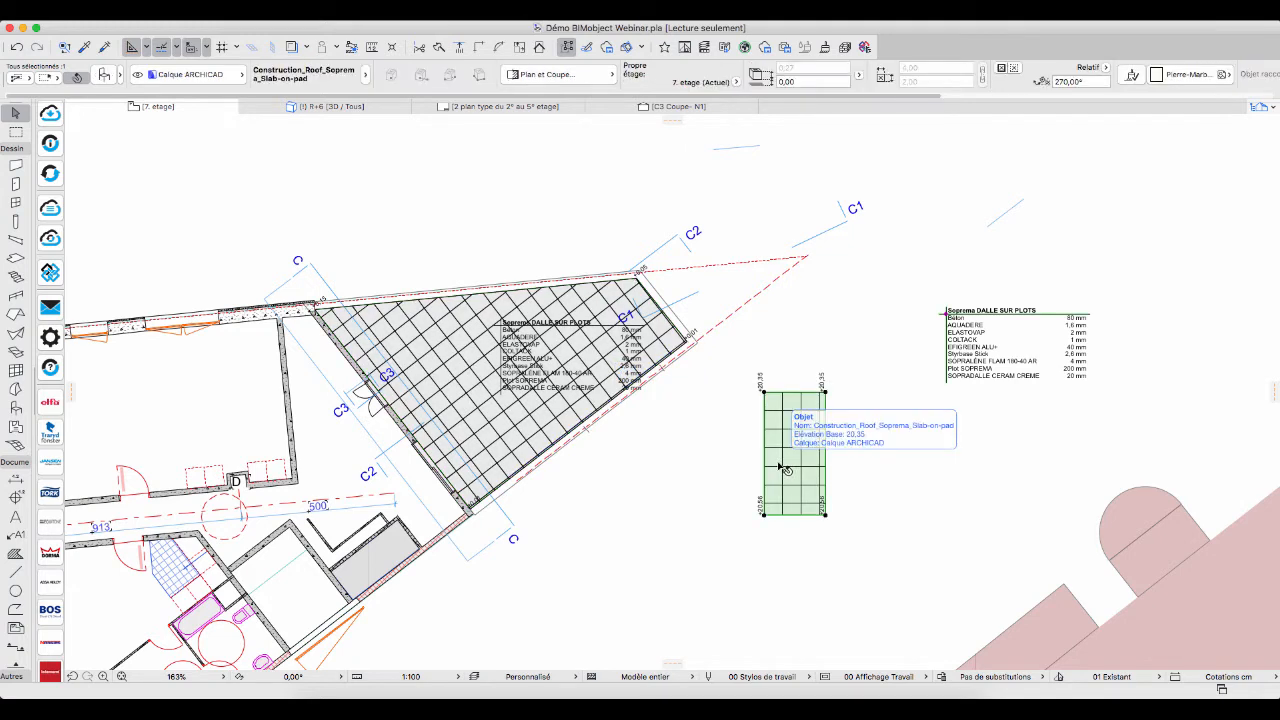
key(Delete)
click(502, 328)
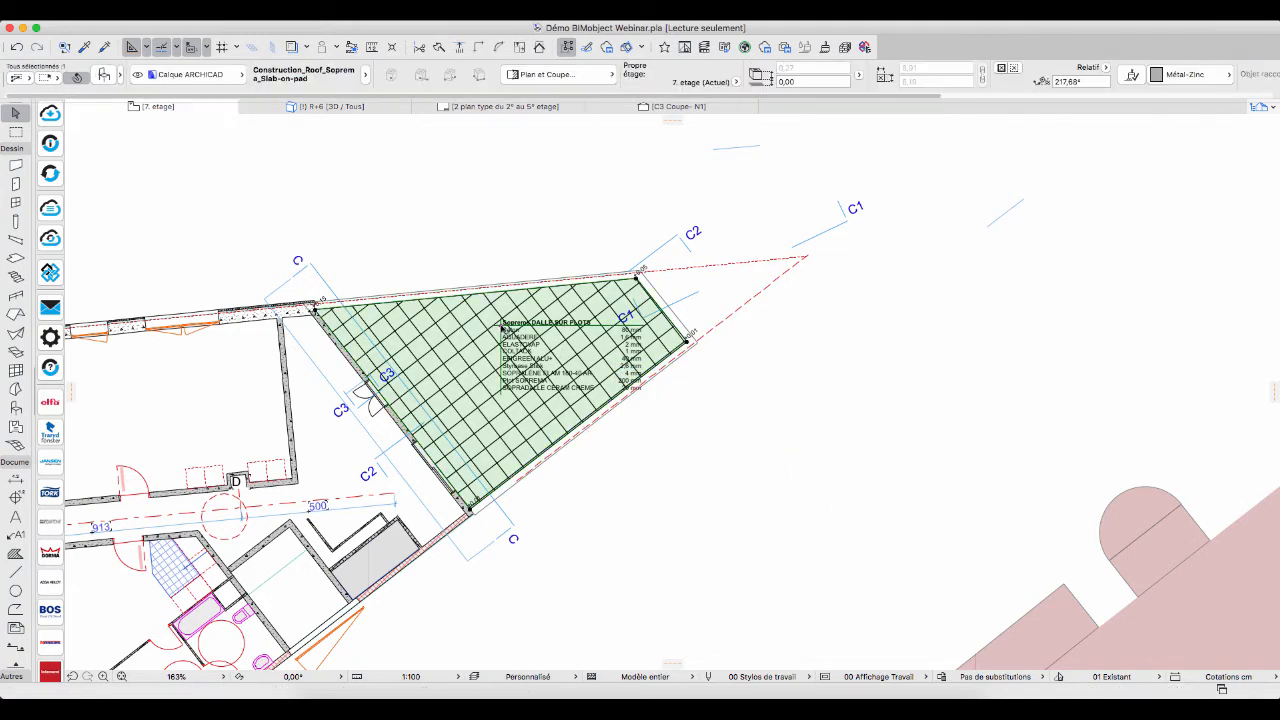
click(502, 328)
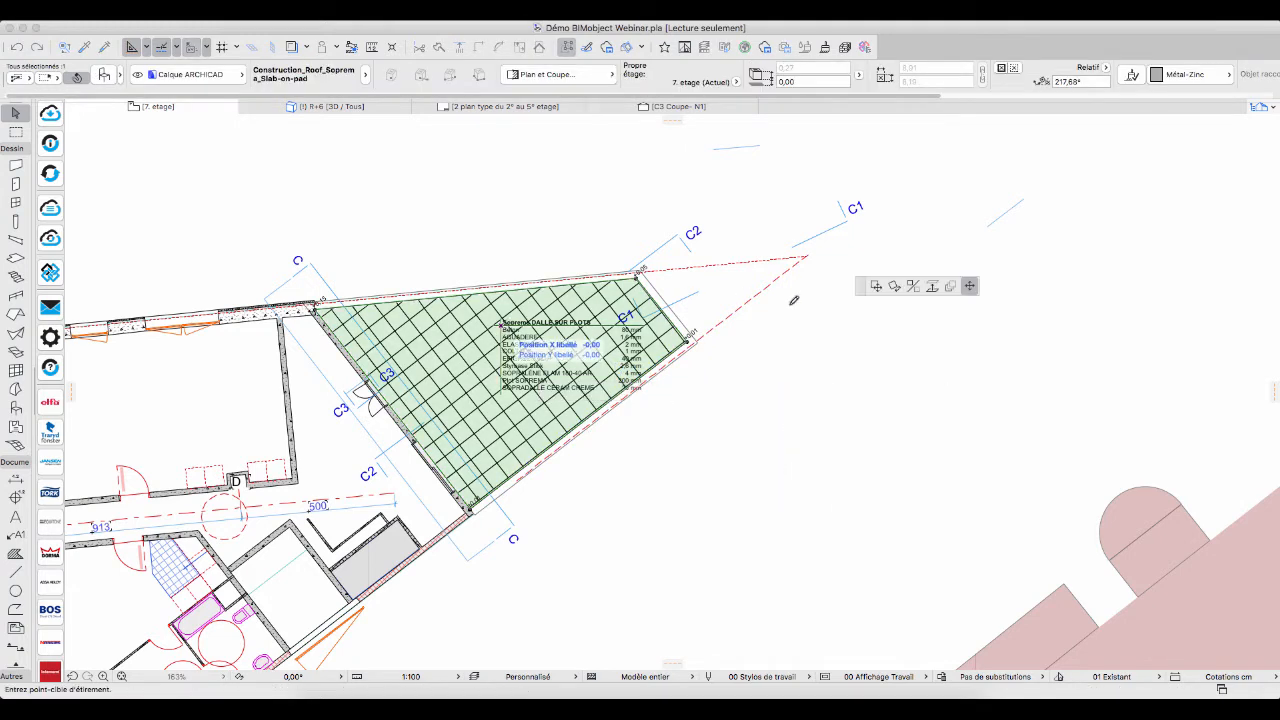
click(882, 323)
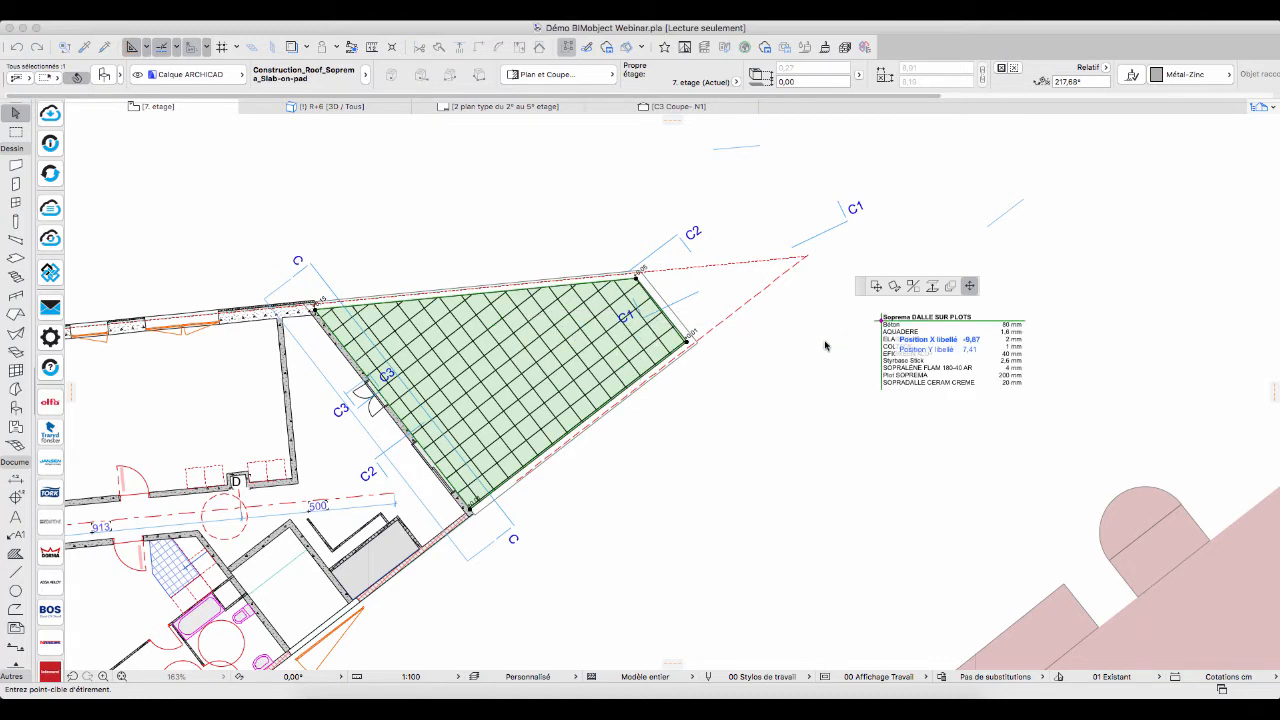
click(655, 354)
right_click(655, 354)
key(Escape)
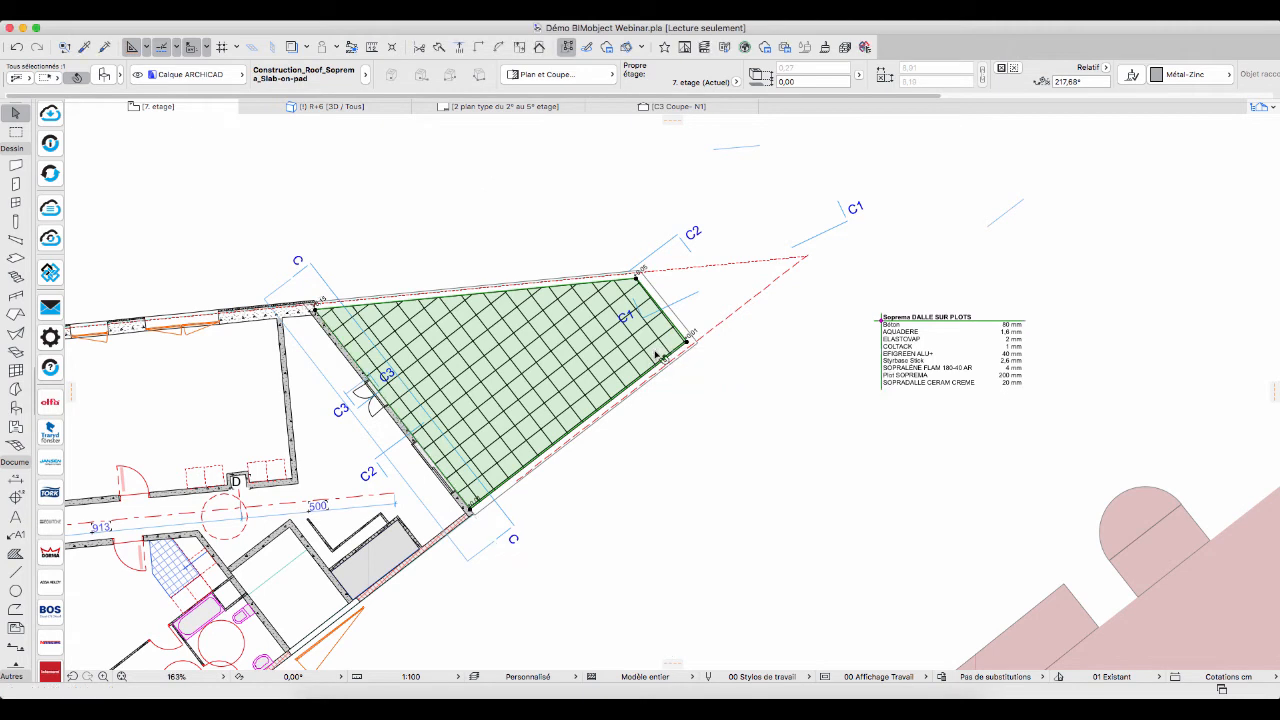
Show the whole model in 3D and inspect the slab-on-pad paving on the terrace roof
right_click(660, 342)
click(725, 583)
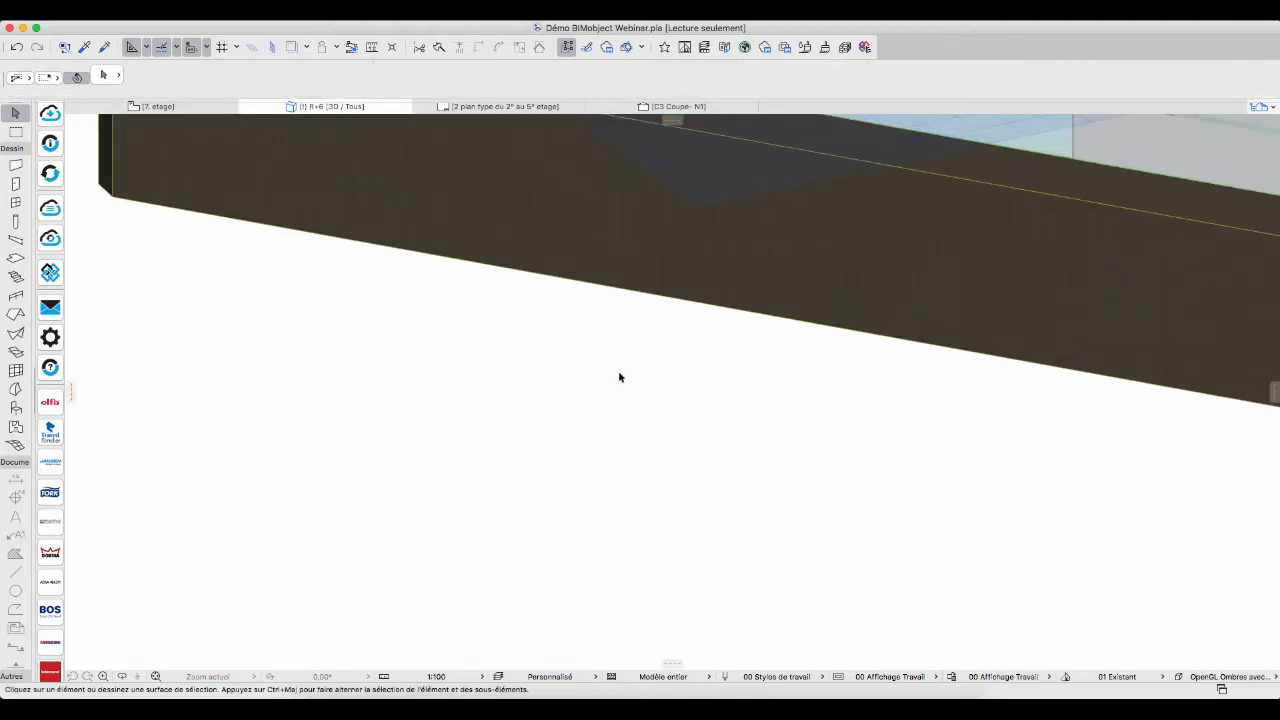
scroll(620, 377, down, 6)
scroll(886, 213, up, 5)
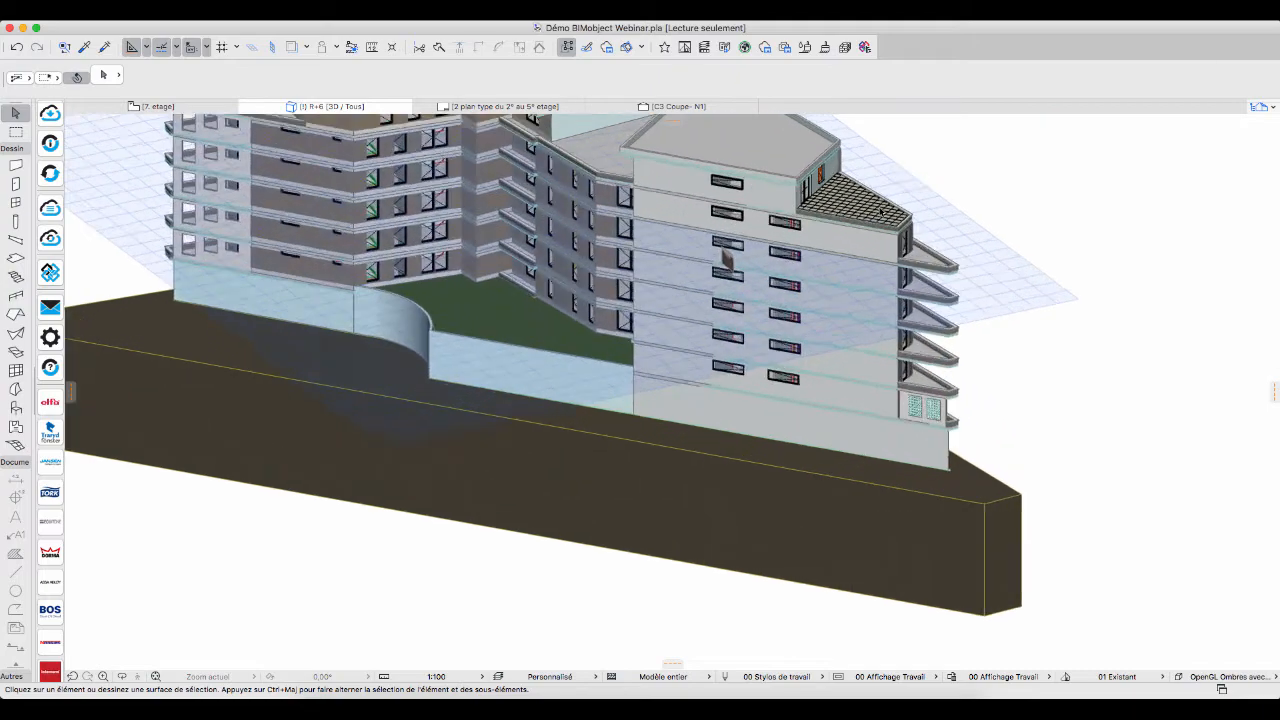
scroll(880, 212, up, 5)
scroll(823, 308, up, 3)
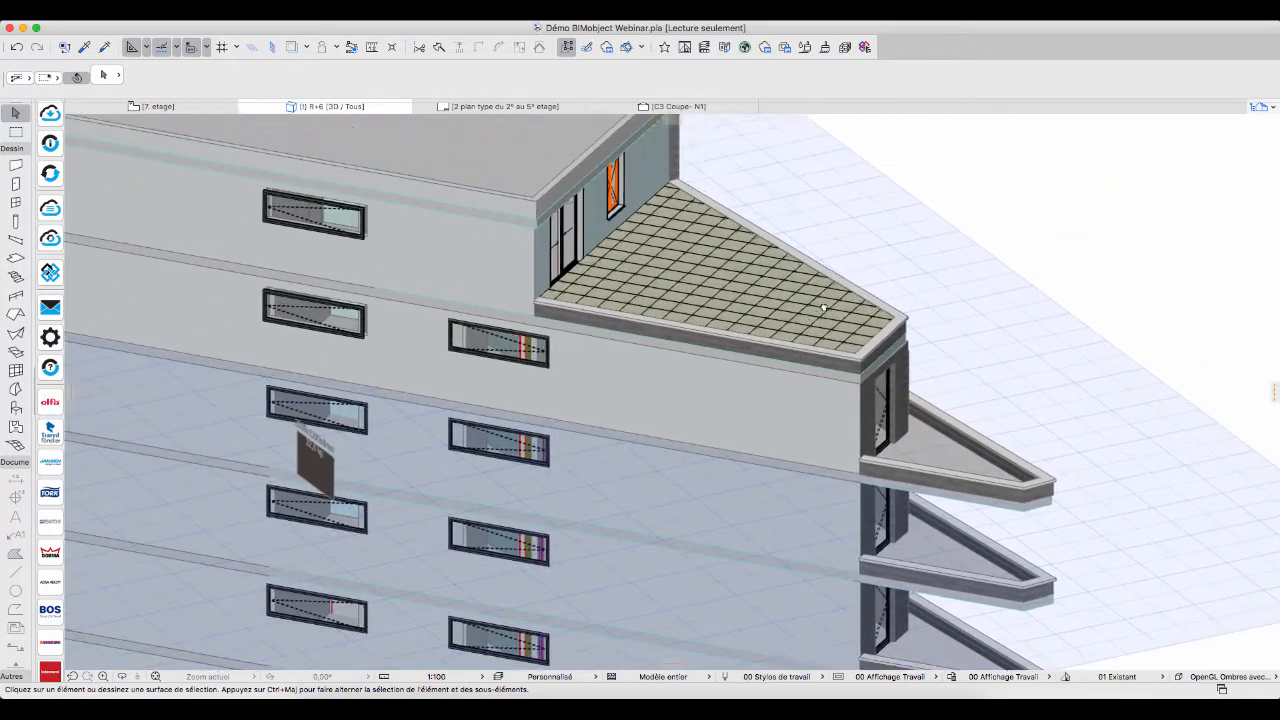
middle_drag(823, 308, 807, 320)
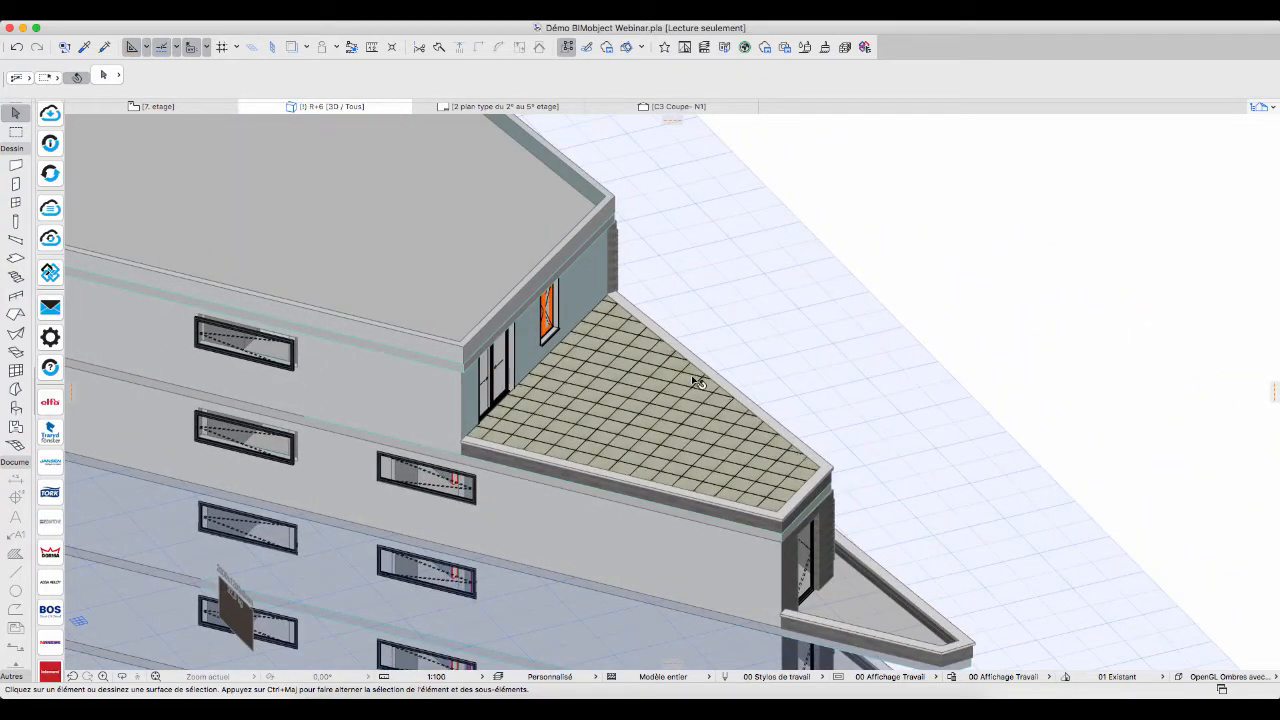
In the 7. etage plan, open the terrace slab-on-pad object's settings and set the Plot SOPREMA height to 0,10
click(183, 112)
click(531, 400)
right_click(531, 399)
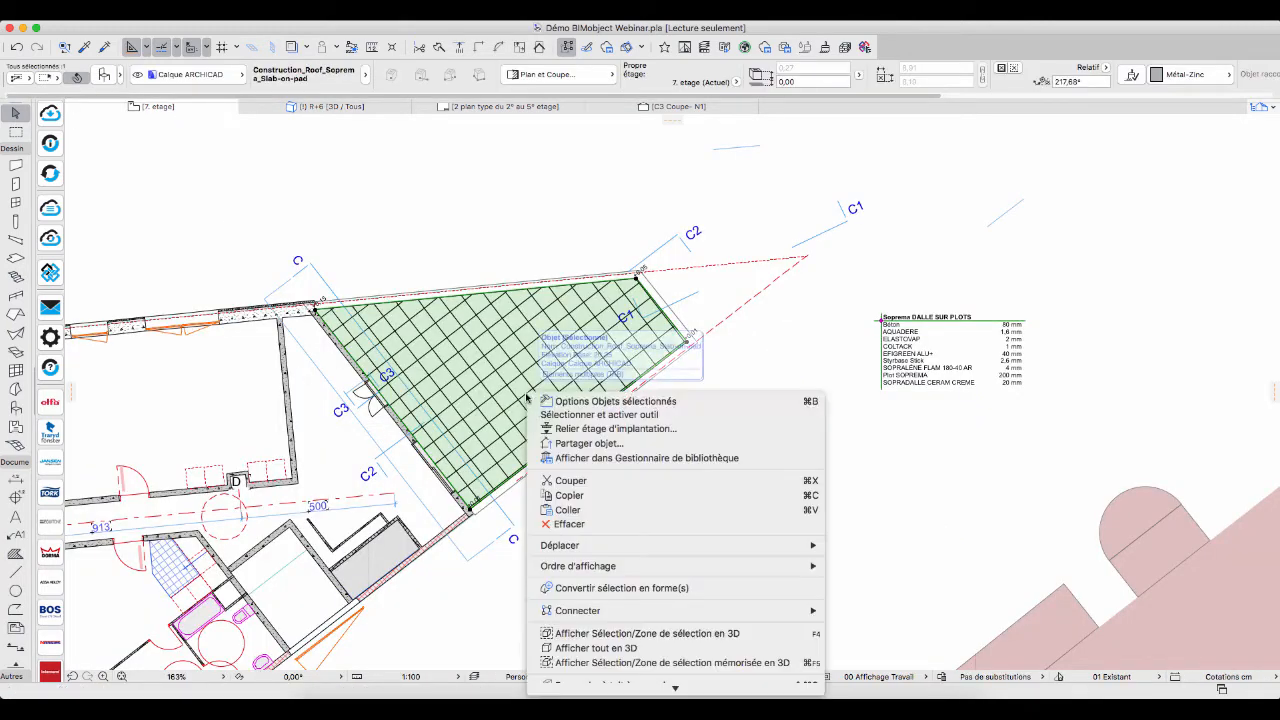
click(588, 405)
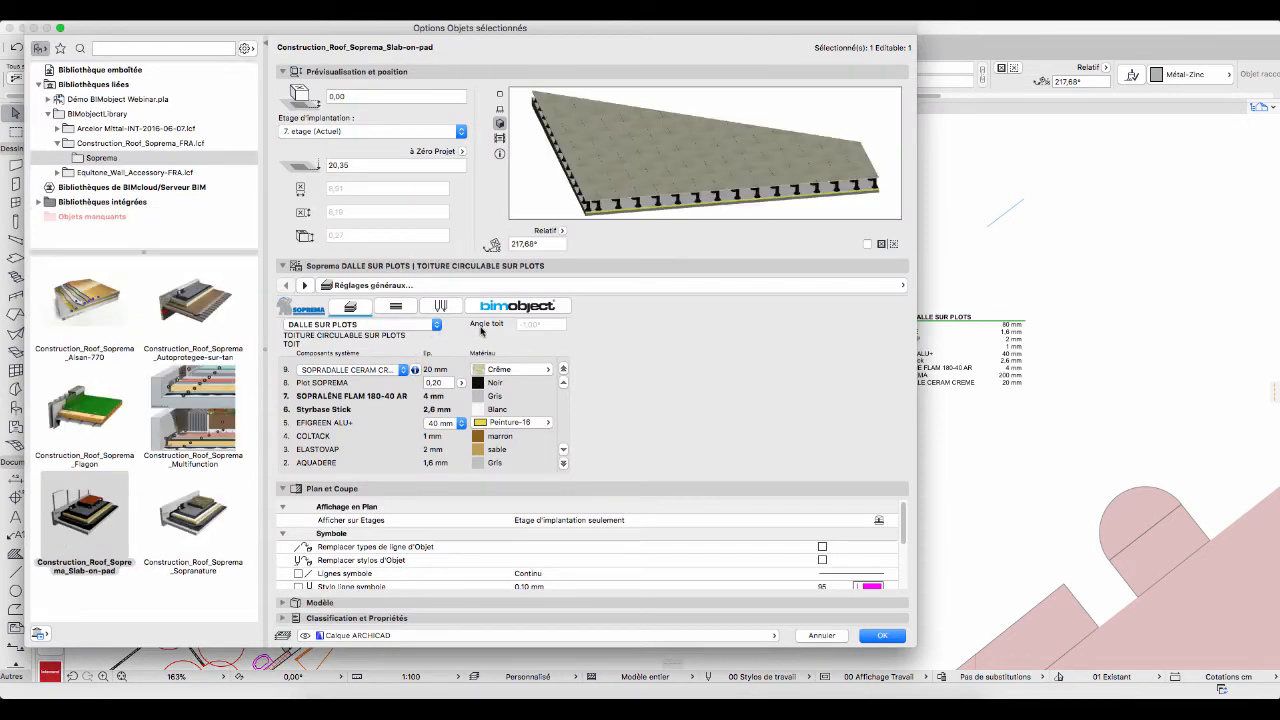
click(461, 383)
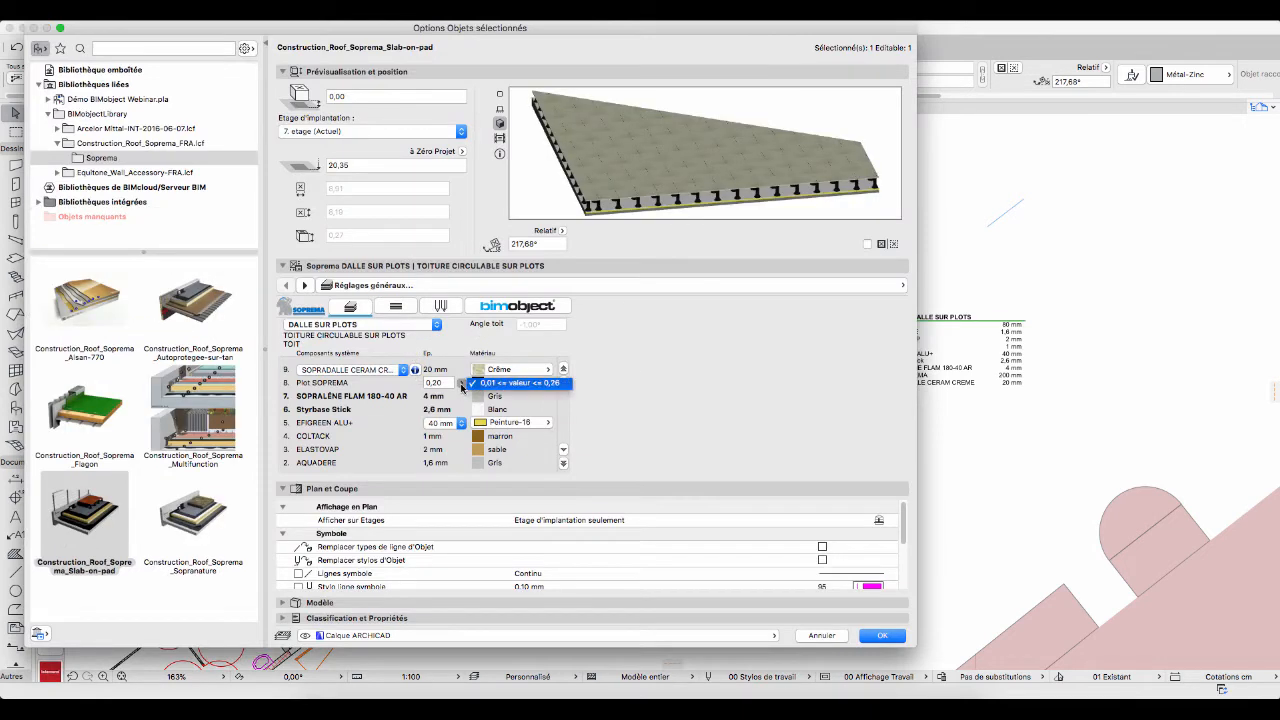
click(437, 382)
click(436, 382)
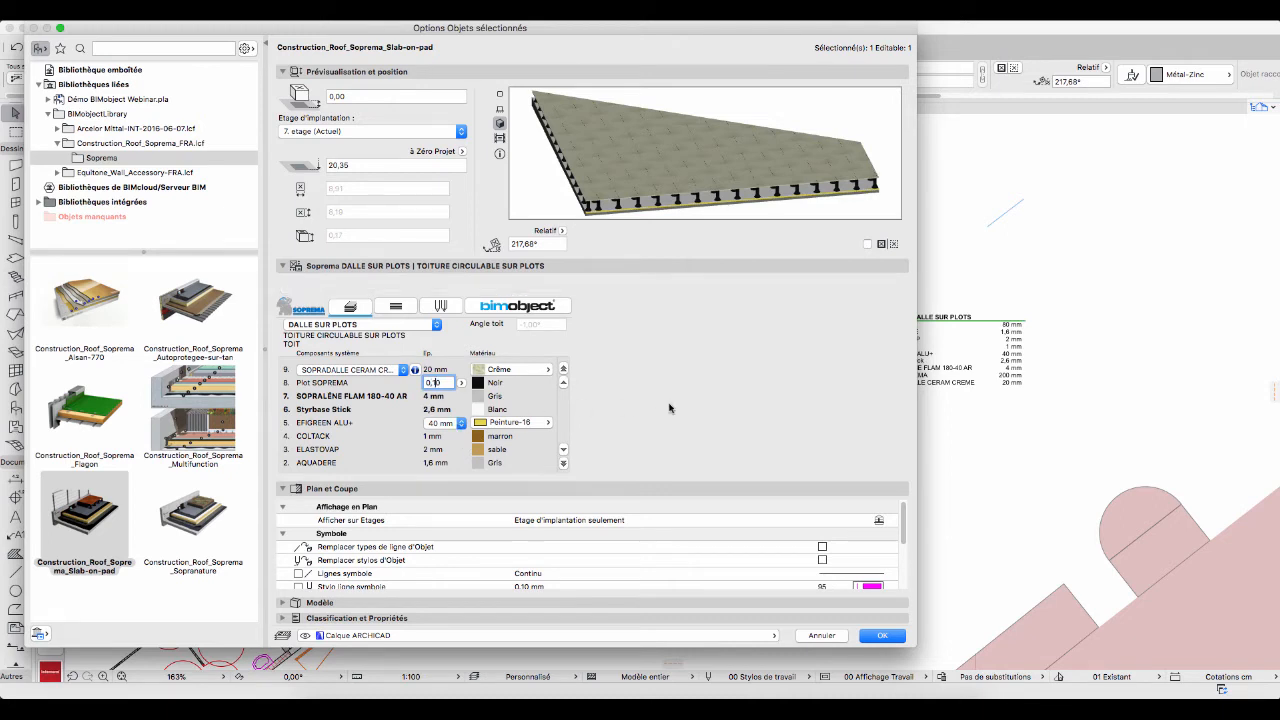
key(Return)
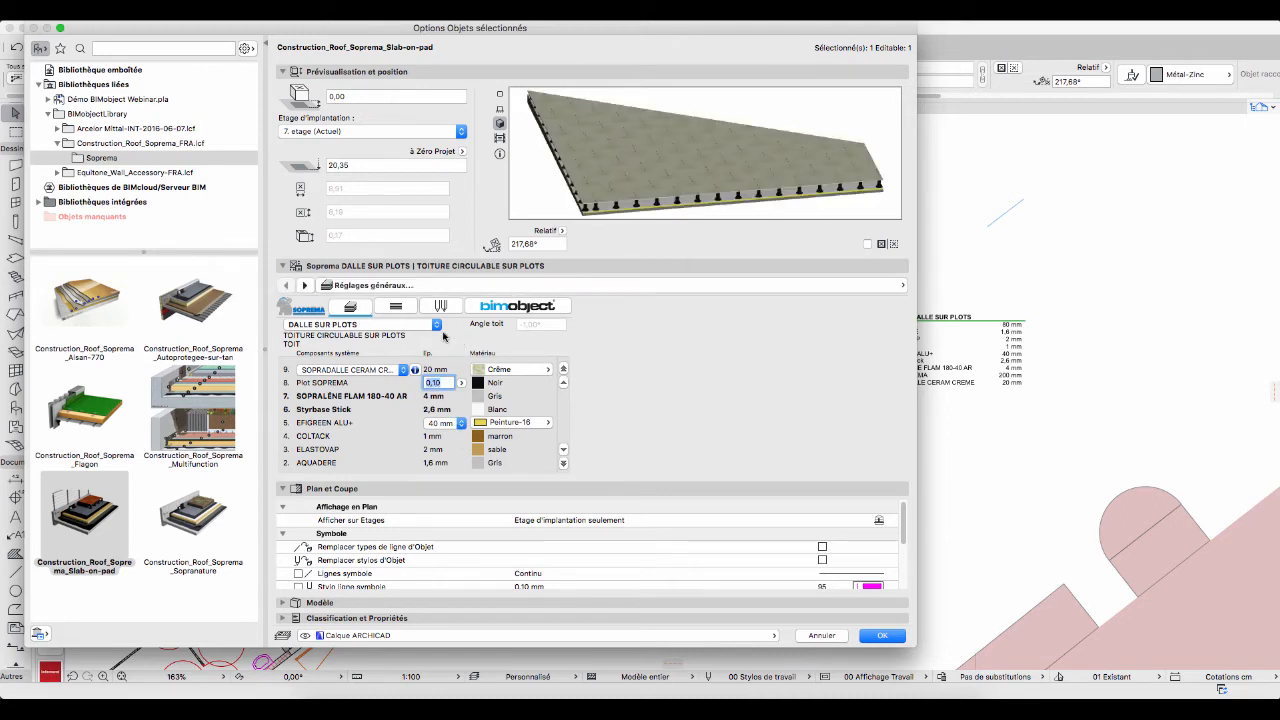
Set the polygon mode in the object's section attributes to Éditer arêtes and apply the settings
click(305, 285)
click(510, 327)
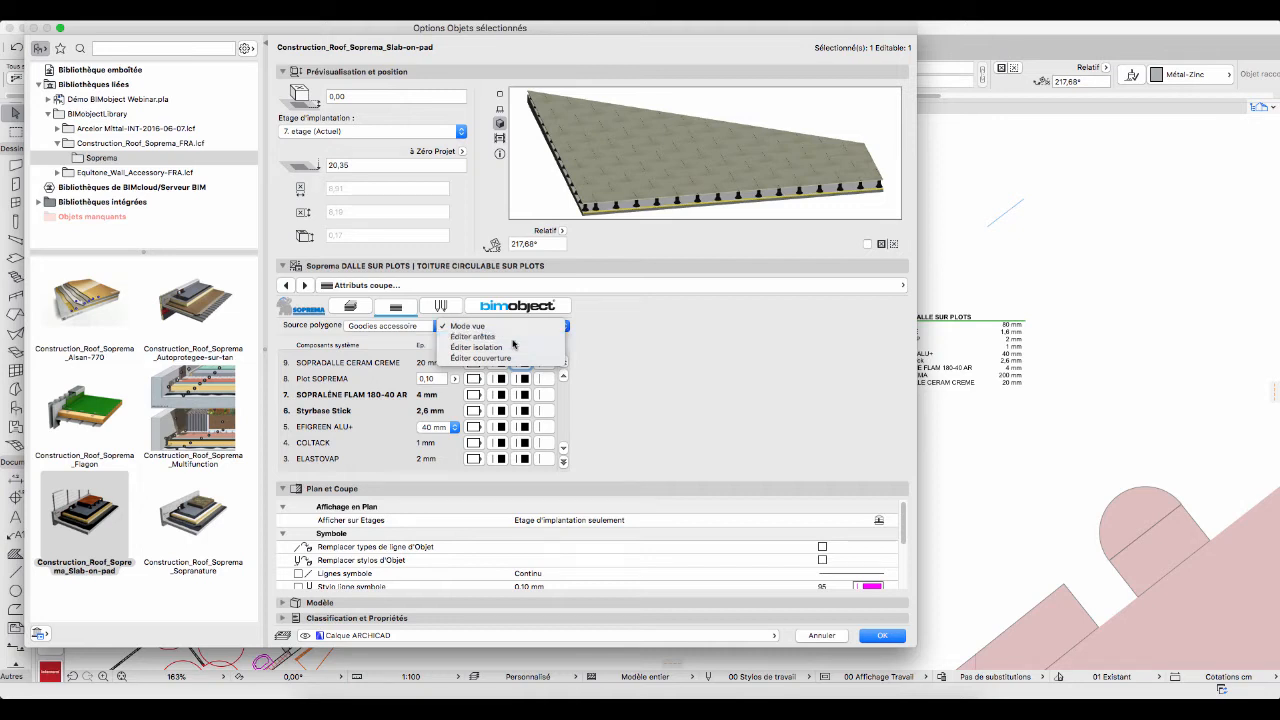
click(512, 338)
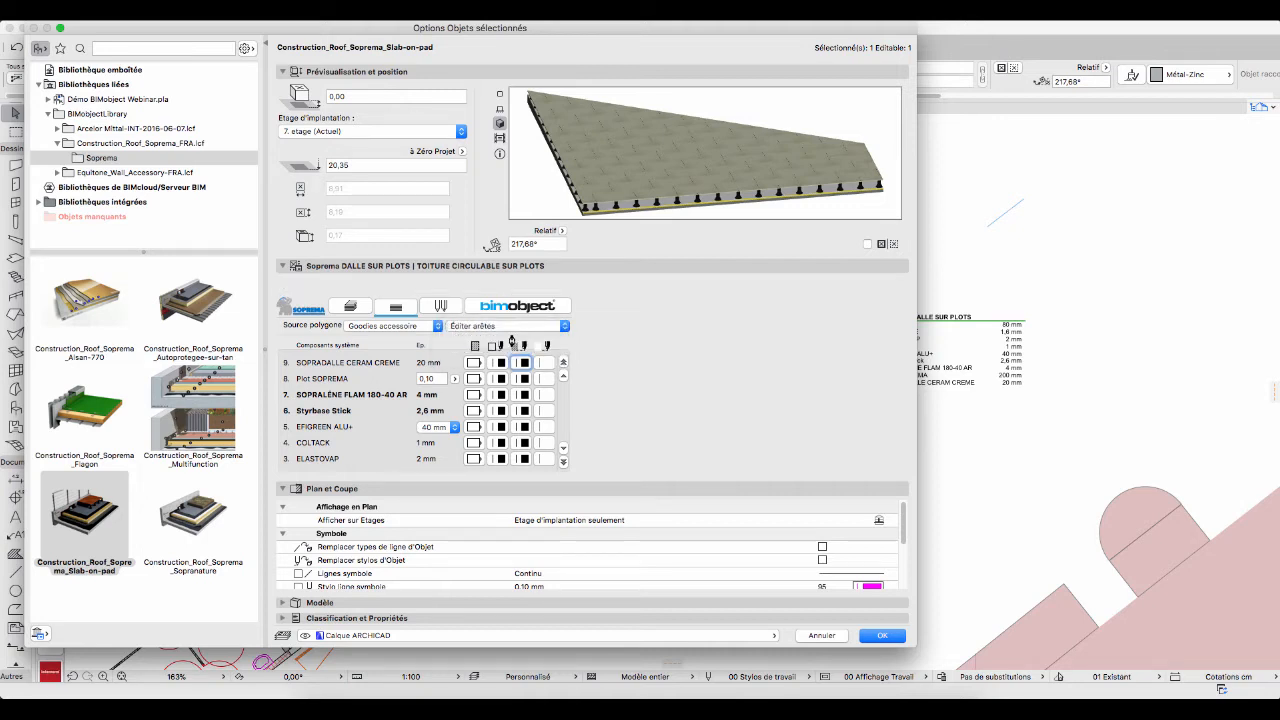
click(884, 637)
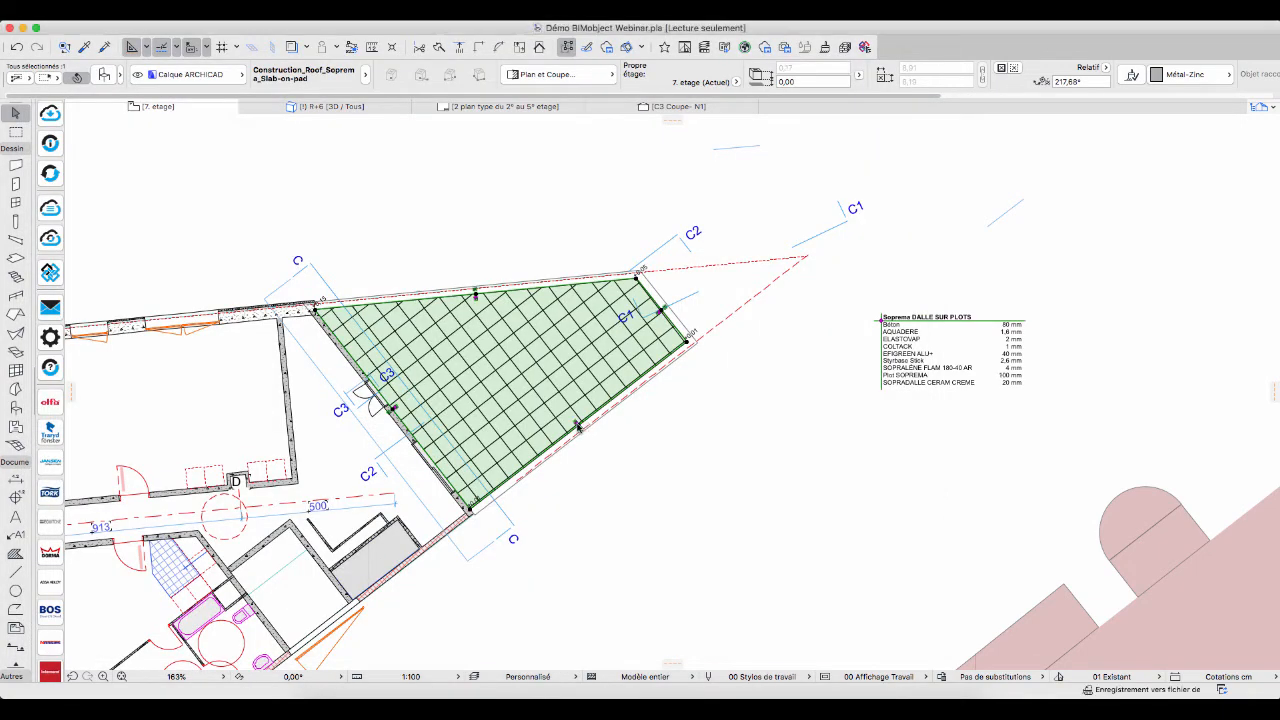
Switch the terrace slab's long outer edge to the outward edge type by turning its edge-editing handle 180°
scroll(588, 428, up, 10)
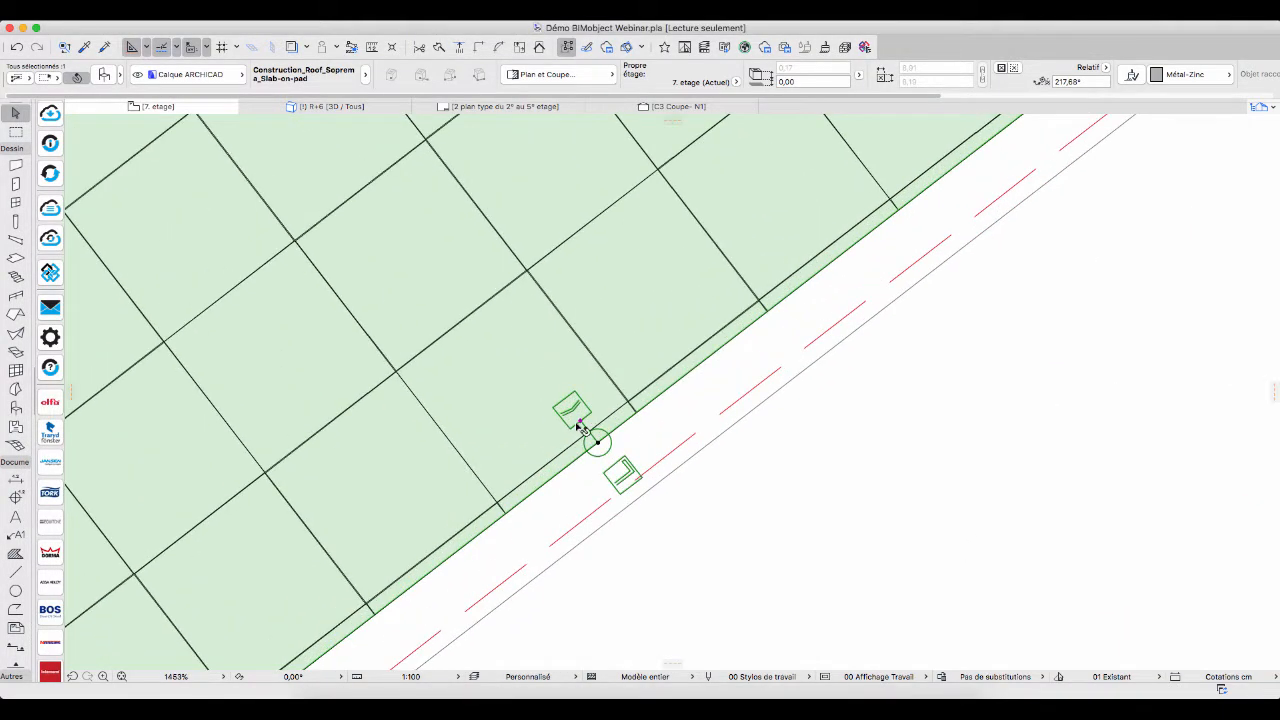
scroll(580, 428, down, 3)
scroll(620, 440, down, 3)
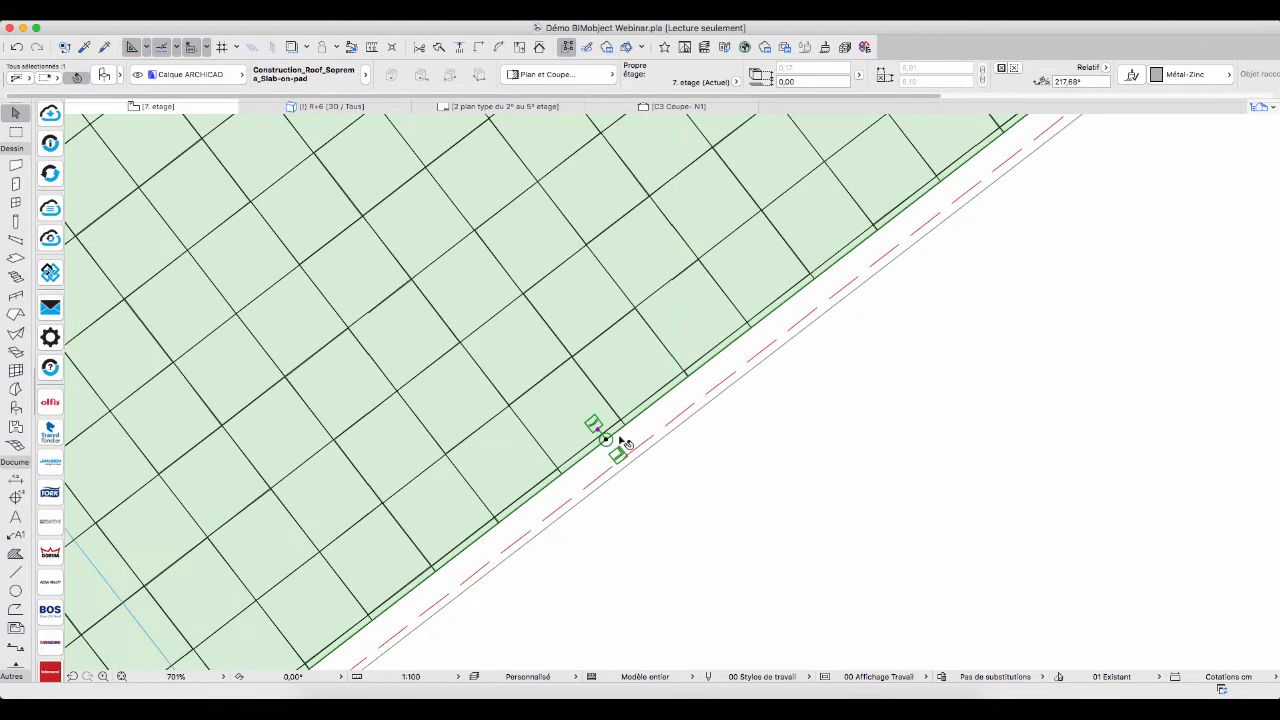
click(599, 432)
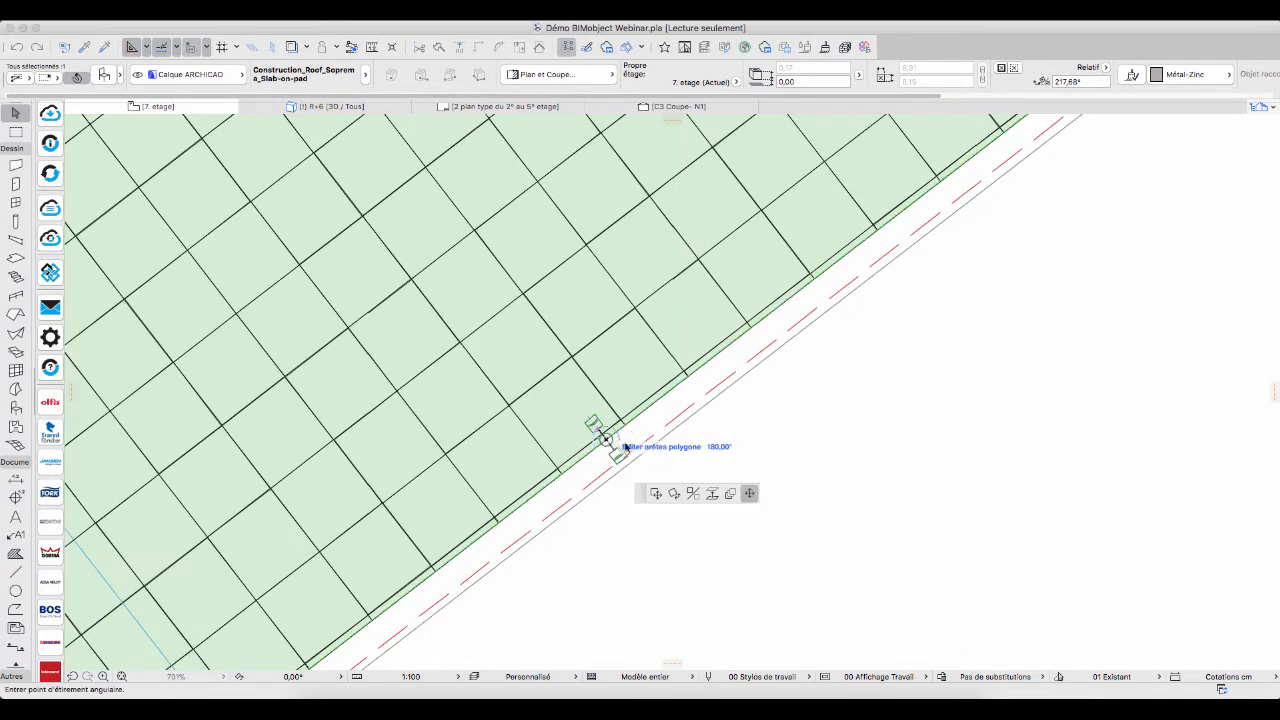
click(617, 456)
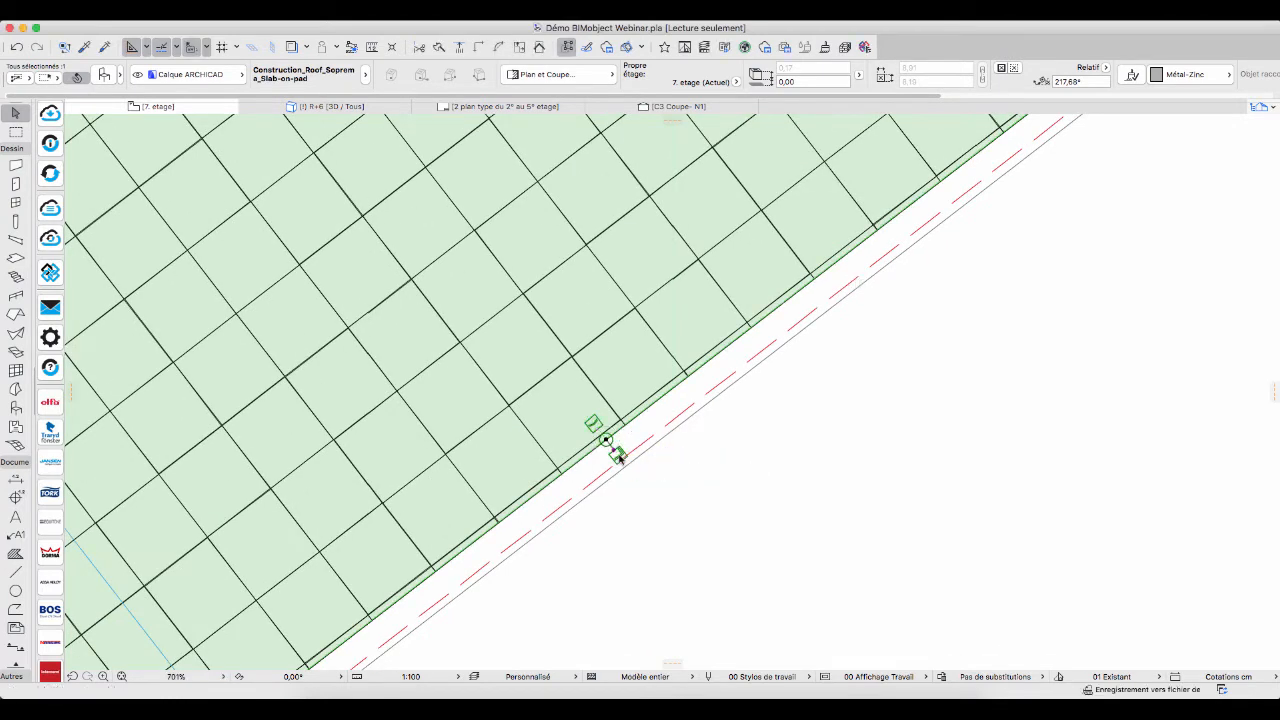
Switch the slab's short end edge near section mark C1 to the outward edge type and deselect the object
scroll(701, 449, down, 3)
scroll(701, 449, down, 3)
scroll(729, 457, up, 2)
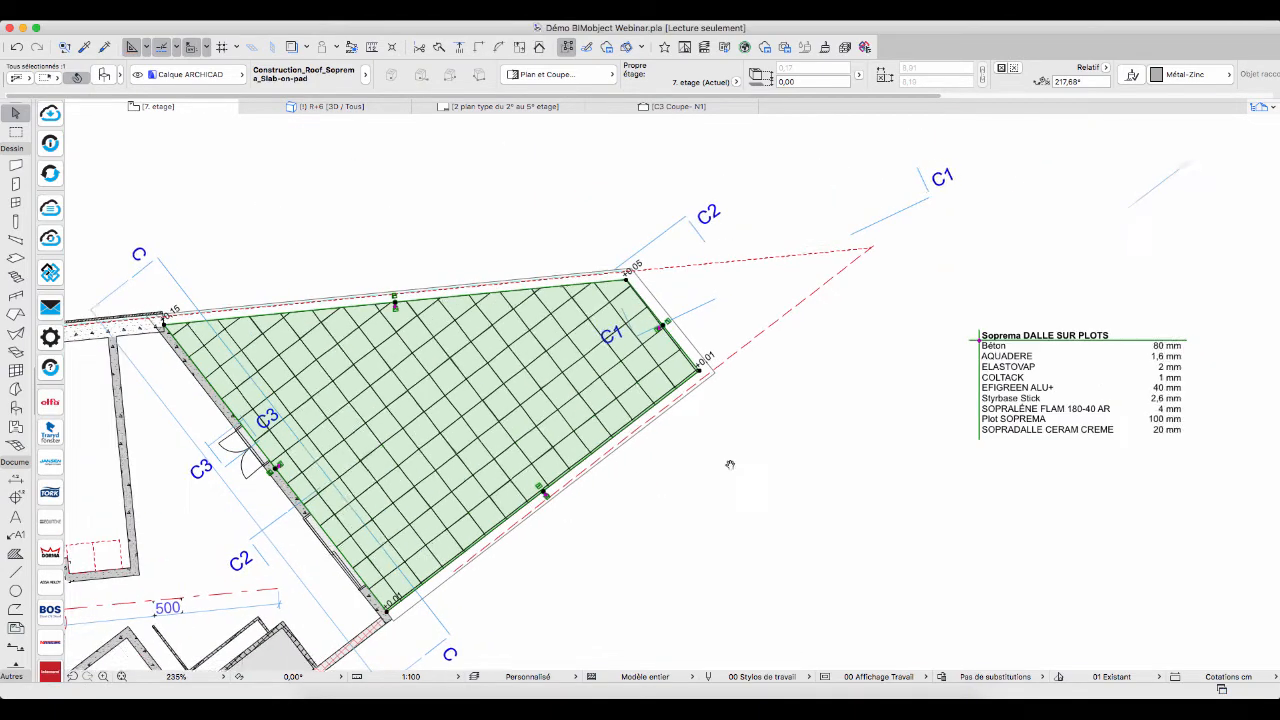
scroll(655, 333, up, 5)
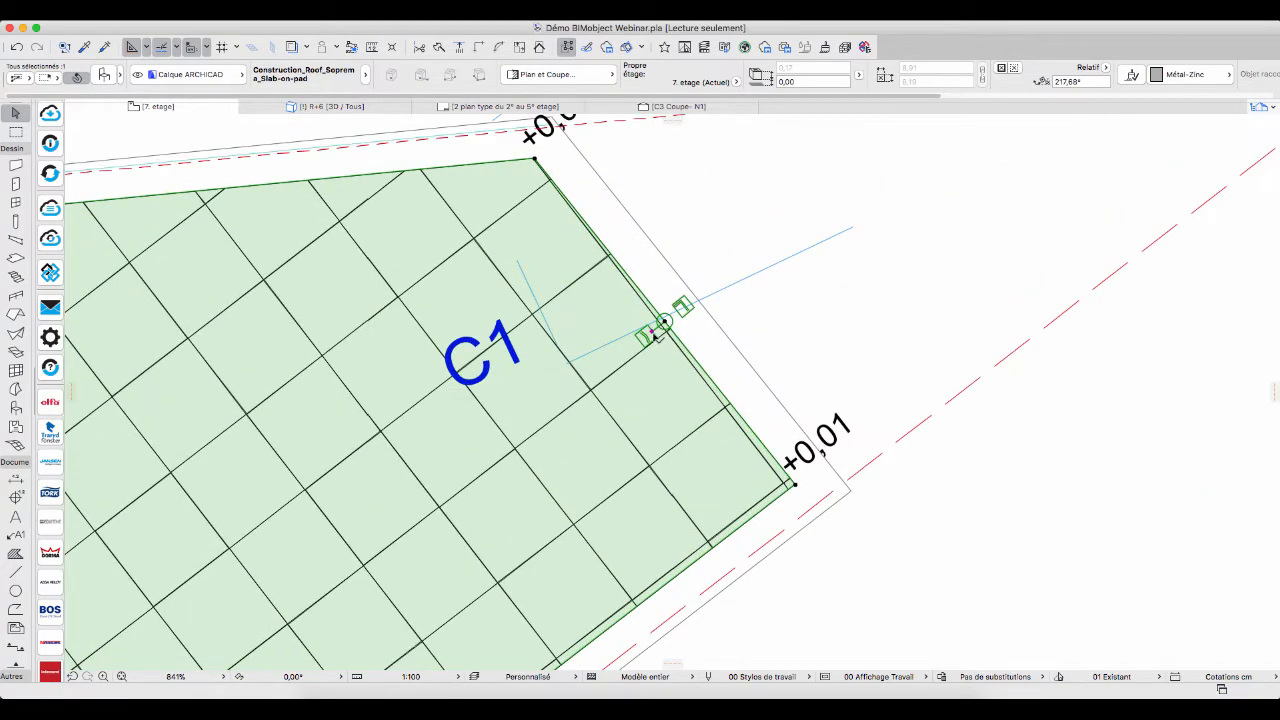
click(674, 306)
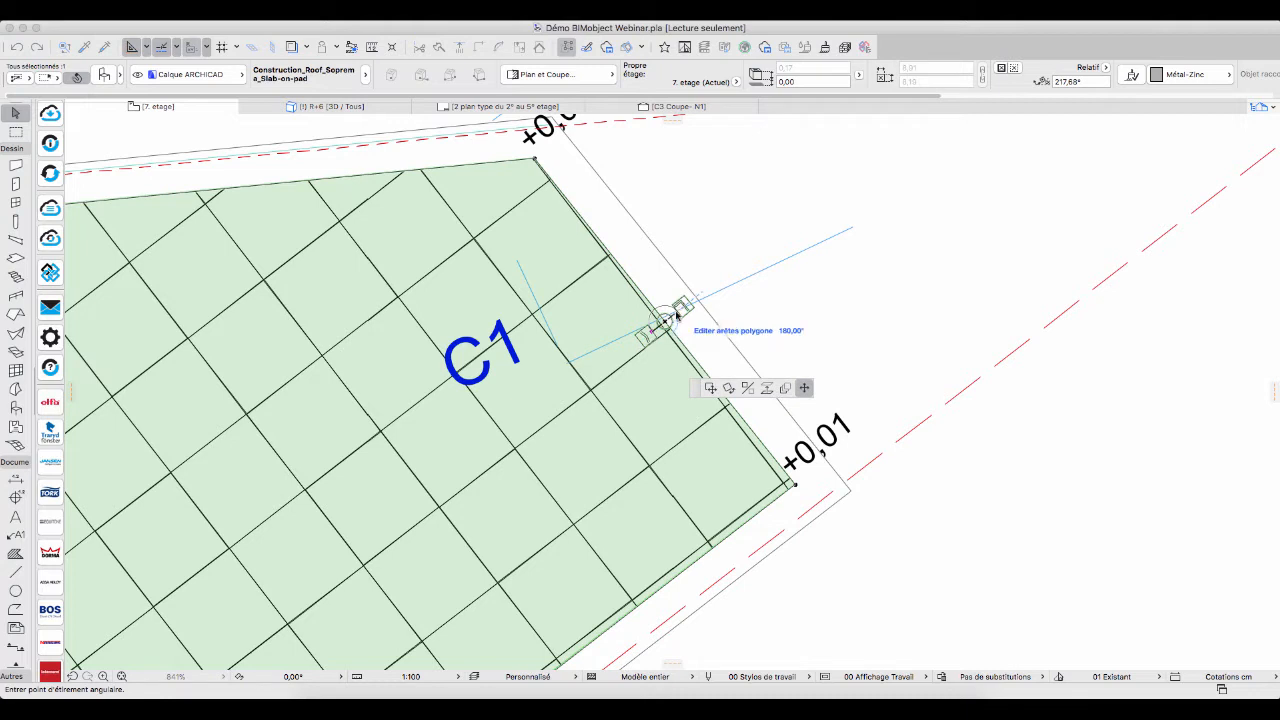
key(Escape)
key(Escape)
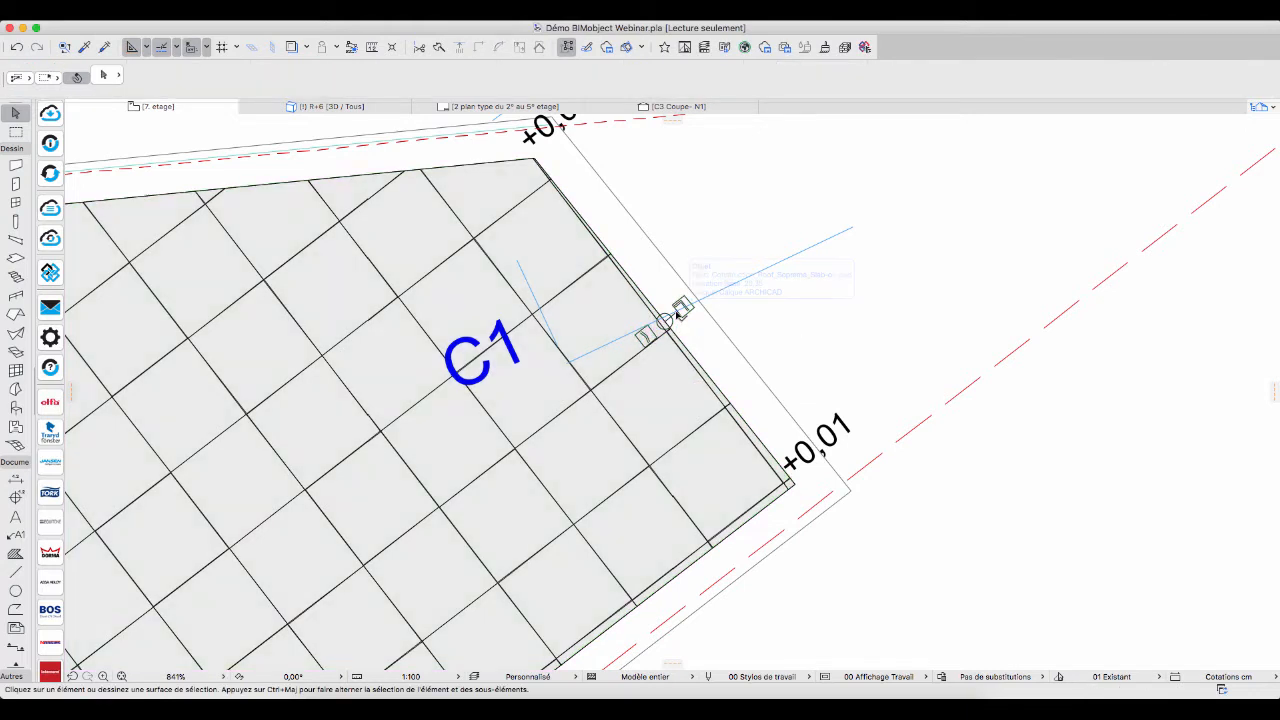
Display only the terrace slab-on-pad object in 3D to inspect its edited edges
click(592, 316)
right_click(592, 315)
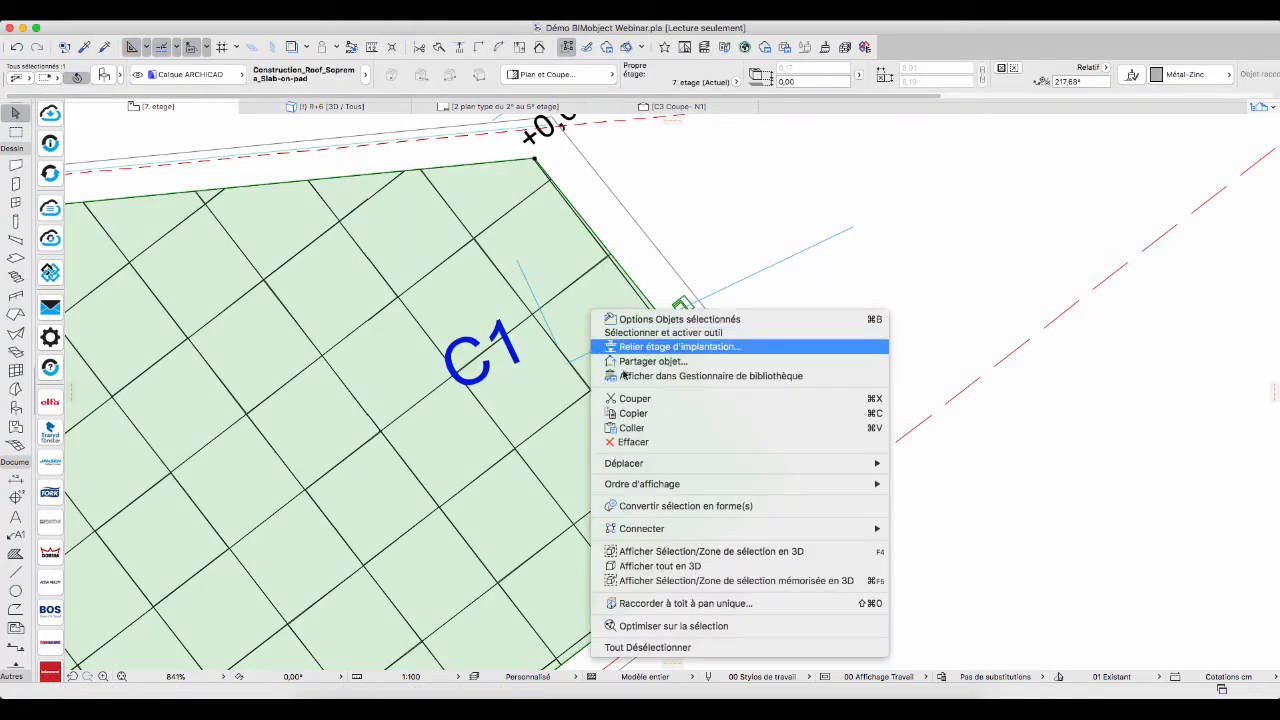
click(677, 552)
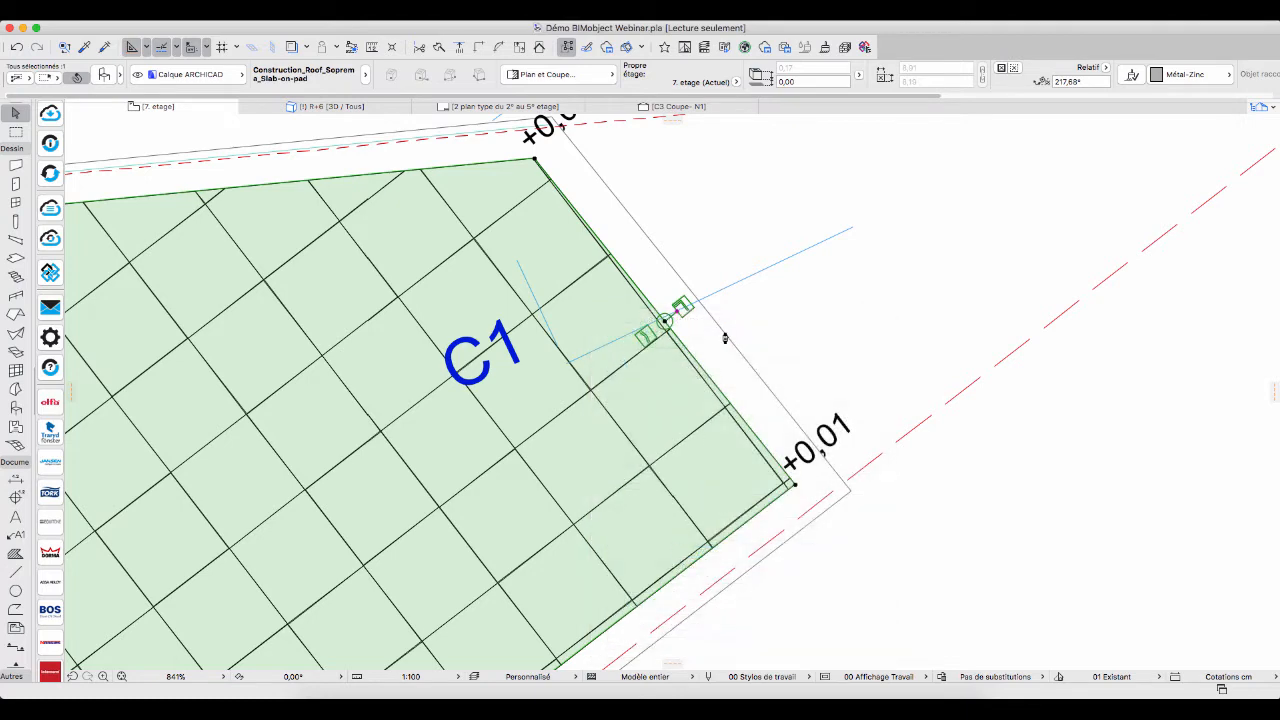
scroll(802, 523, up, 5)
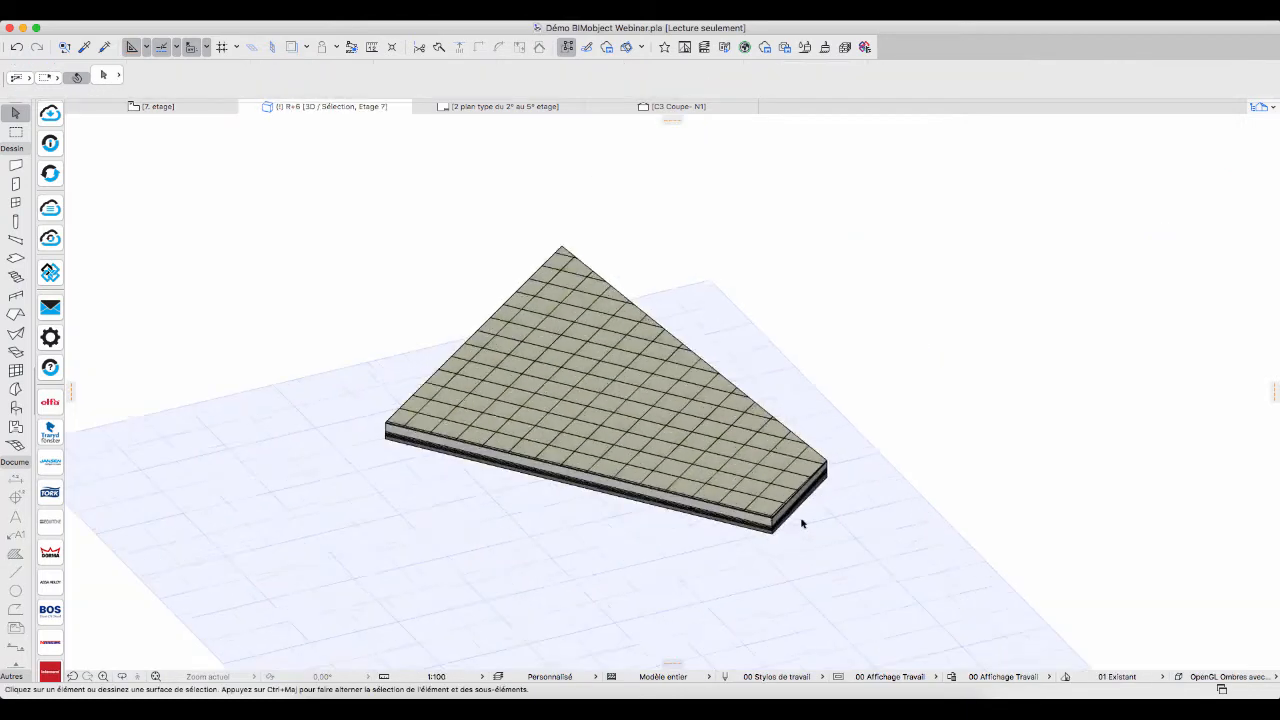
Examine the terrace slab's layer build-up and pads up close at the corner where the two outer edges meet
scroll(810, 510, up, 3)
shift+middle_drag(820, 500, 289, 466)
shift+middle_drag(423, 343, 485, 399)
scroll(485, 399, up, 5)
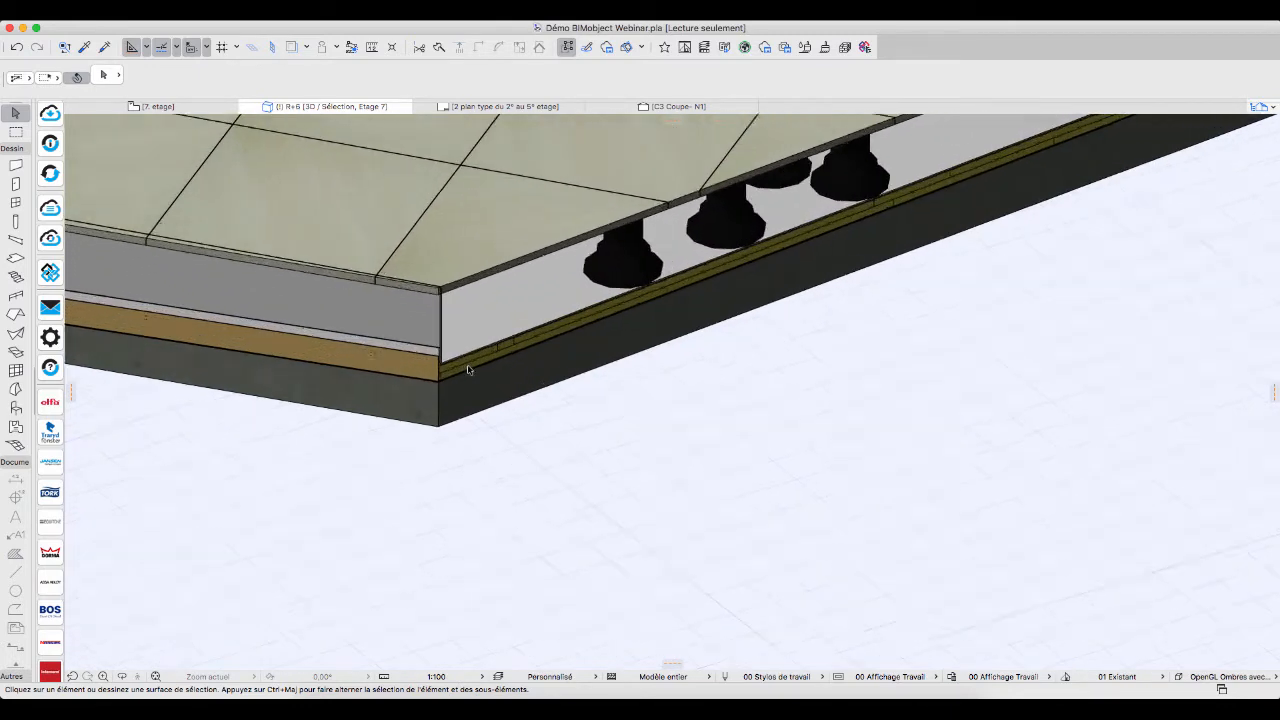
scroll(466, 371, up, 1)
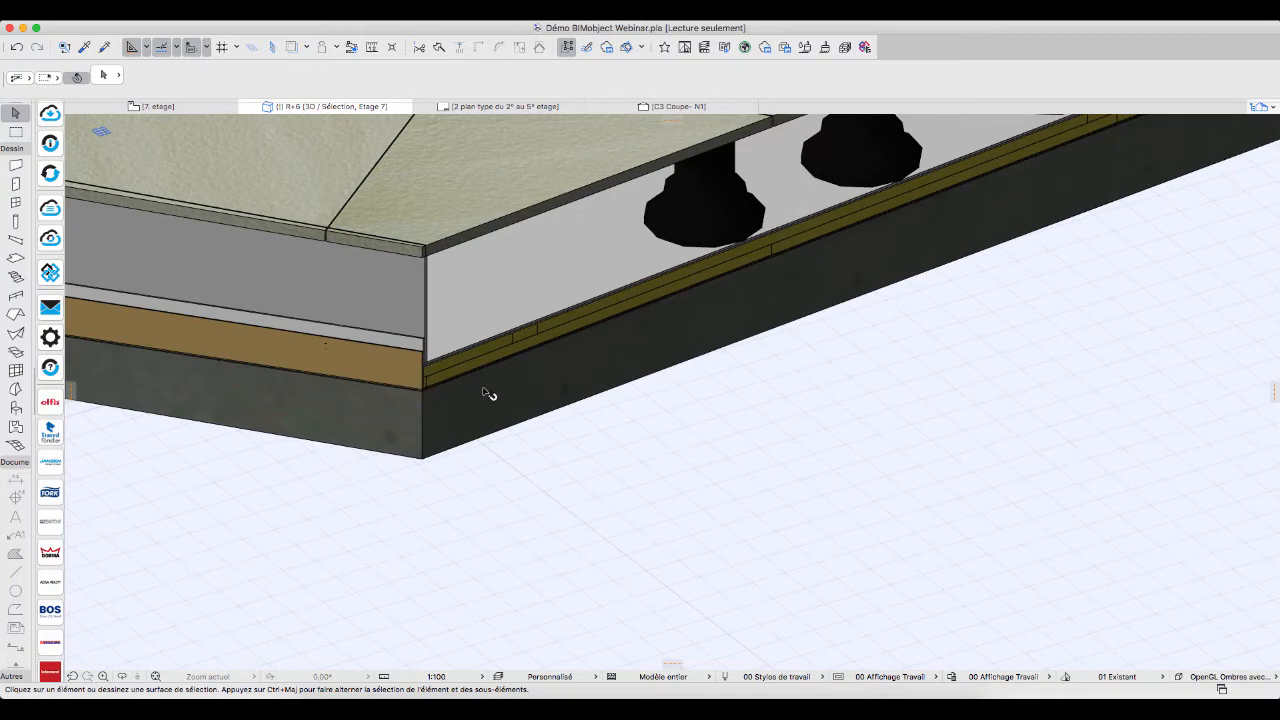
scroll(484, 392, down, 4)
scroll(485, 395, down, 5)
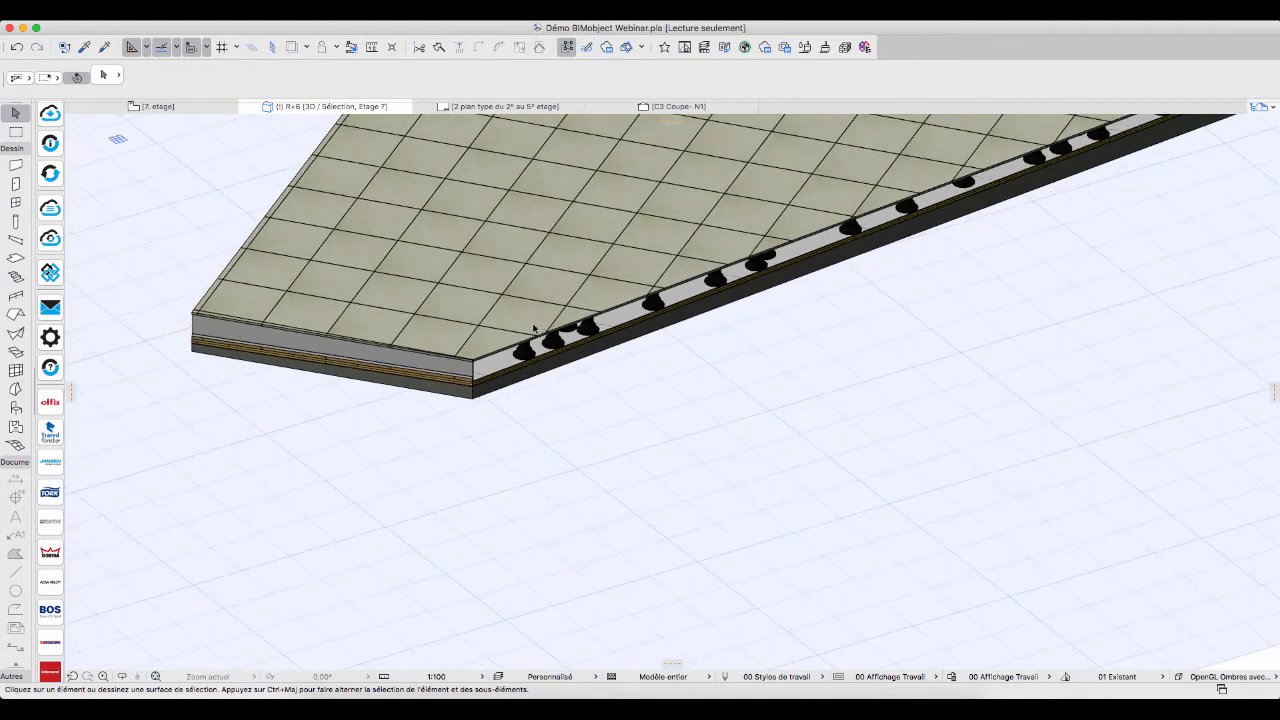
Inspect the slab's support pads in the 06 - Fil de fer 3D style and restore OpenGL Ombres avec contours
click(480, 390)
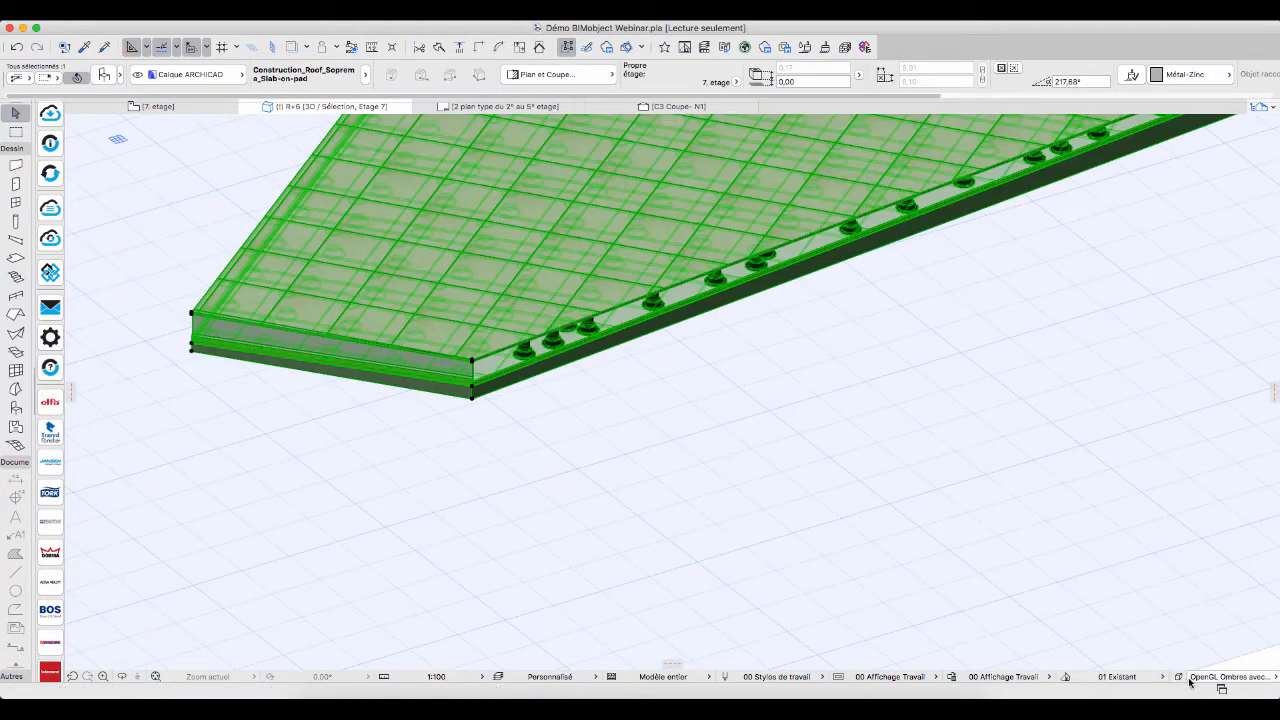
click(1276, 677)
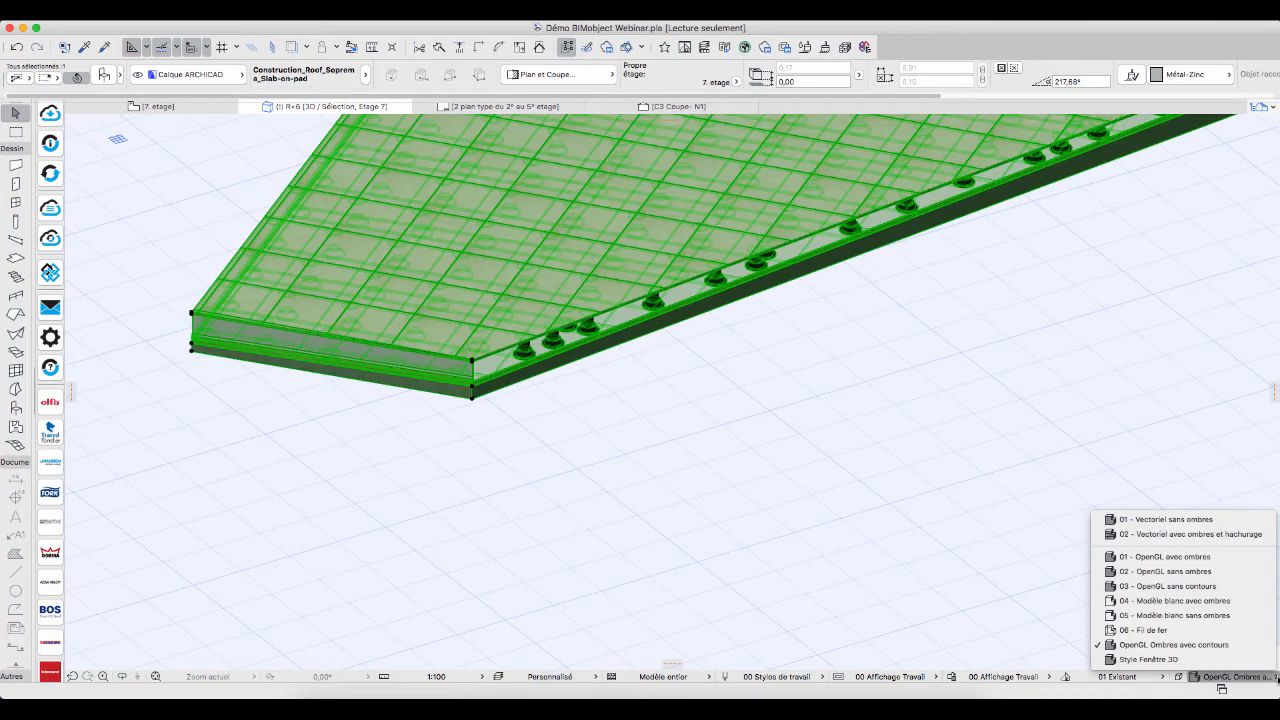
click(1190, 630)
scroll(586, 424, down, 1)
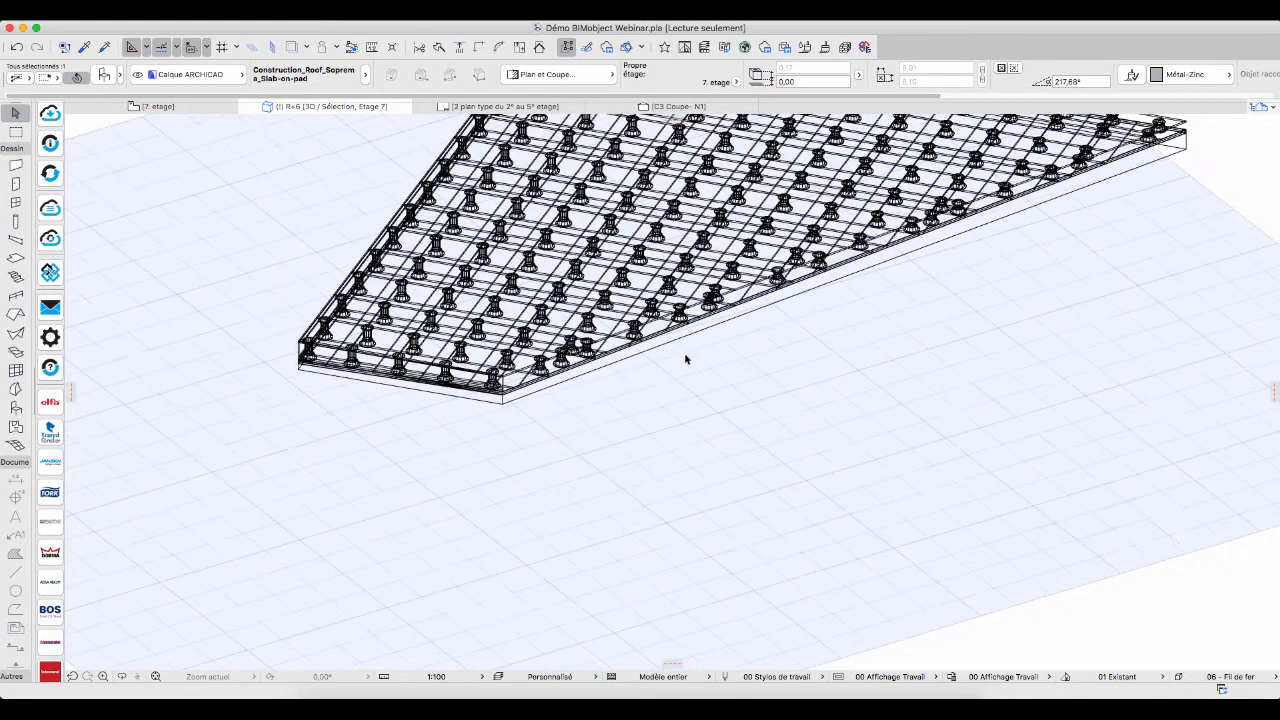
middle_drag(684, 352, 667, 539)
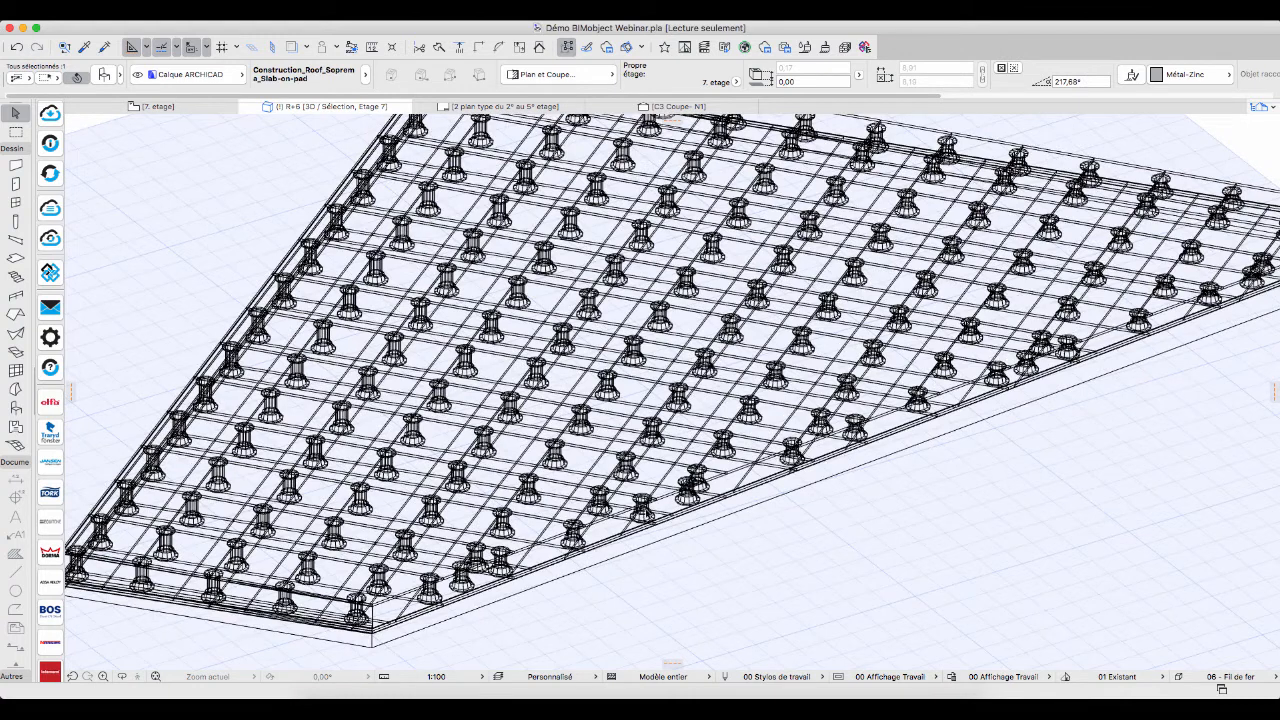
click(598, 498)
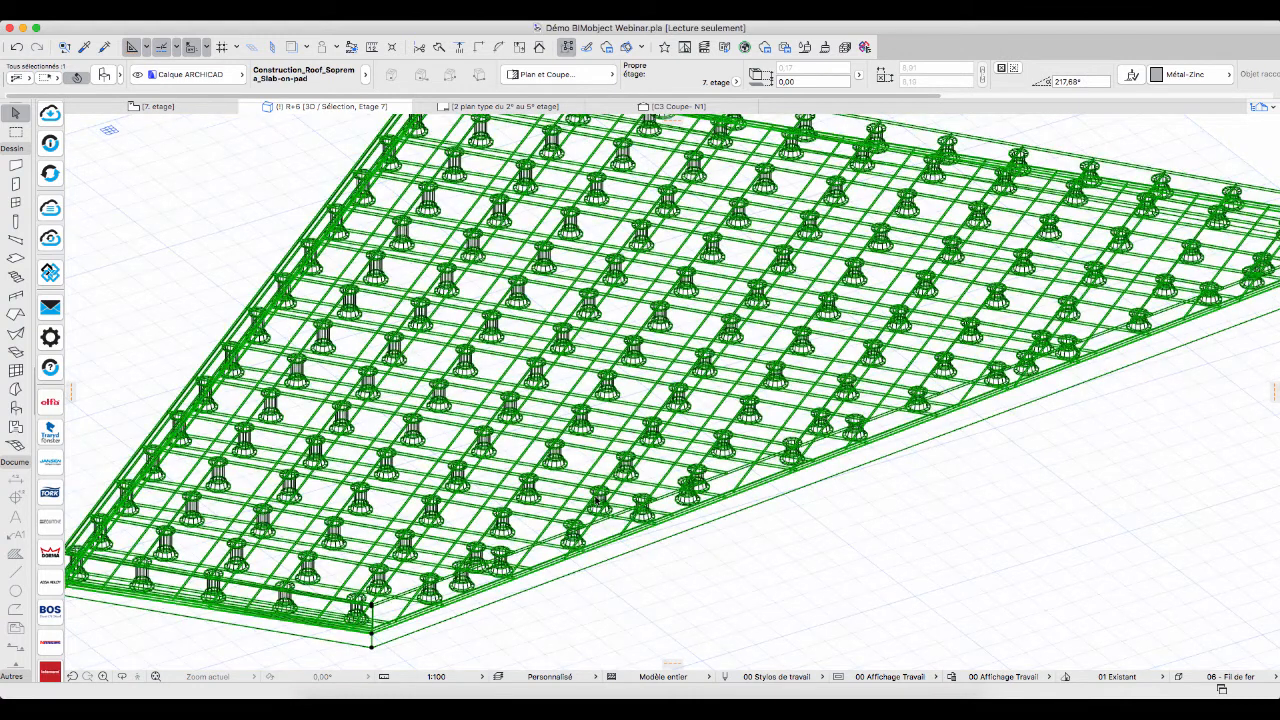
click(1228, 677)
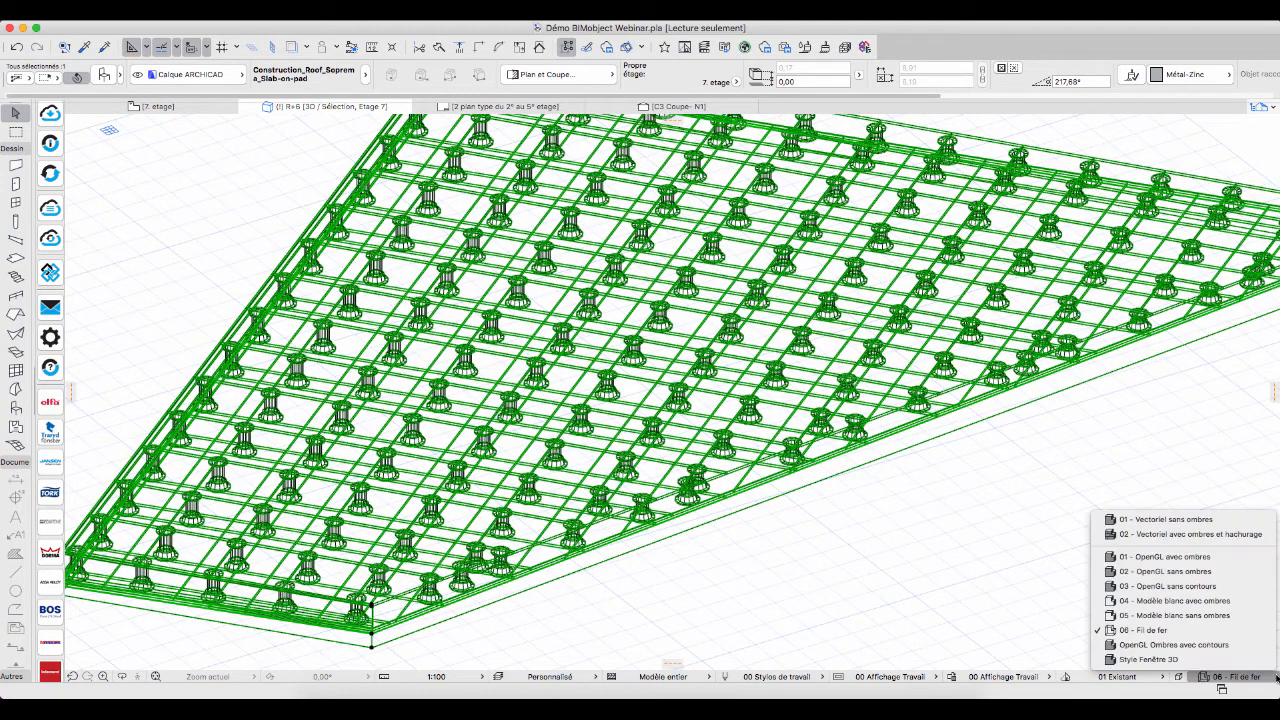
click(1218, 645)
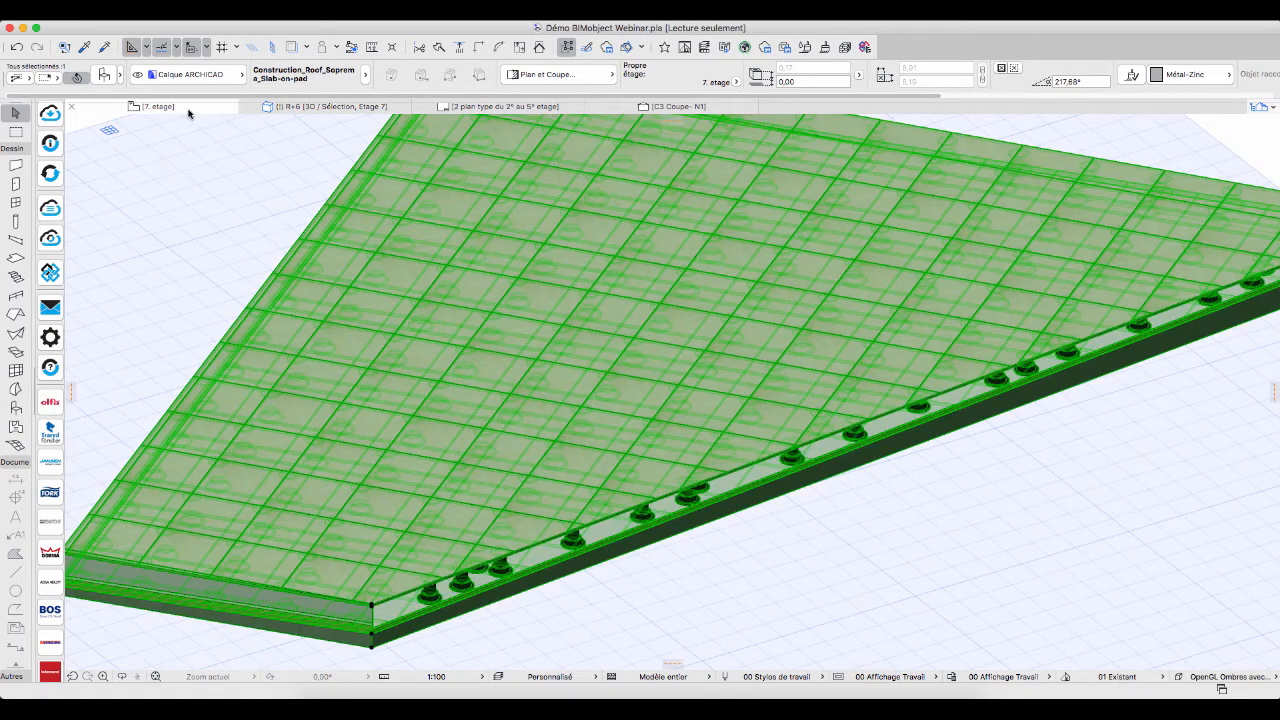
Return to the 7th-floor plan and set the slab object's polygon mode to Éditer couverture in its section attributes
scroll(562, 347, down, 5)
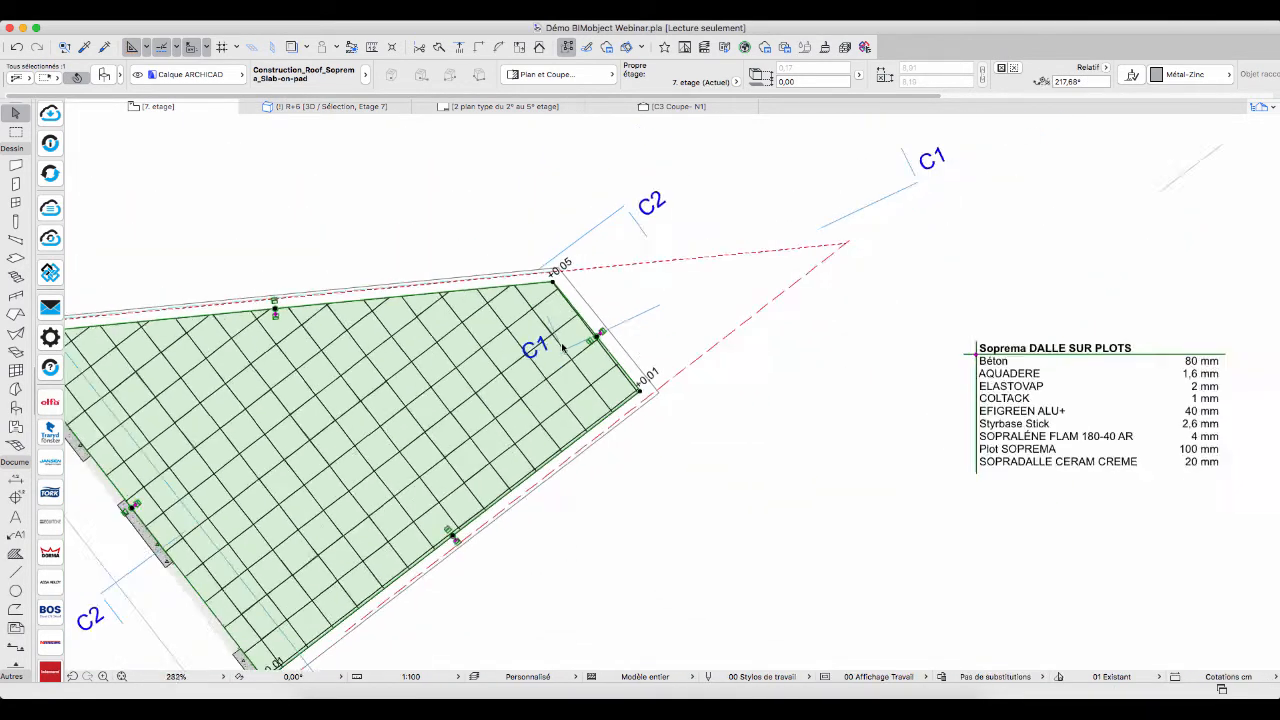
scroll(562, 347, down, 2)
right_click(478, 397)
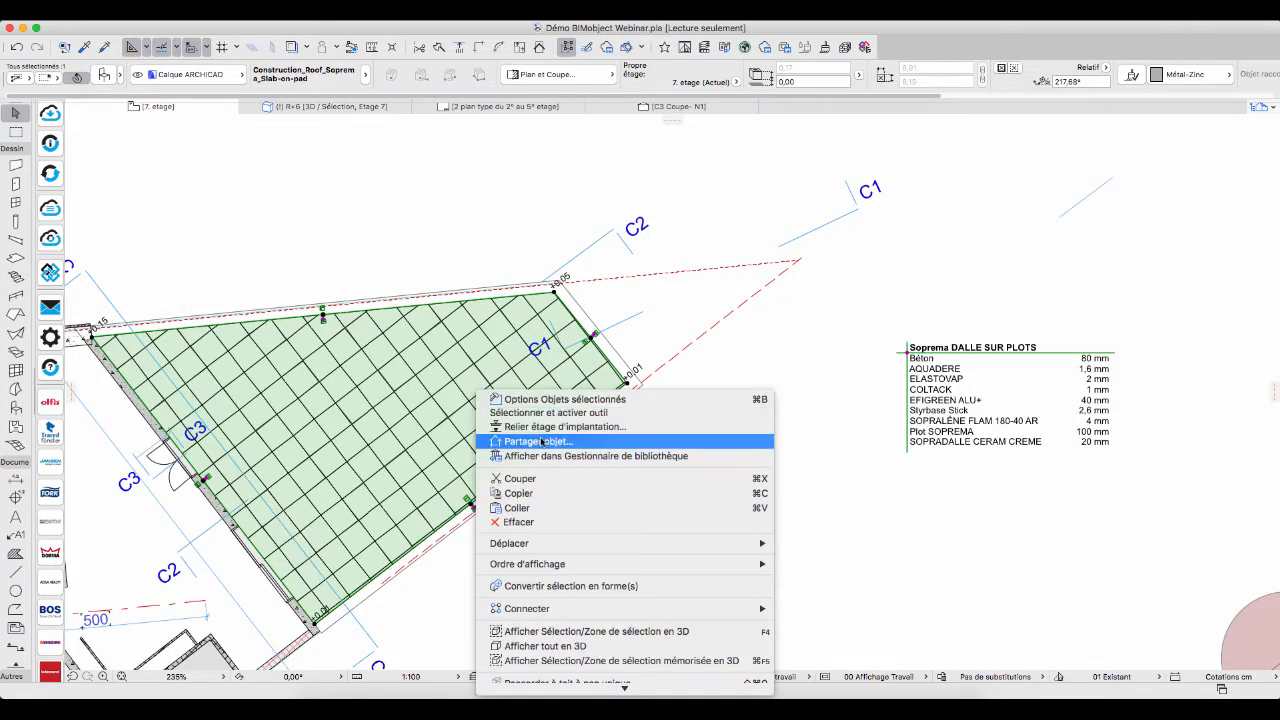
click(549, 400)
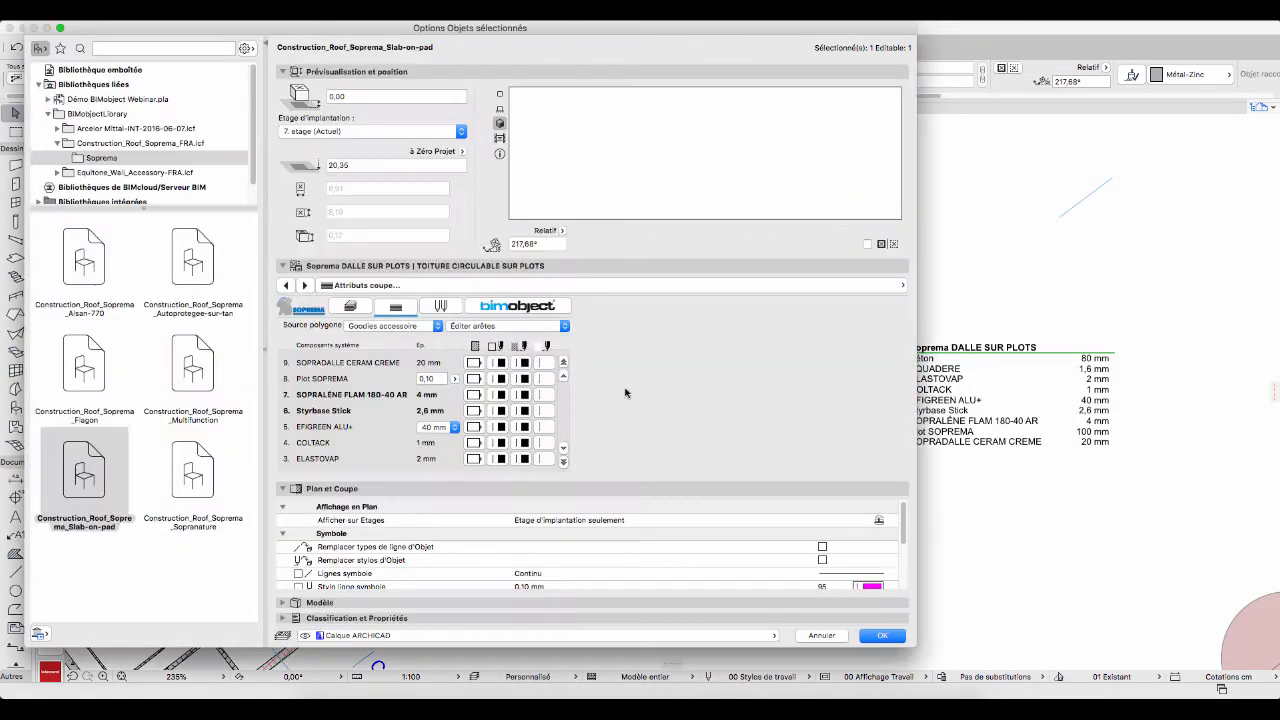
click(538, 328)
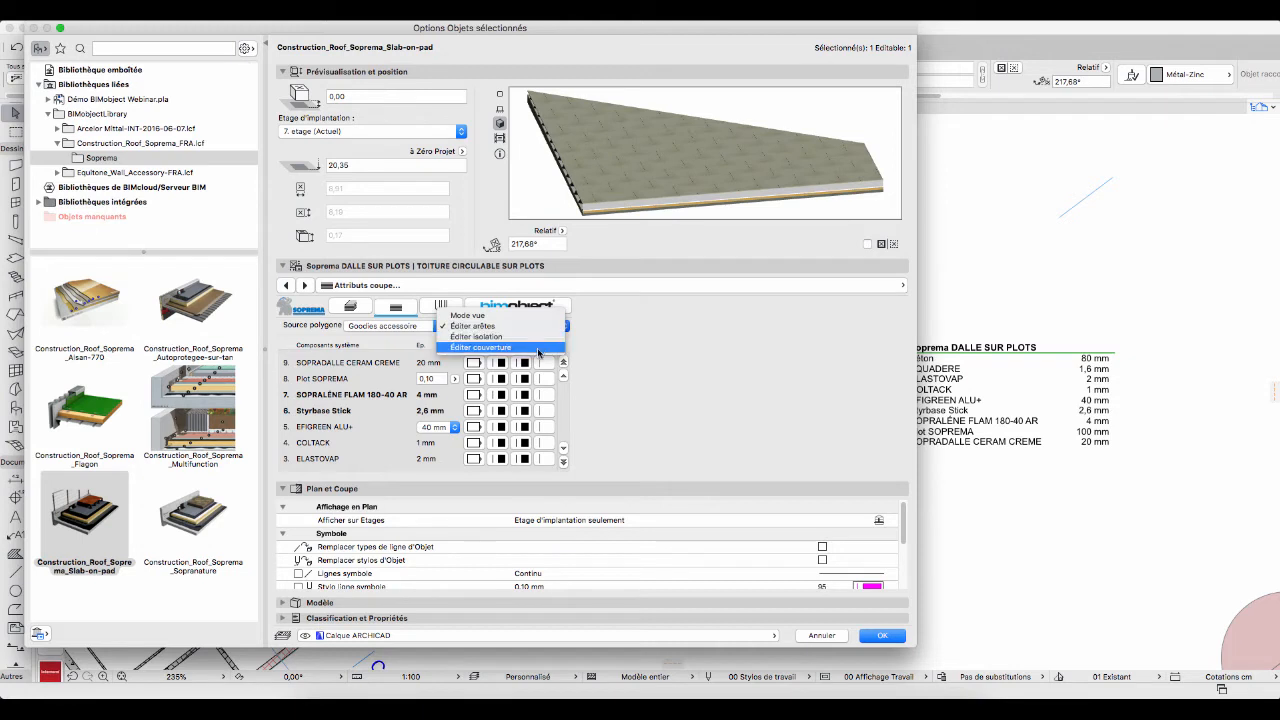
click(538, 347)
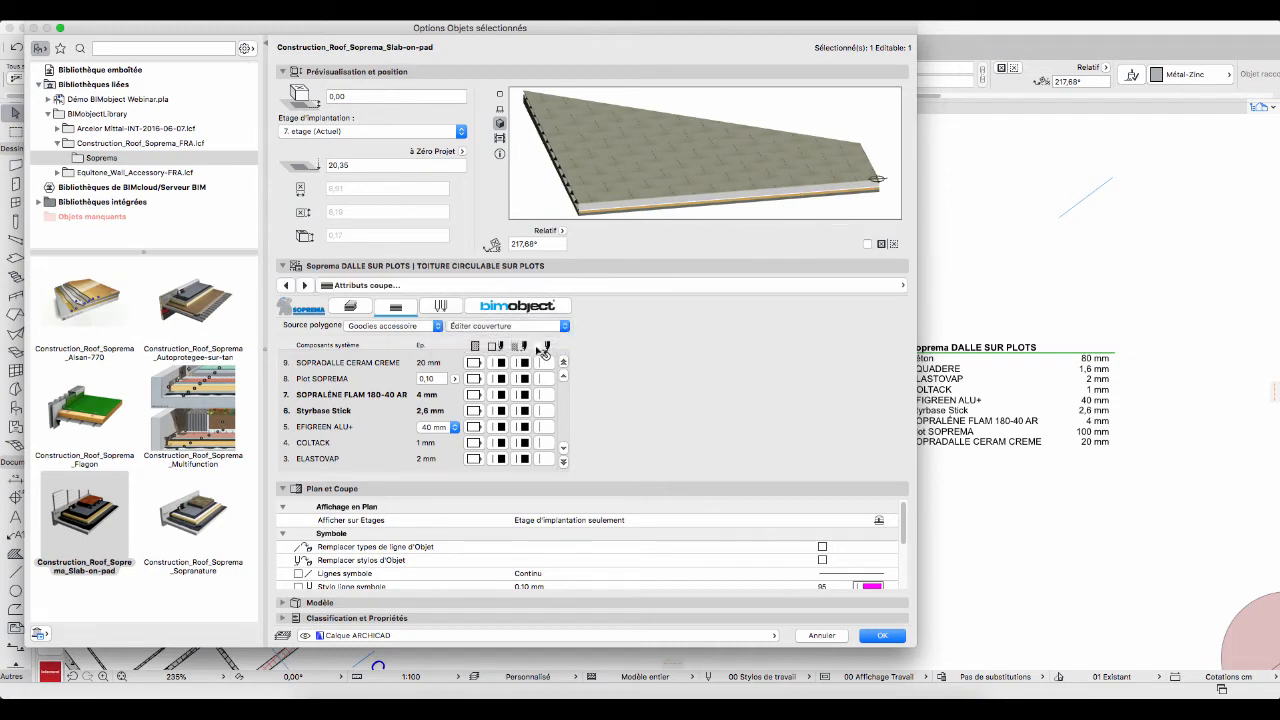
Change the slab system's top layer 9 to EXODALLE (Bois) 0,50x0,50 m, check its material options, and apply the settings
click(289, 287)
click(398, 371)
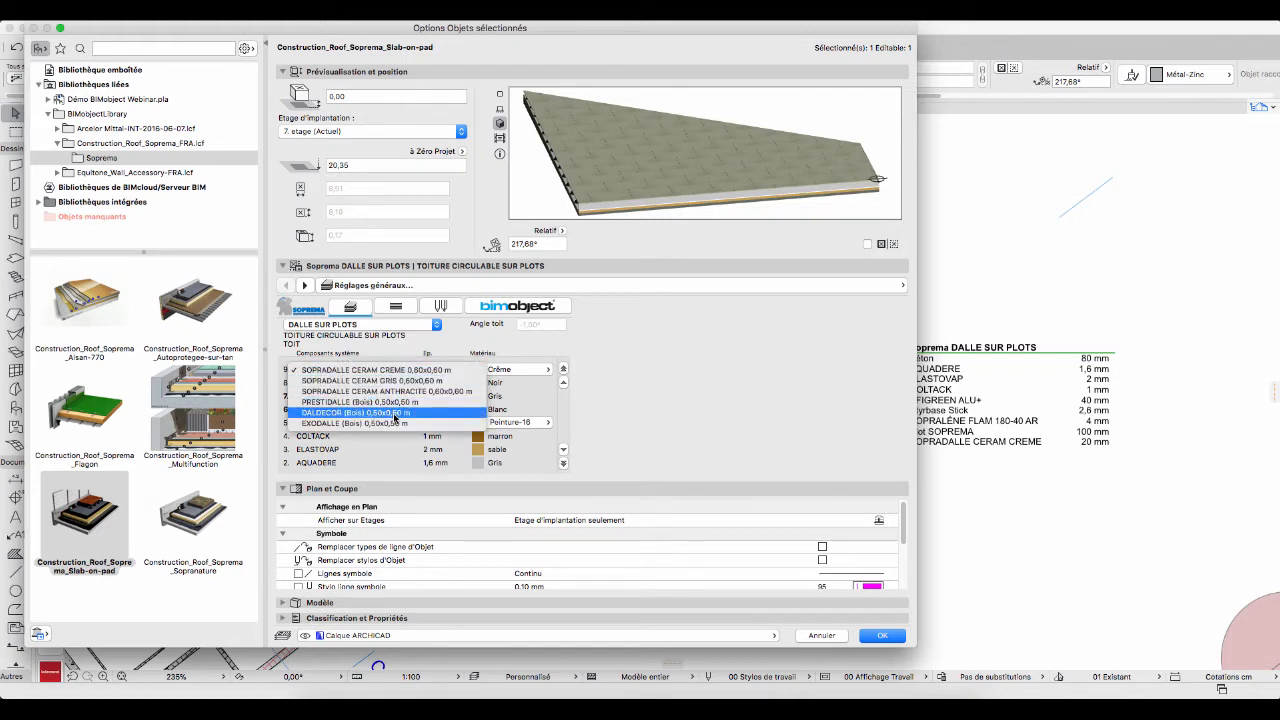
click(393, 424)
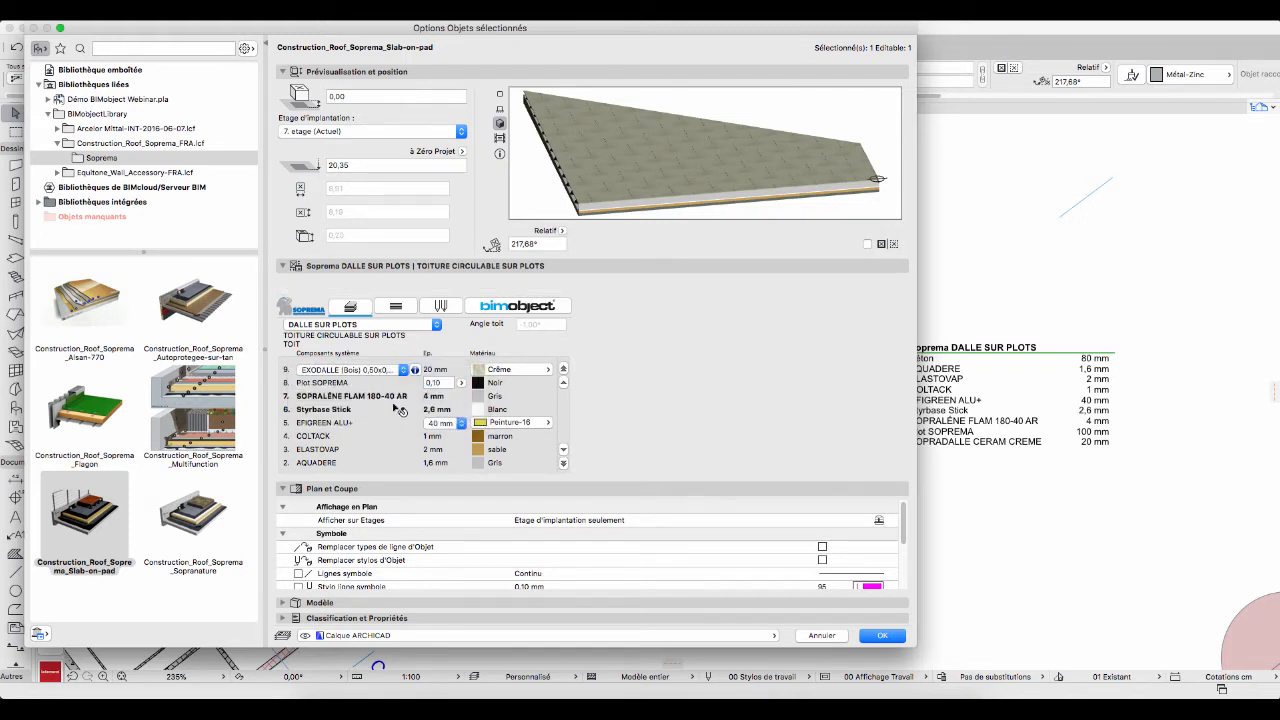
click(549, 371)
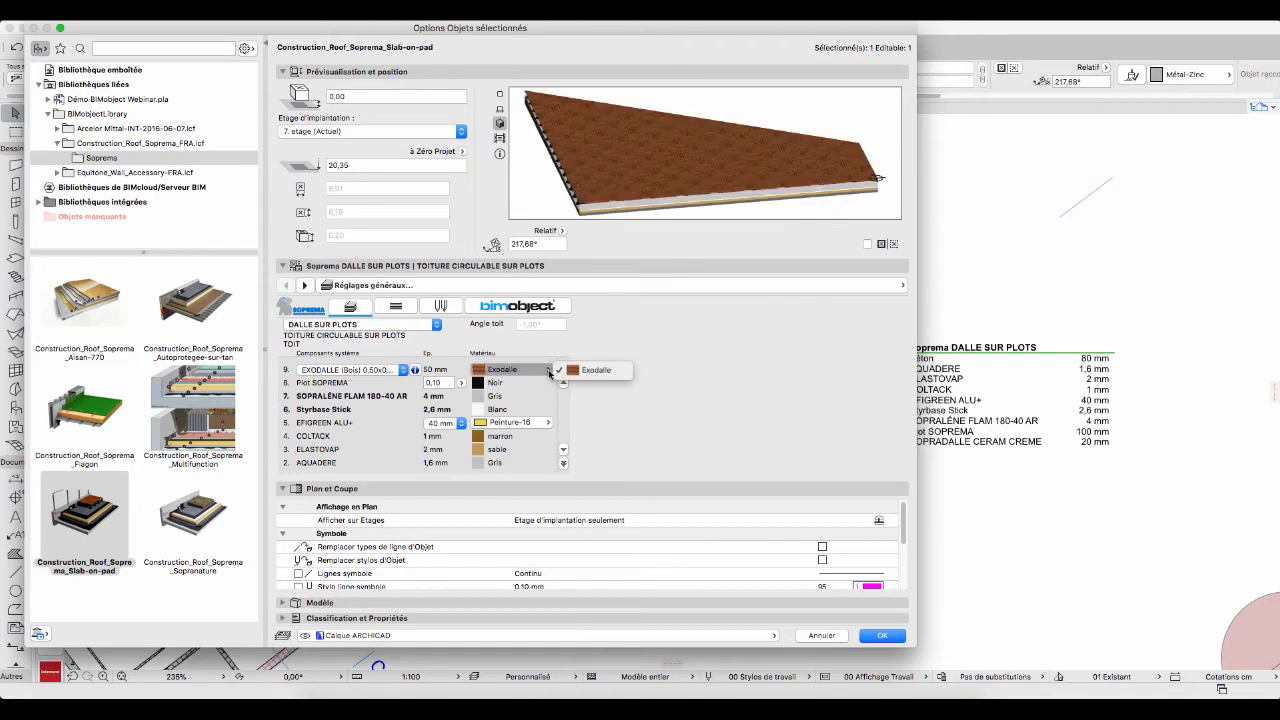
click(651, 400)
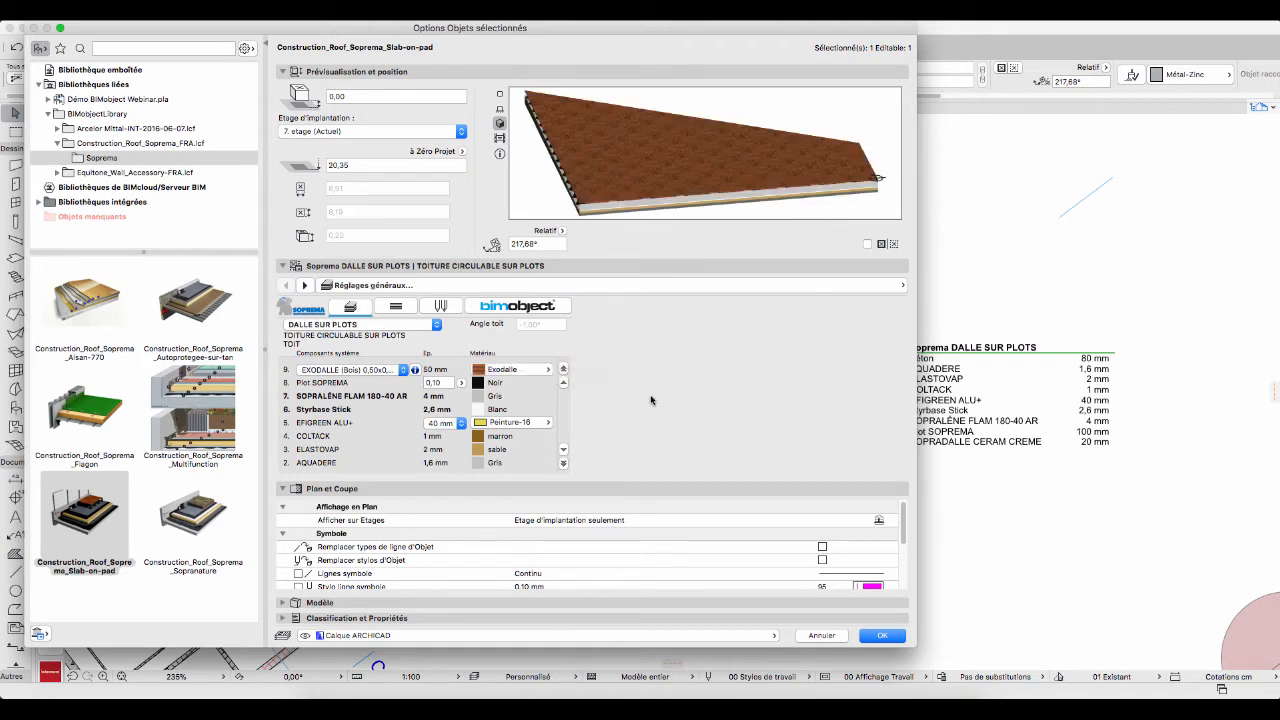
click(881, 637)
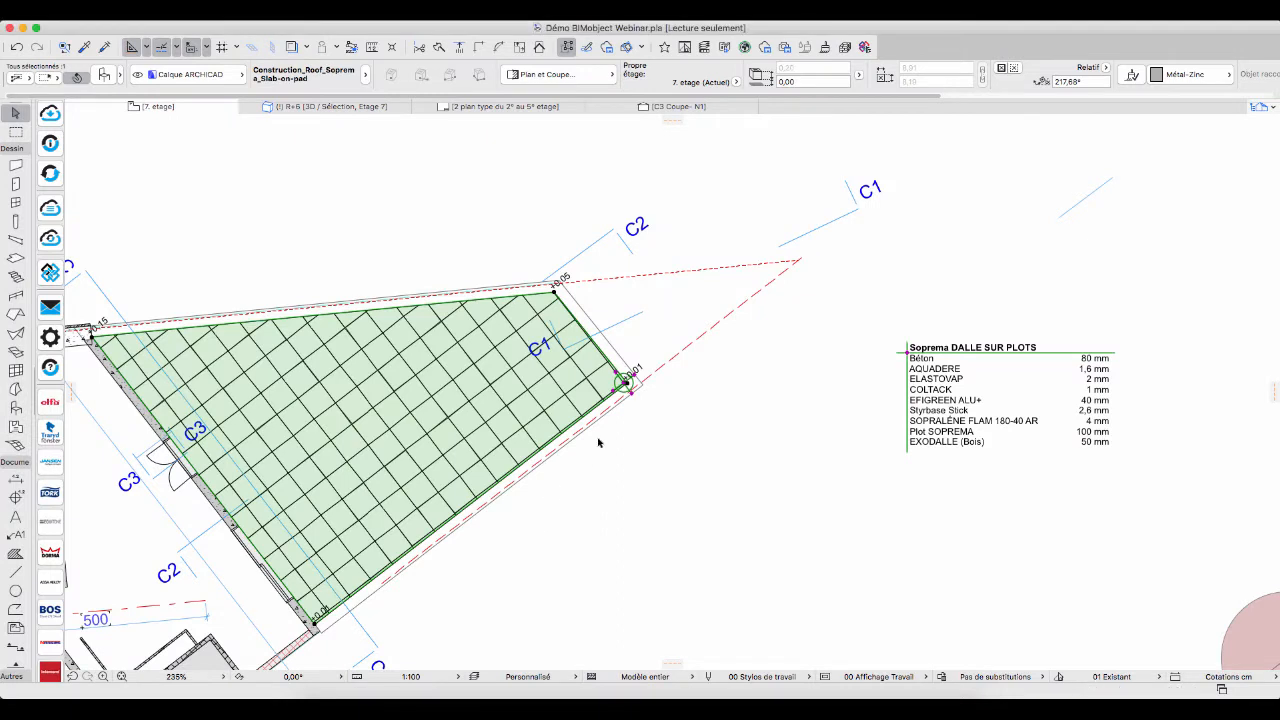
click(626, 384)
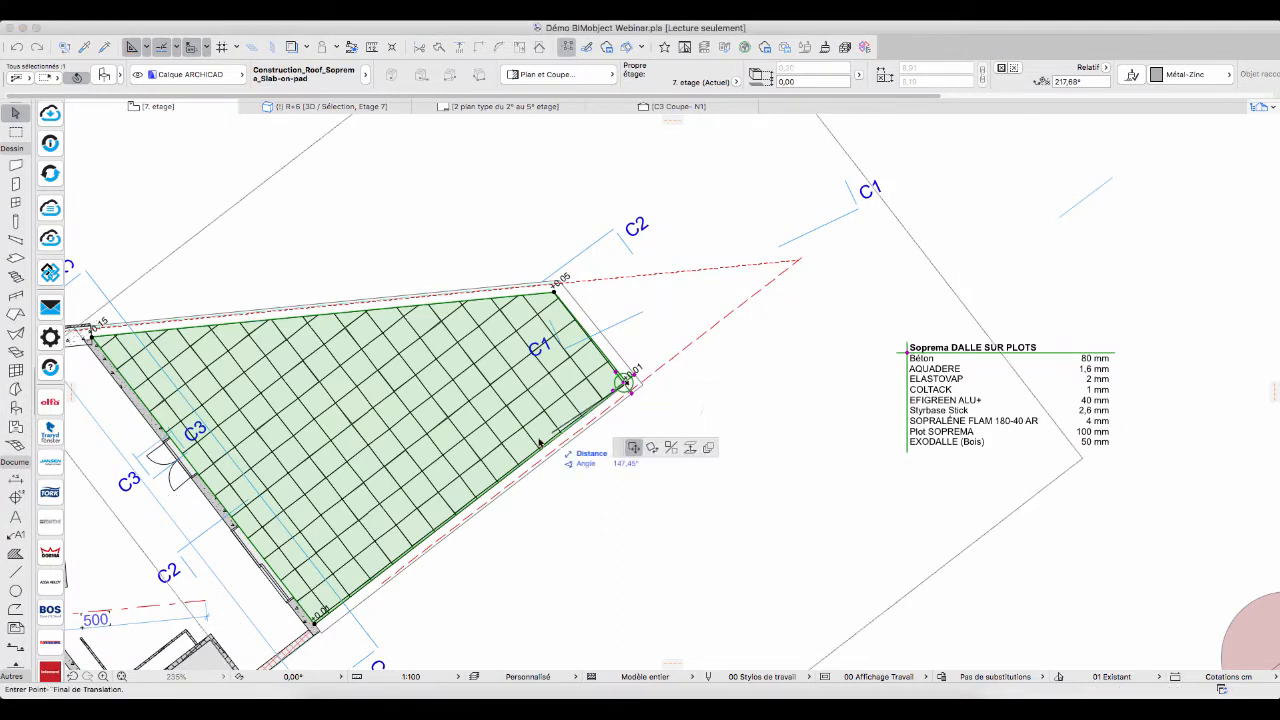
key(Escape)
key(Escape)
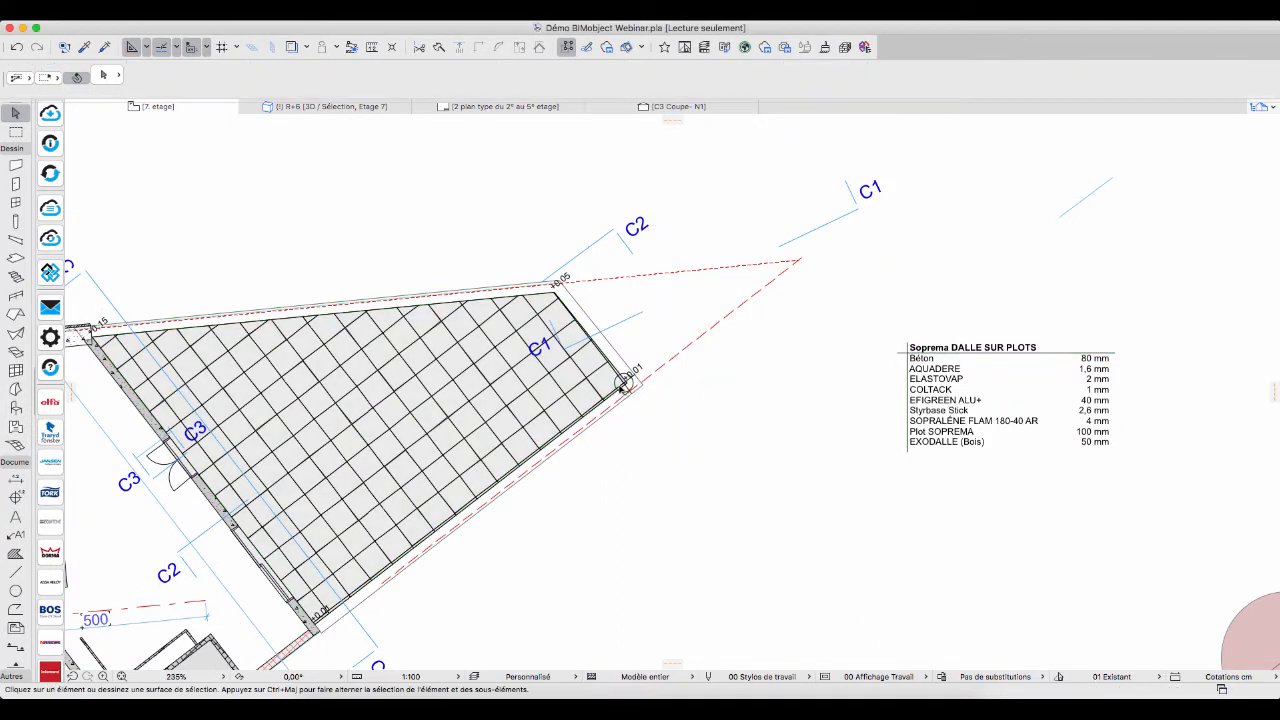
Shift the slab's covering origin along the short end edge to a Y offset of about -0.30 and rotate the covering to 52.32°
click(620, 385)
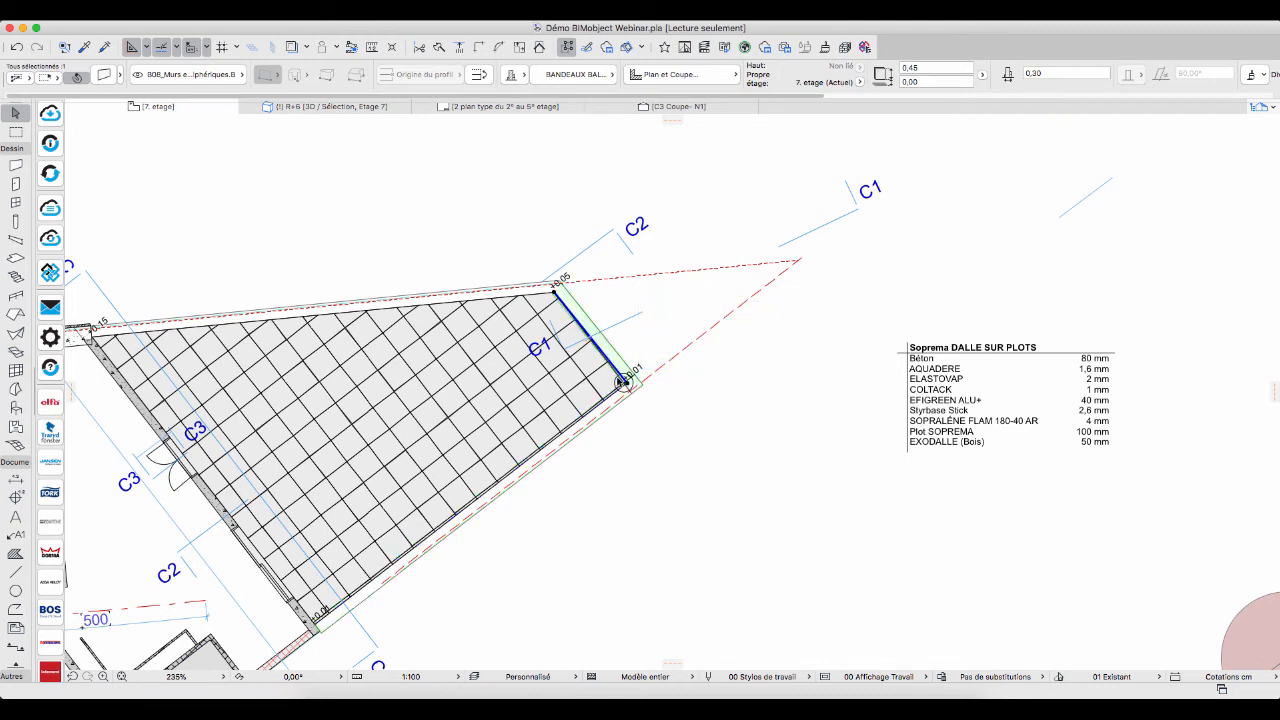
click(622, 384)
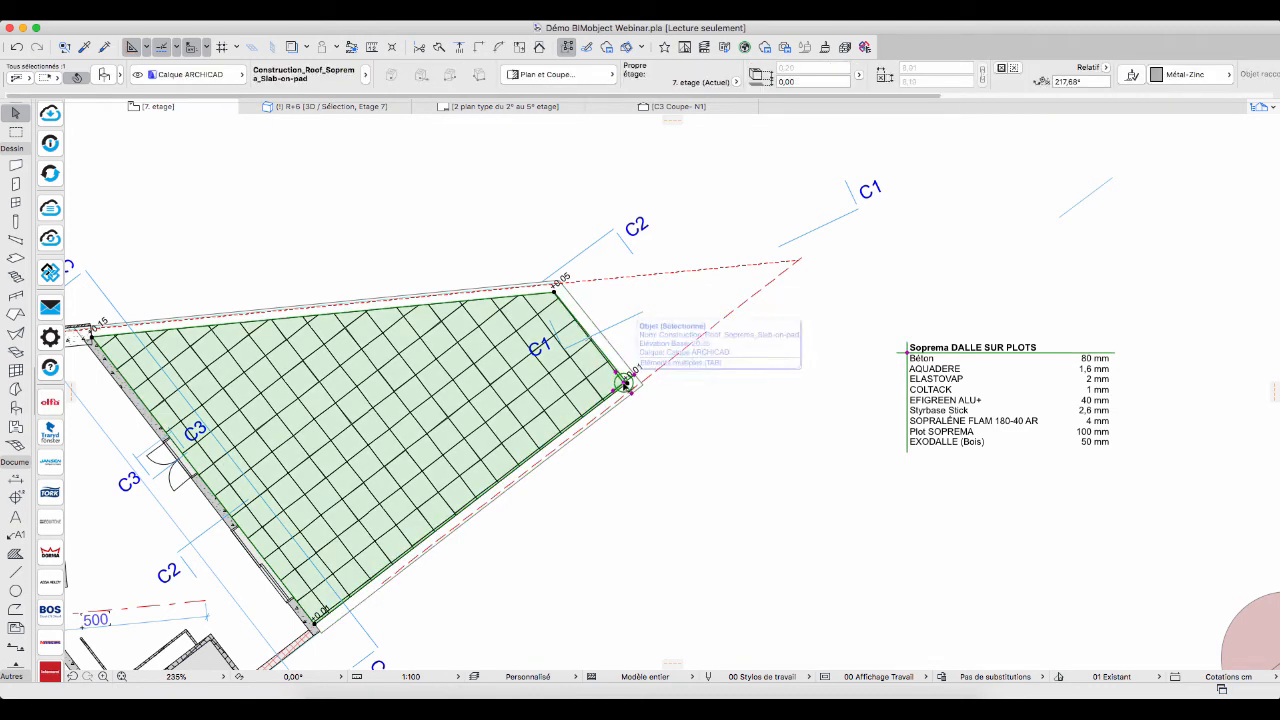
click(621, 382)
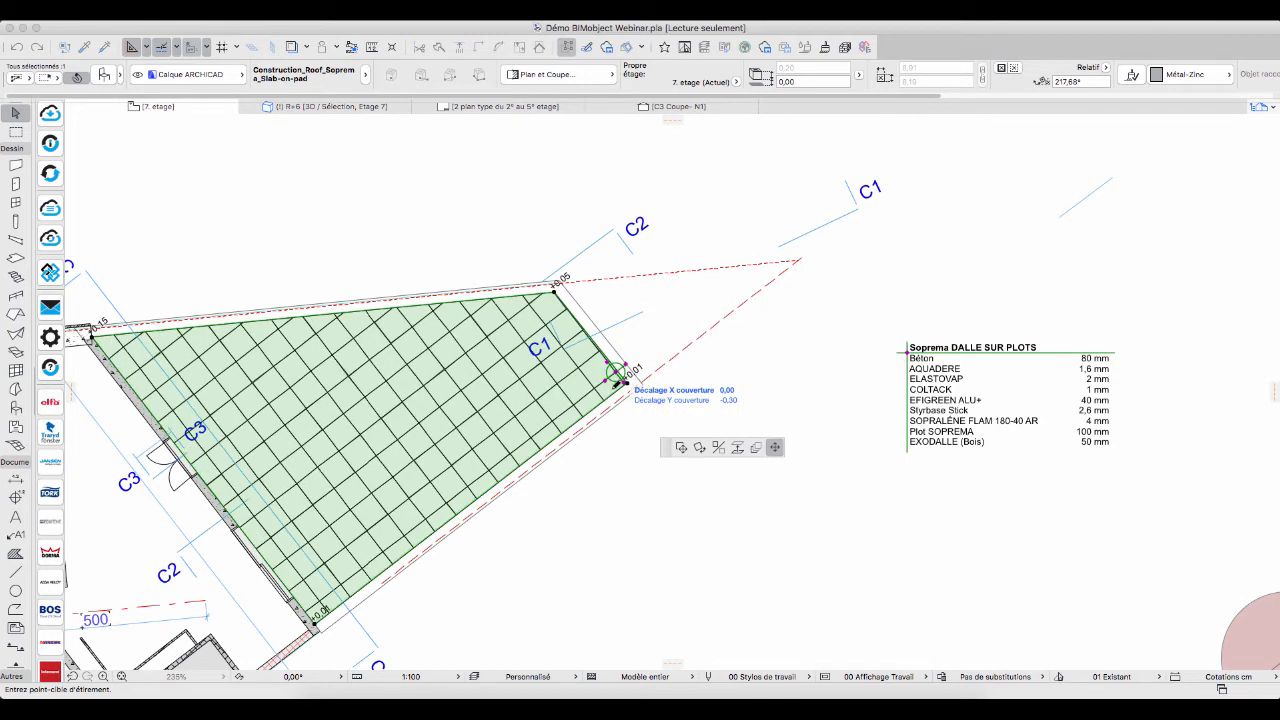
click(619, 378)
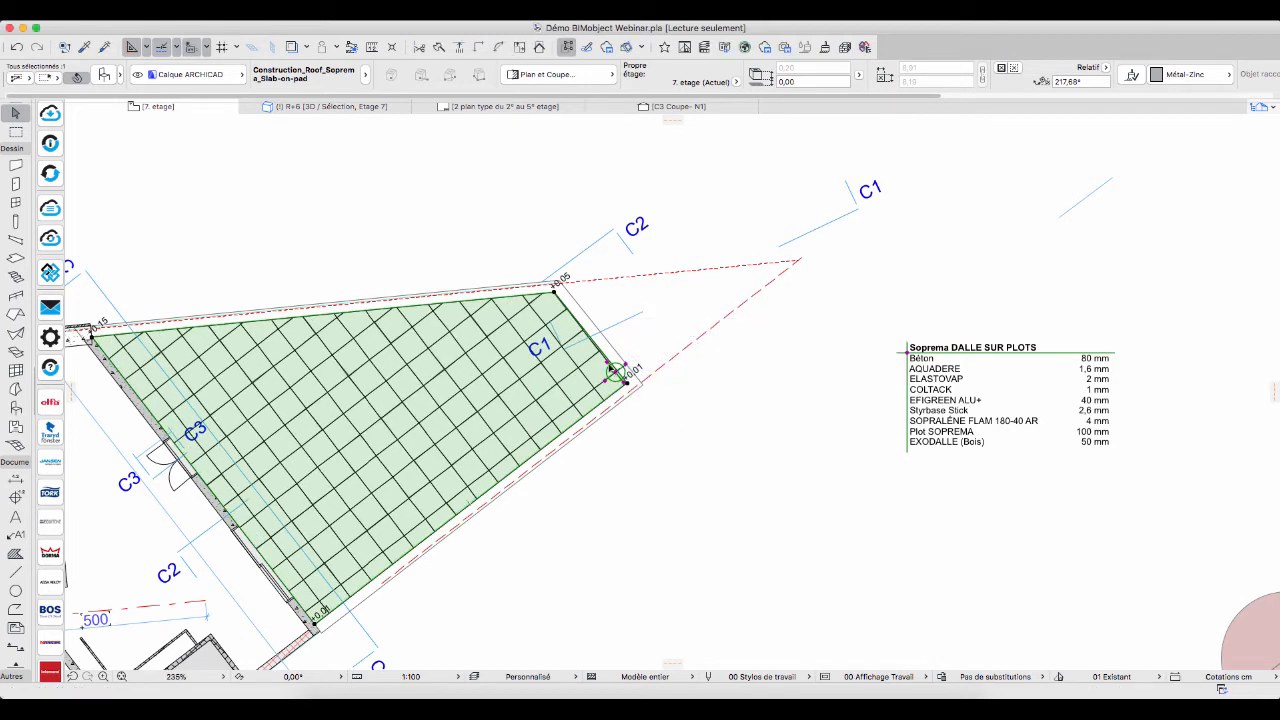
click(605, 371)
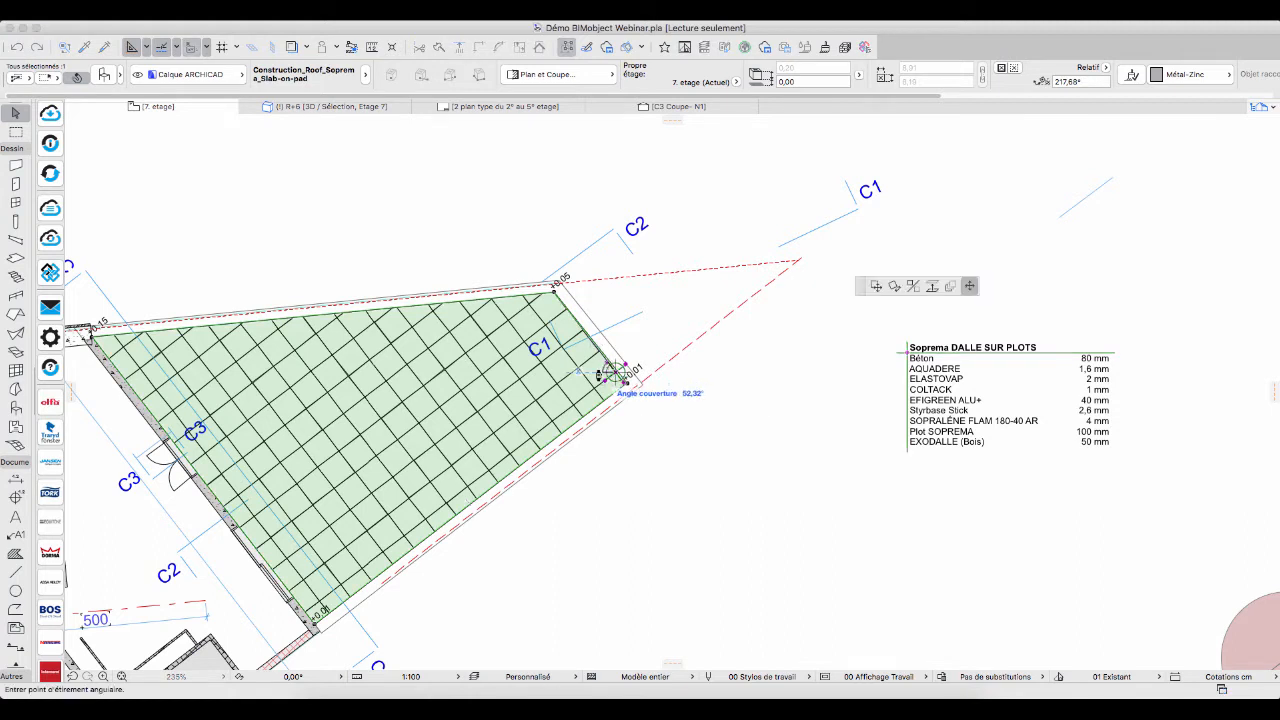
click(603, 374)
Display the entire model in 3D and deselect the terrace slab to view its wooden covering
right_click(487, 402)
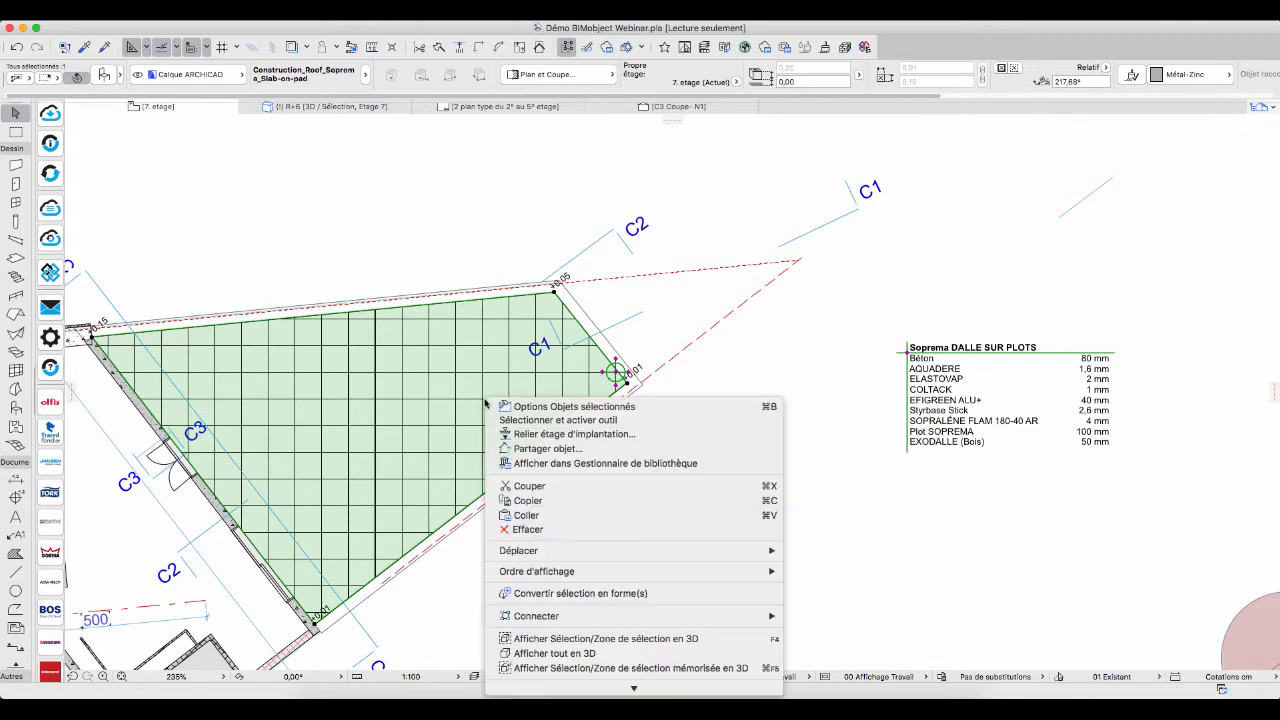
click(575, 654)
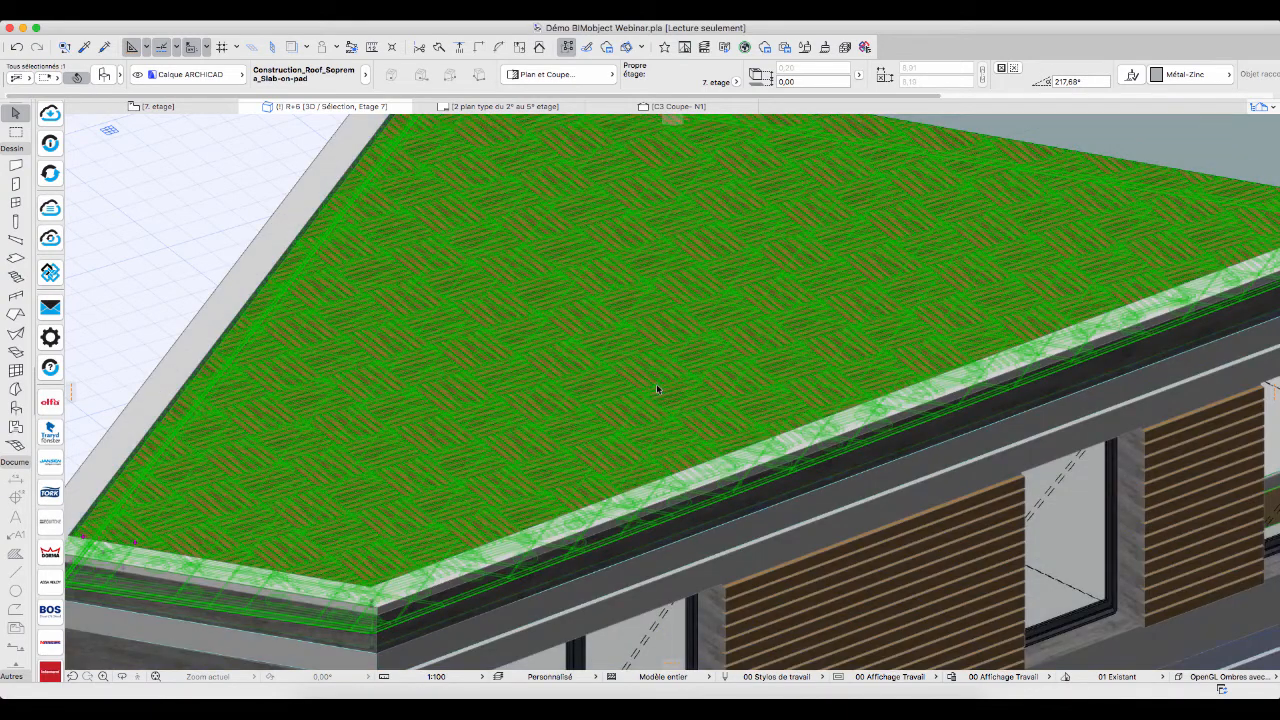
click(181, 304)
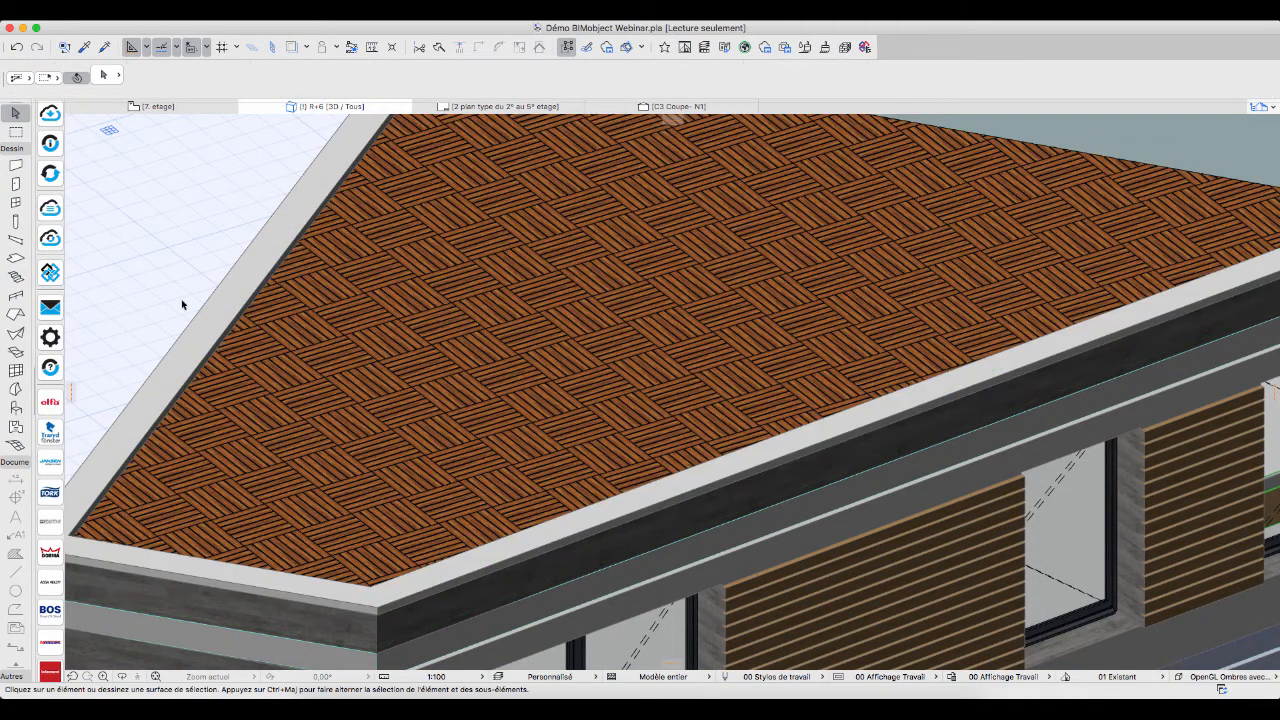
Examine the pads beneath the wooden covering in the 06 - Fil de fer style and restore OpenGL Ombres avec contours
click(637, 399)
right_click(635, 398)
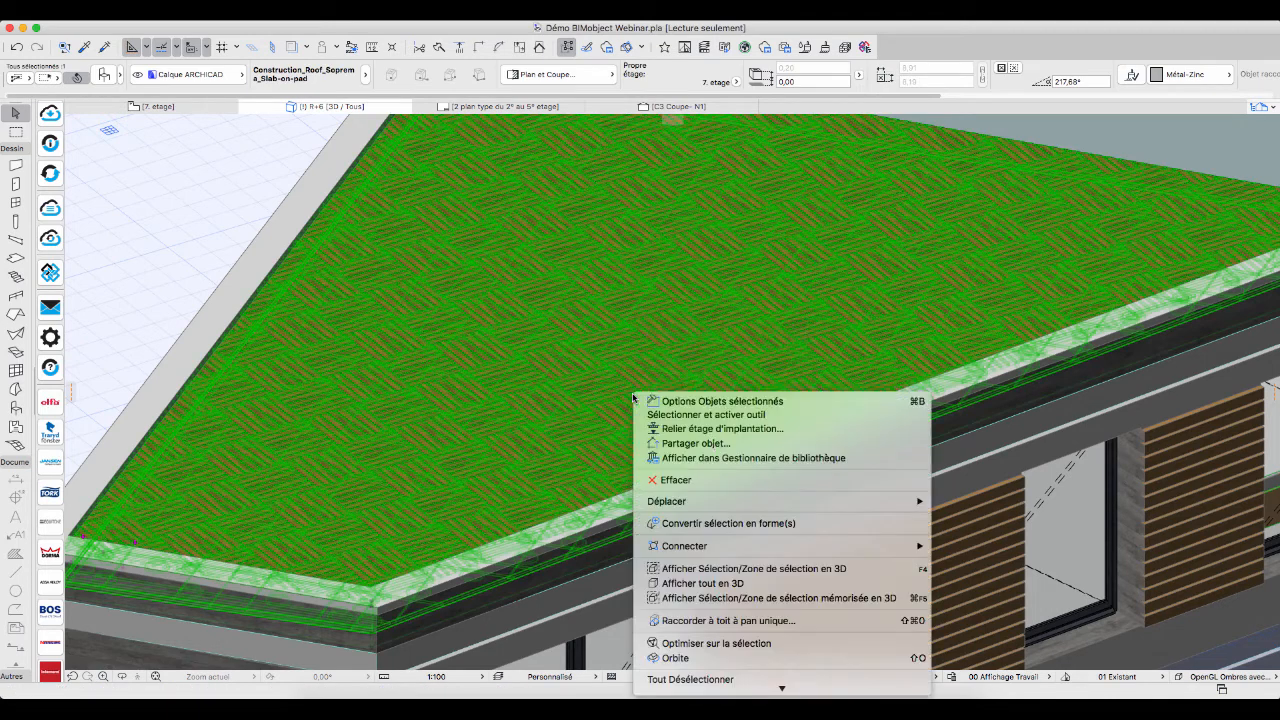
click(1254, 678)
click(1262, 677)
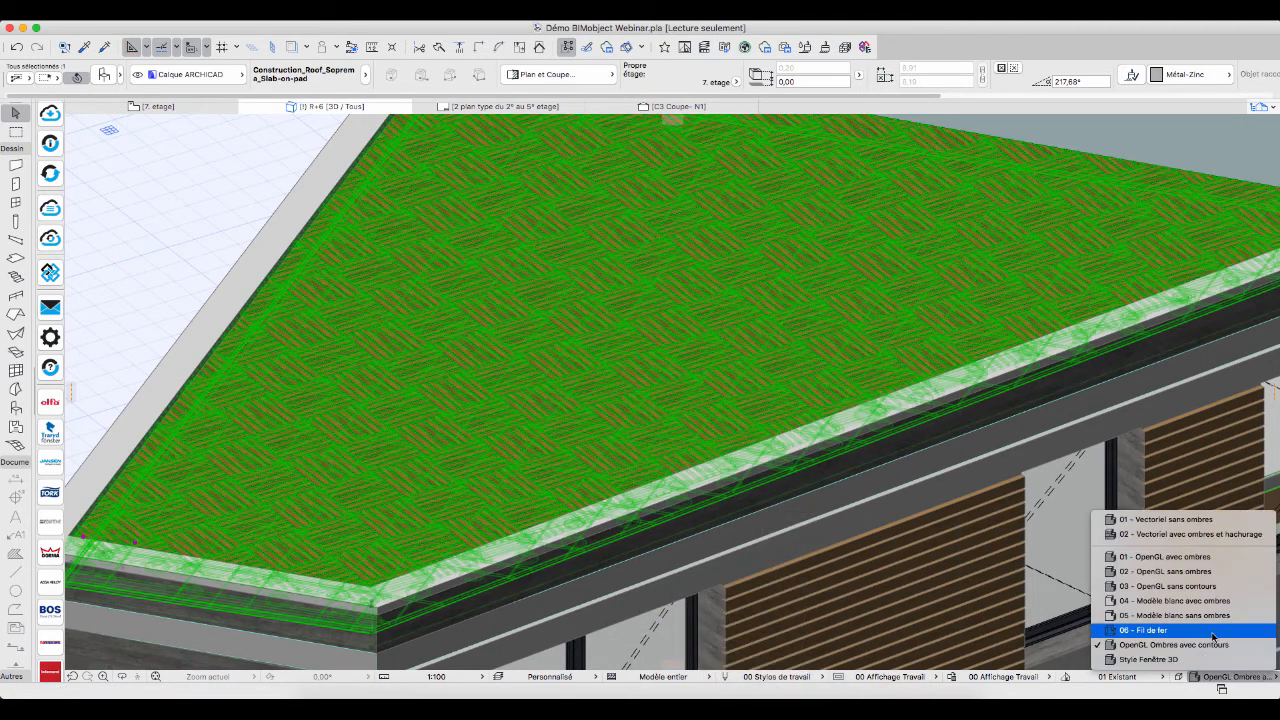
click(1215, 631)
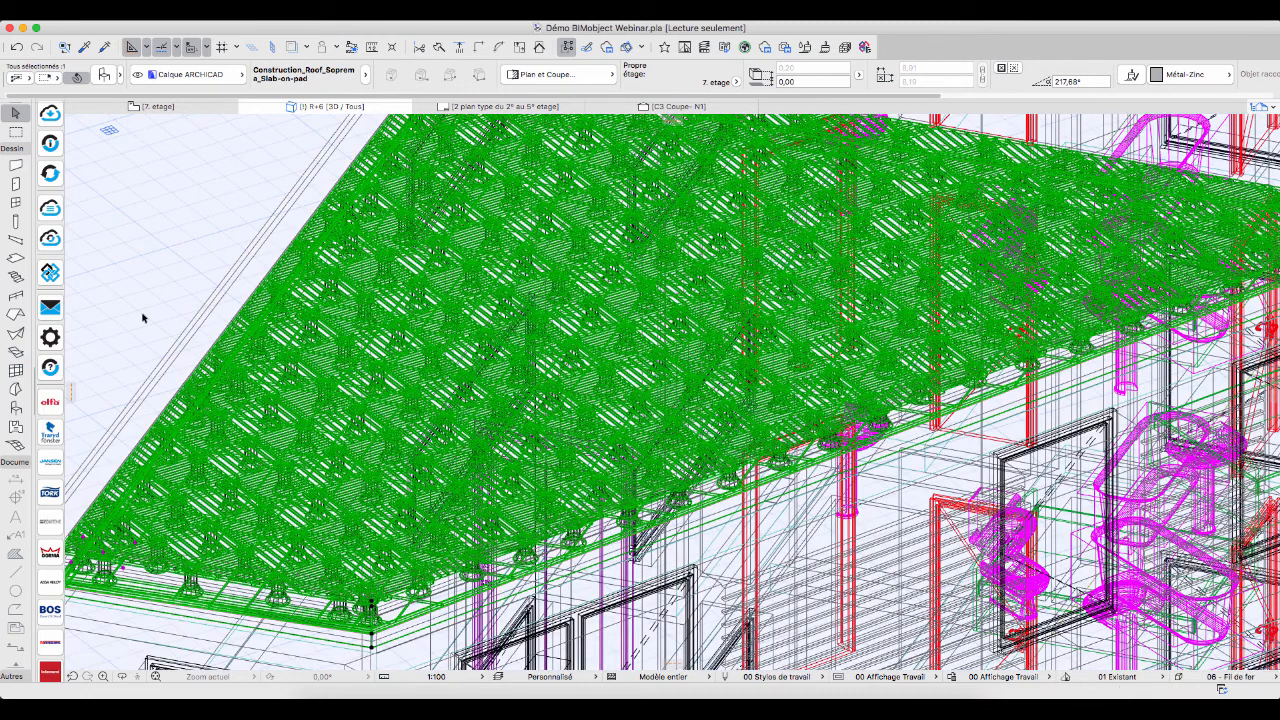
click(143, 318)
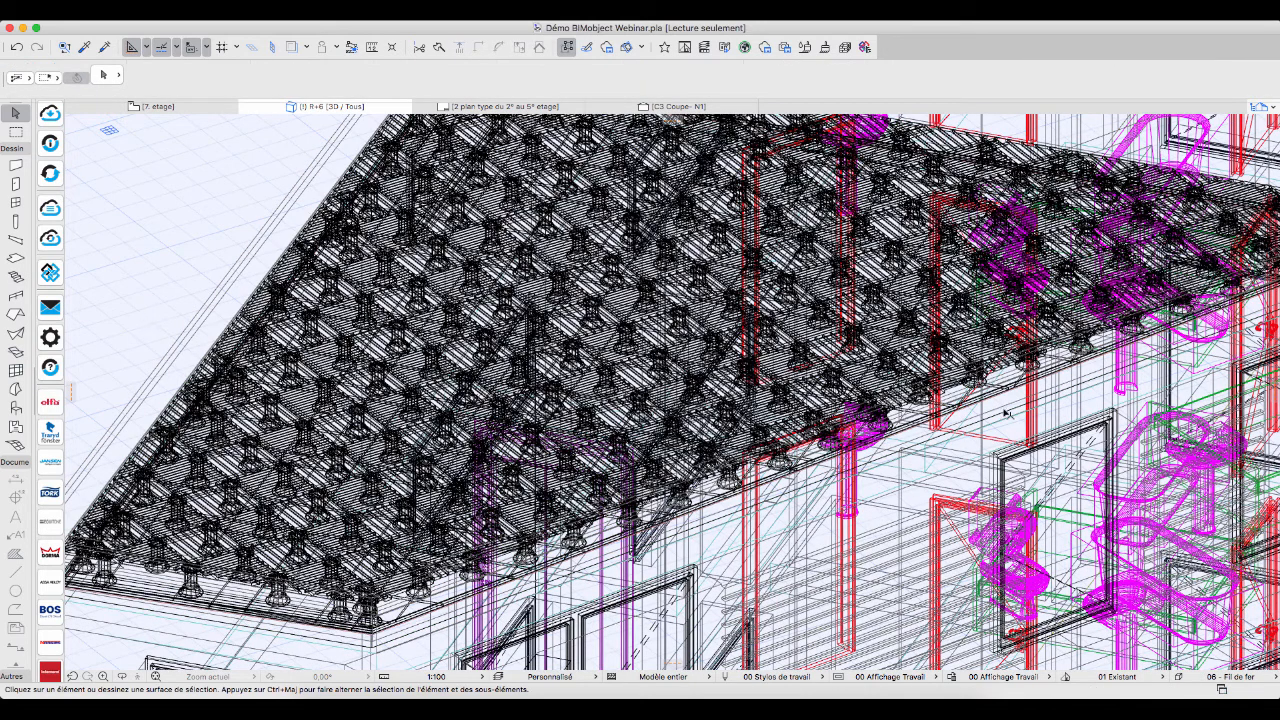
click(1266, 678)
click(1244, 645)
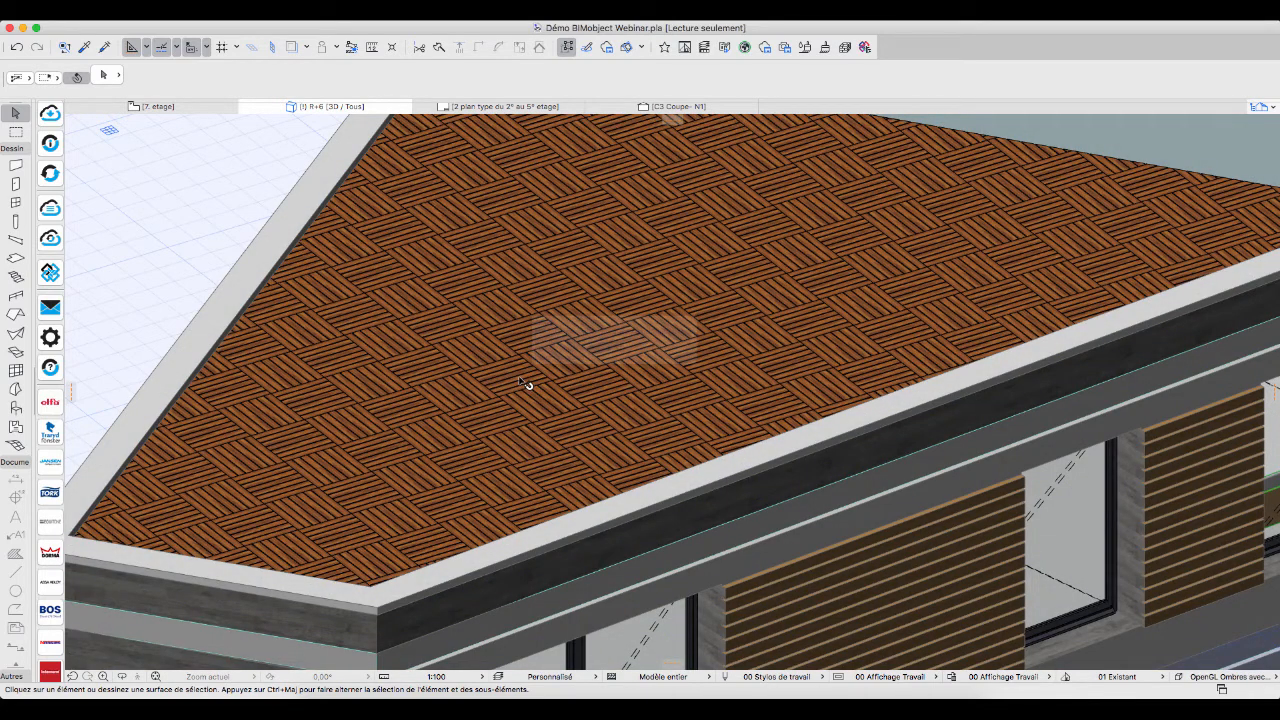
Isolate the terrace slab system in 3D and examine its pads in the 06 - Fil de fer style
click(520, 378)
right_click(520, 378)
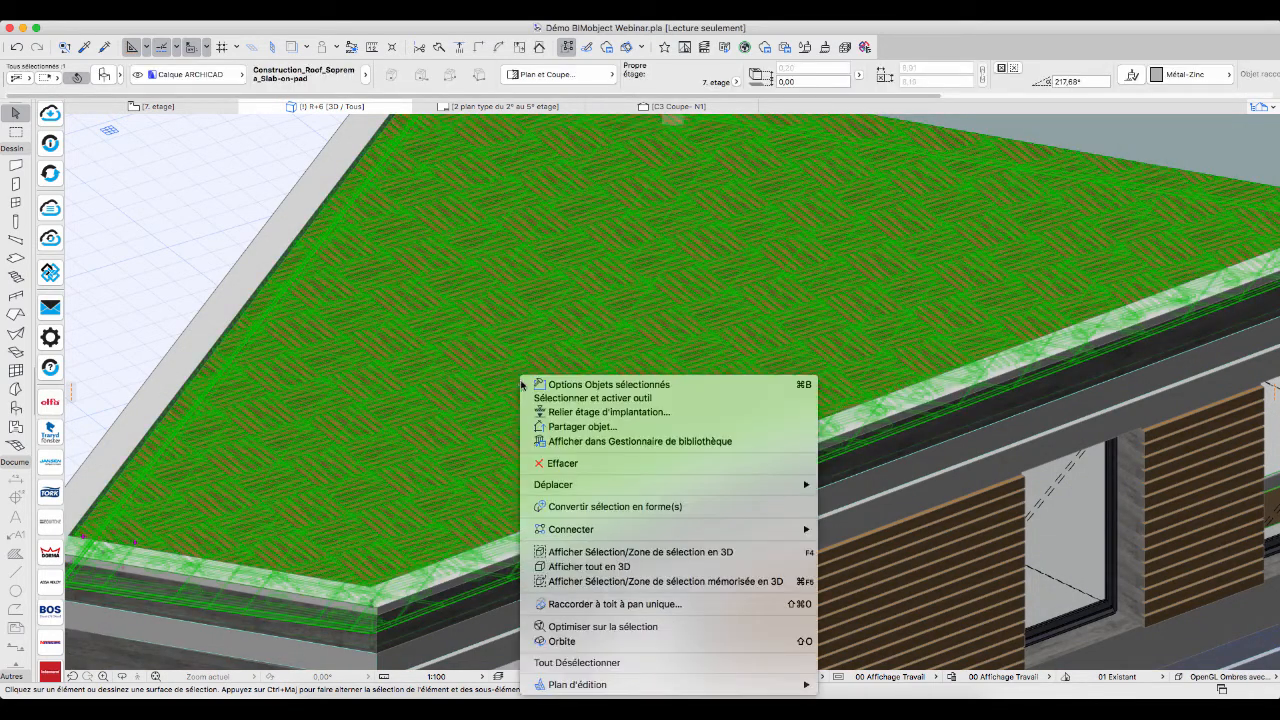
click(620, 551)
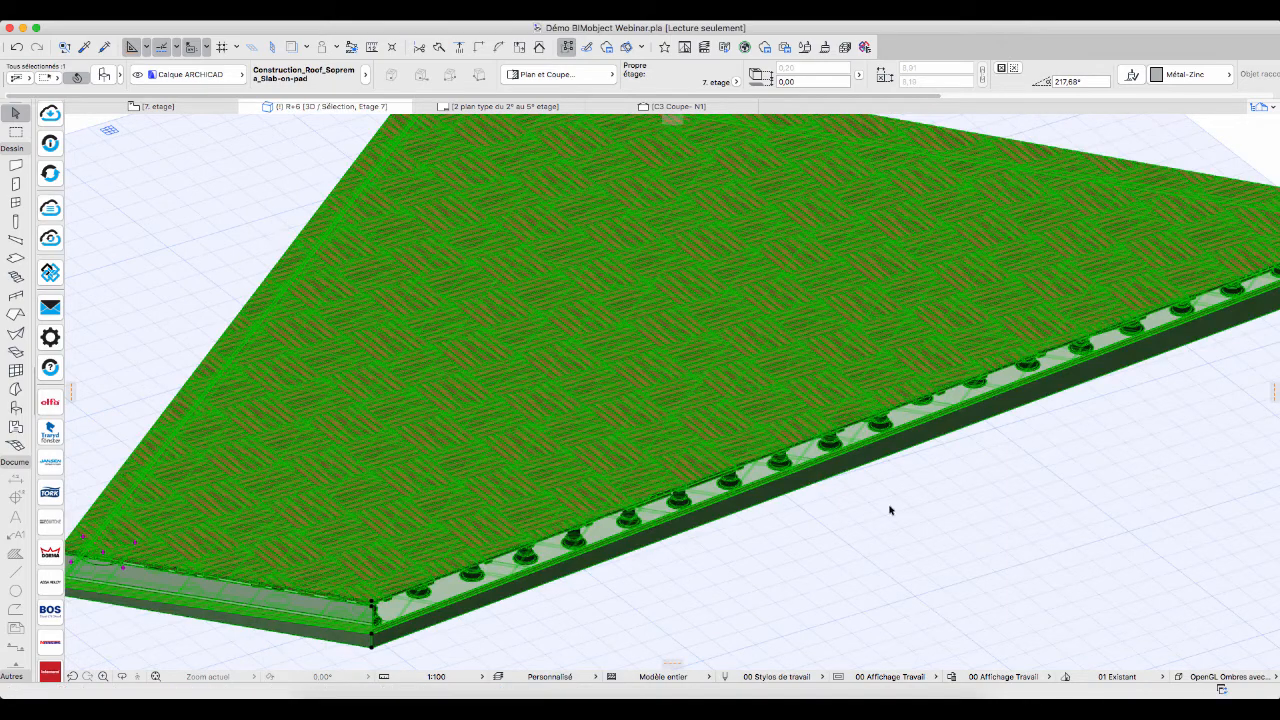
click(1269, 680)
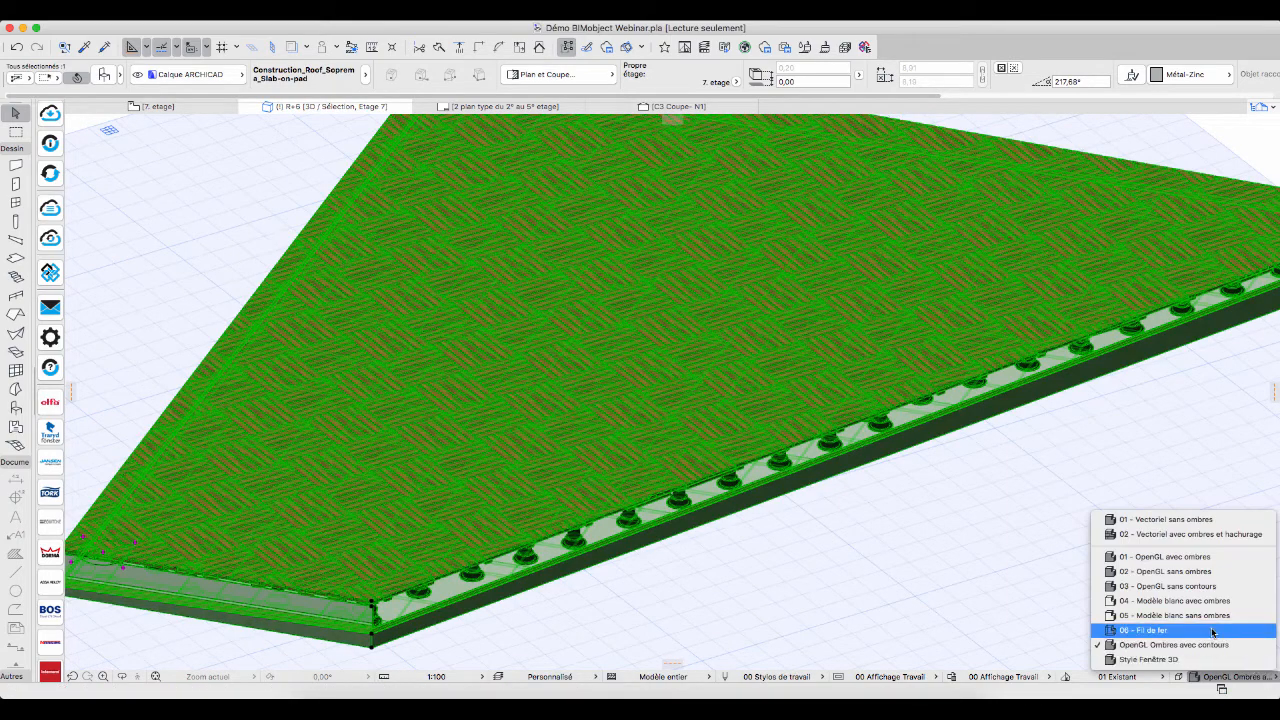
click(1213, 631)
click(735, 562)
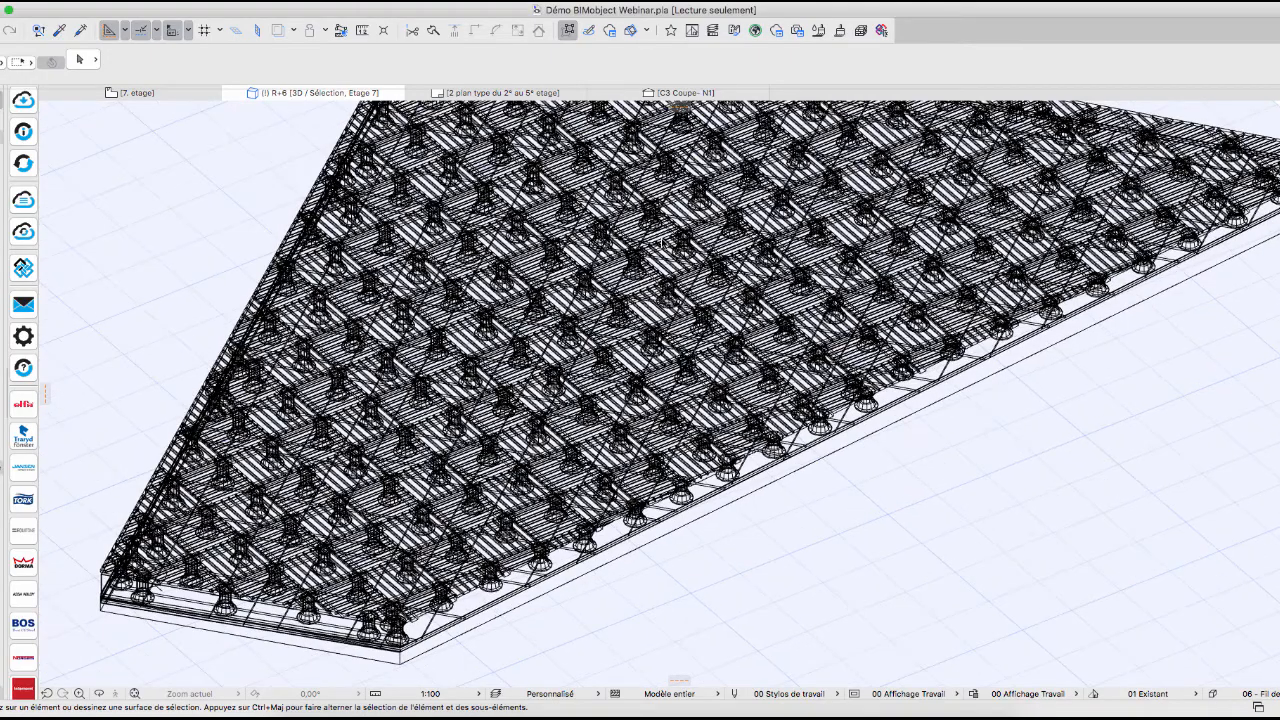
scroll(721, 353, down, 1)
scroll(837, 500, up, 1)
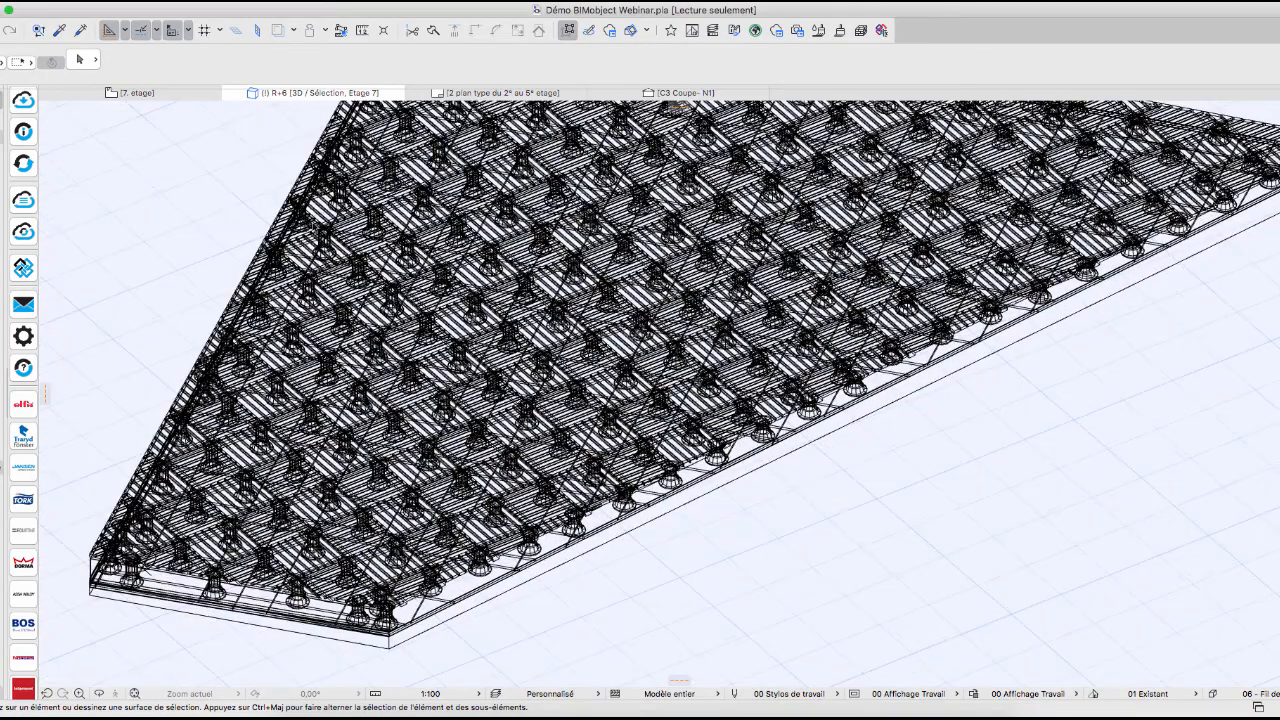
Select the wall bordering the terrace and the adjoining wall at its end corner in the 7. etage floor plan
click(126, 92)
scroll(321, 361, down, 2)
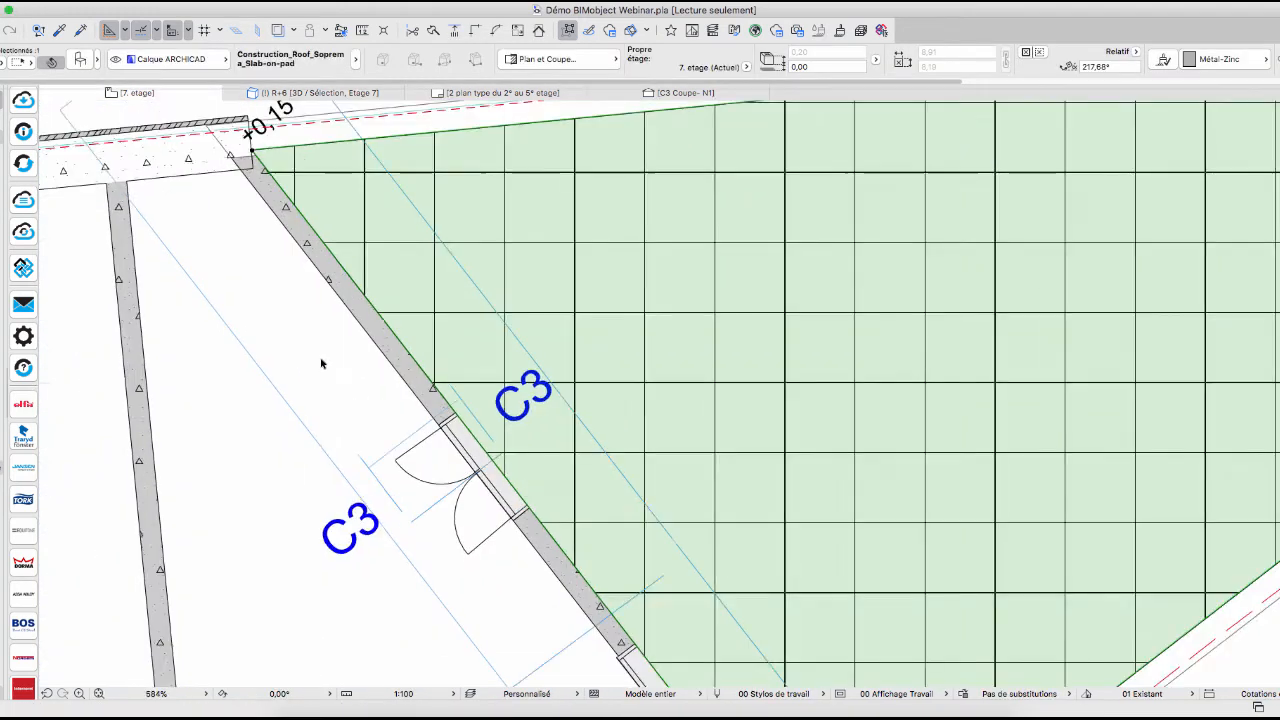
scroll(321, 363, down, 3)
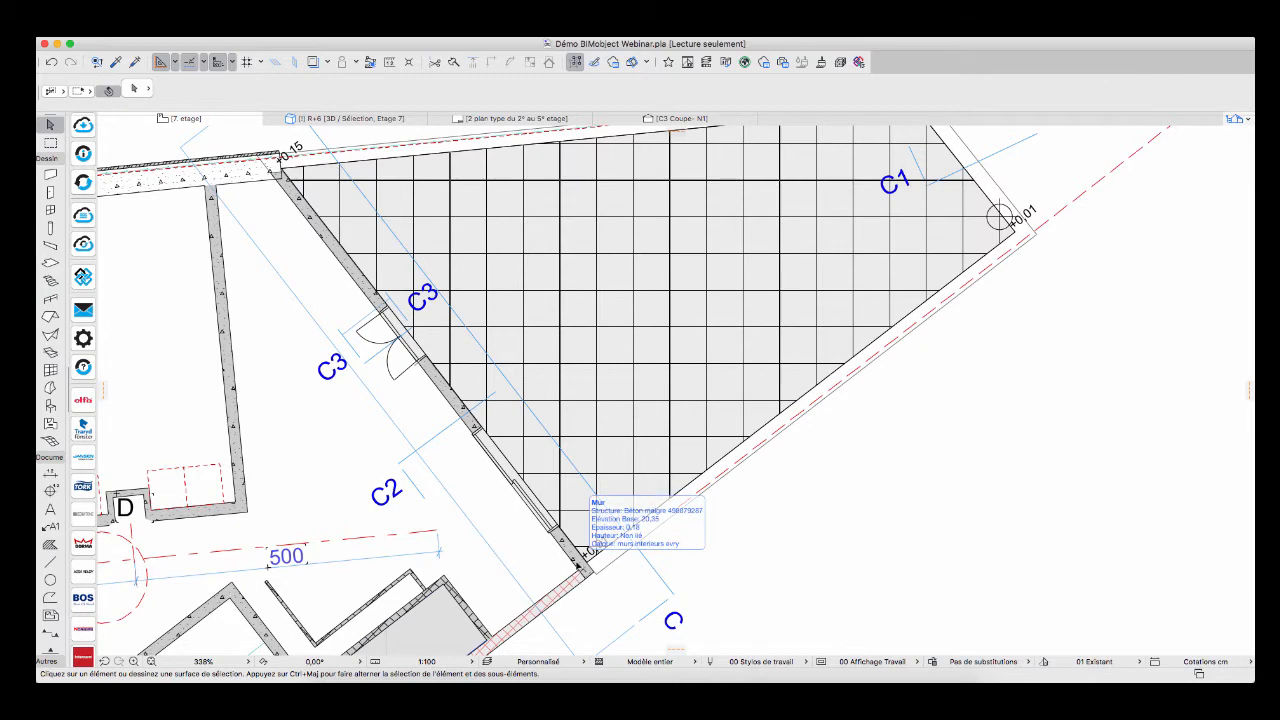
scroll(577, 565, up, 2)
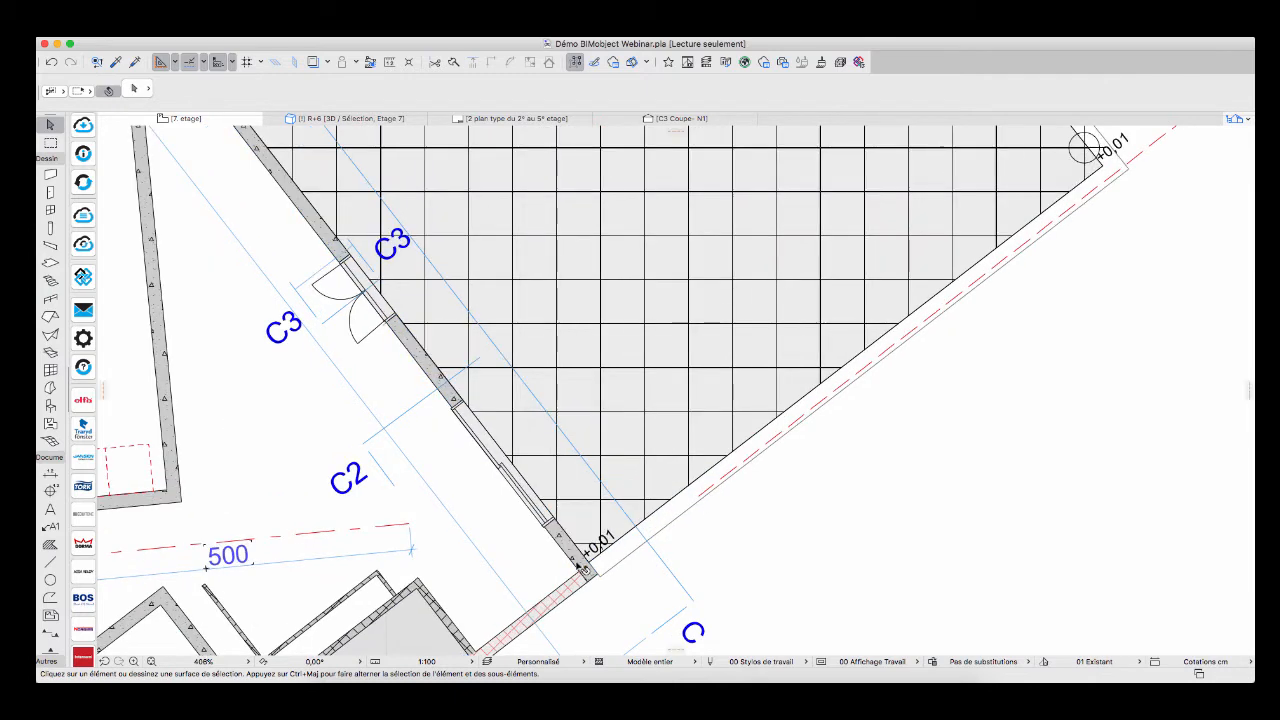
scroll(577, 565, down, 2)
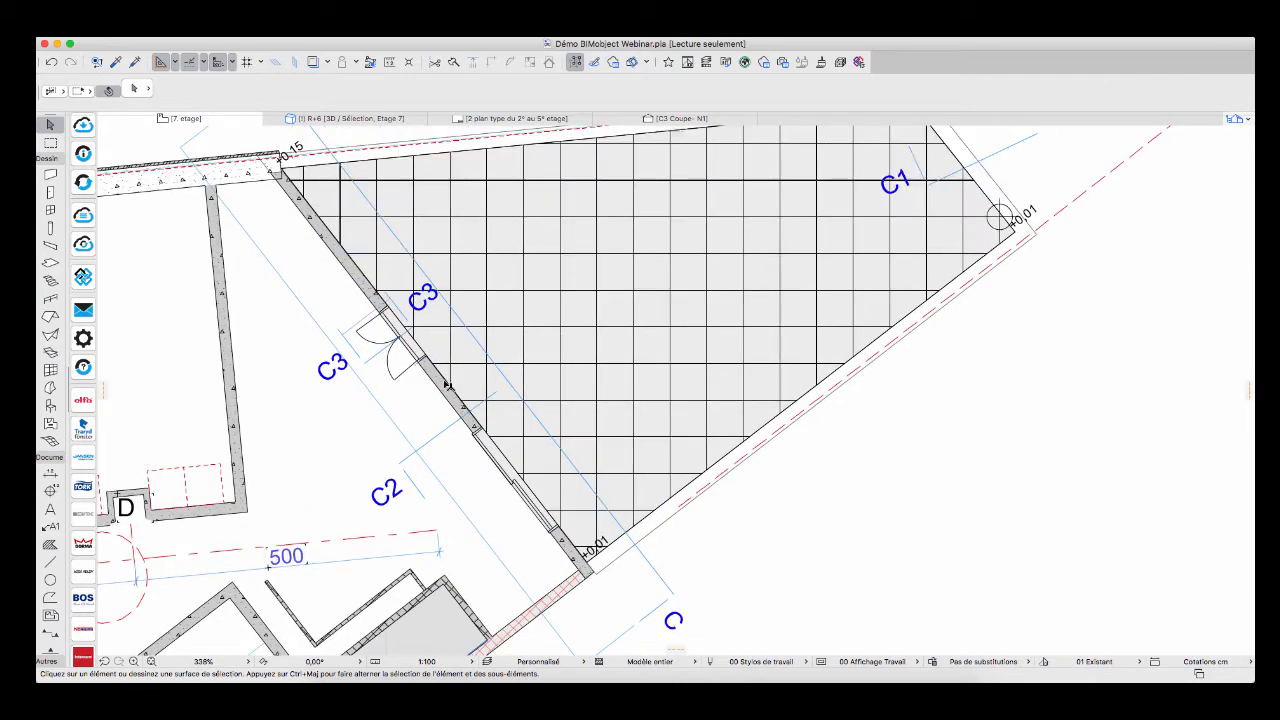
click(444, 384)
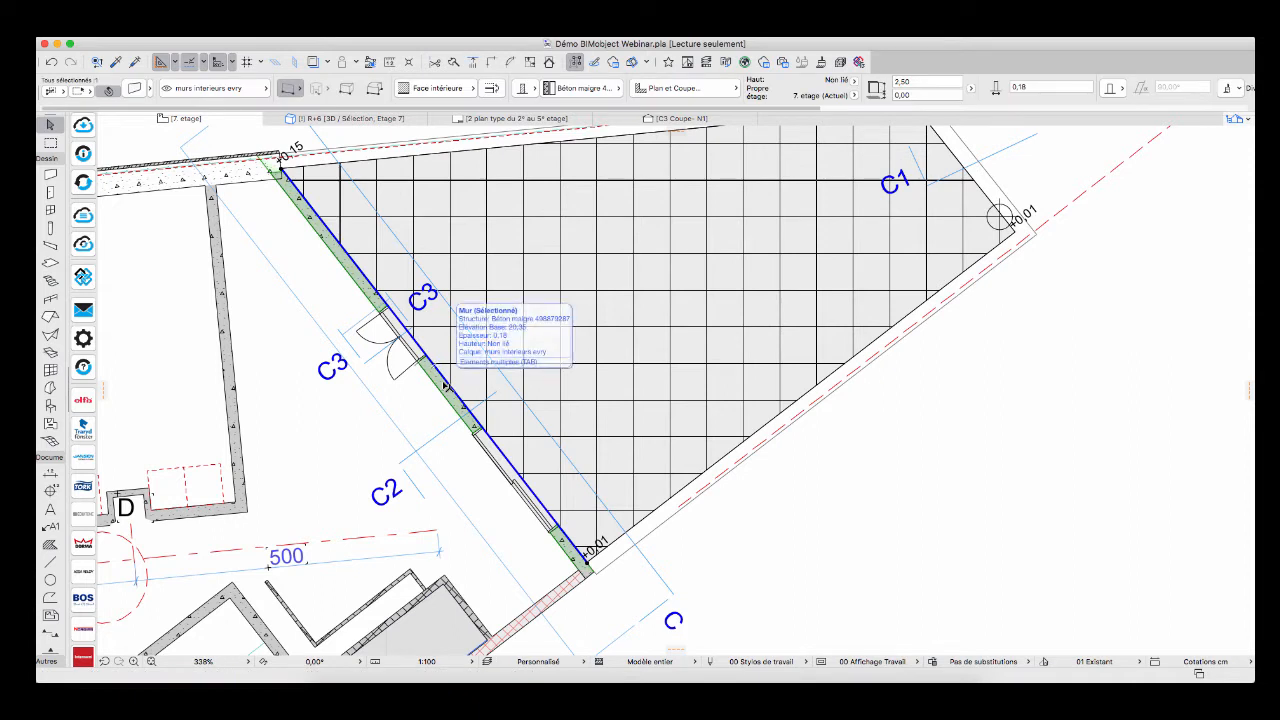
shift+click(572, 594)
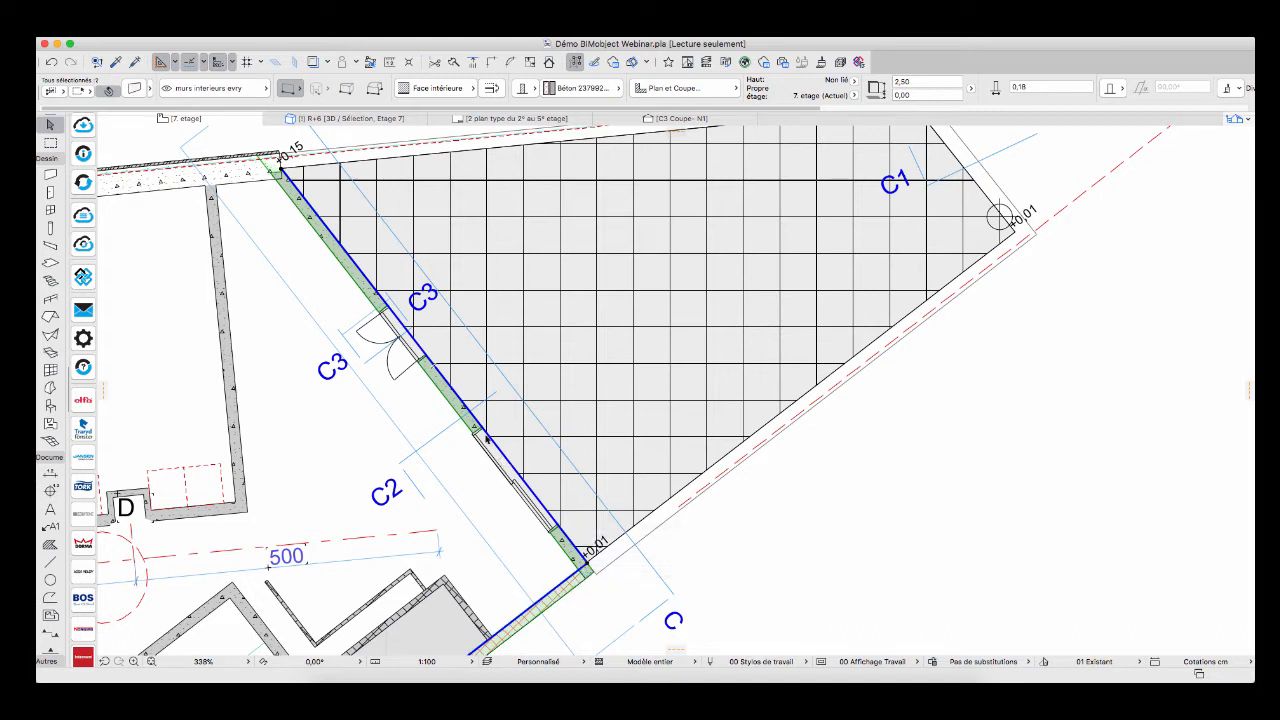
Start a wall accessory for the selected walls, choose Equitone_Bardage_Rapporté from the Equitone library and preview it in elevation
click(224, 36)
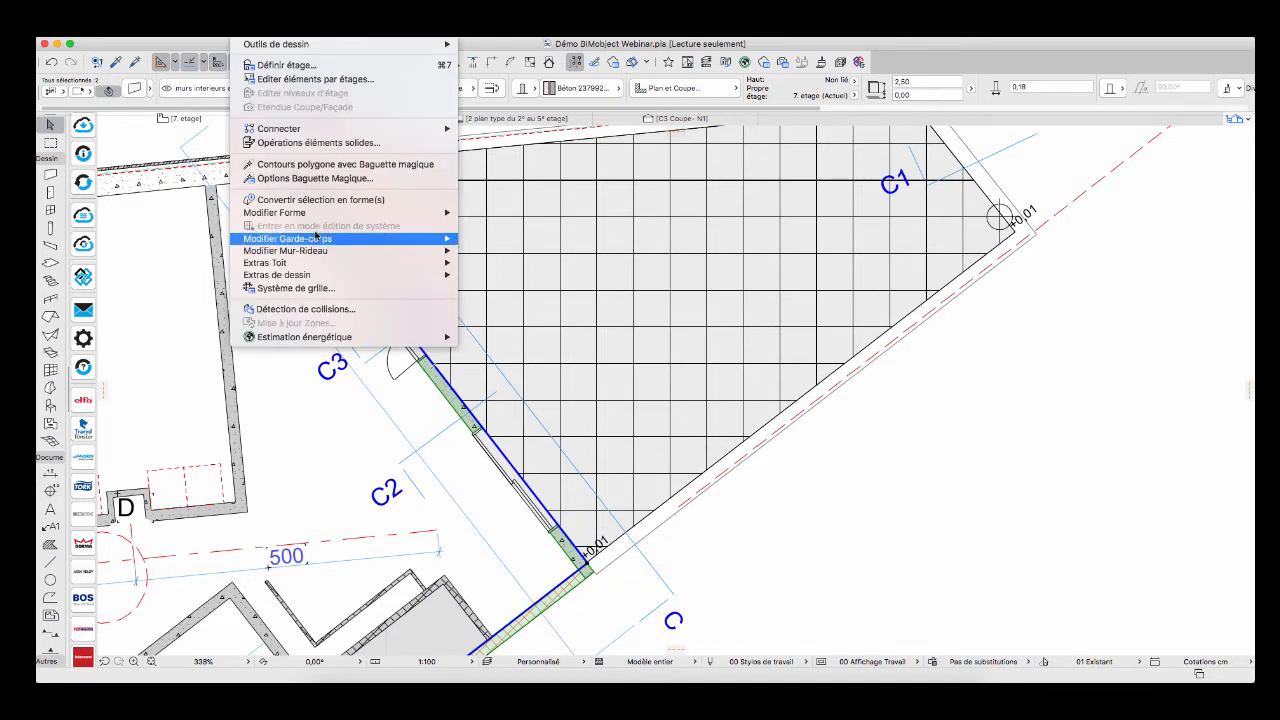
mouse_move(330, 276)
mouse_move(548, 276)
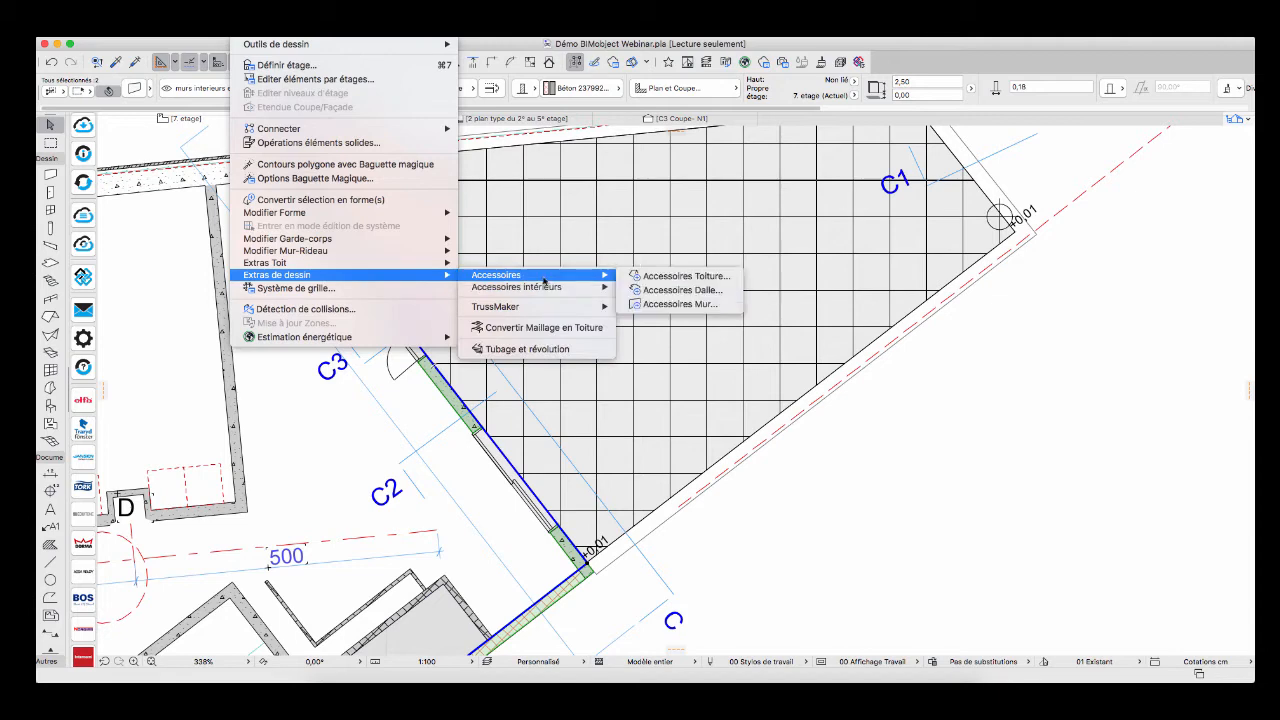
click(690, 304)
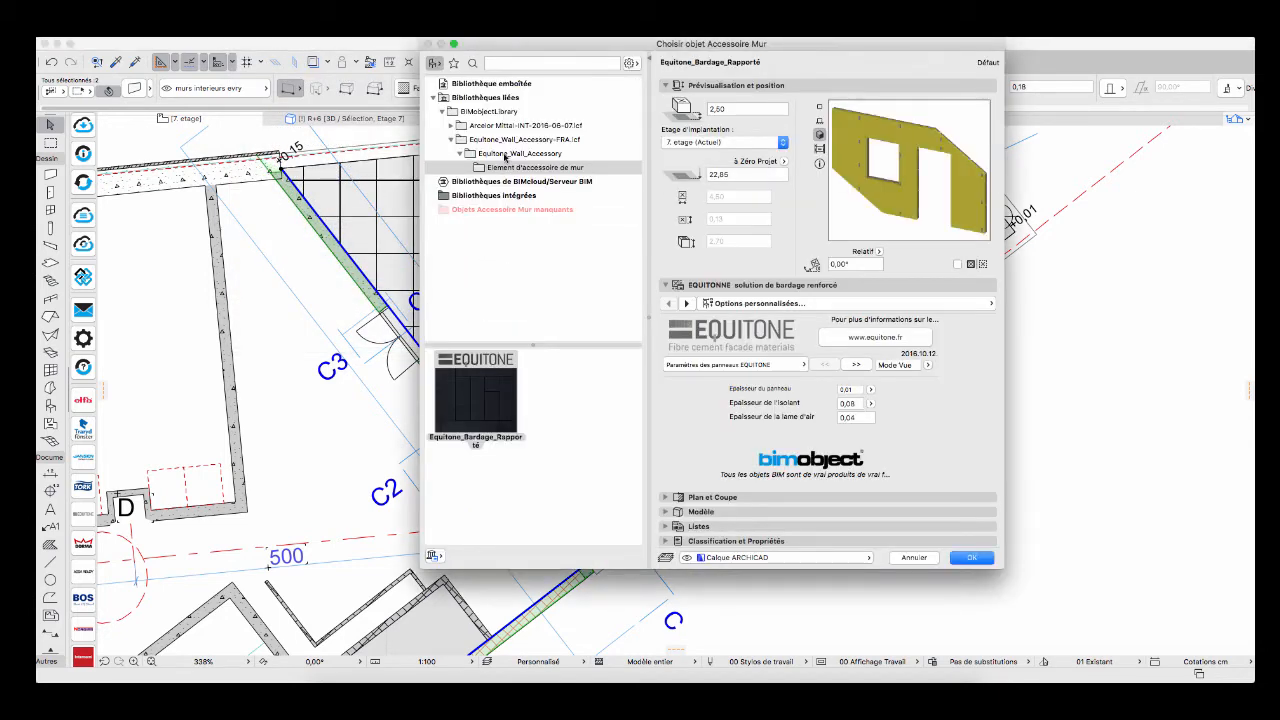
click(505, 155)
click(512, 167)
click(497, 390)
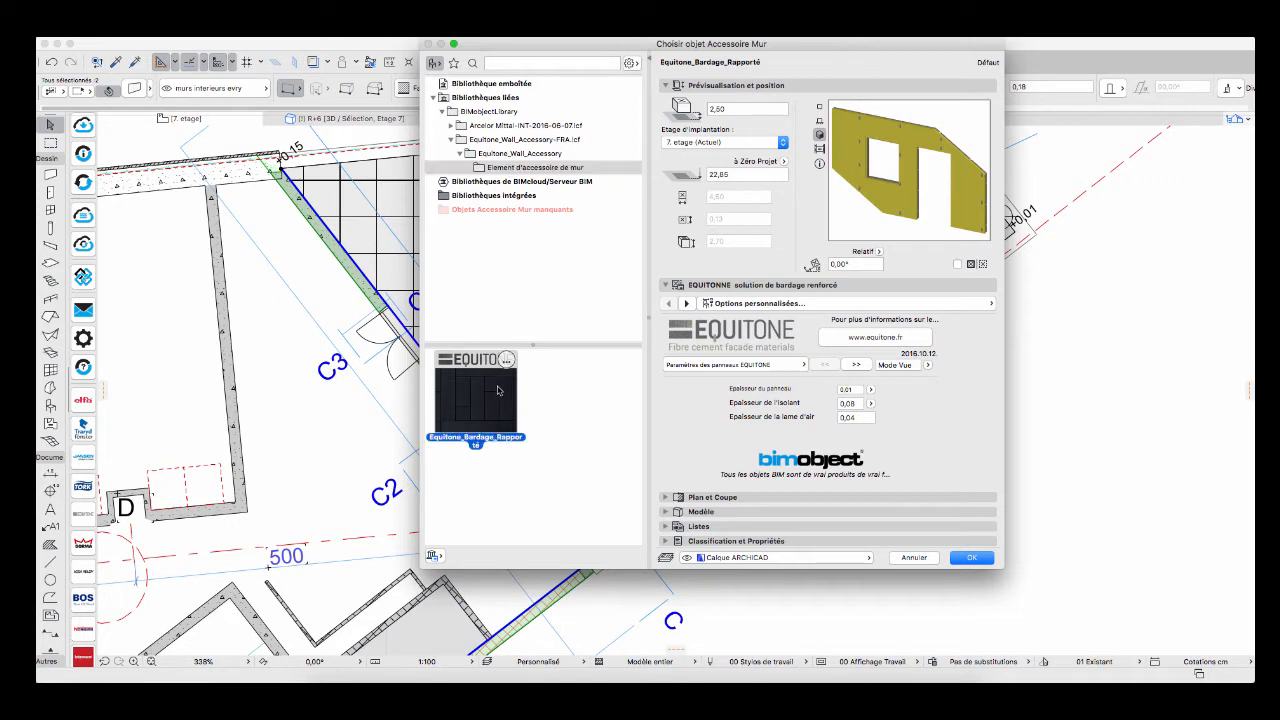
click(820, 122)
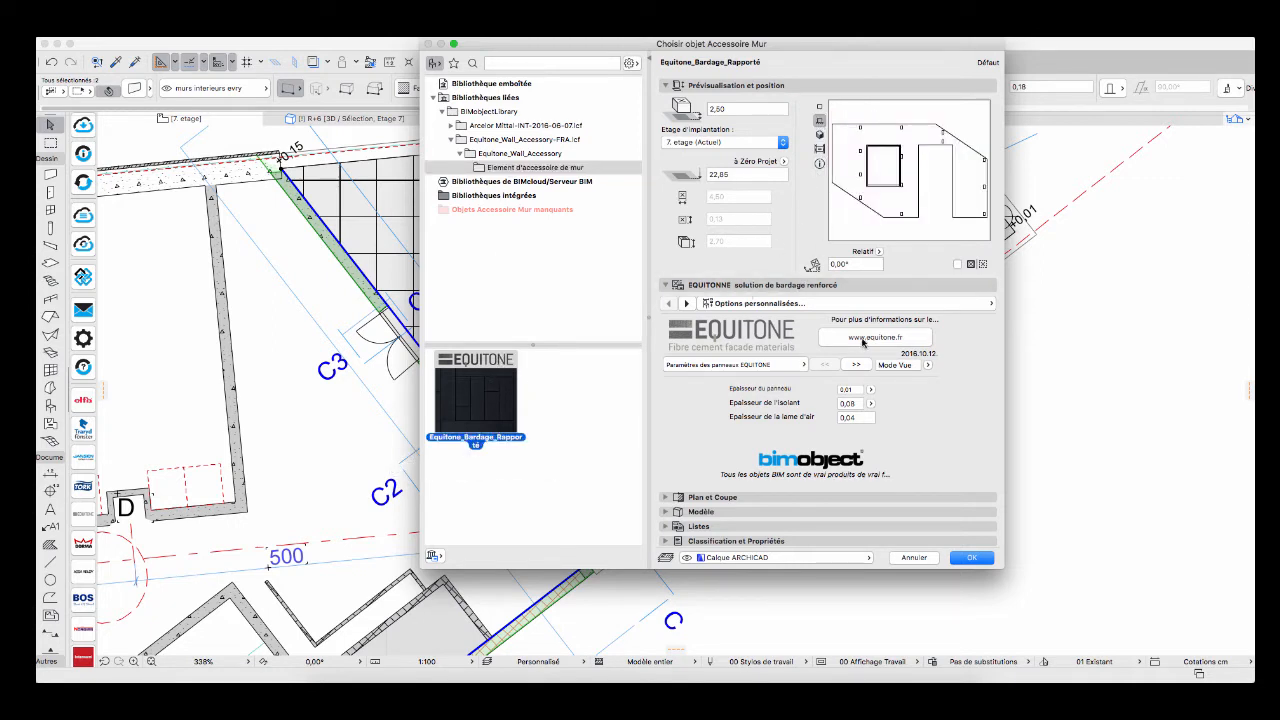
Review the Equitone panel settings, enable the sill (Seuil) for the 100 x 120 cm opening, and apply the cladding to the walls
click(857, 366)
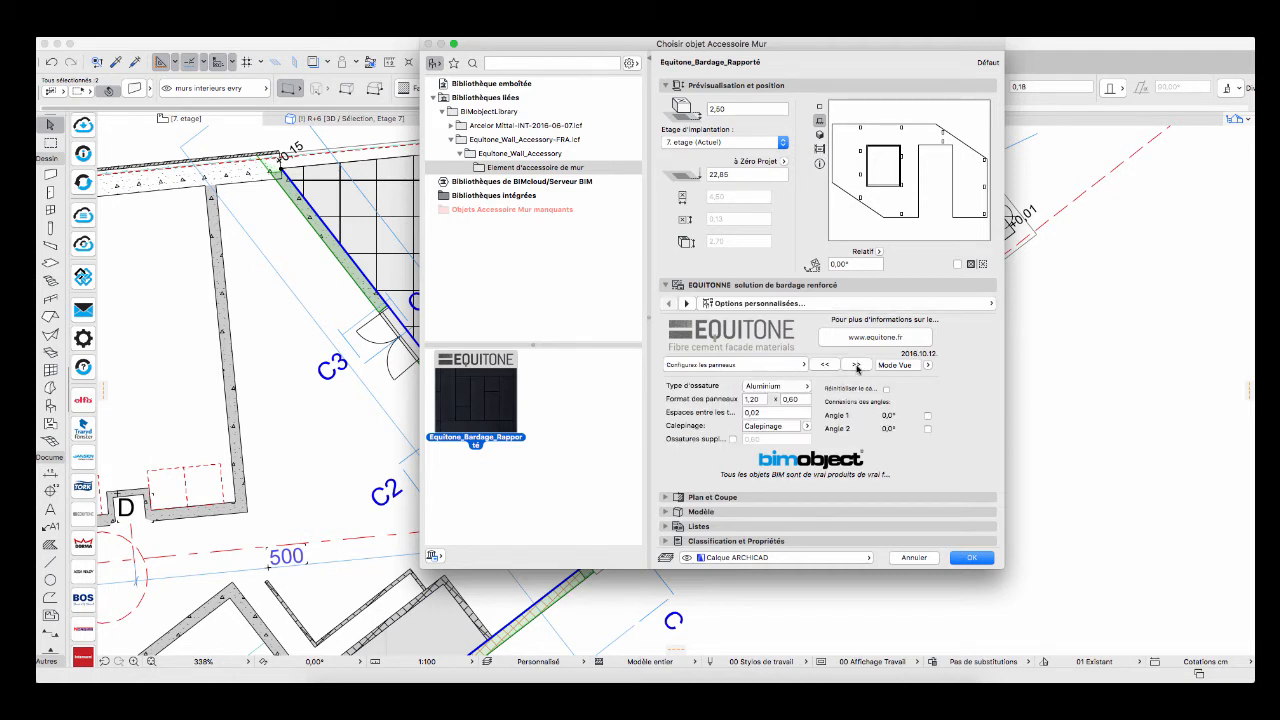
click(857, 366)
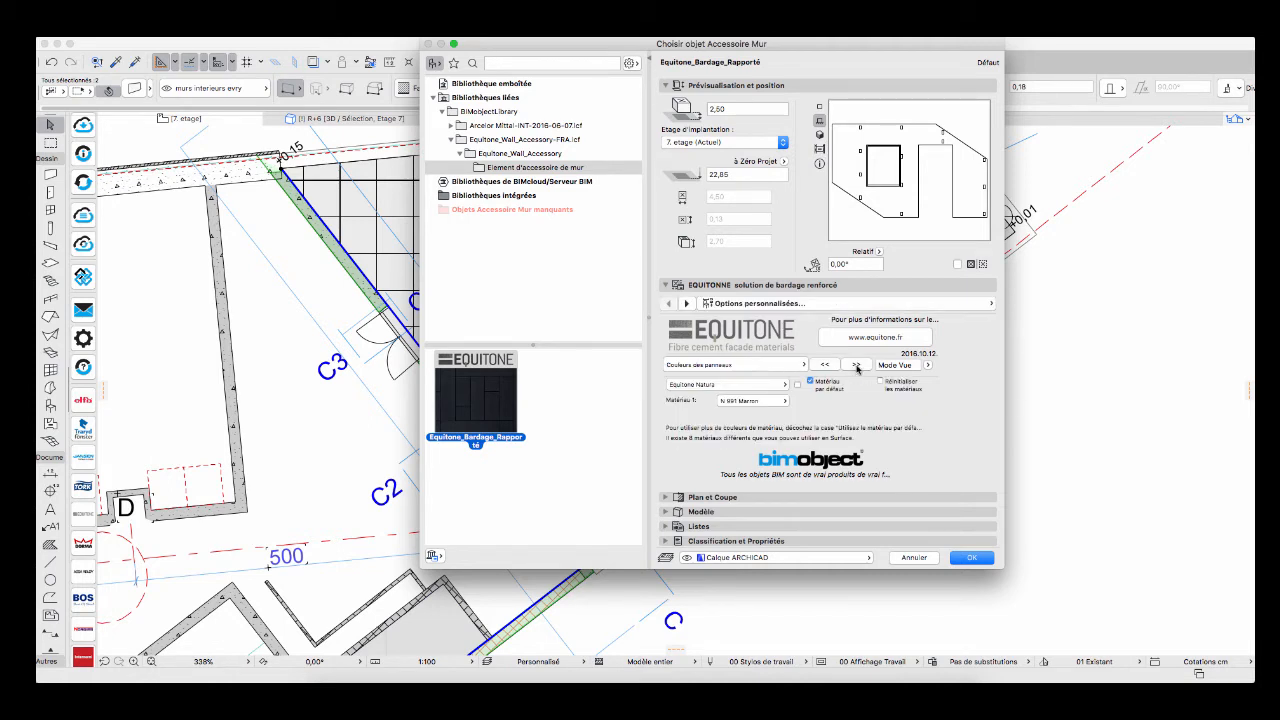
click(857, 366)
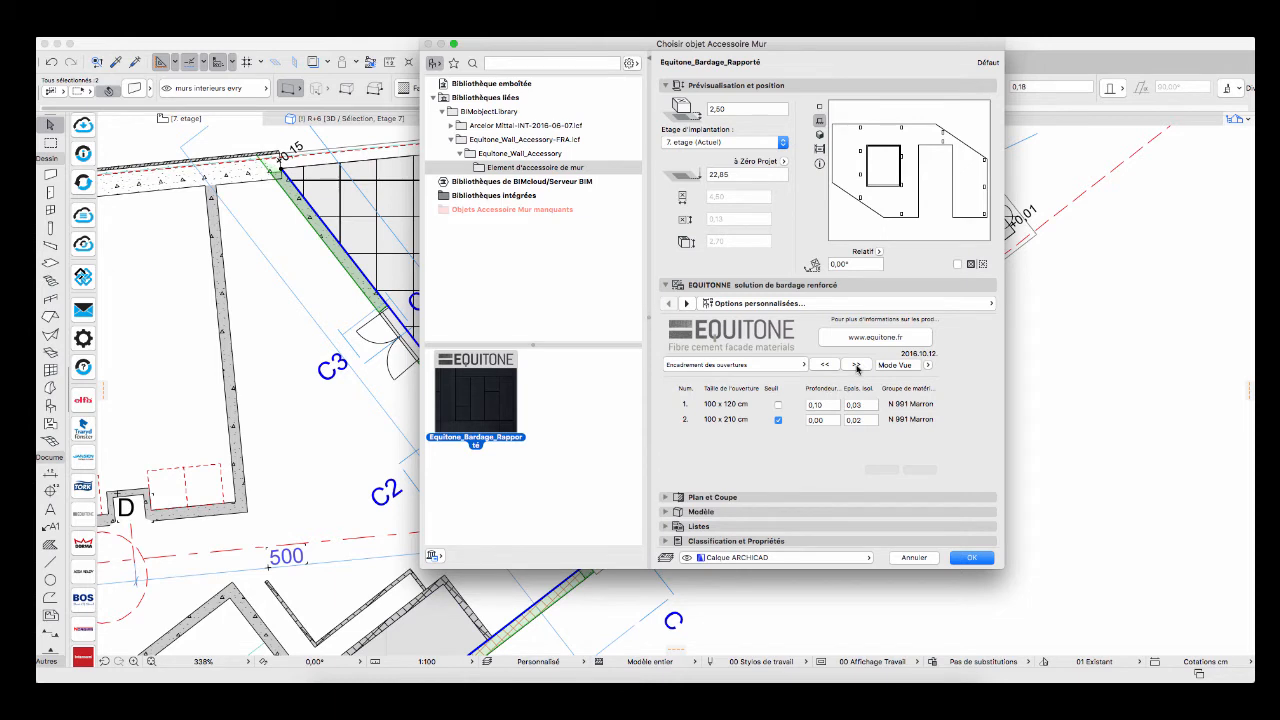
click(778, 404)
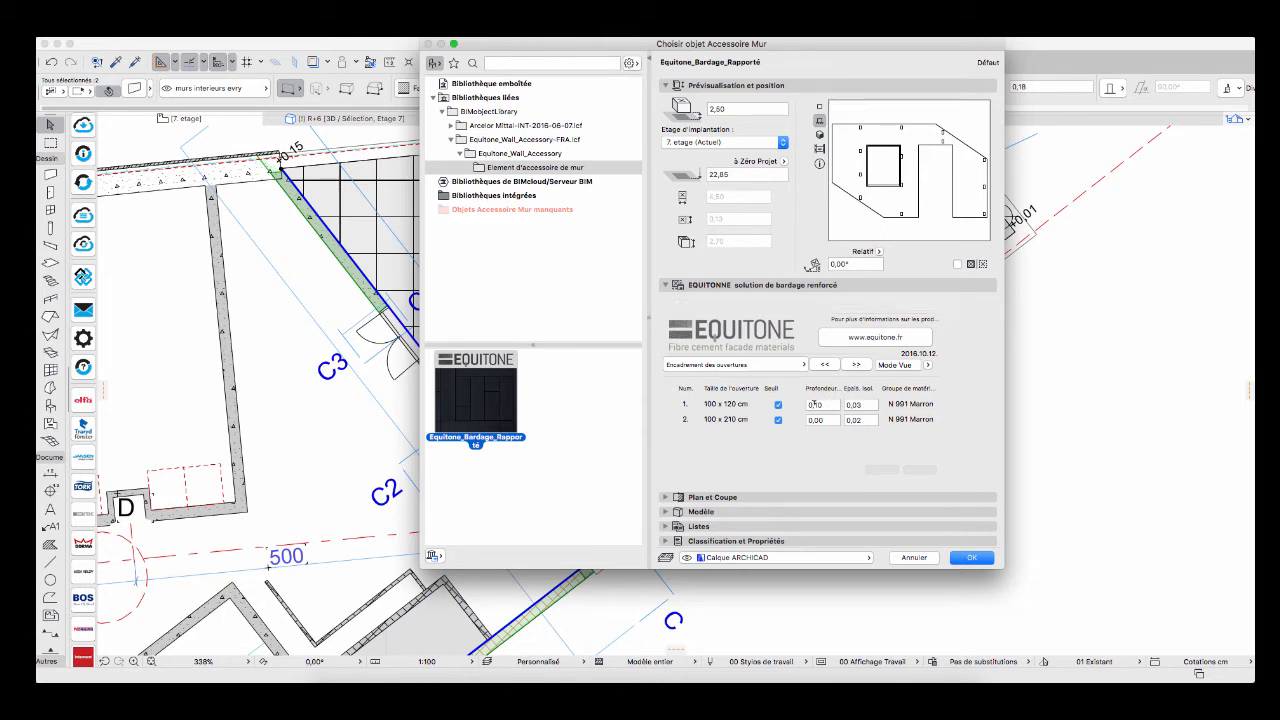
click(815, 404)
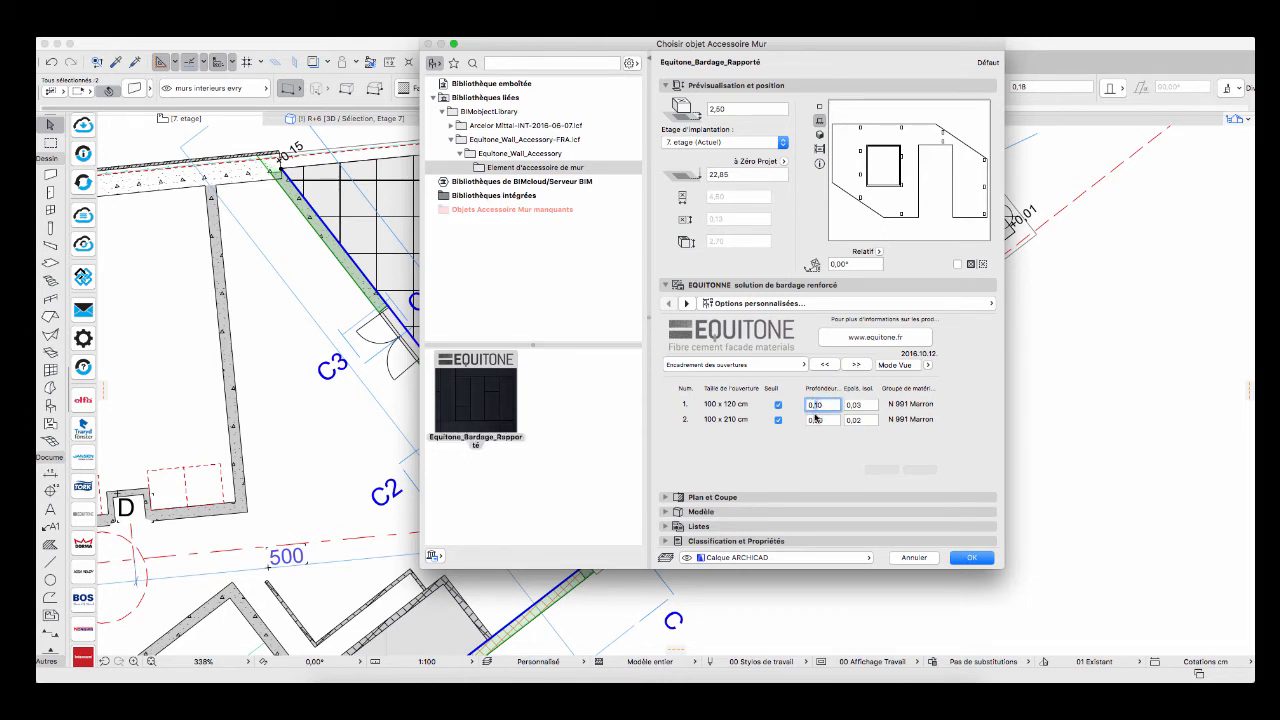
click(856, 365)
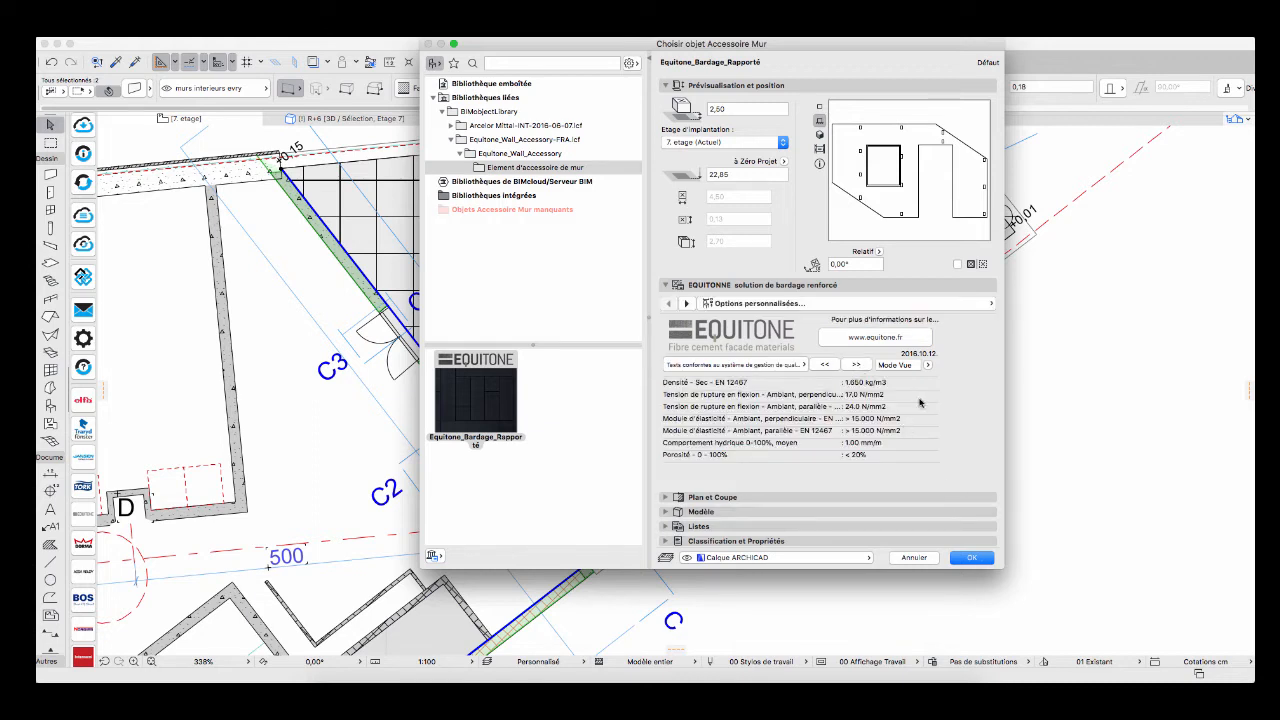
click(860, 365)
click(958, 557)
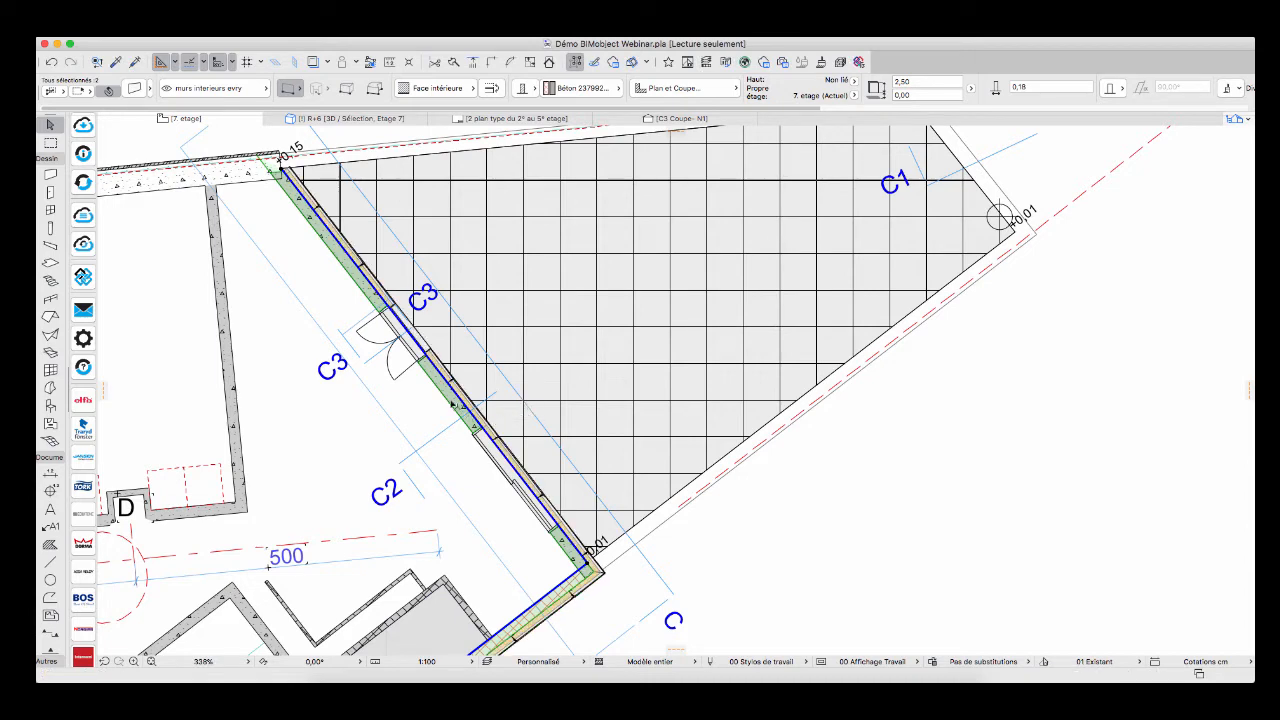
key(Escape)
Set the surround depth to 0,30 for both openings in the Equitone cladding on the terrace wall
scroll(459, 401, up, 5)
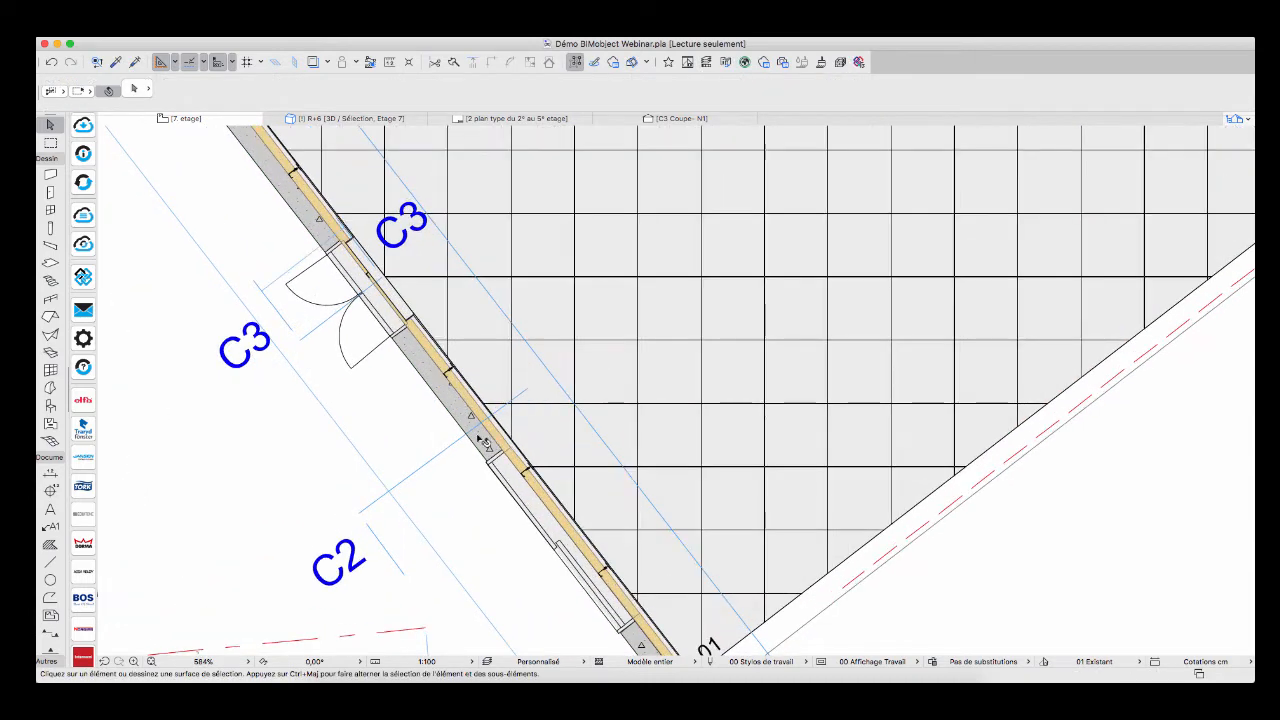
middle_drag(569, 443, 474, 309)
click(474, 399)
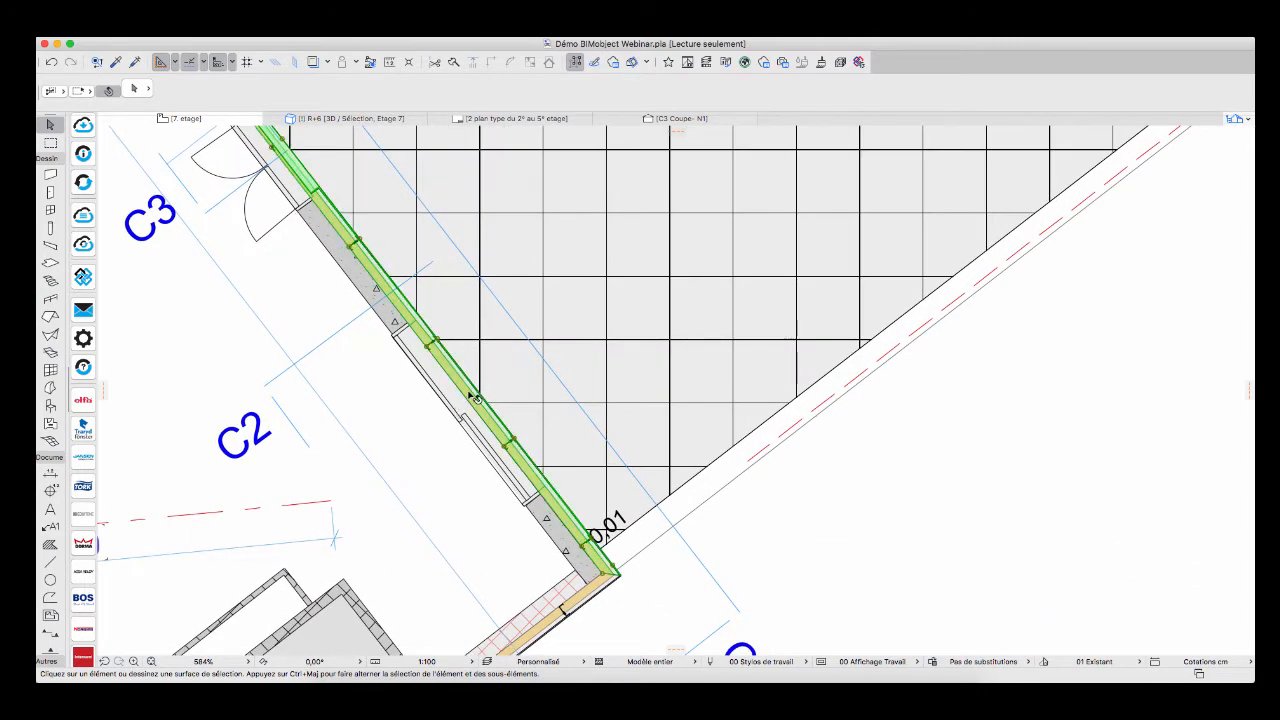
right_click(476, 398)
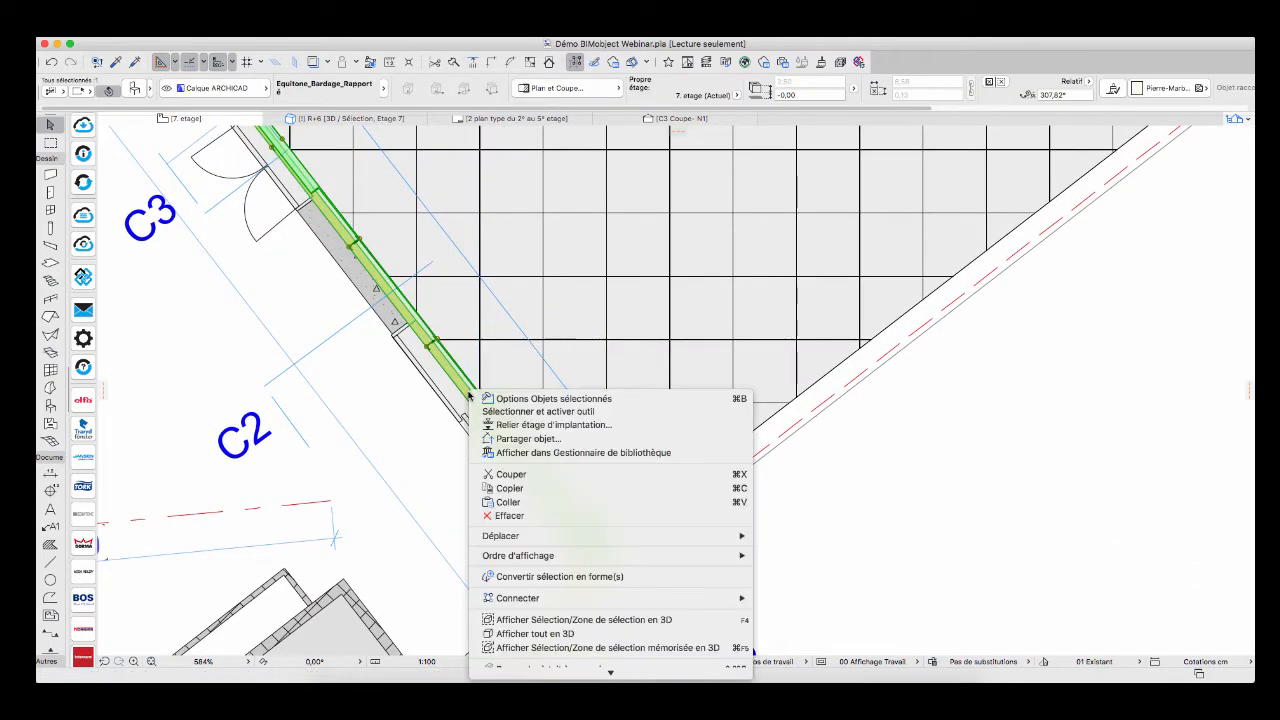
click(610, 402)
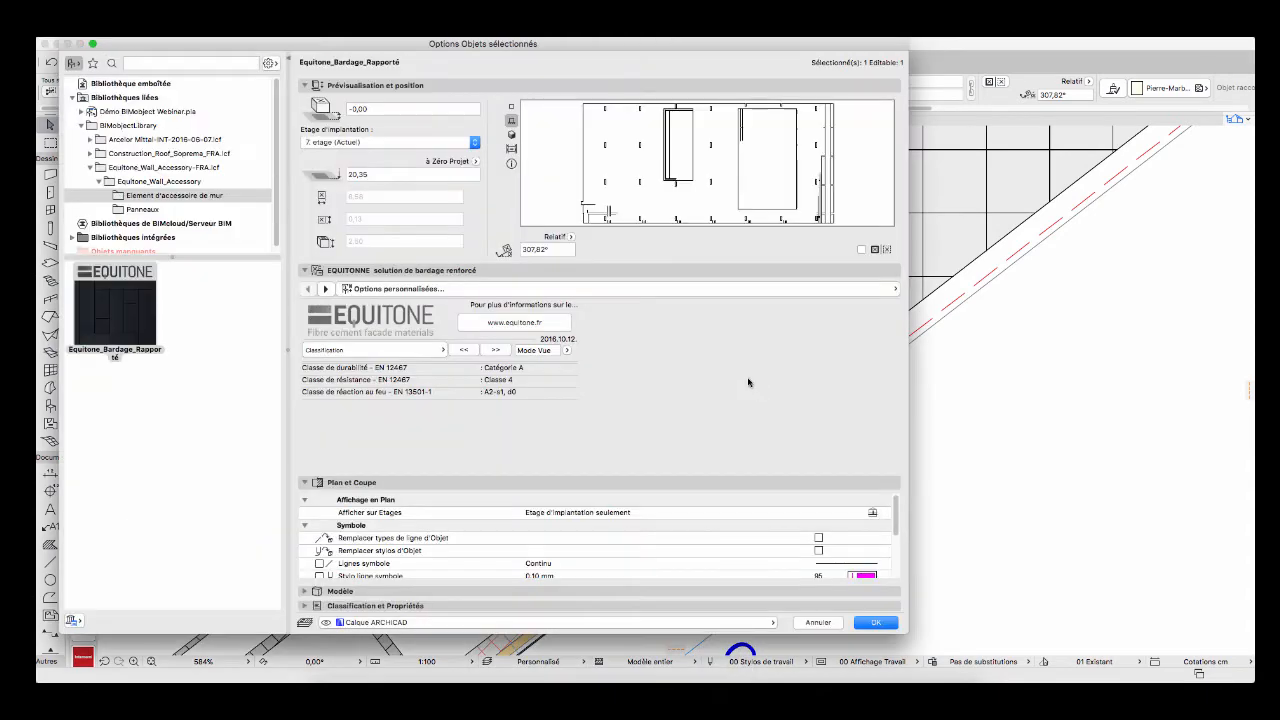
click(464, 350)
click(464, 350)
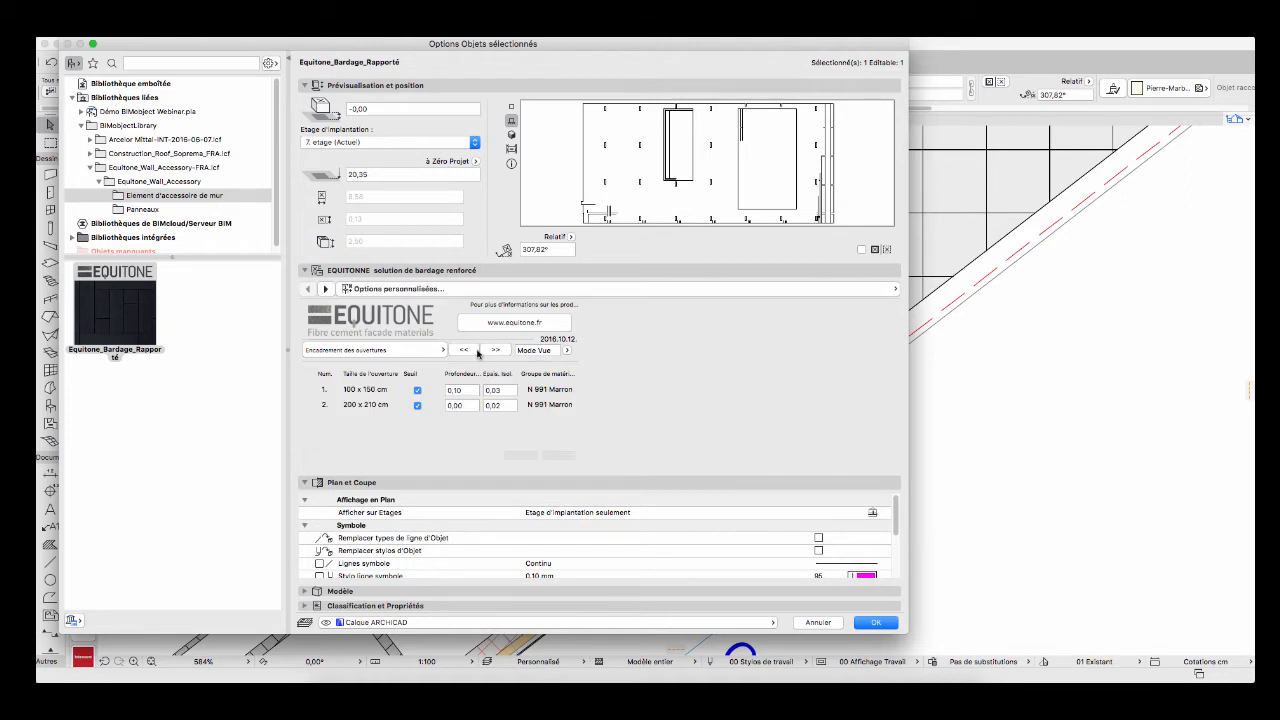
click(456, 389)
click(457, 404)
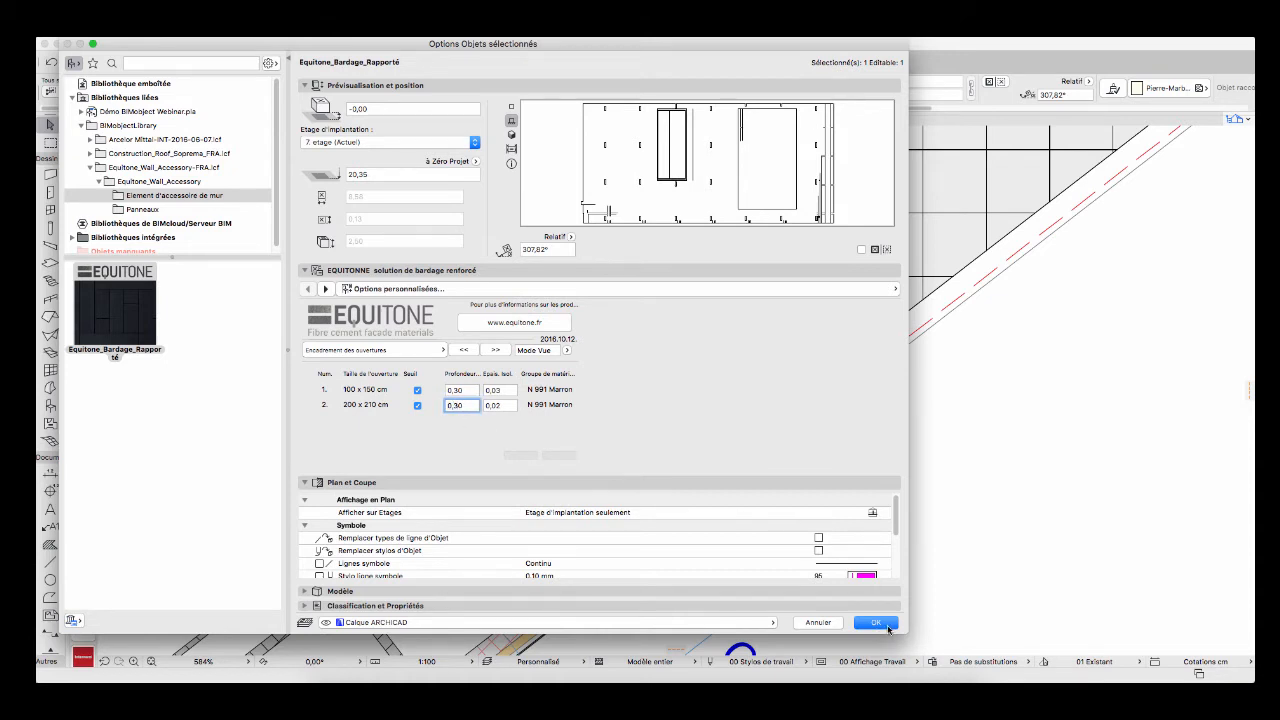
click(884, 625)
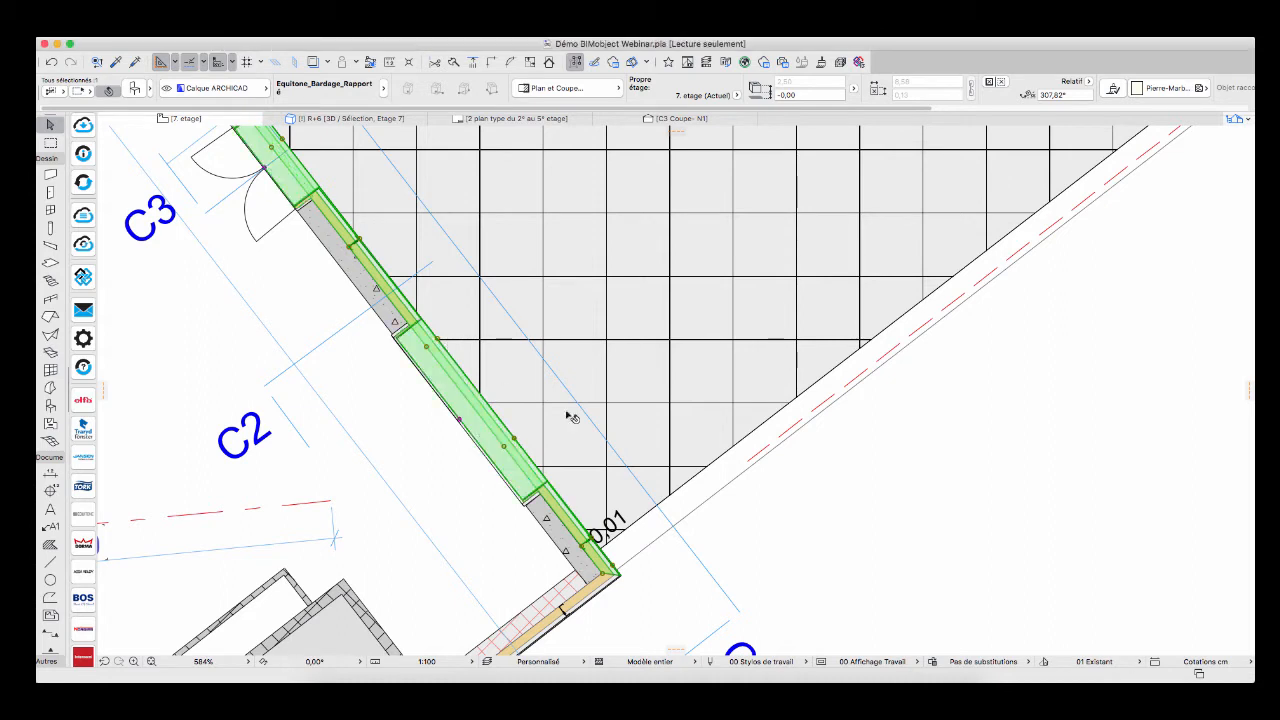
Display the entire model in 3D with the OpenGL Ombres avec contours style and view the clad terrace walls
click(788, 509)
right_click(790, 495)
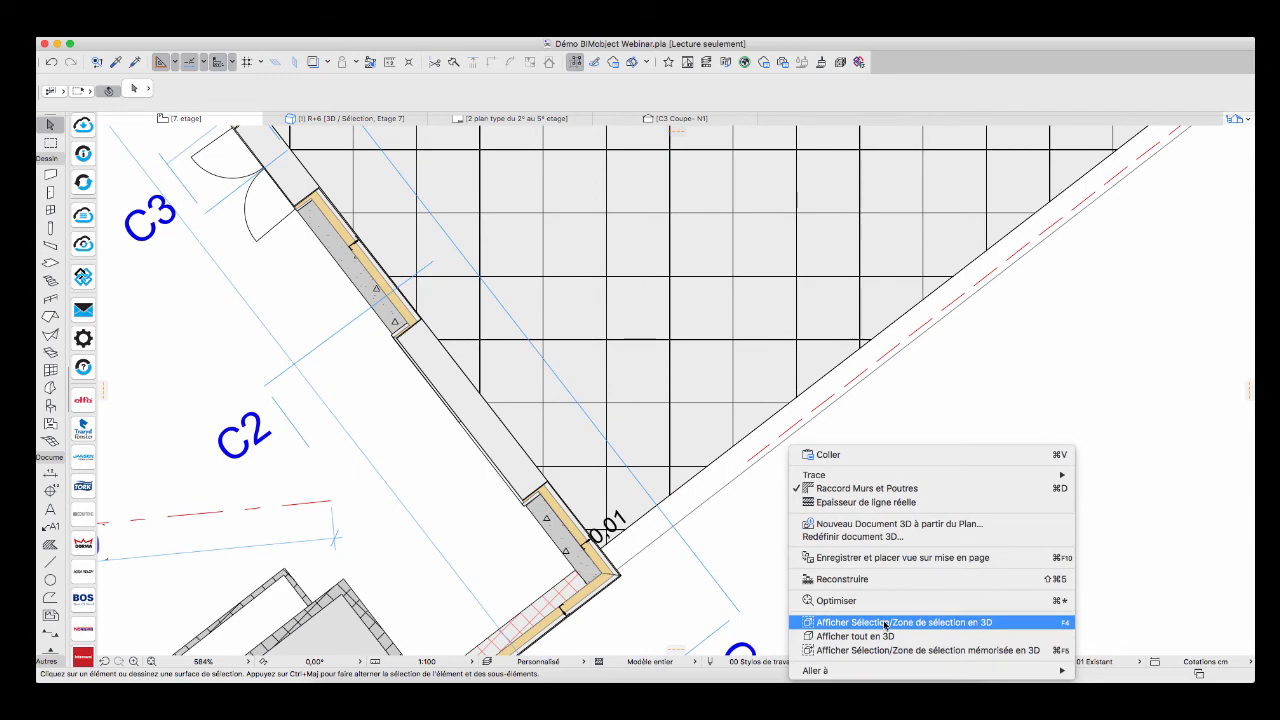
click(767, 505)
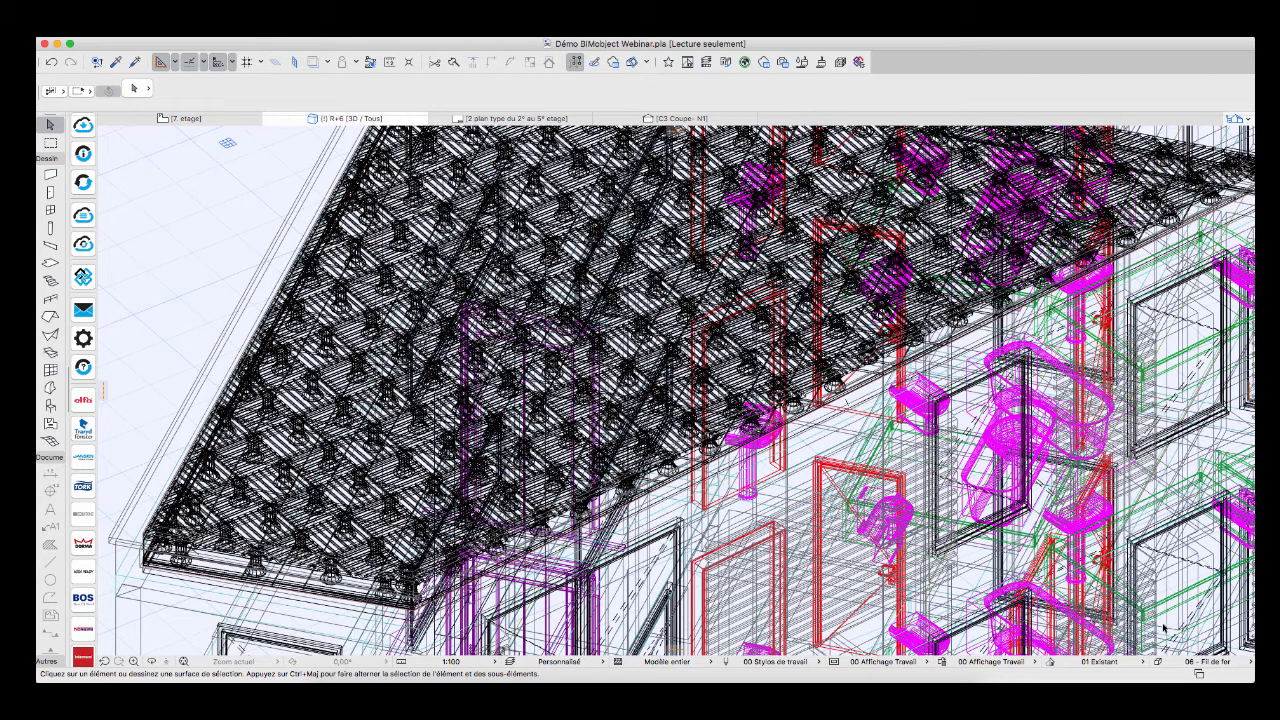
click(1213, 661)
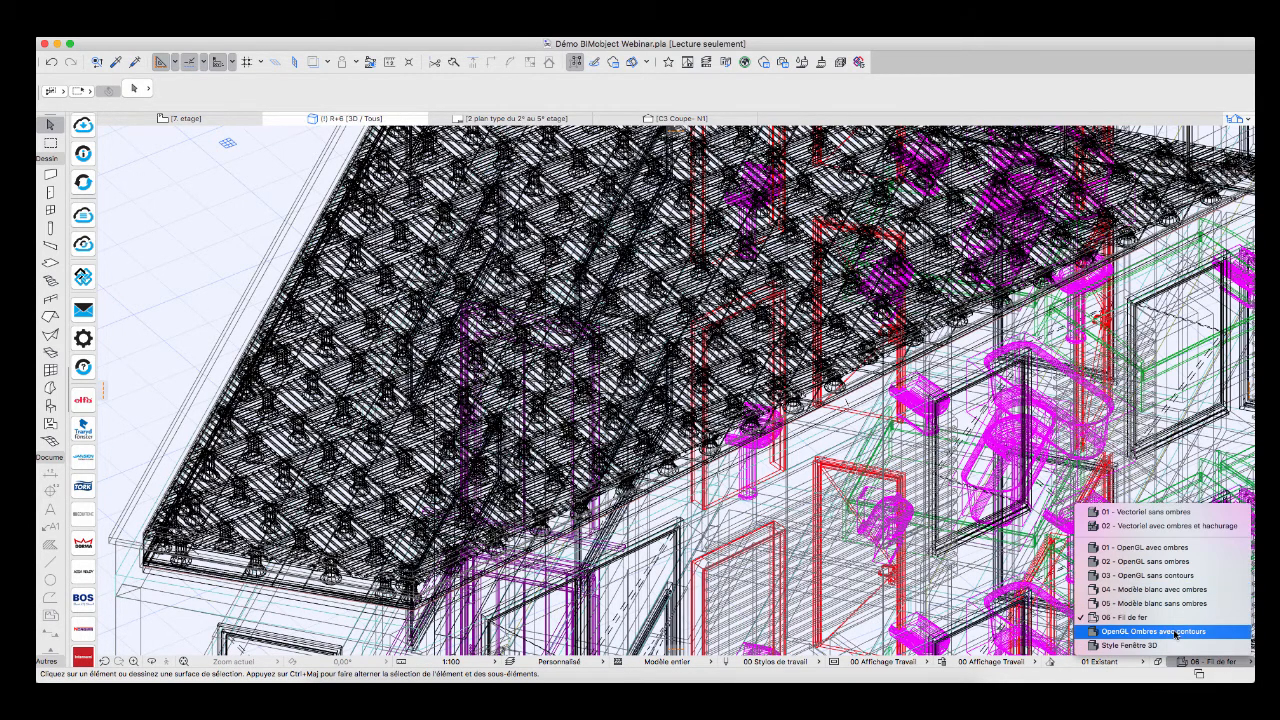
click(1177, 632)
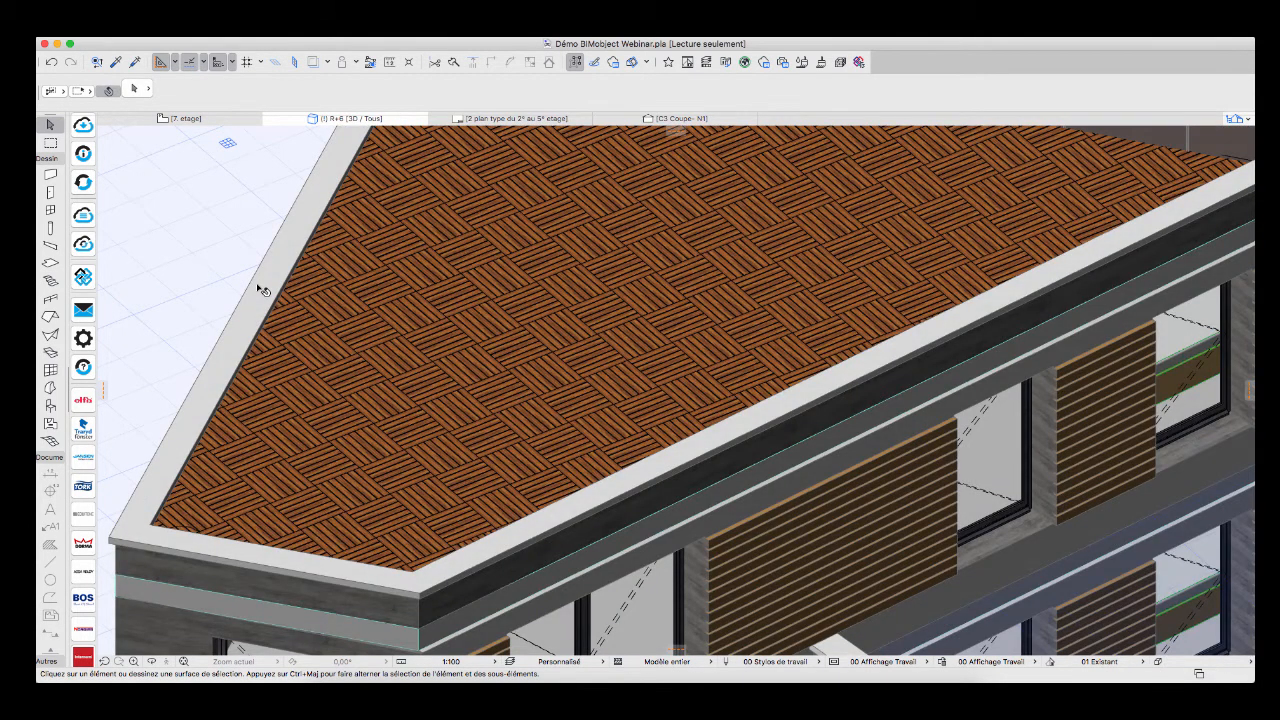
scroll(262, 290, down, 4)
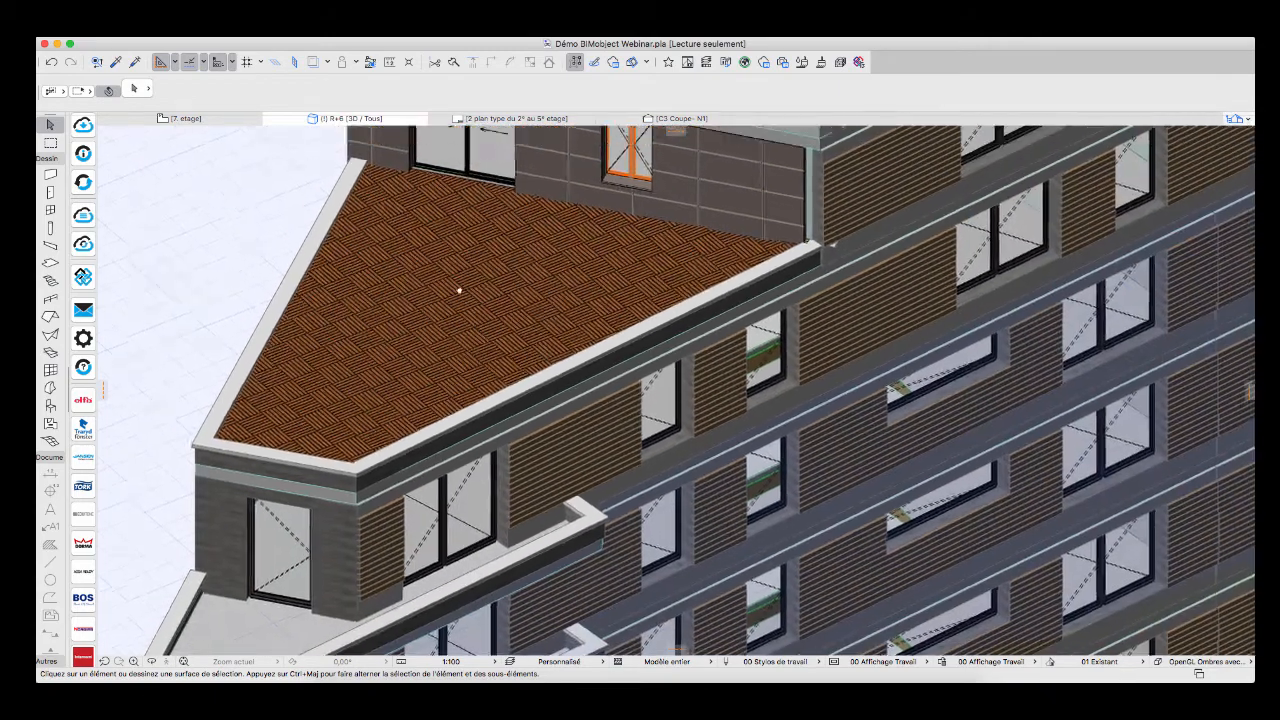
Inspect the sliding door surround in 3D and open the settings of the Equitone cladding on the terrace wall
middle_drag(459, 290, 420, 457)
scroll(343, 334, up, 5)
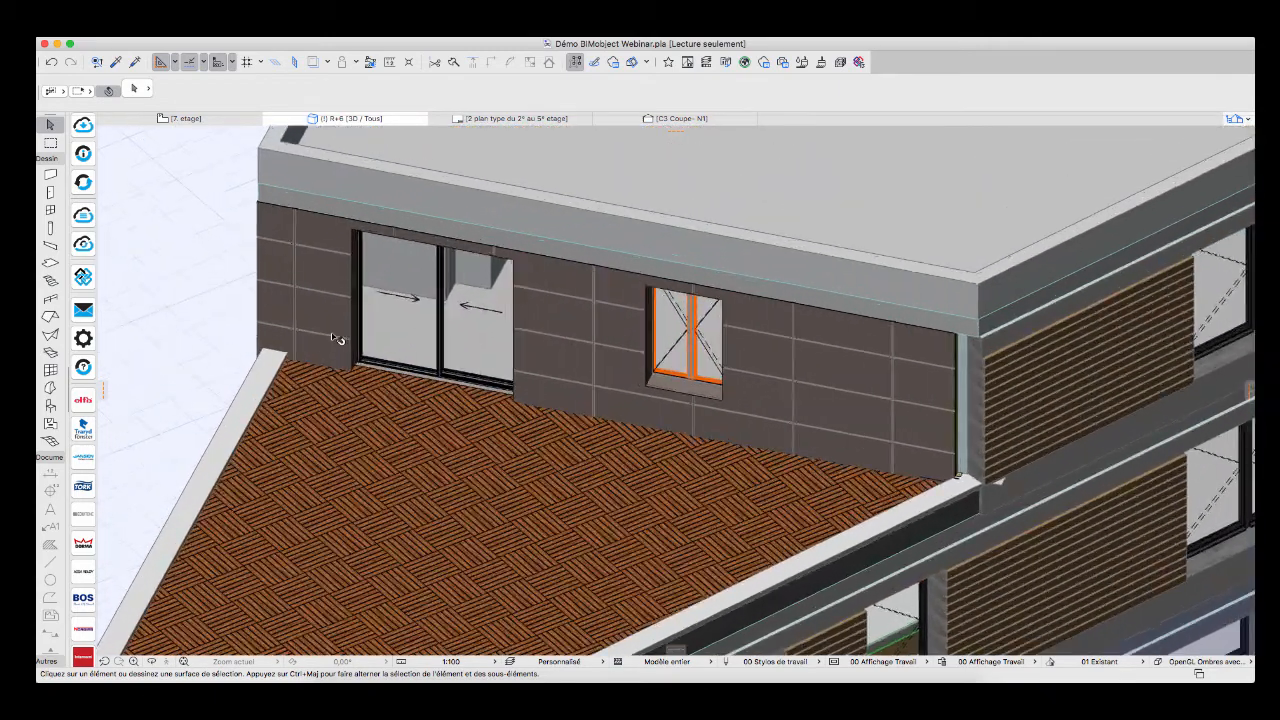
scroll(336, 339, up, 4)
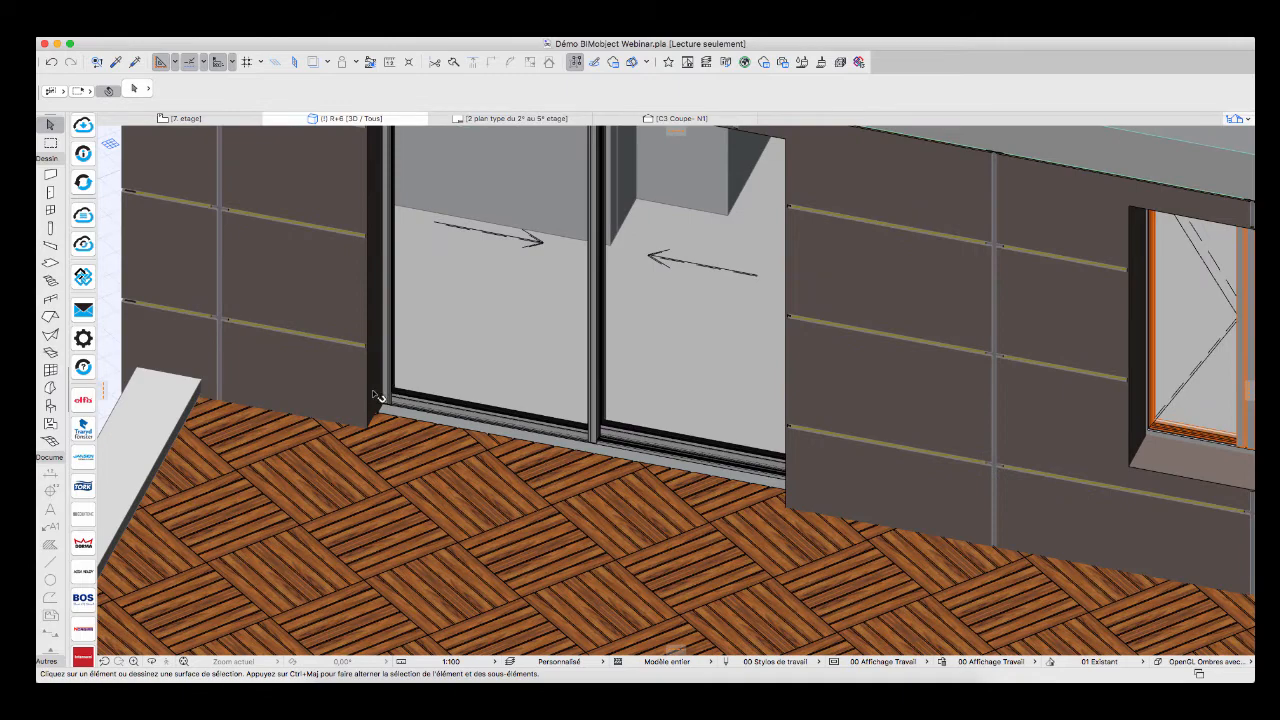
scroll(378, 396, down, 5)
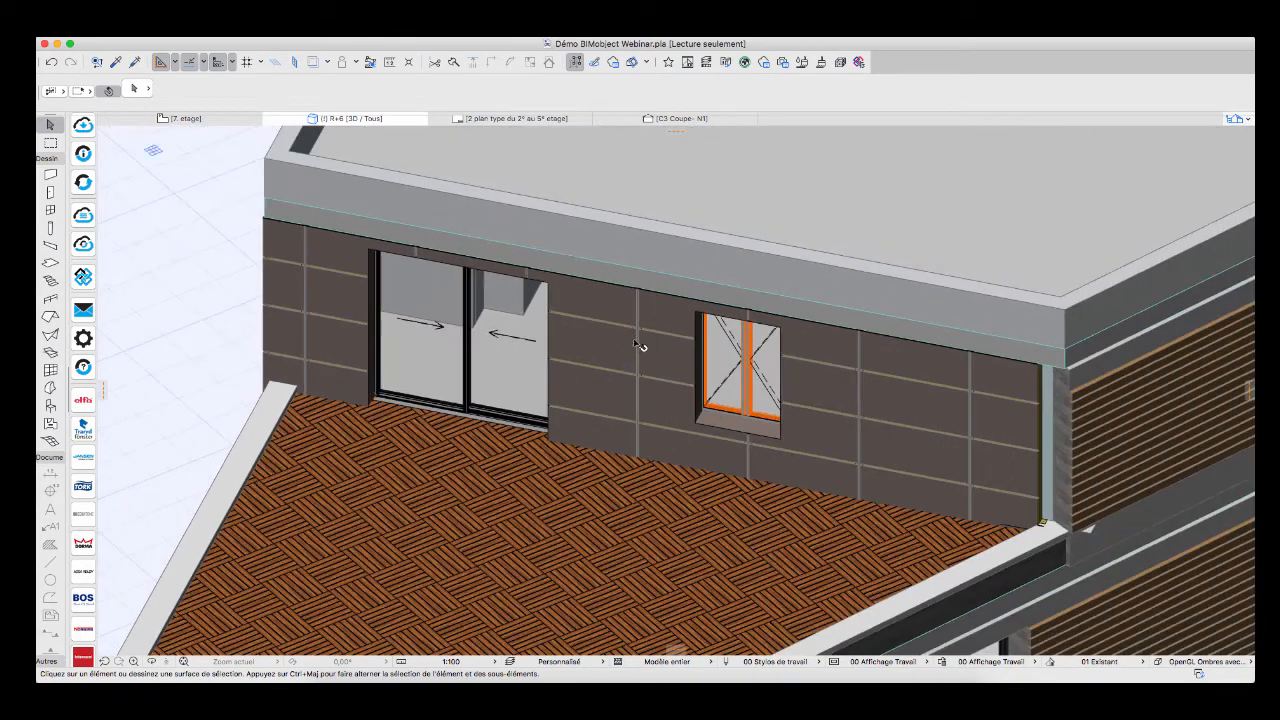
click(646, 334)
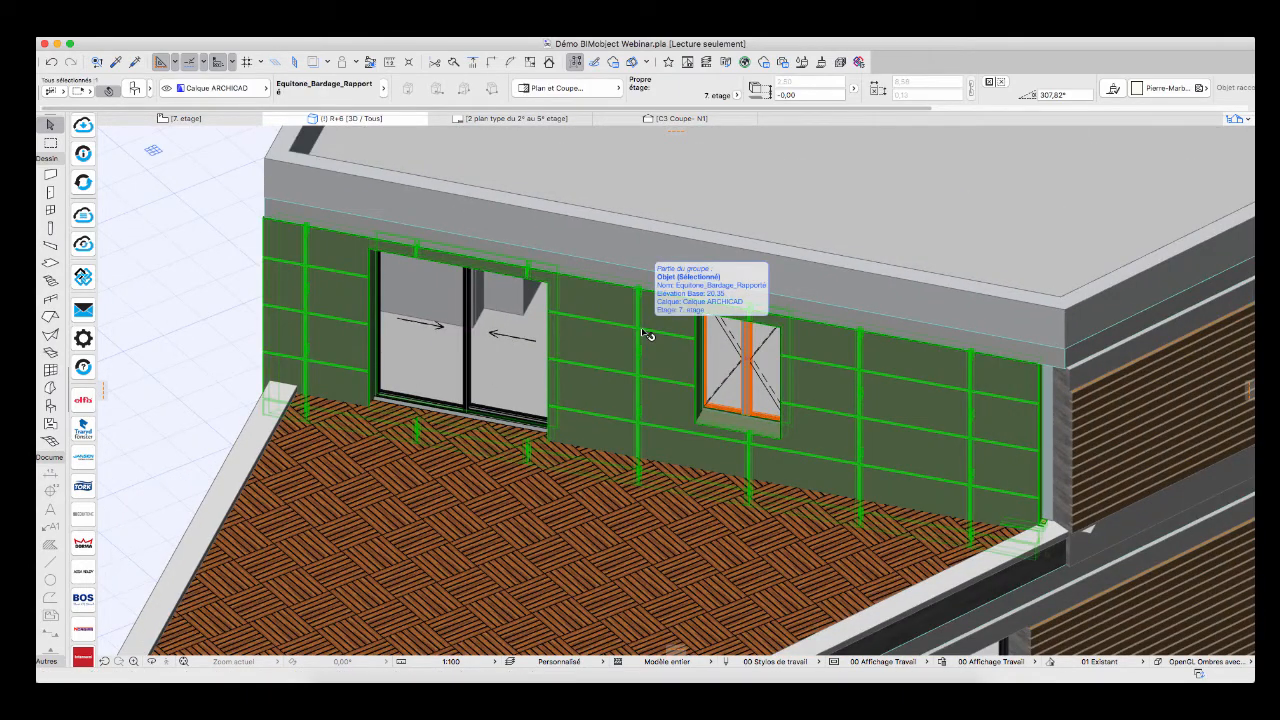
right_click(643, 333)
click(660, 332)
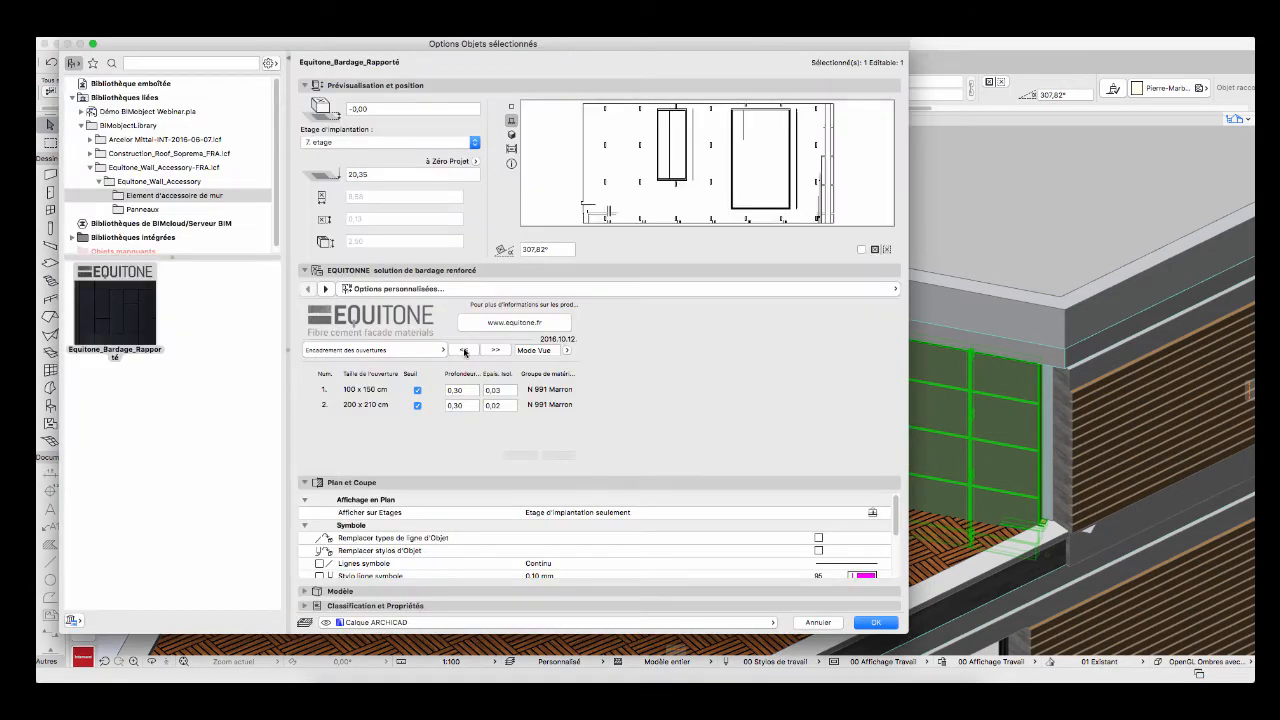
In the cladding's panel colour settings, set the mode to Choix des couleurs and disable Matériau par défaut
click(464, 351)
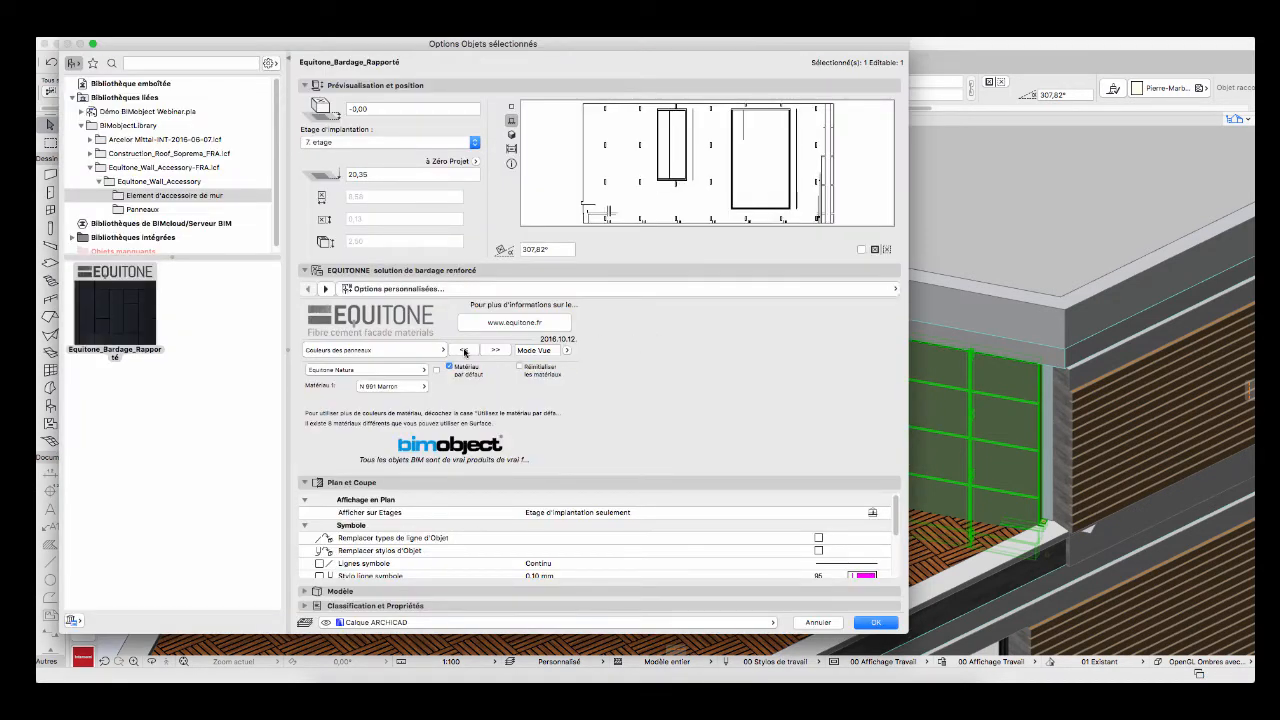
click(565, 351)
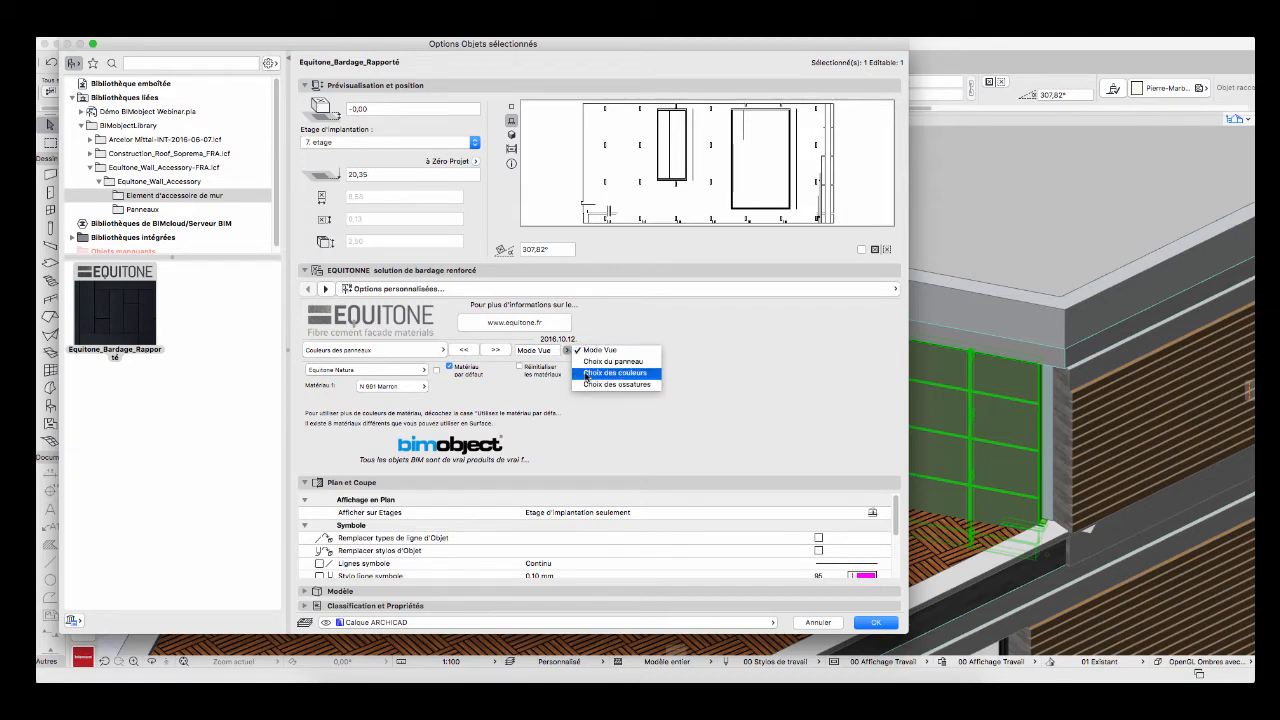
click(586, 373)
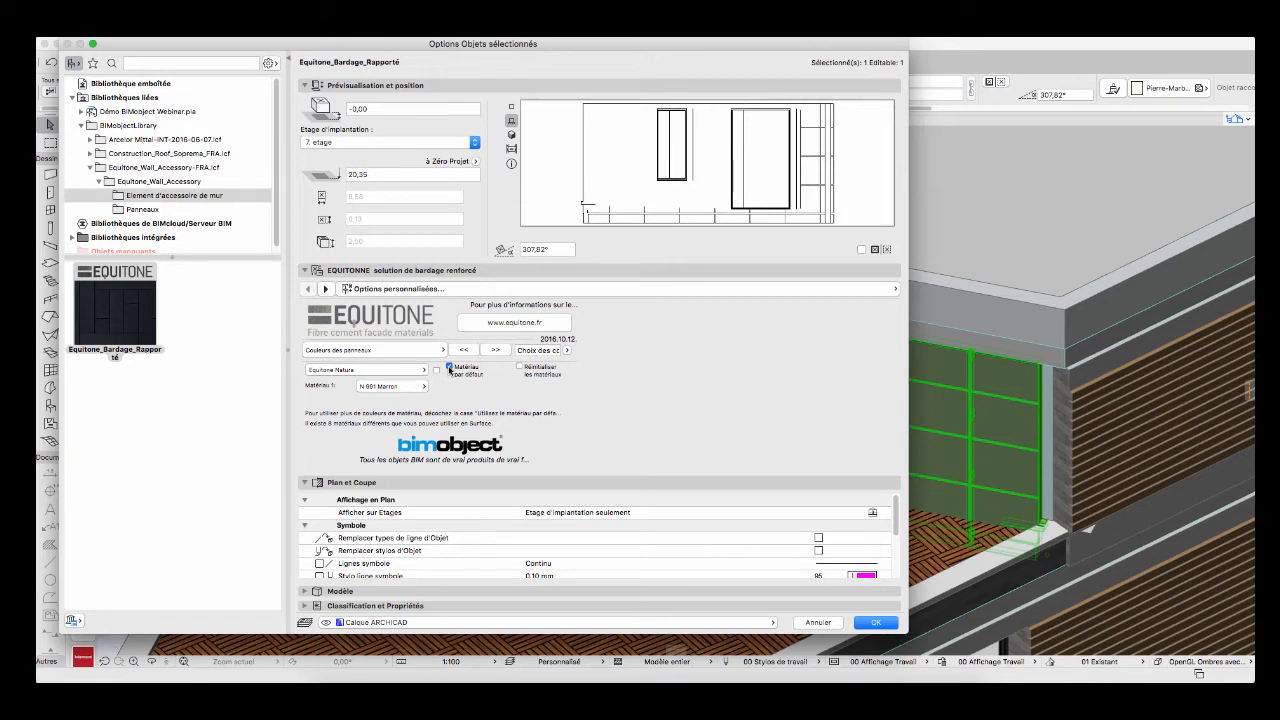
click(449, 368)
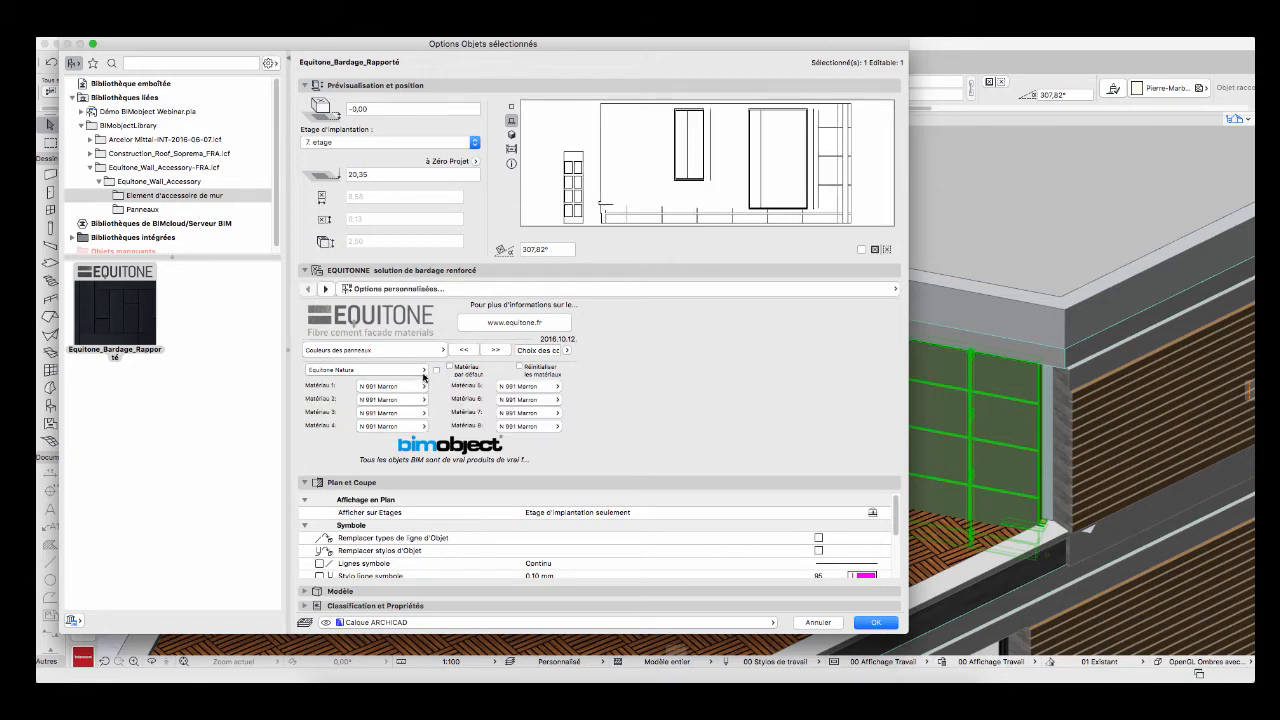
Choose the Equitone Picture range and set Matériau 1 to PG742 Orange and Matériau 2 to PG 546 Vert
click(423, 372)
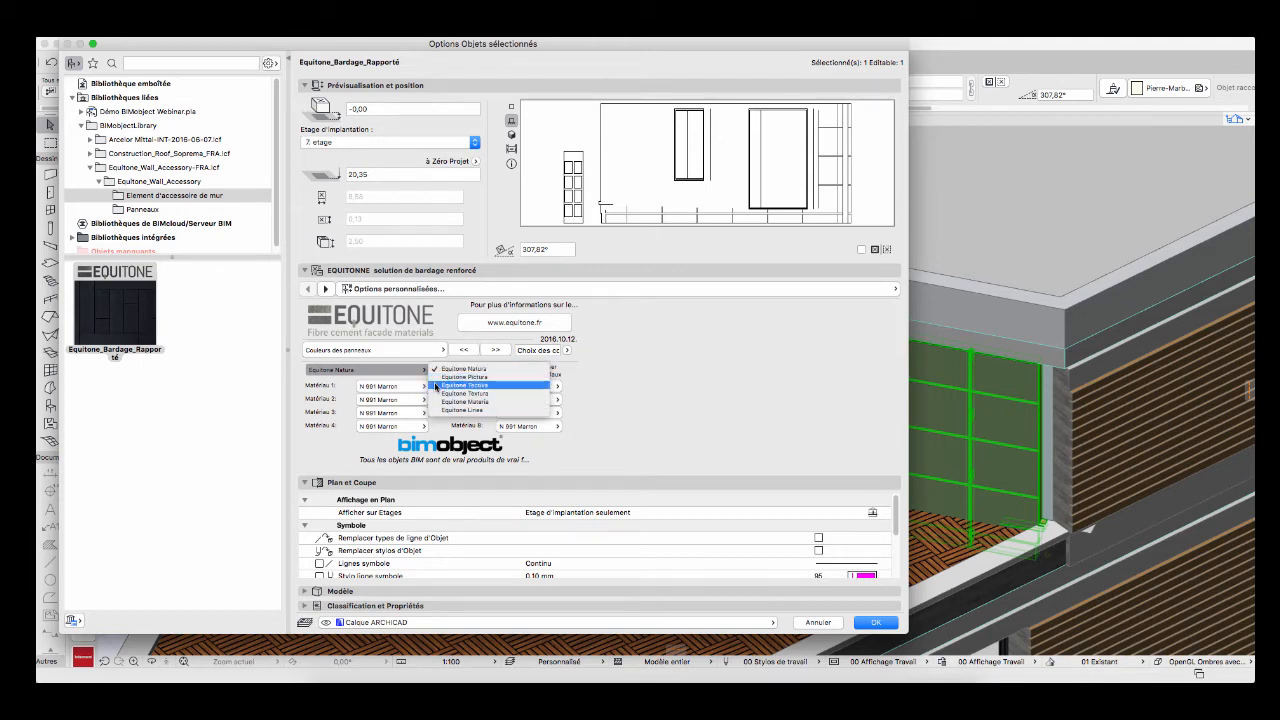
click(440, 377)
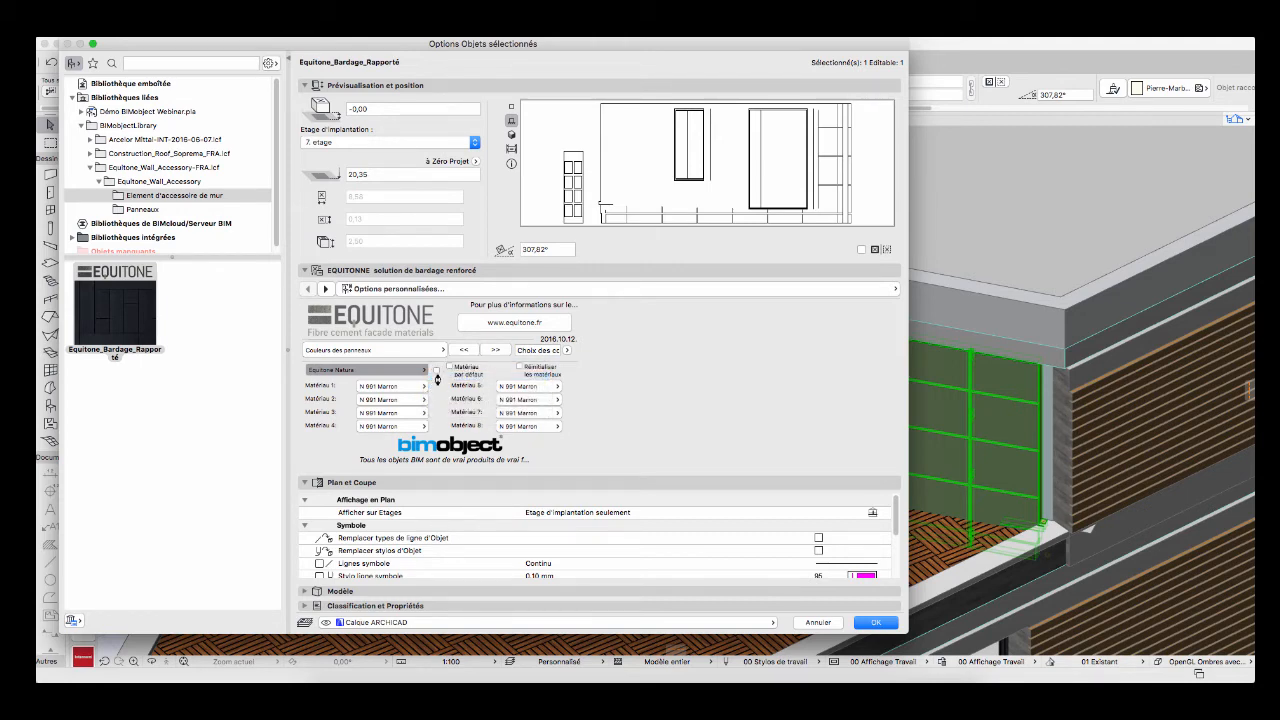
click(425, 386)
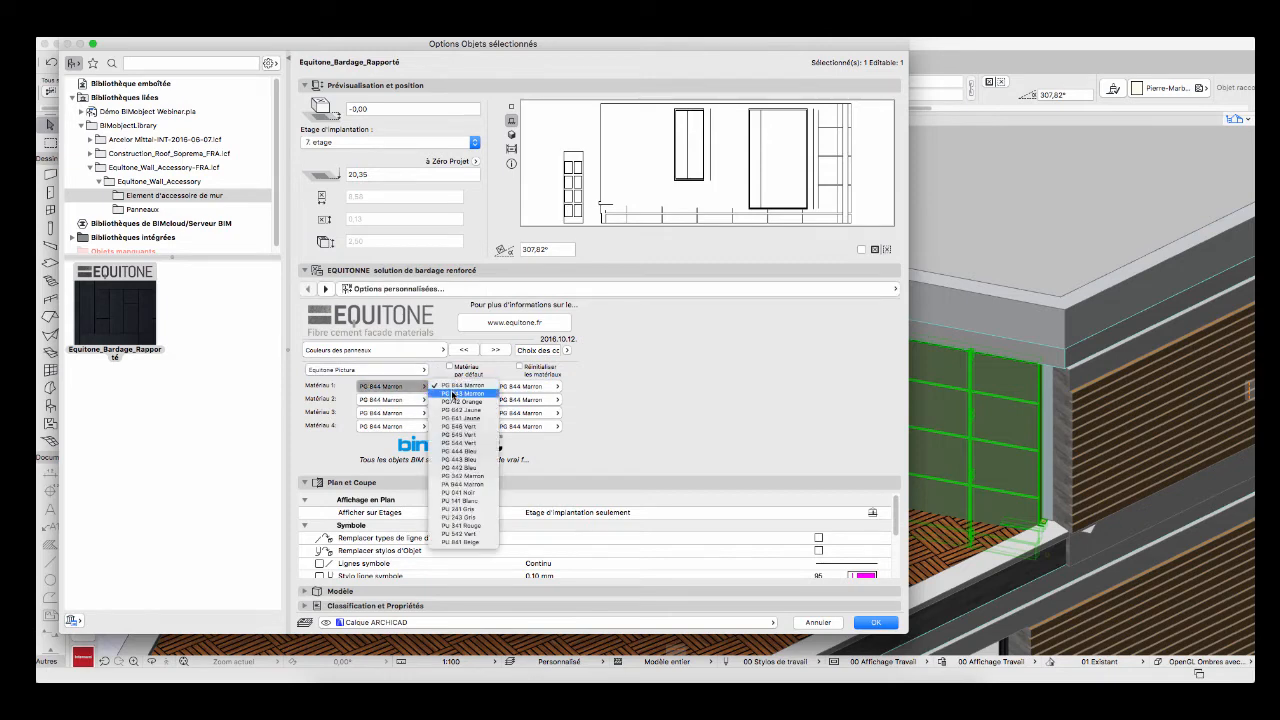
click(428, 407)
click(426, 401)
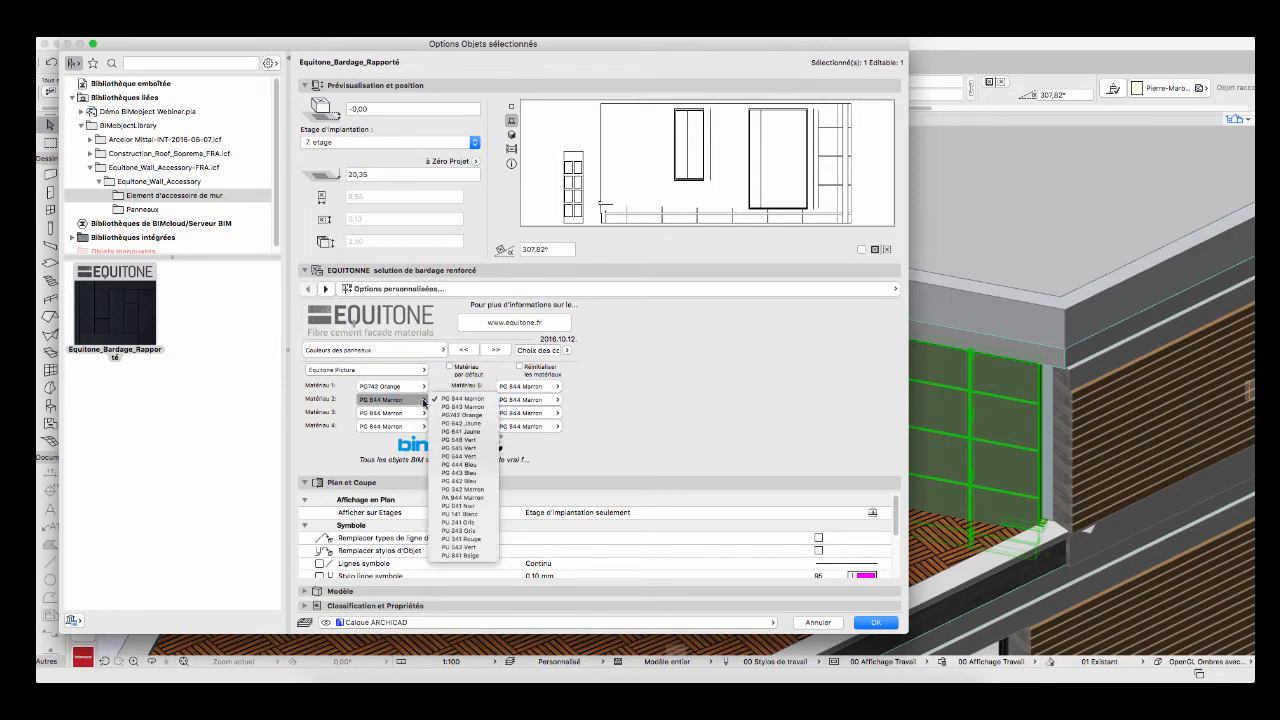
click(462, 441)
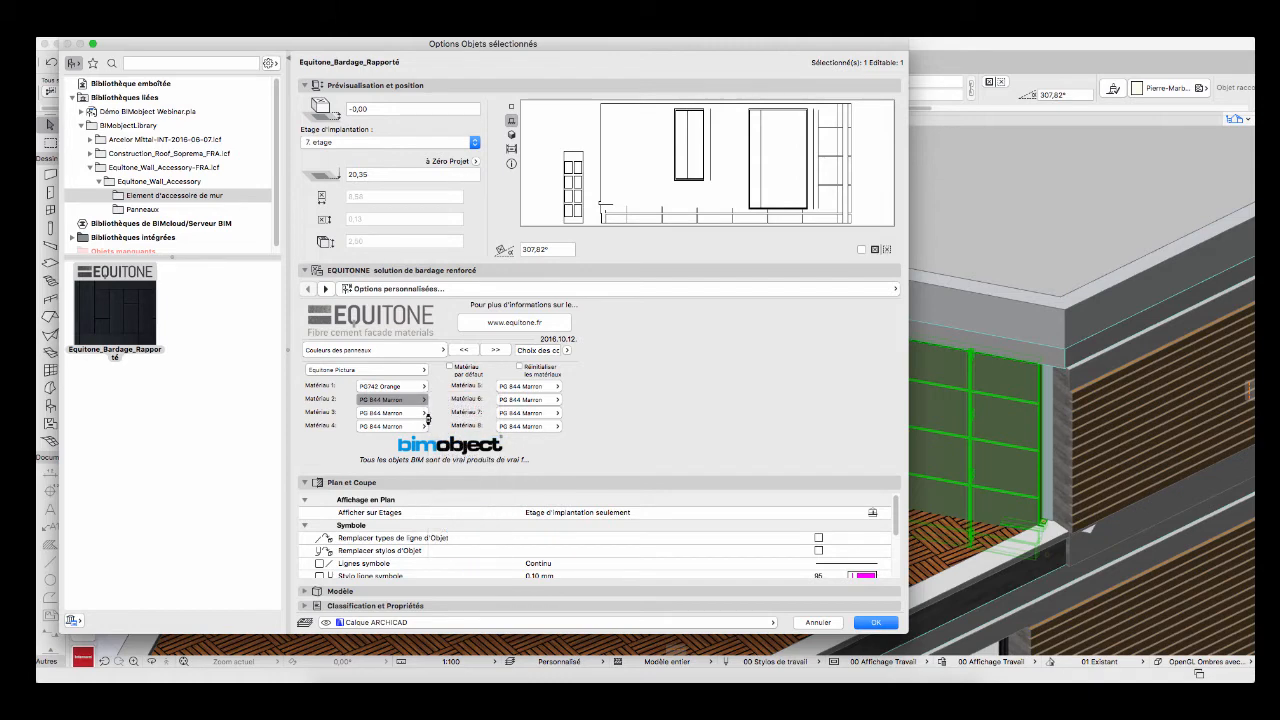
Set Matériau 3 to PG 442 Bleu and Matériau 4 to PU 243 Gris, and apply the cladding settings
click(423, 413)
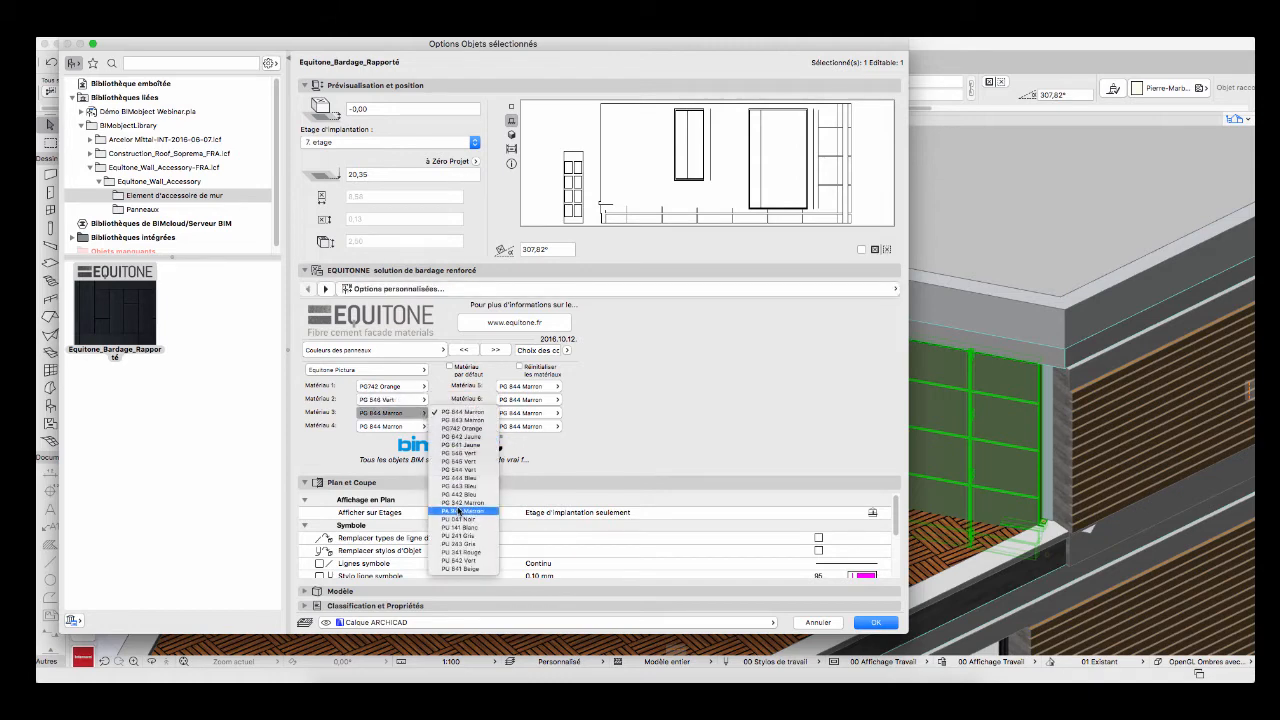
click(462, 494)
click(423, 426)
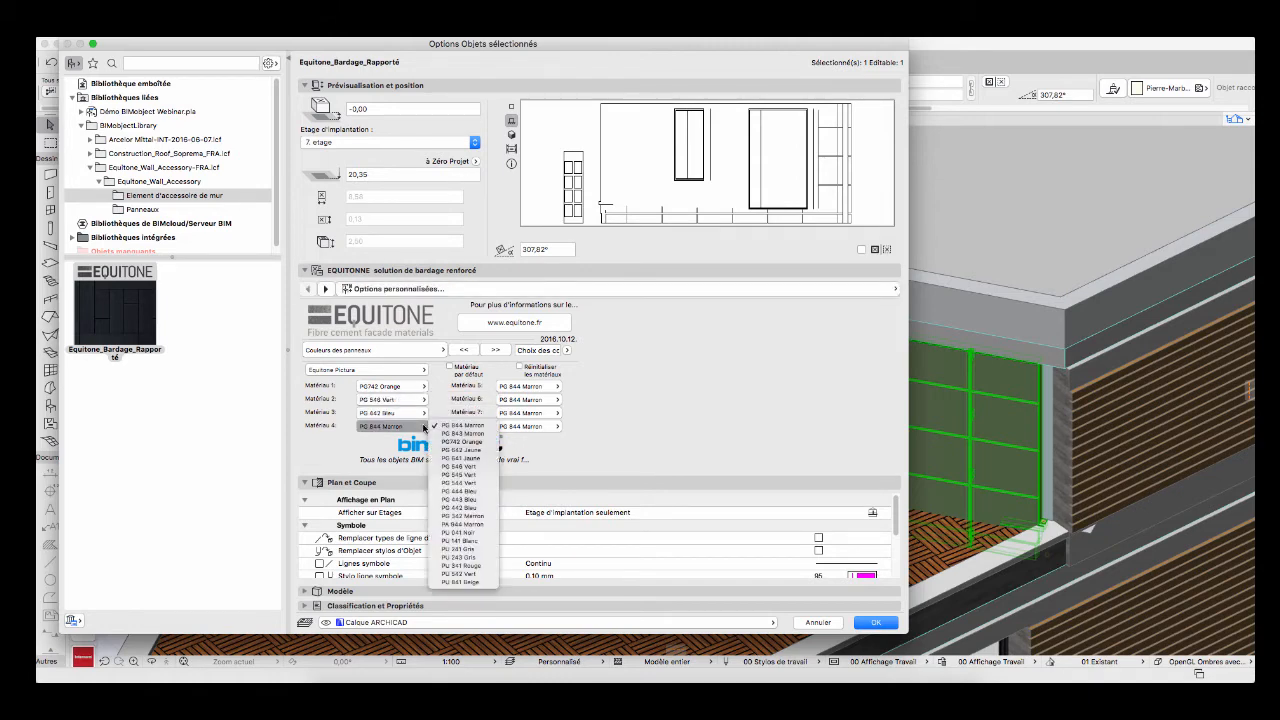
click(472, 545)
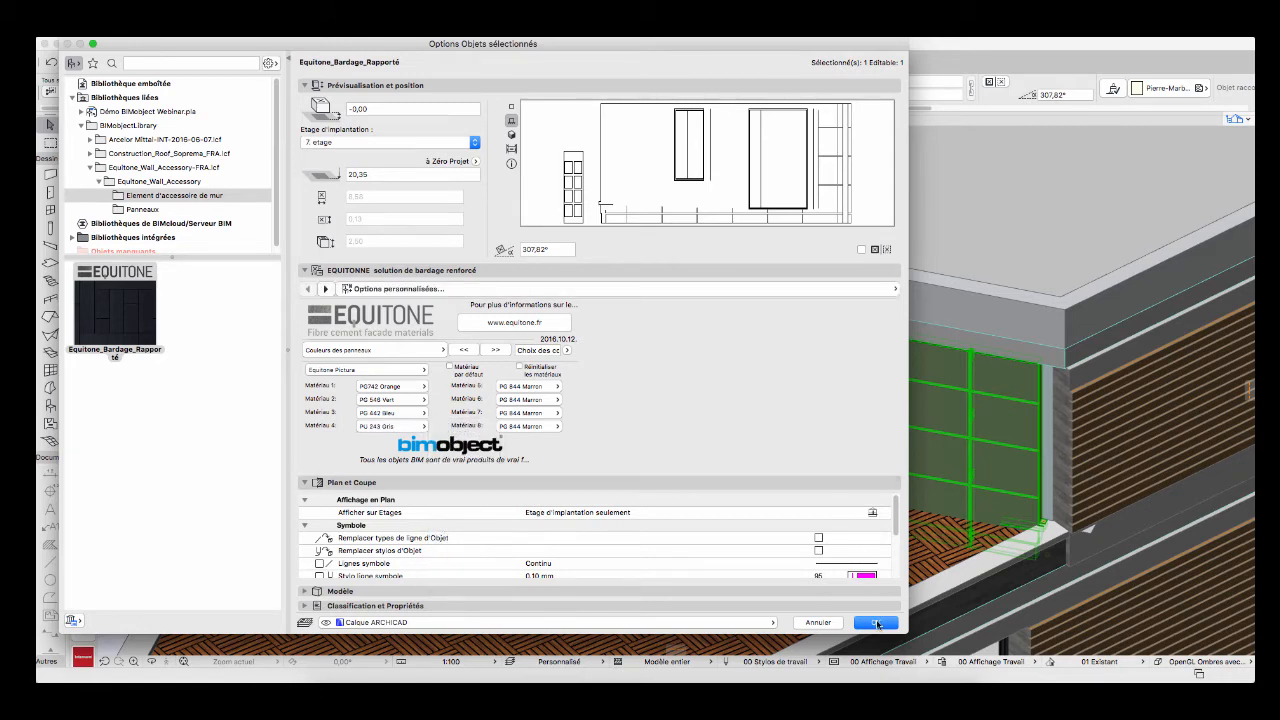
click(876, 623)
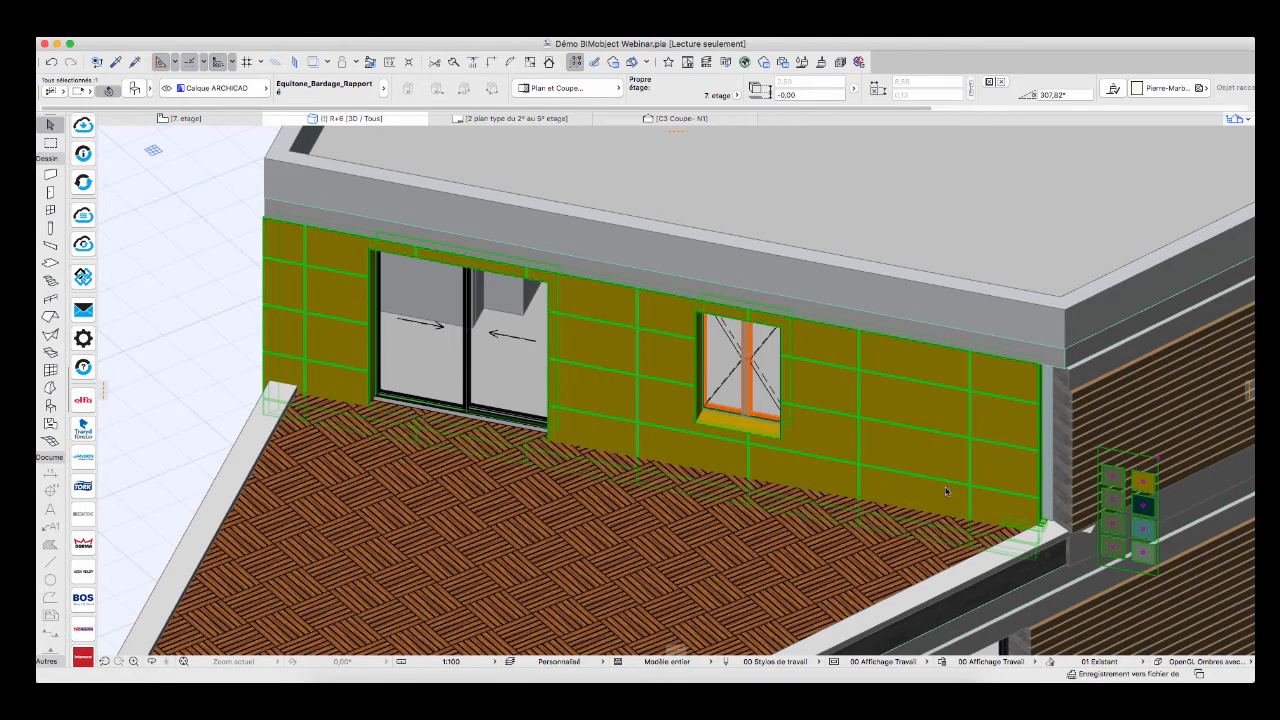
Assign the orange swatch to the upper cladding panel right of the window and extend it to the panel left of the window
click(1014, 265)
click(1144, 485)
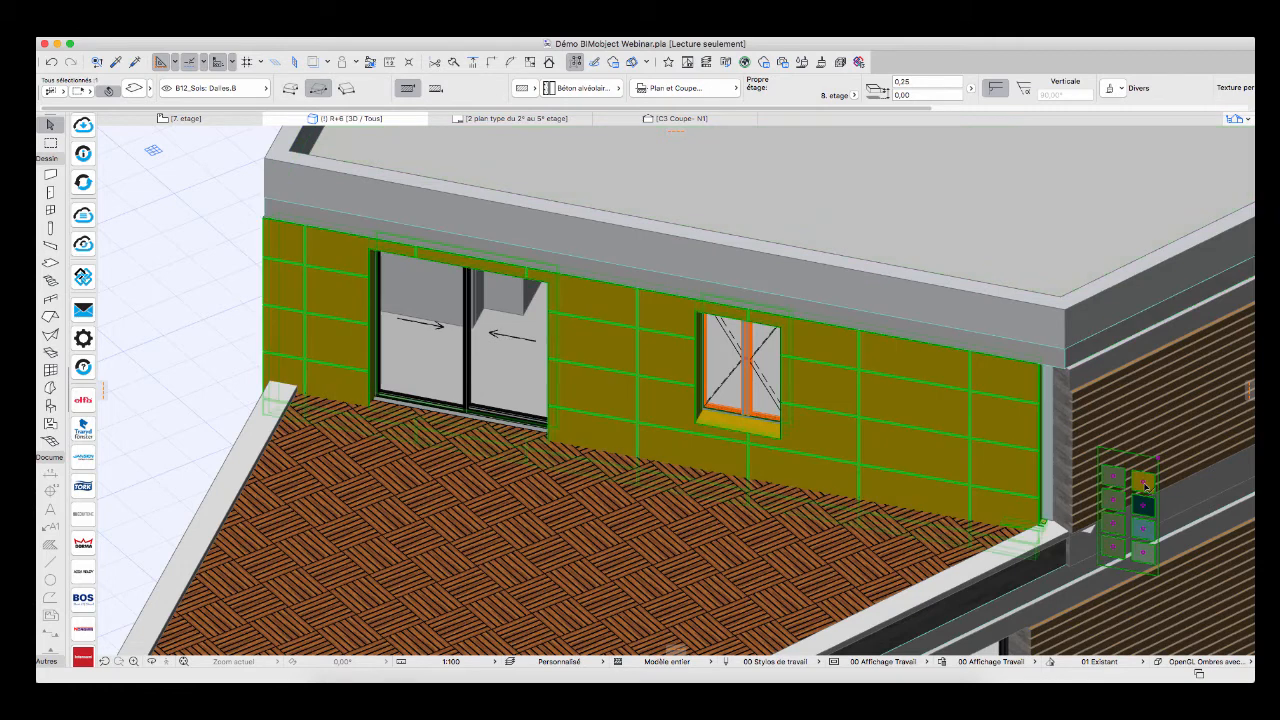
click(1144, 485)
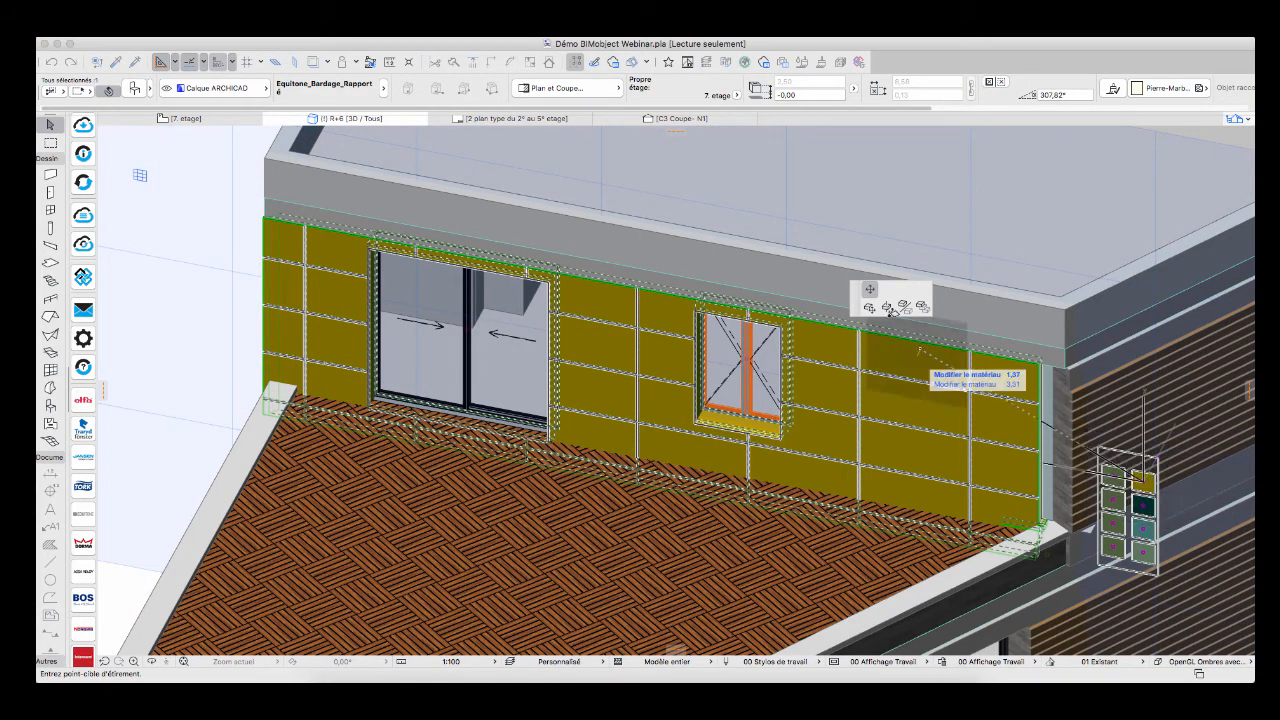
click(894, 371)
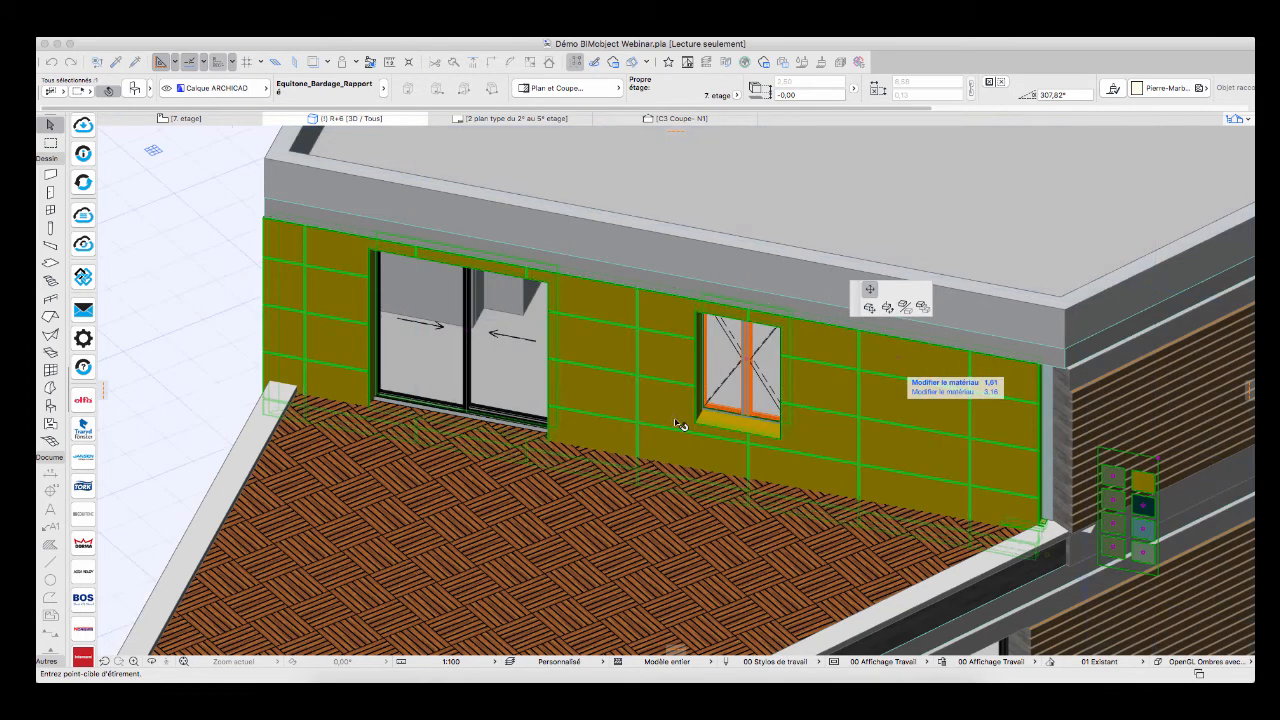
click(898, 357)
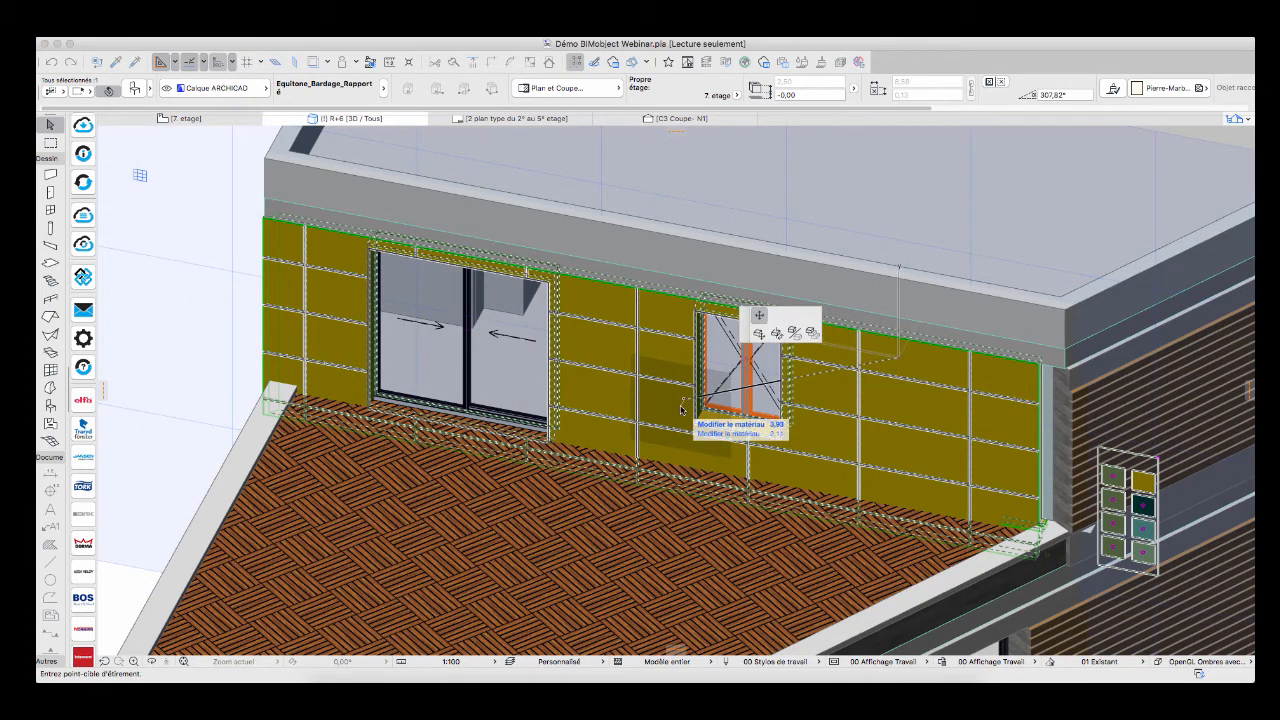
key(Escape)
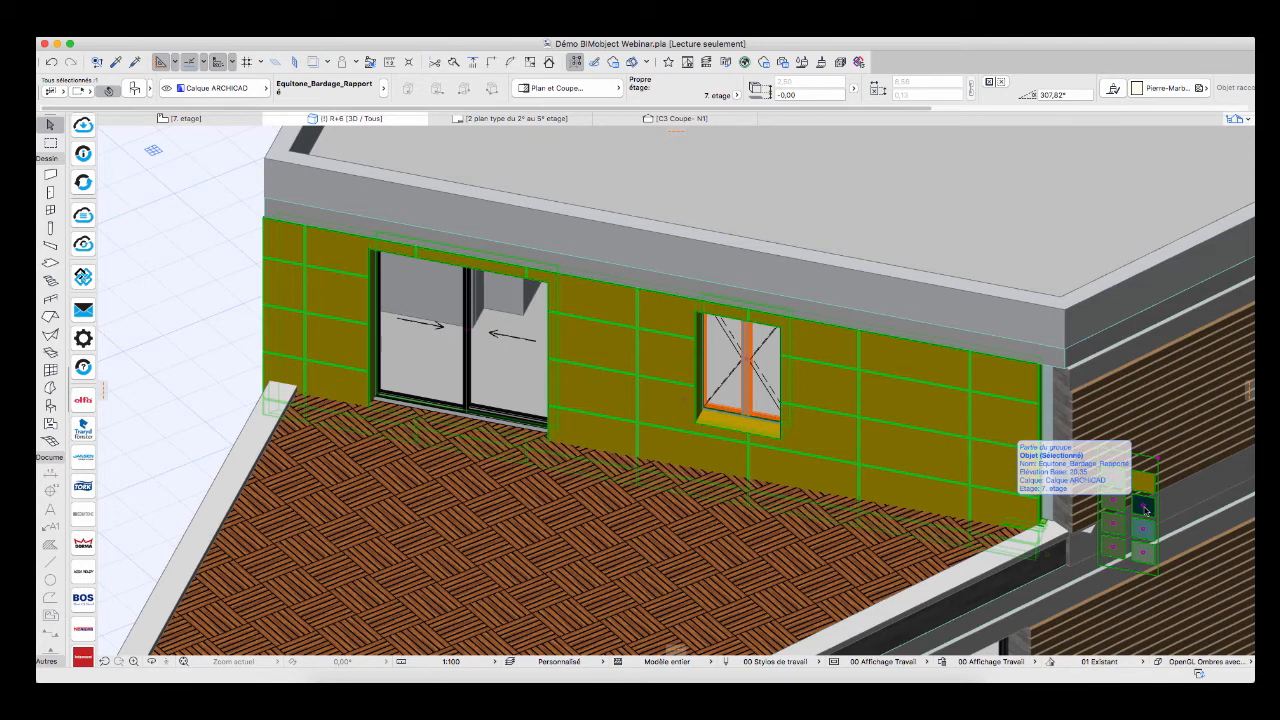
Assign the dark blue swatch to a lower panel right of the window and the upper panel beside the sliding door, undoing the extra placement
click(1145, 508)
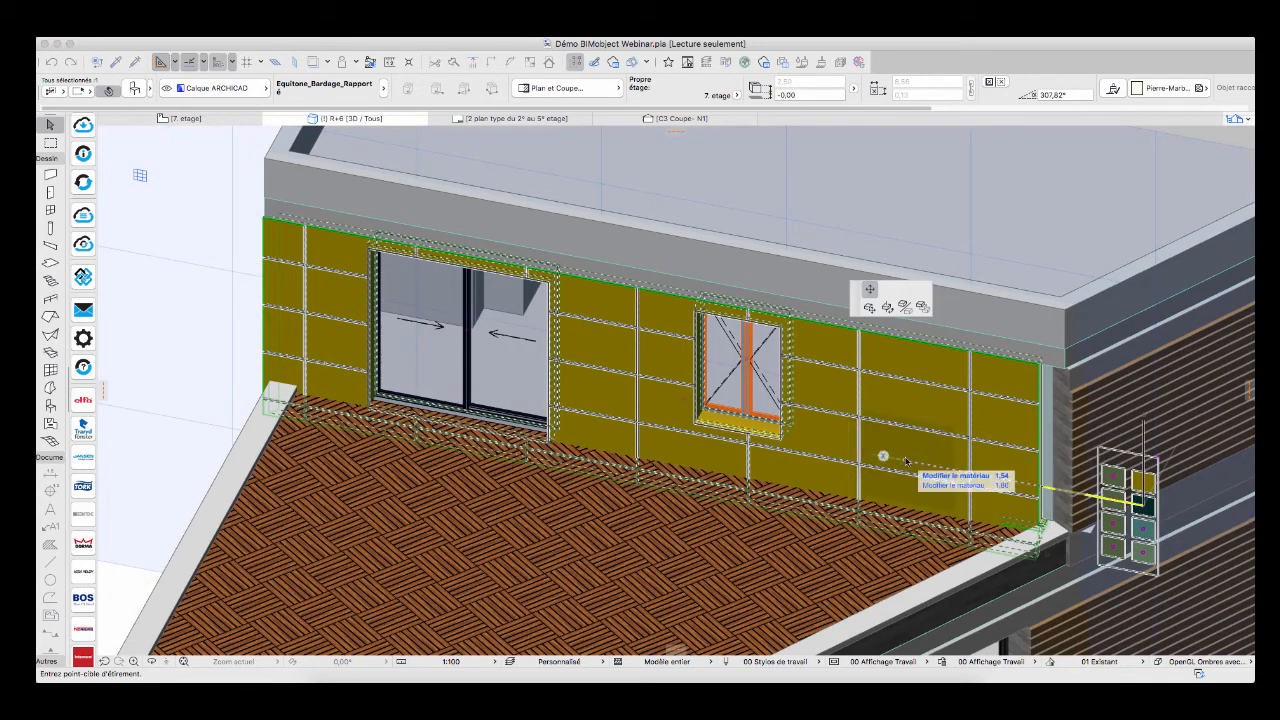
click(861, 455)
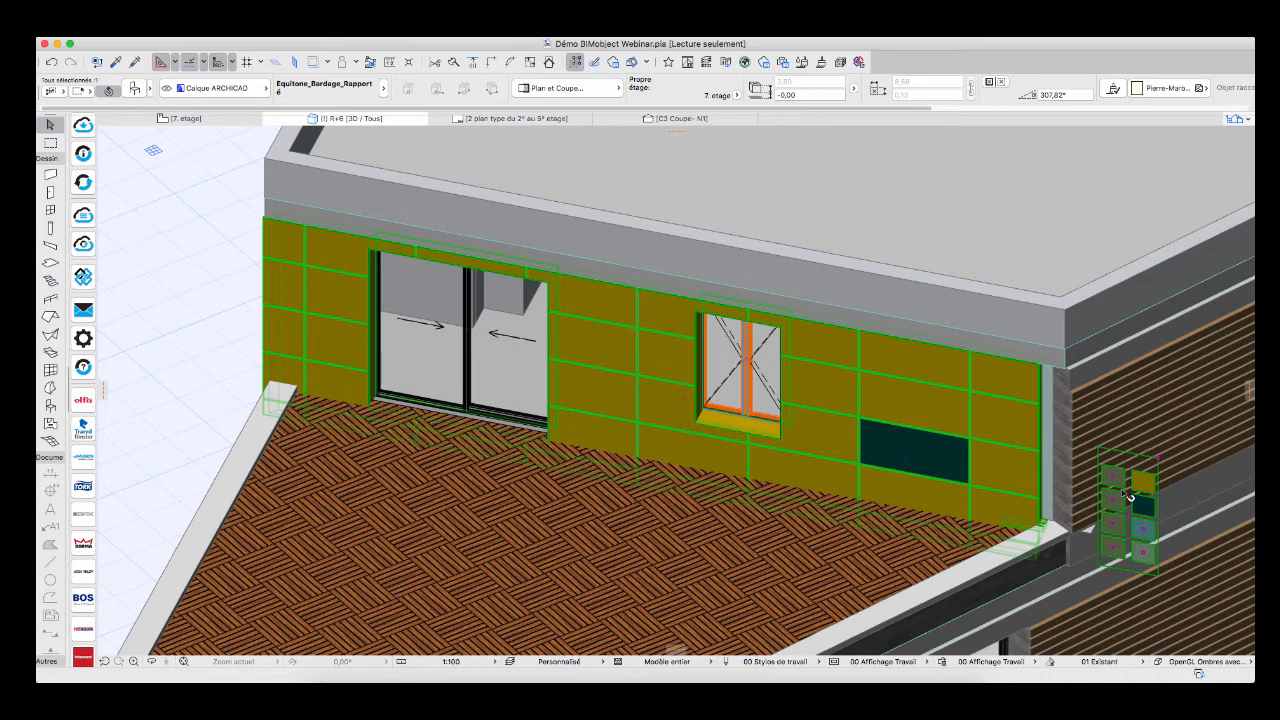
click(905, 461)
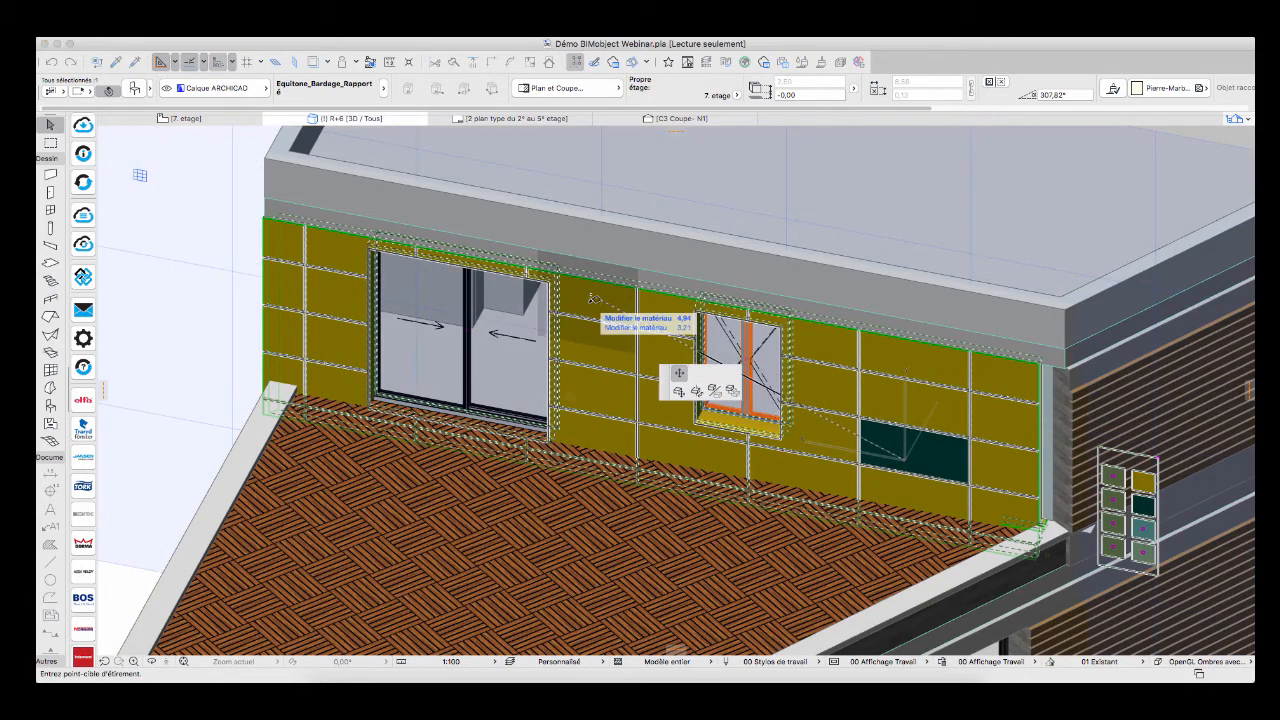
click(362, 303)
key(super+z)
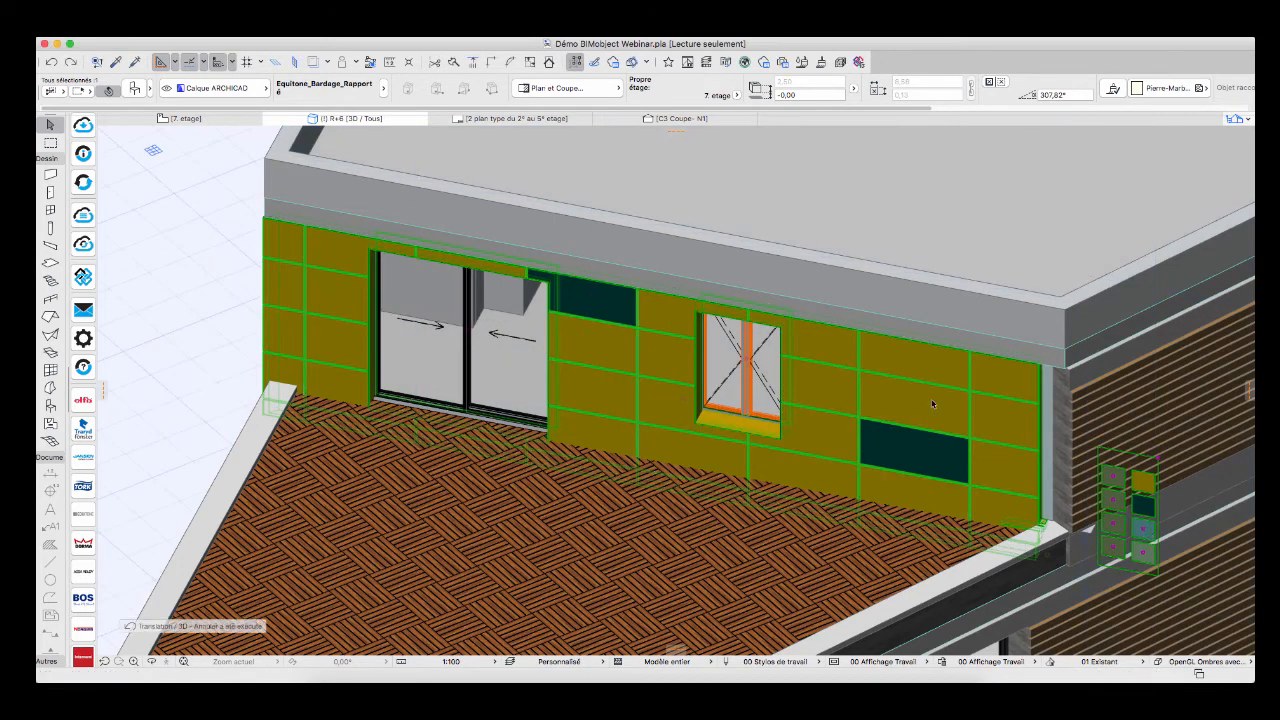
Assign the light blue swatch to the upper panel at the wall's right end and the panel left of the window, and deselect the cladding
click(1144, 524)
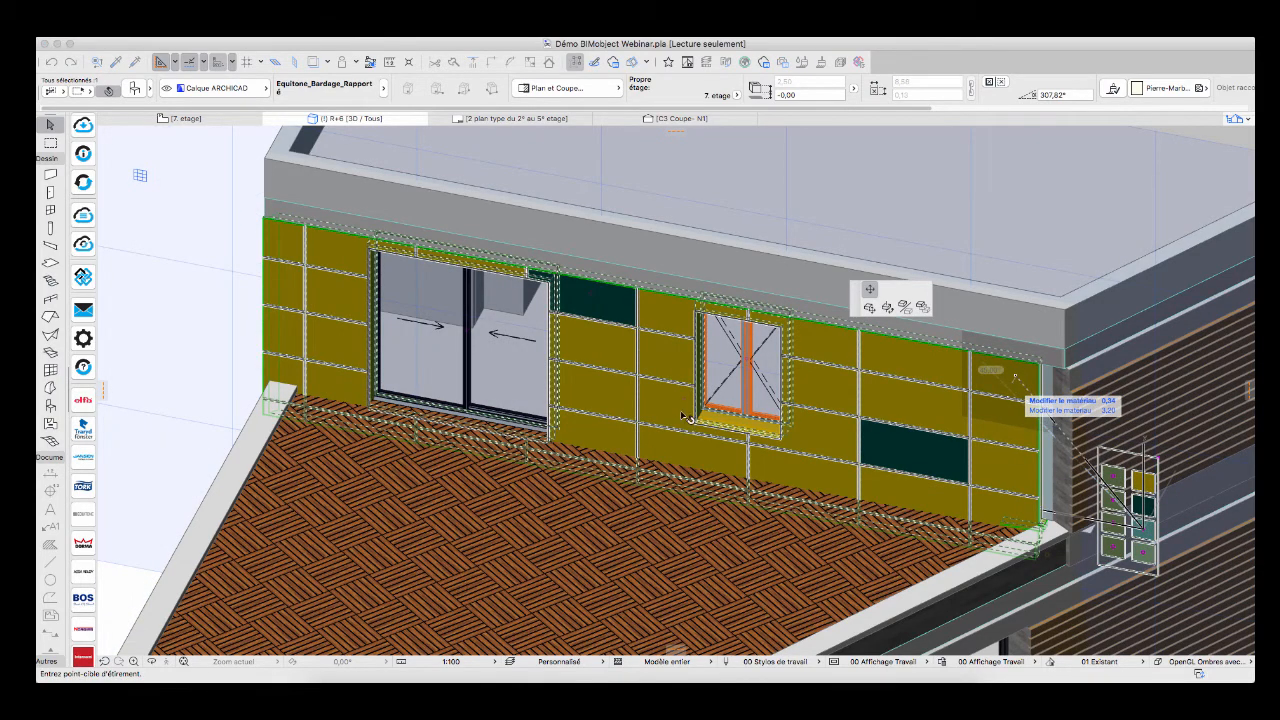
key(Escape)
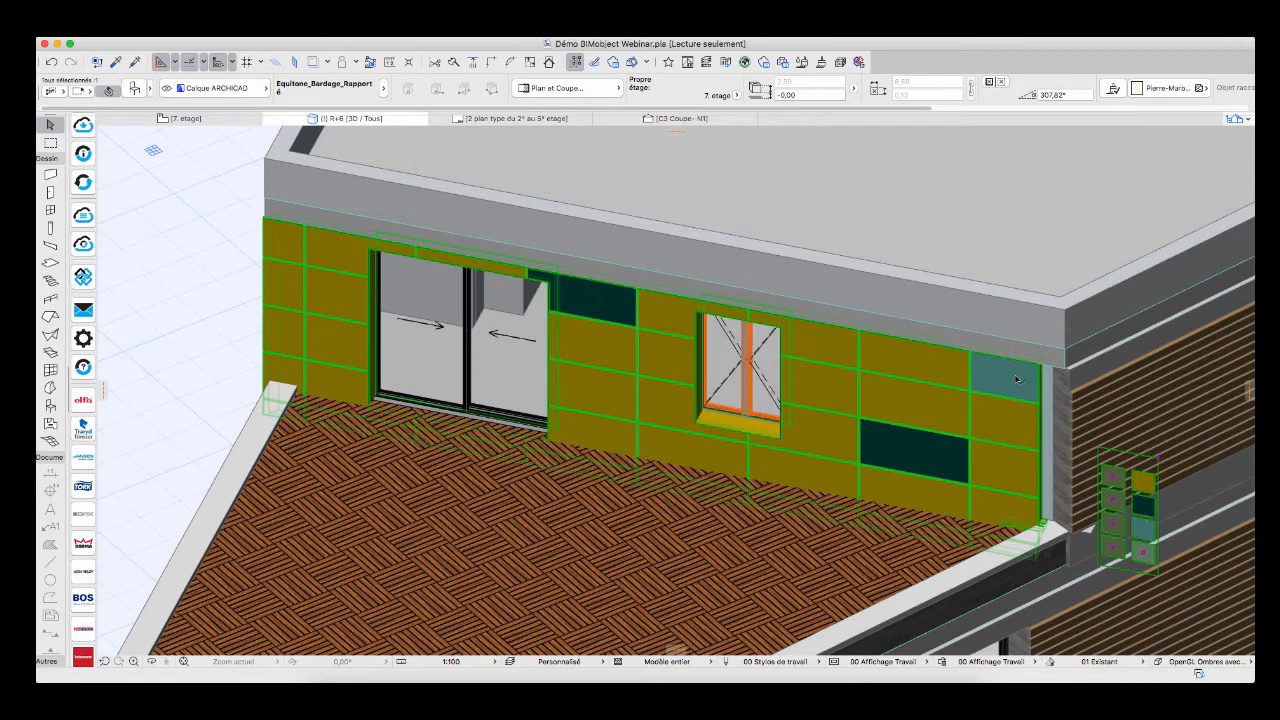
click(1016, 378)
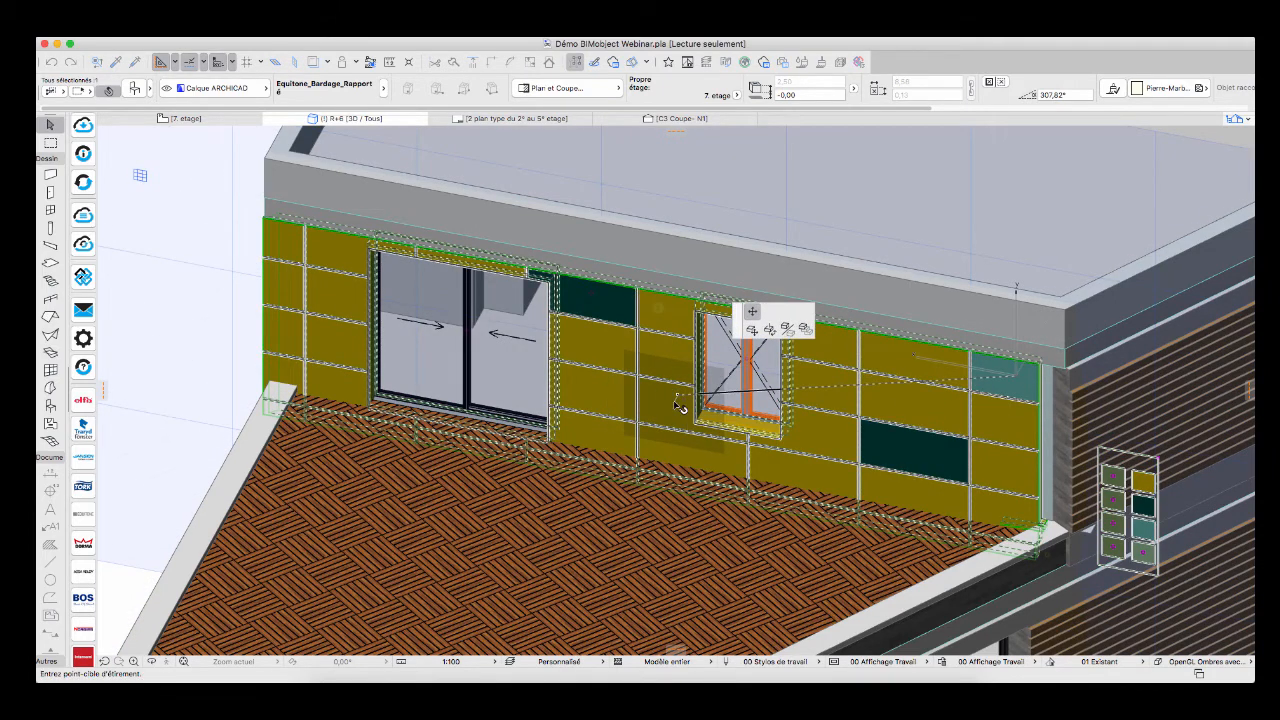
key(Escape)
key(Escape)
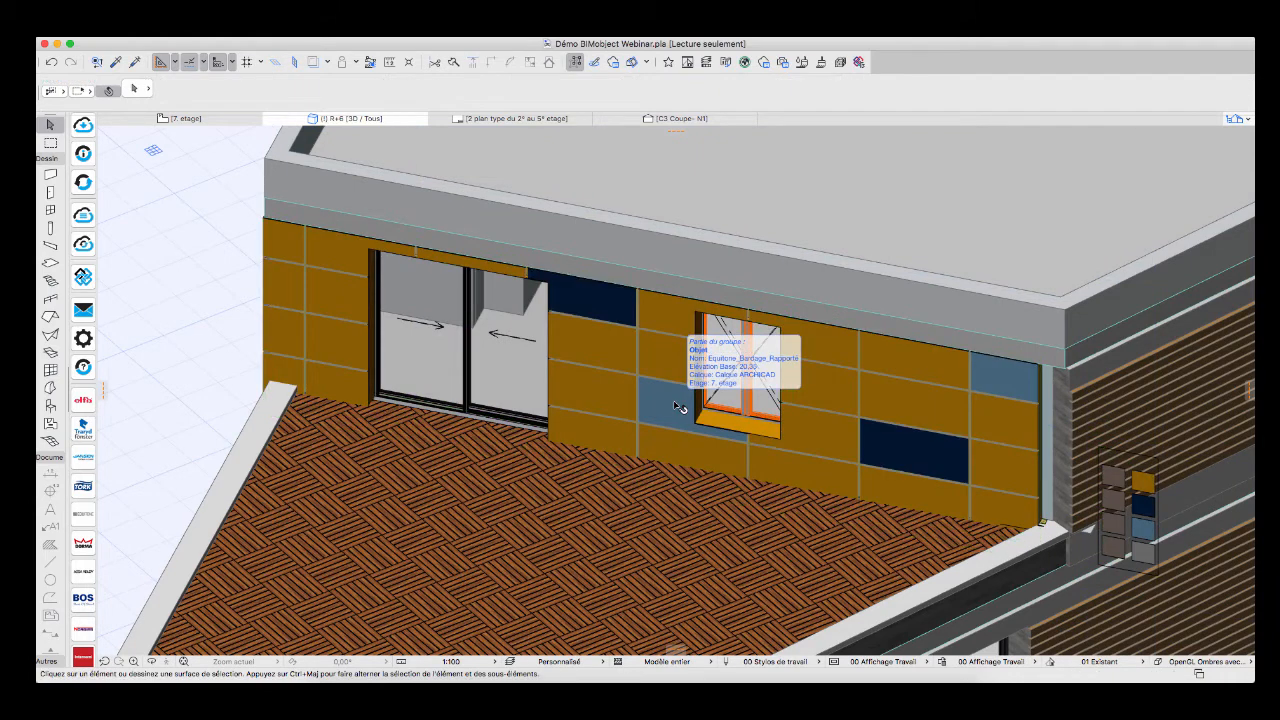
Set the Equitone cladding's graphical editing mode to Choix du panneau and apply the settings
click(829, 220)
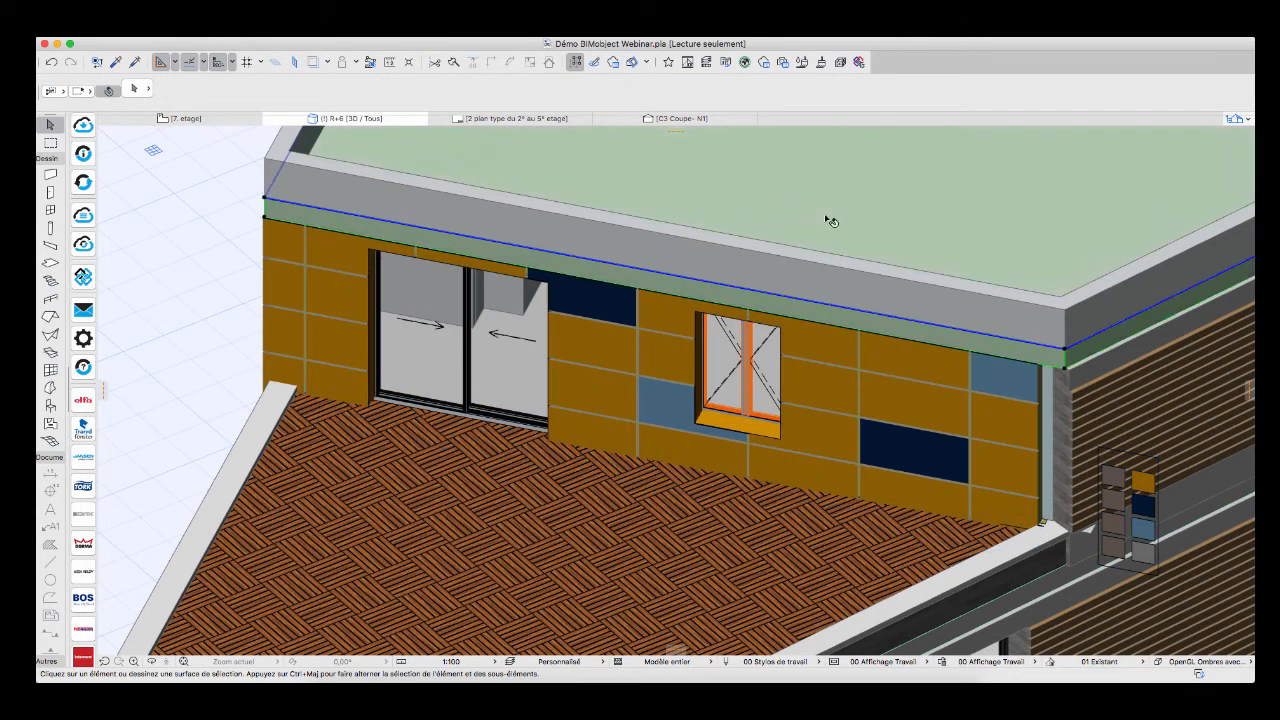
scroll(794, 397, down, 1)
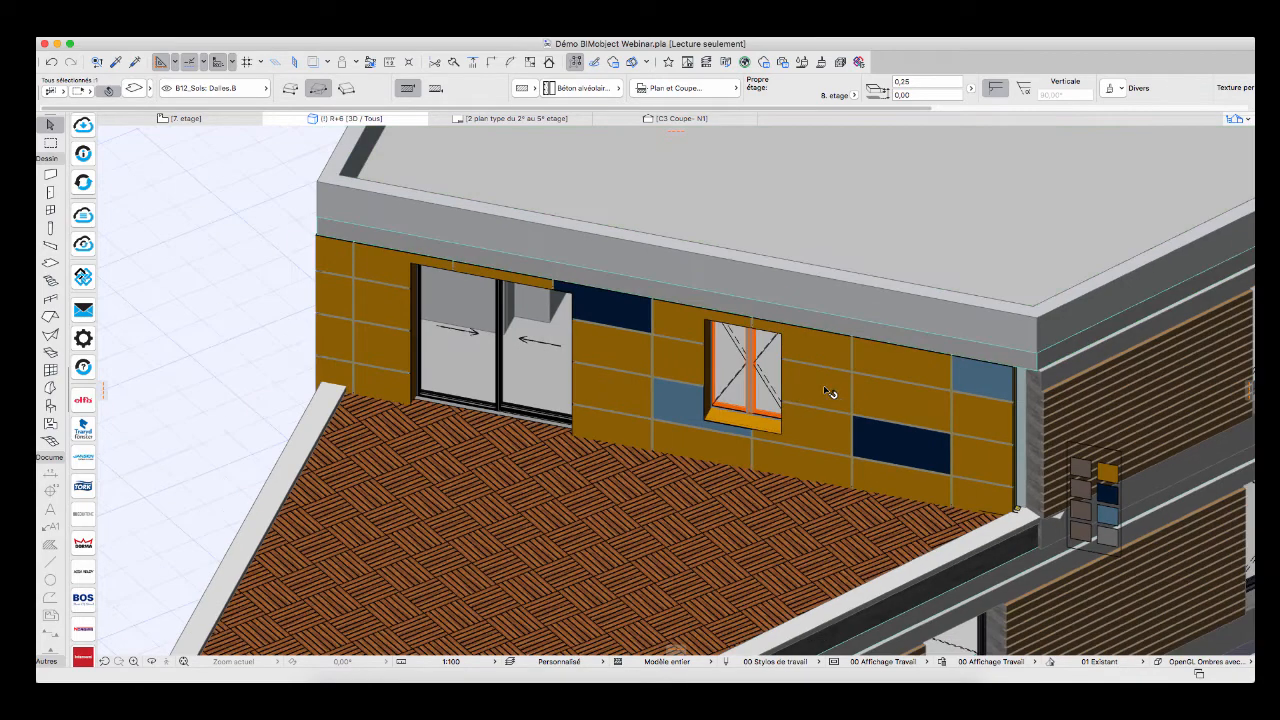
right_click(825, 387)
click(823, 366)
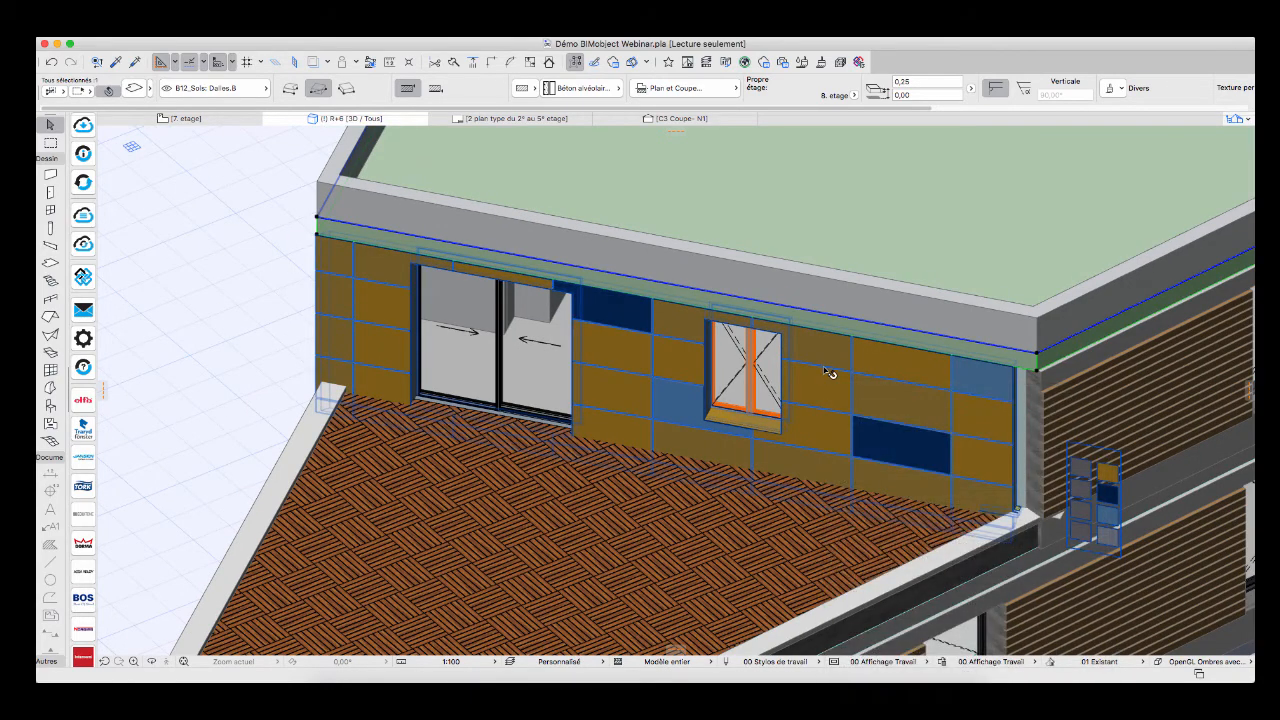
click(830, 373)
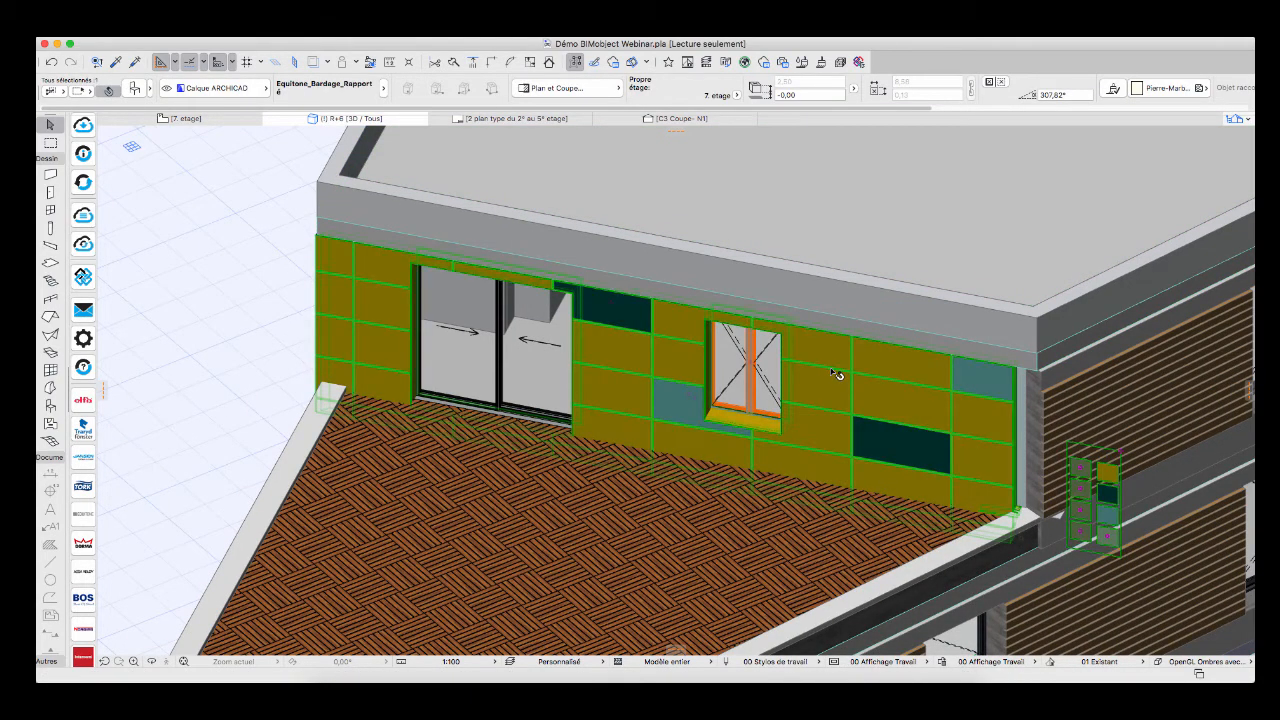
right_click(831, 372)
click(842, 375)
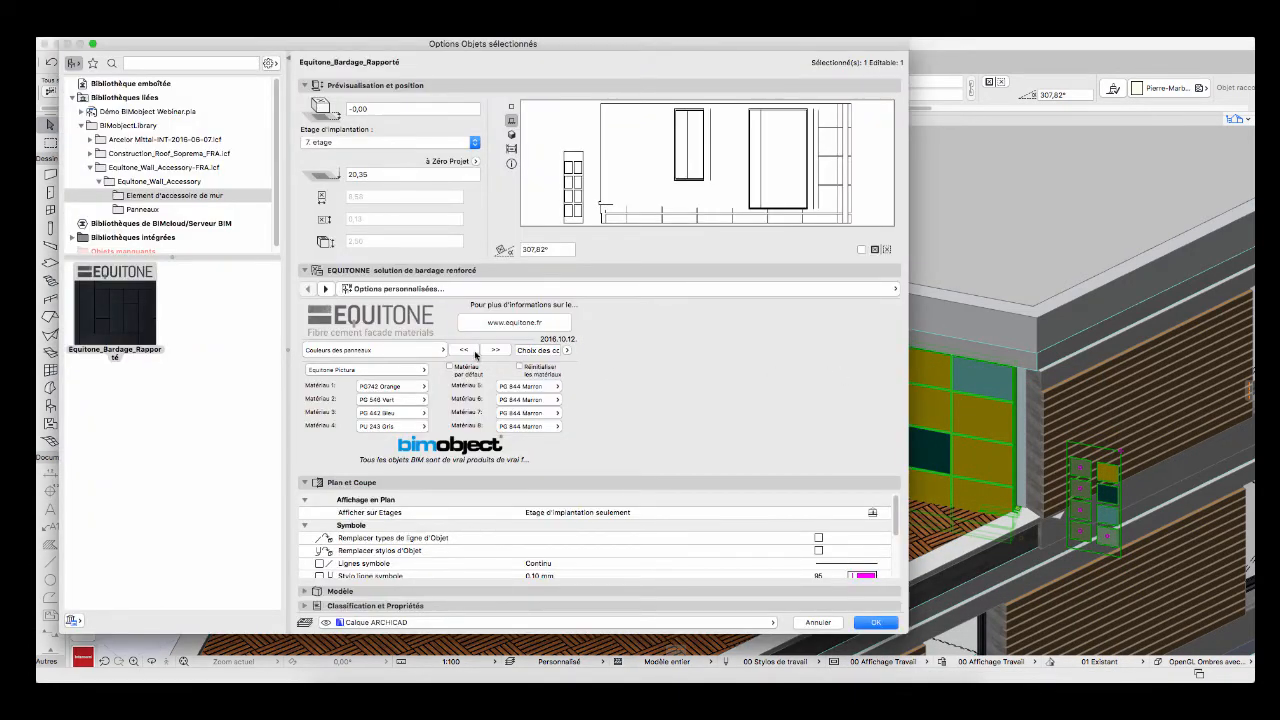
click(474, 353)
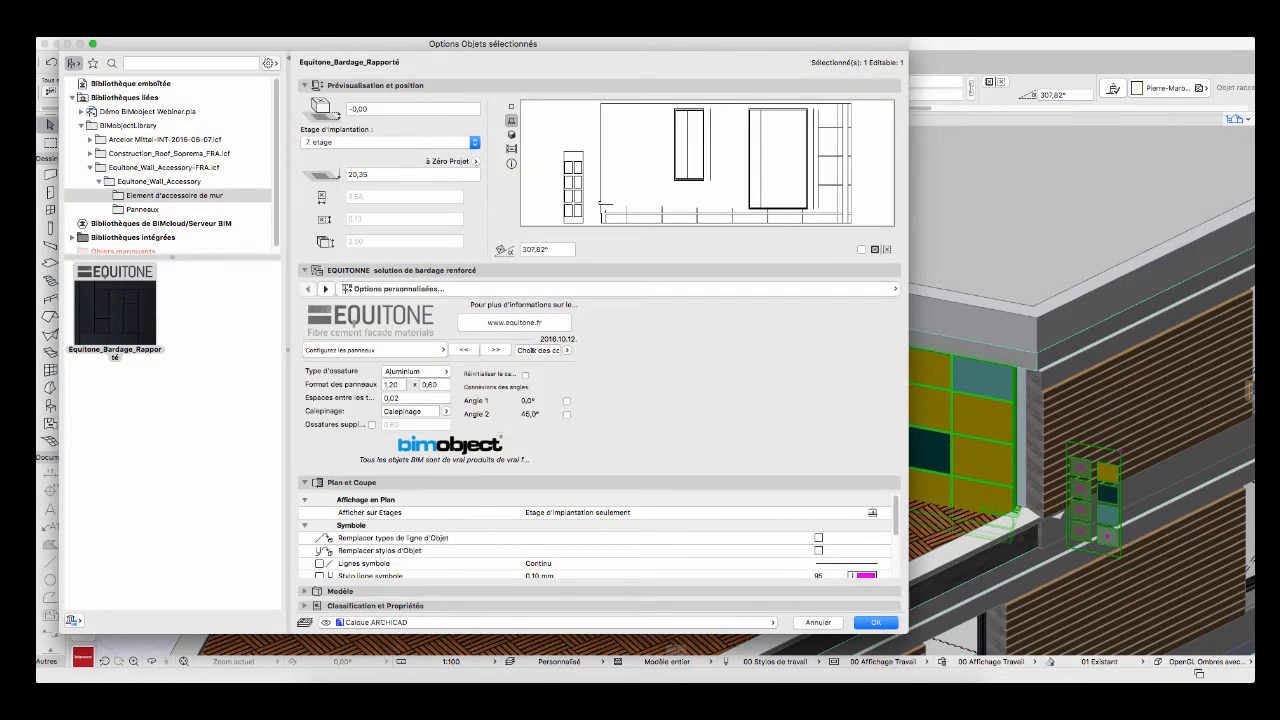
click(567, 351)
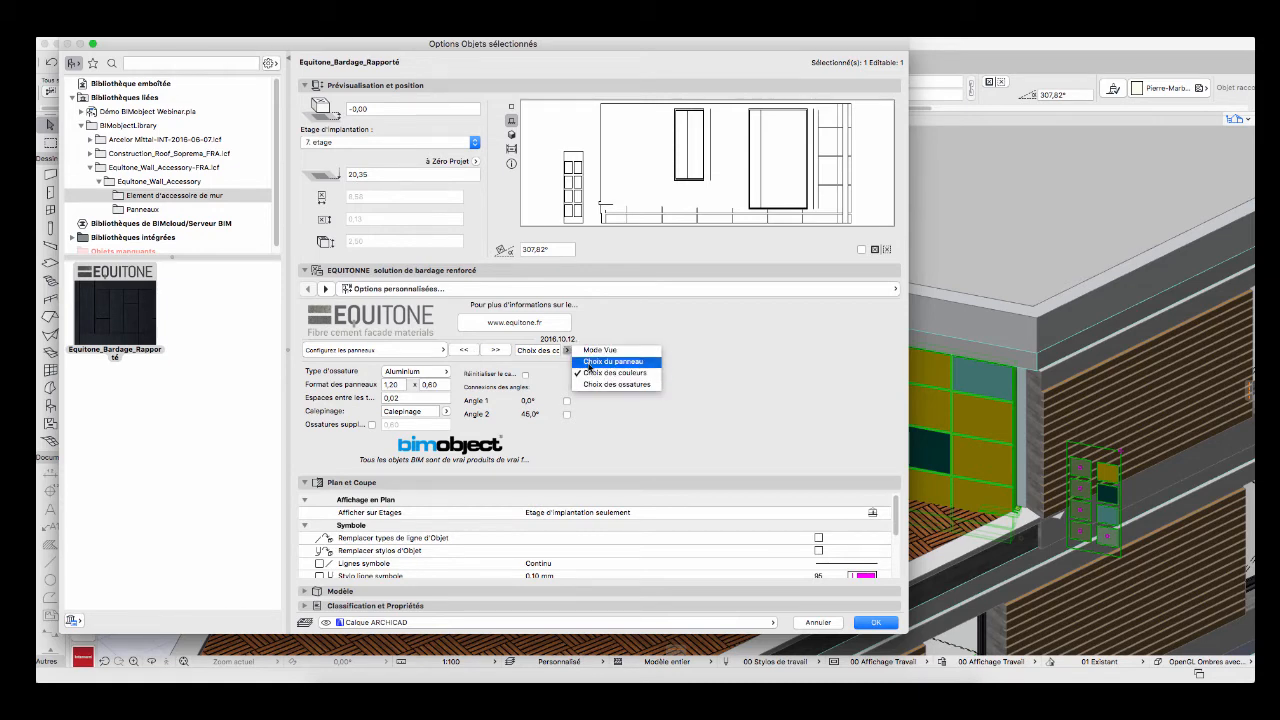
click(588, 363)
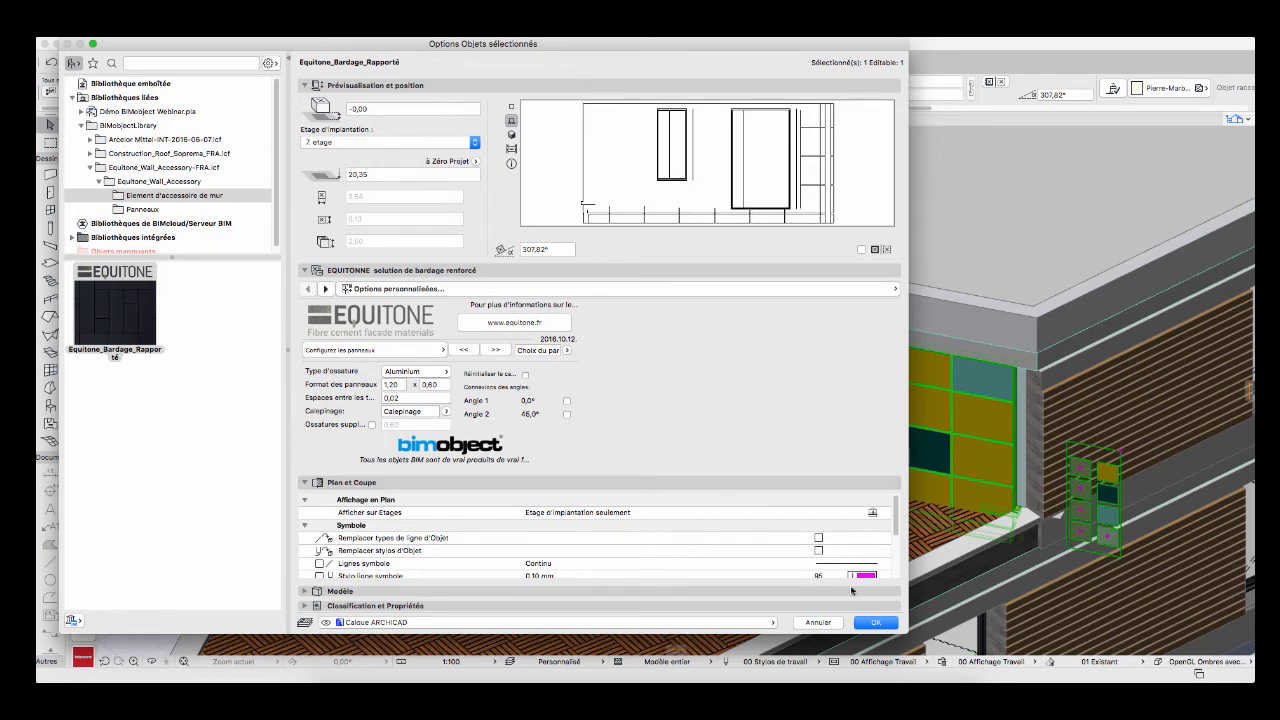
click(872, 622)
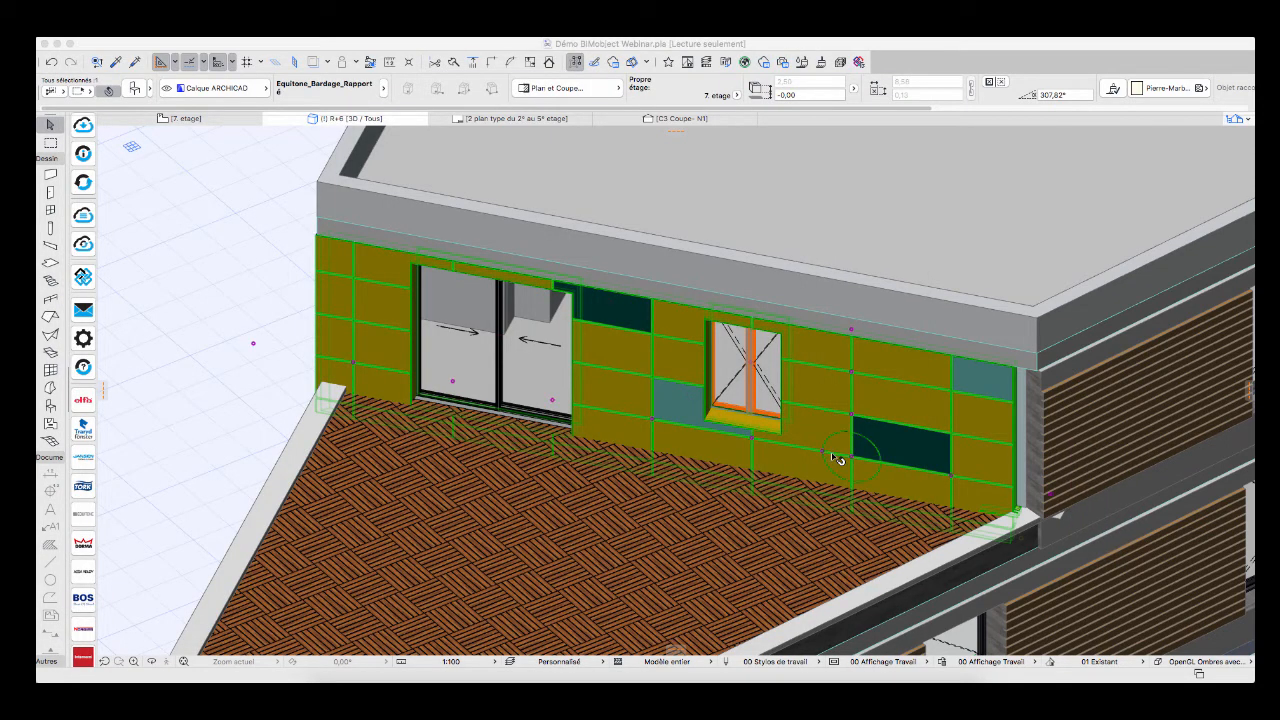
Raise the cladding's upper horizontal joint to a row height of about 0.96 and lower the middle joint to about 0.12
click(853, 369)
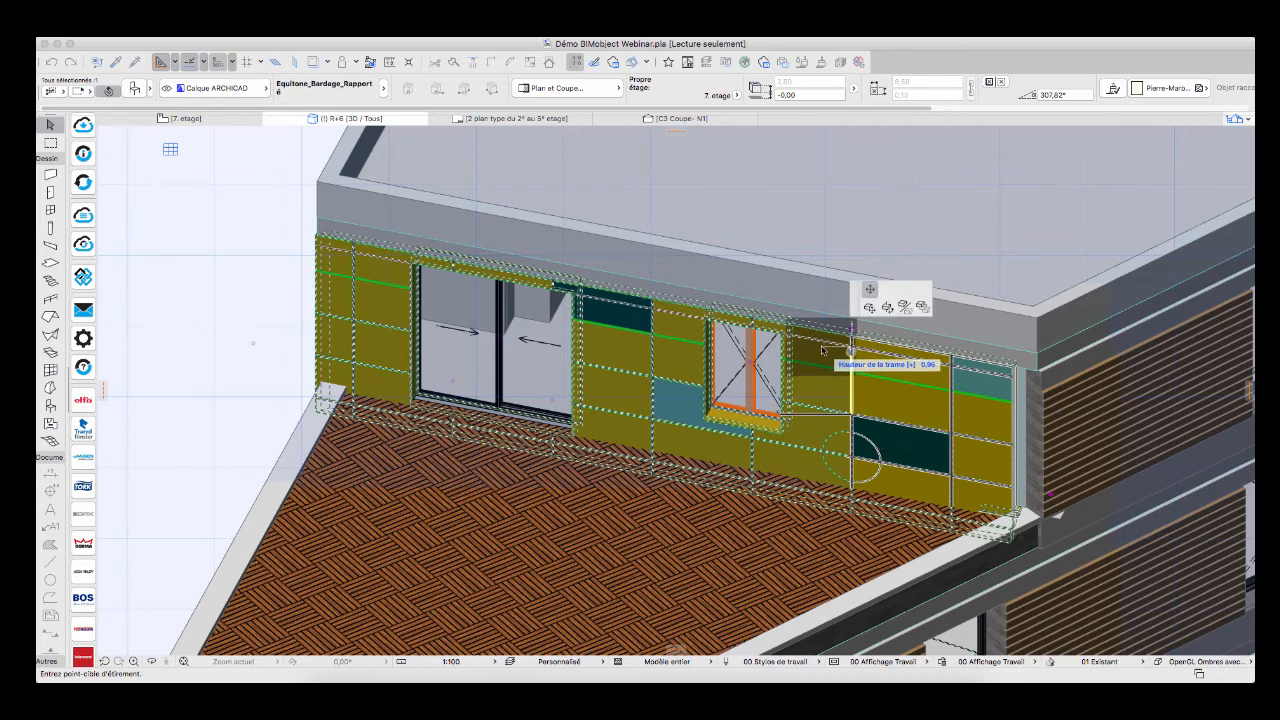
click(825, 345)
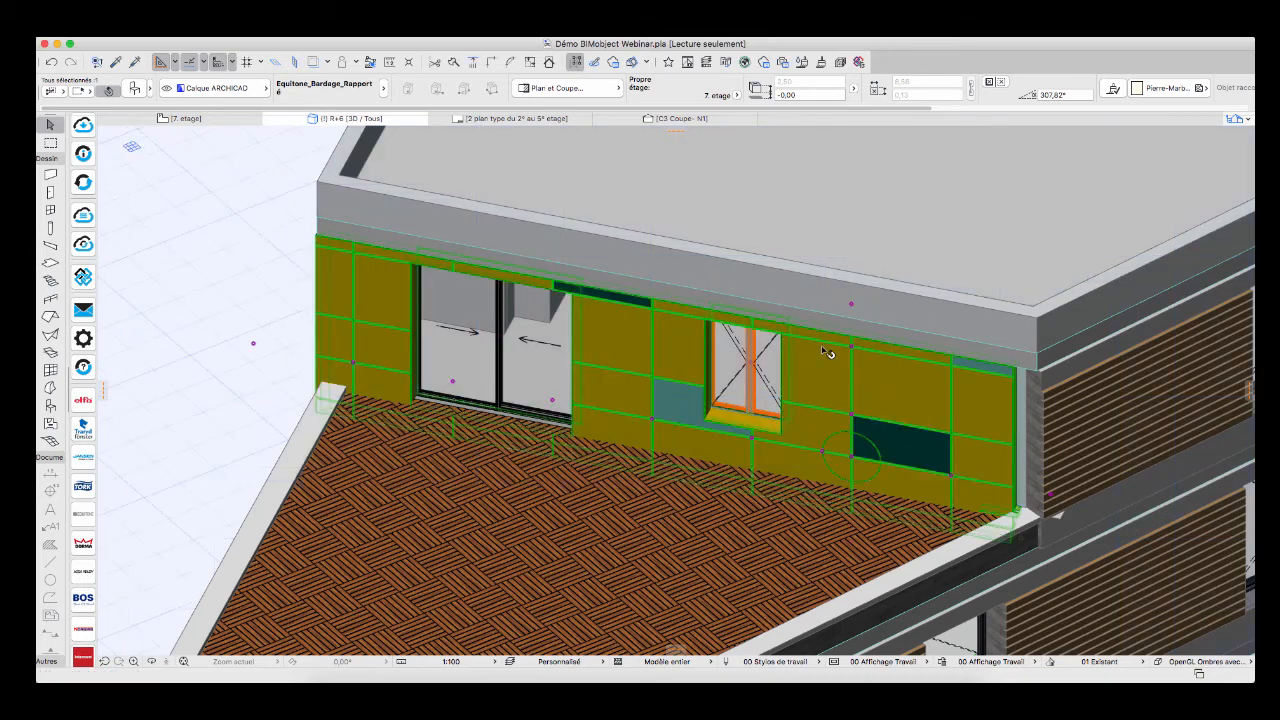
click(852, 415)
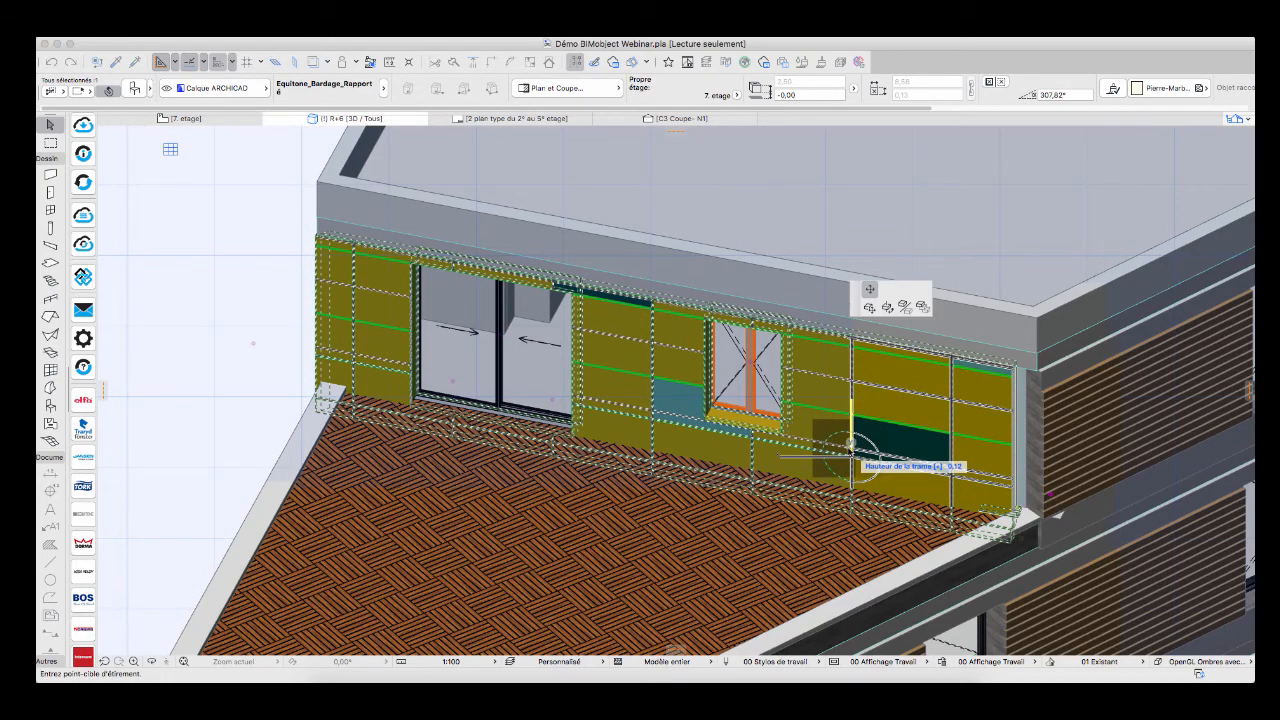
click(640, 405)
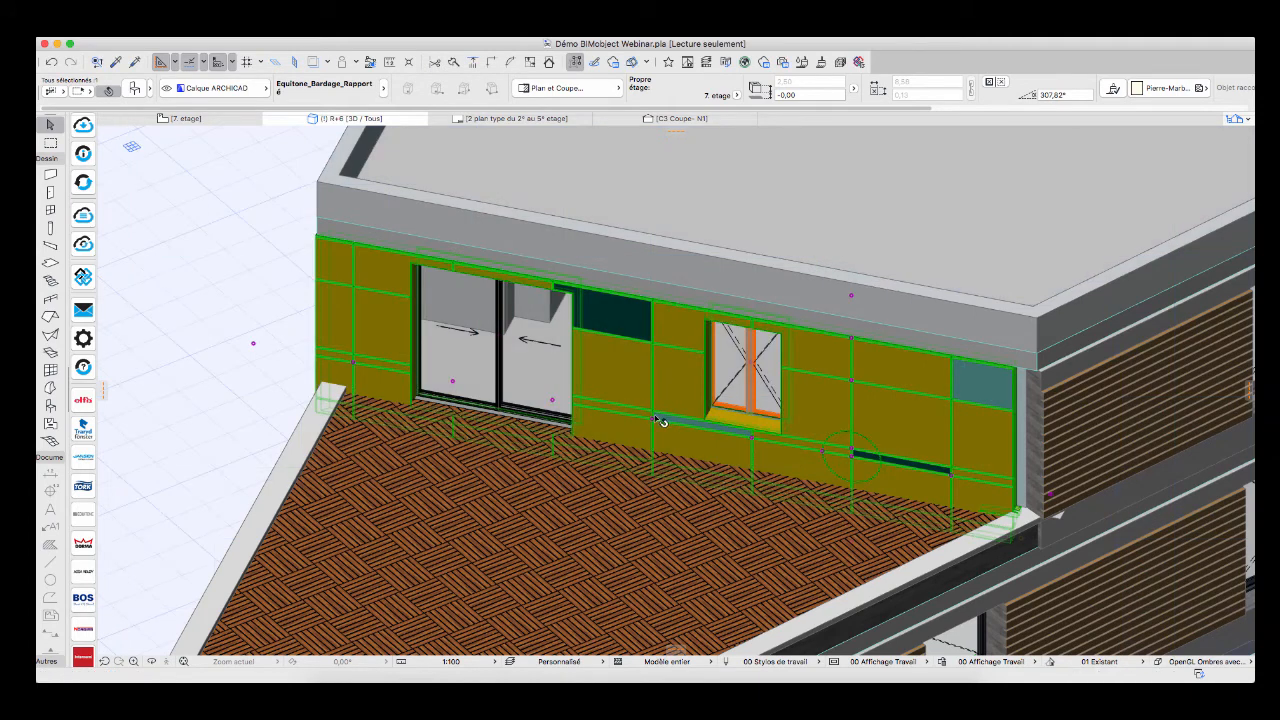
Shift the vertical panel joint left of the window towards it, to a grid width of about 0.87, and deselect the cladding
click(655, 423)
click(665, 420)
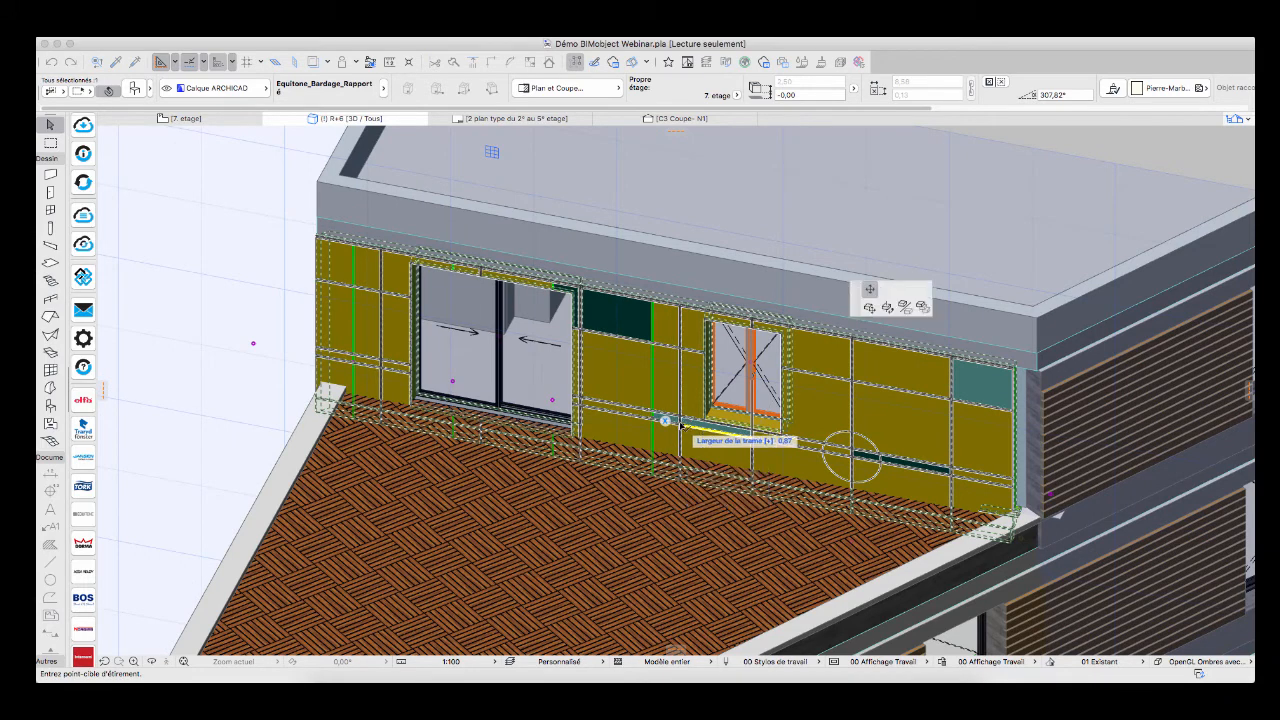
click(680, 426)
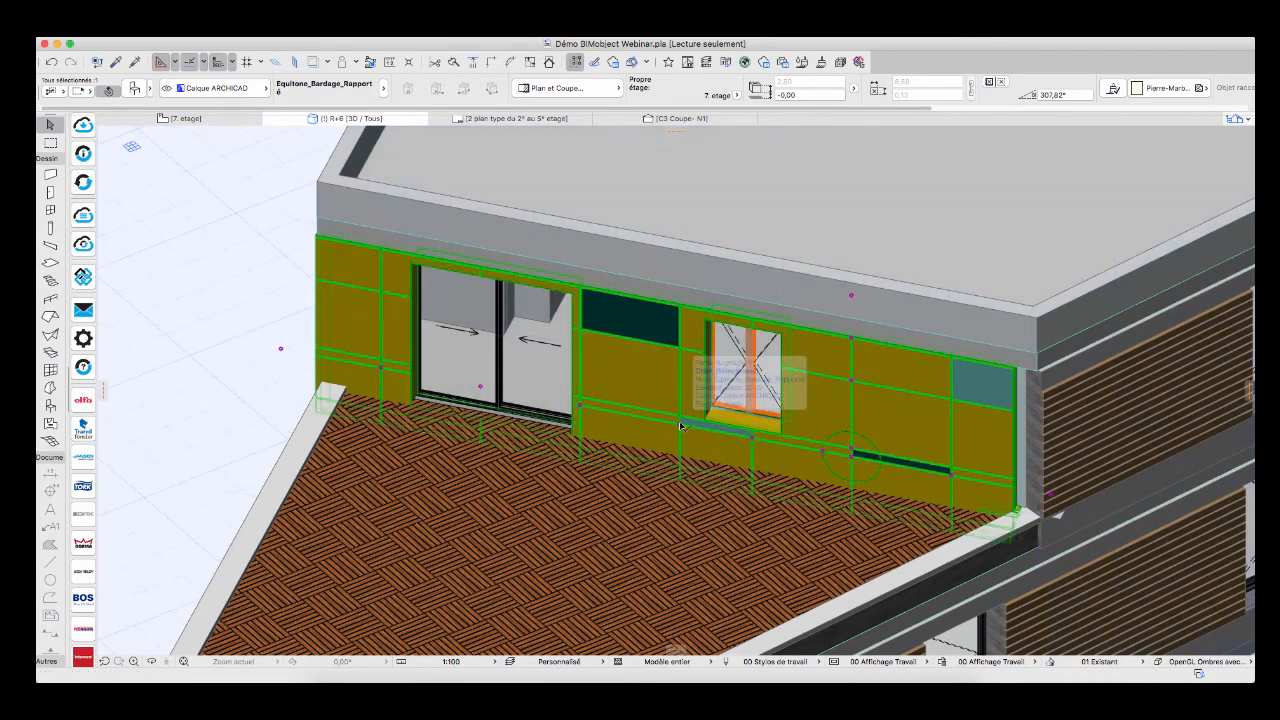
click(733, 209)
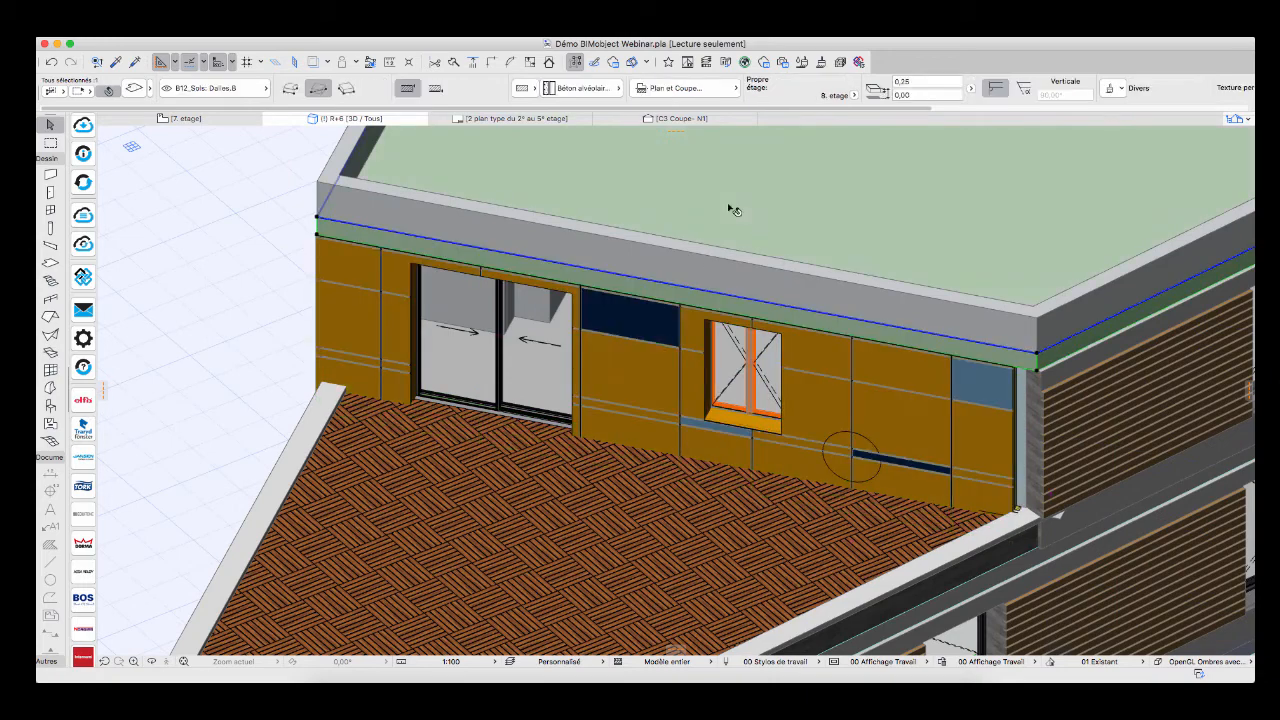
Open the Equitone cladding's settings and review its thickness, colour and opening-surround pages, ending on Configurez les panneaux
click(855, 382)
right_click(855, 382)
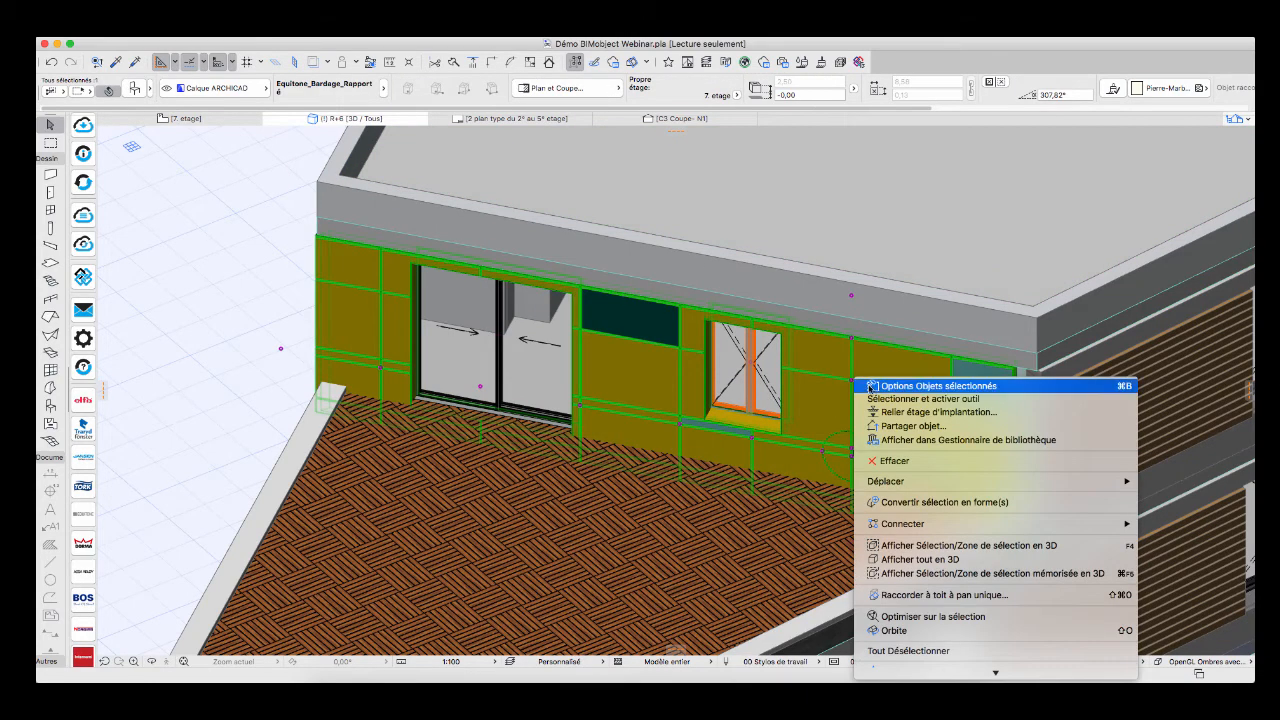
click(874, 389)
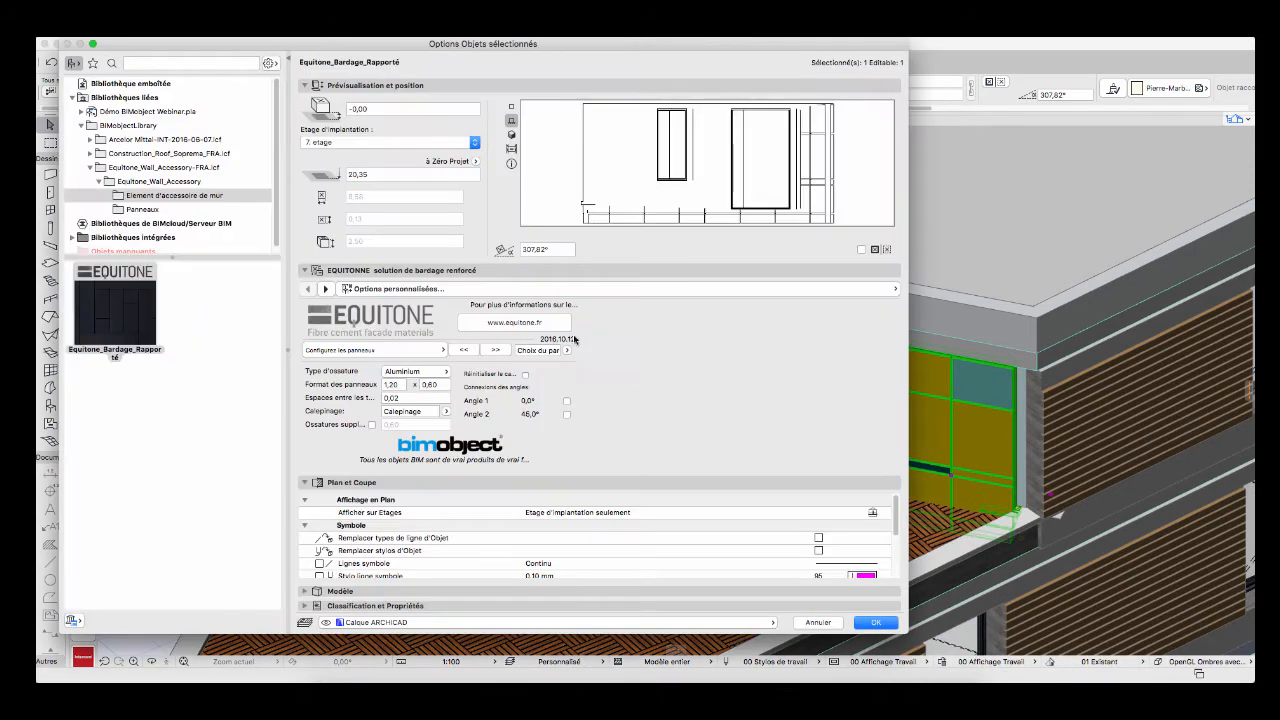
click(469, 350)
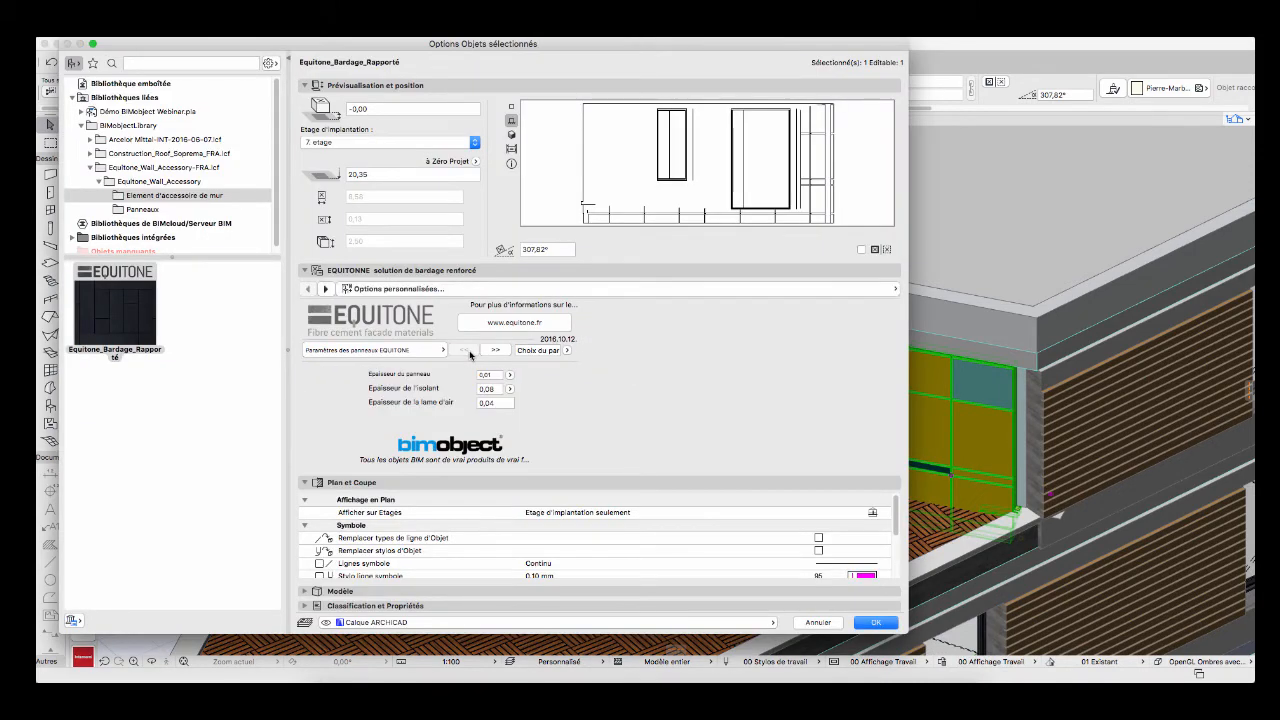
click(494, 351)
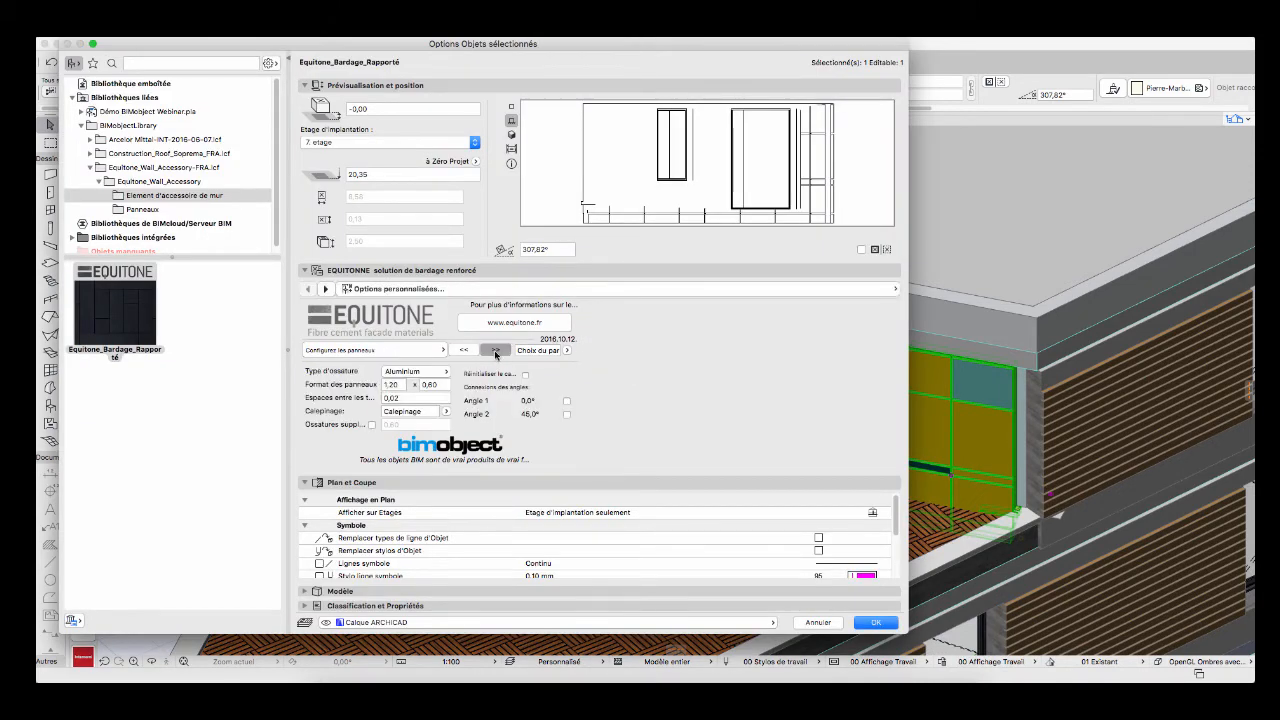
click(494, 350)
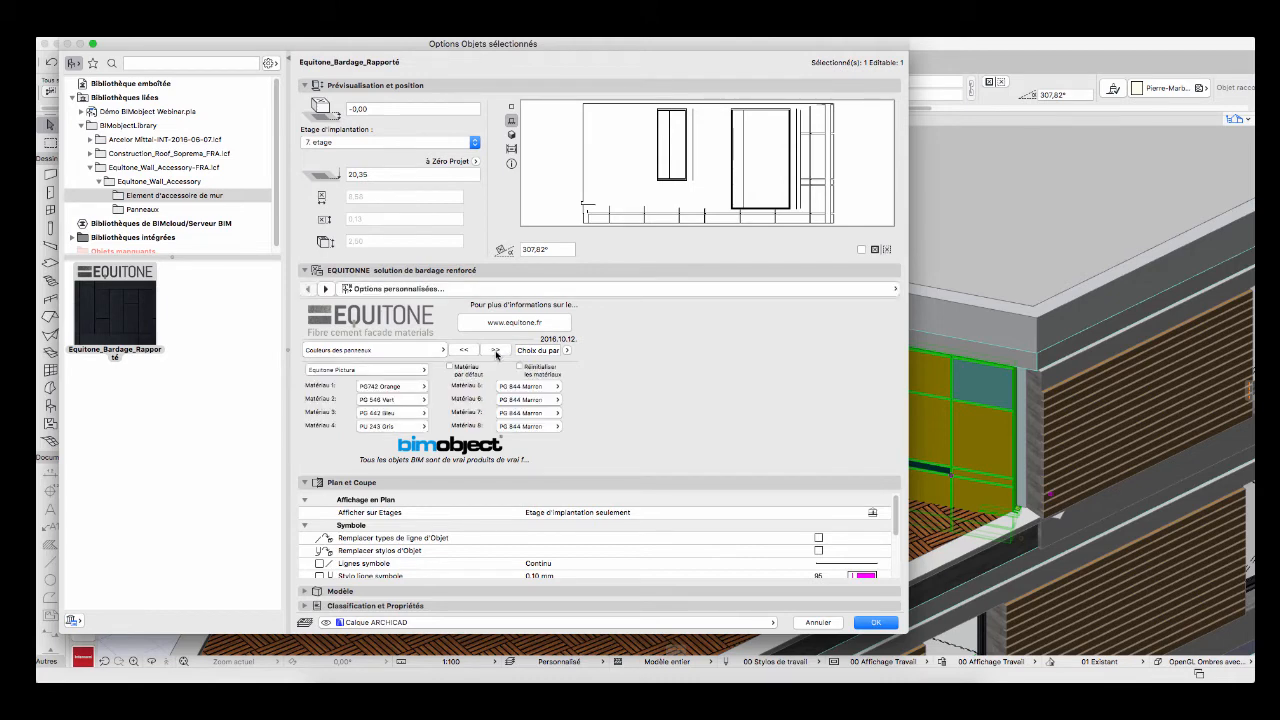
click(495, 350)
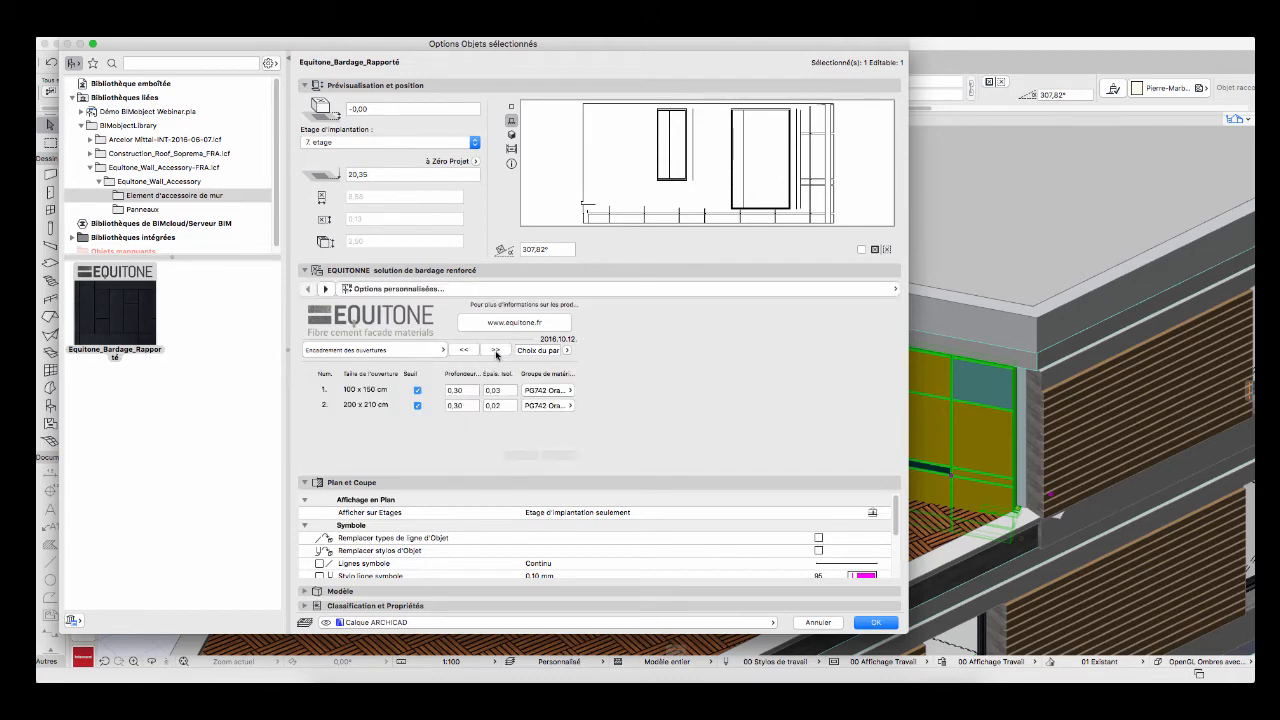
click(466, 351)
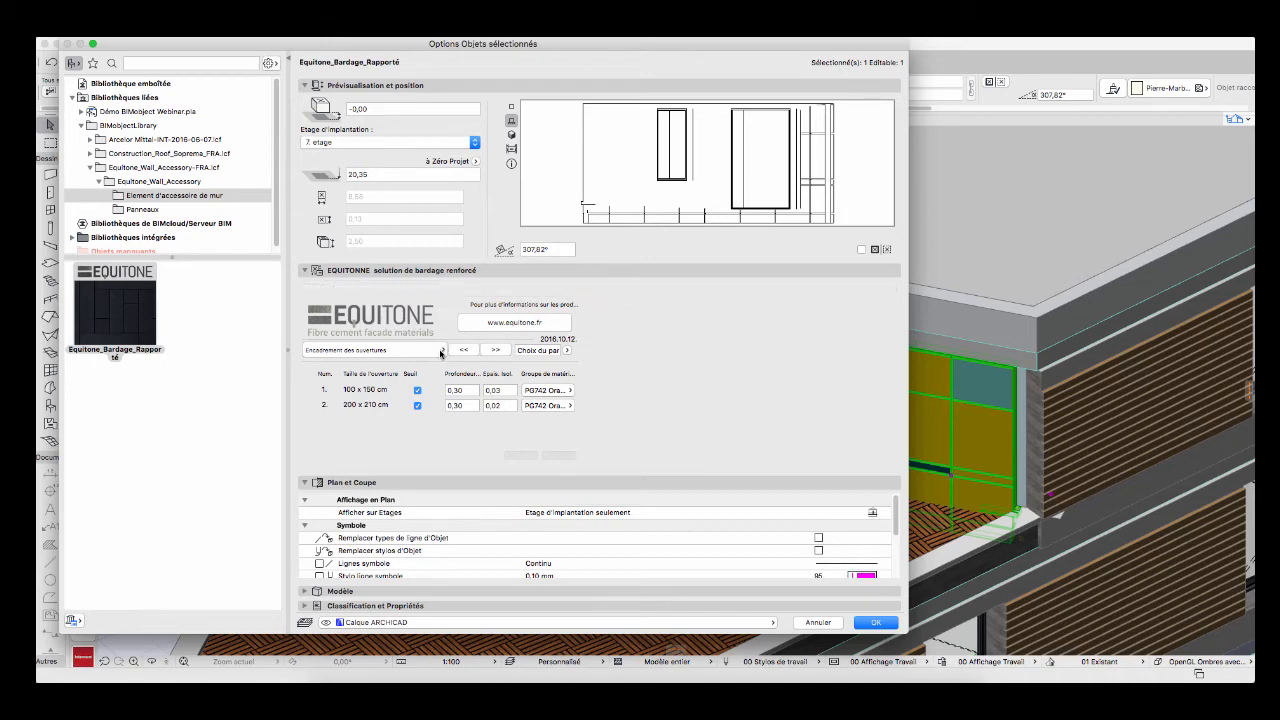
click(443, 351)
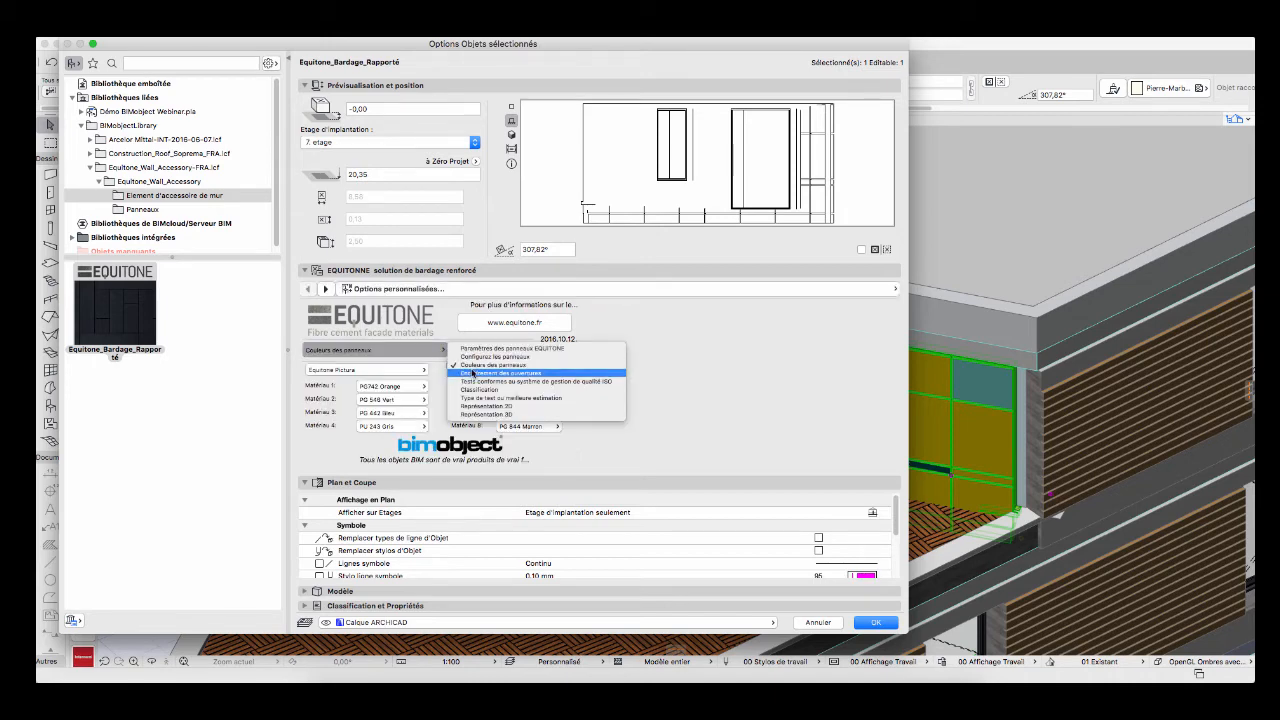
click(472, 357)
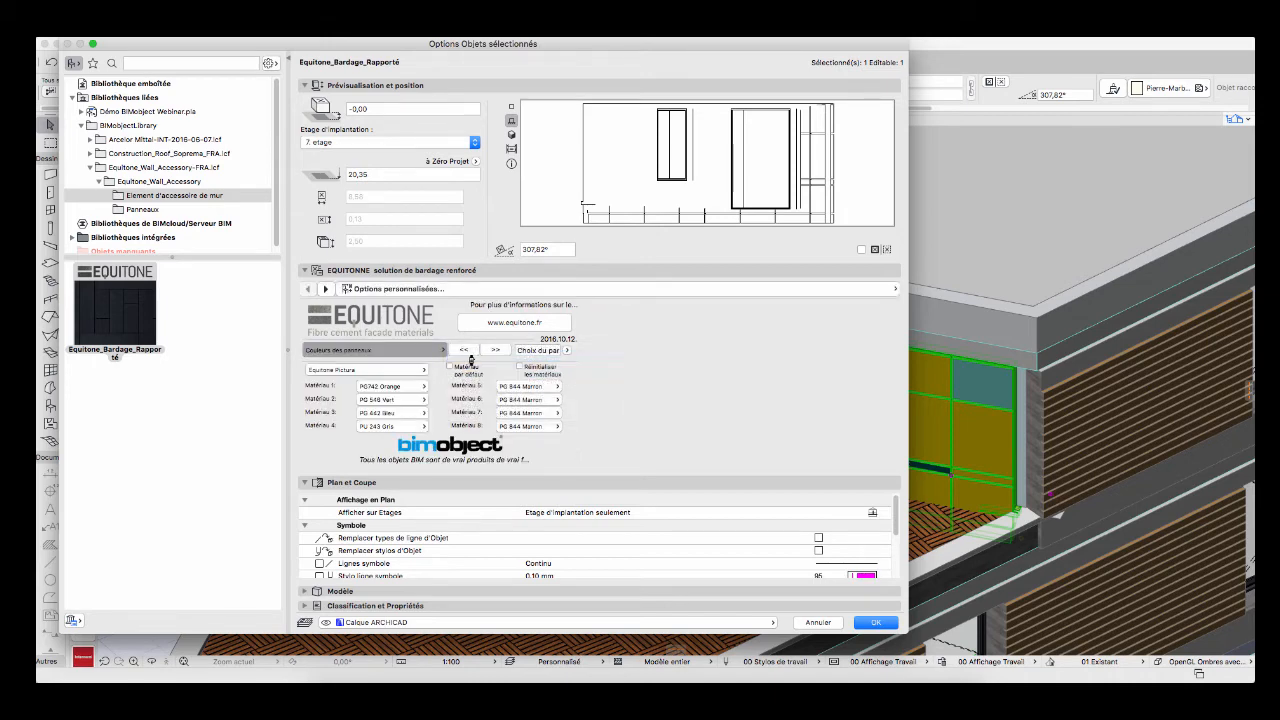
Set the cladding's graphical editing mode to Choix des ossatures and apply the settings
click(569, 353)
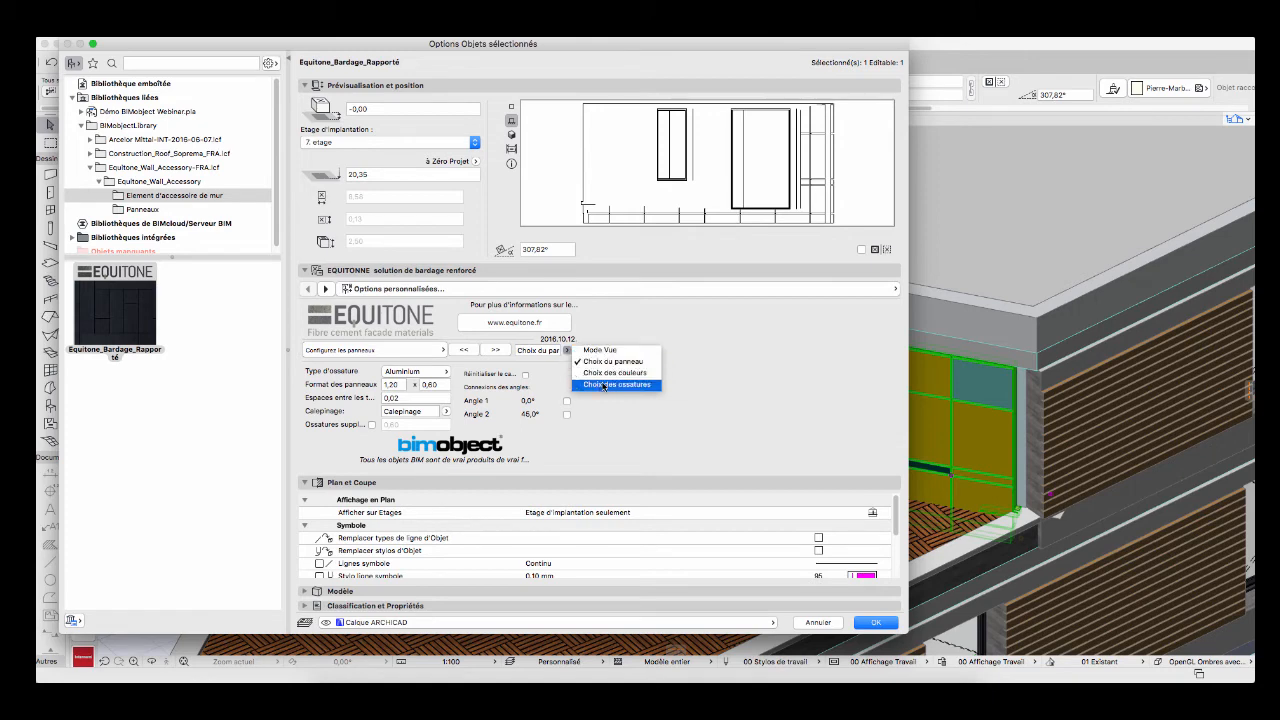
click(601, 383)
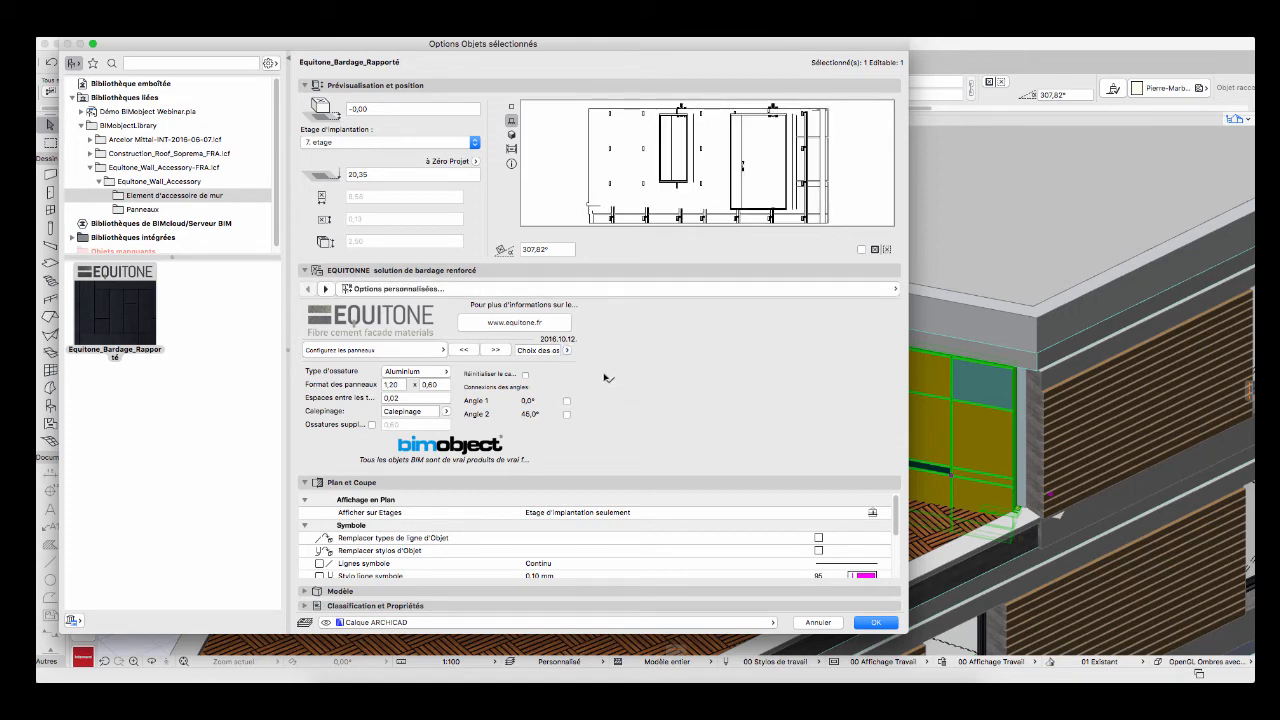
click(877, 623)
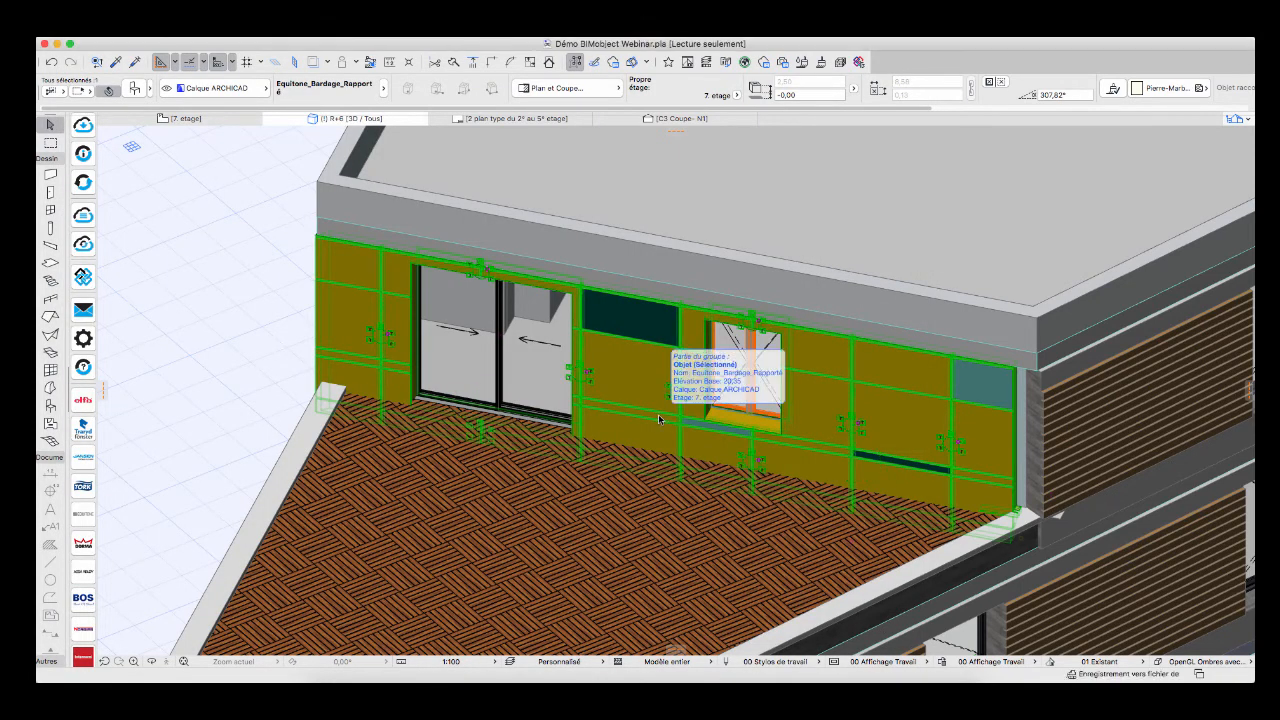
Try to change the framing type at the selector beside the sliding door using its angular handle, and cancel the edit
scroll(482, 272, up, 2)
scroll(480, 270, up, 3)
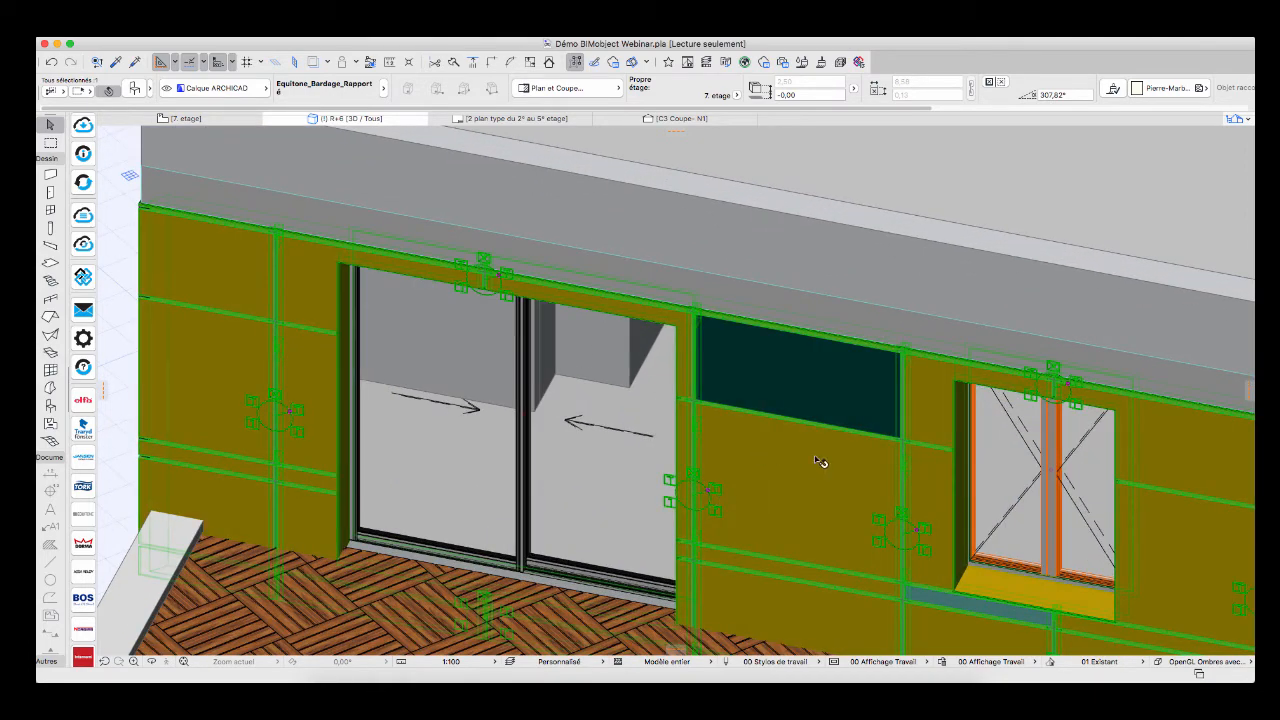
key(Escape)
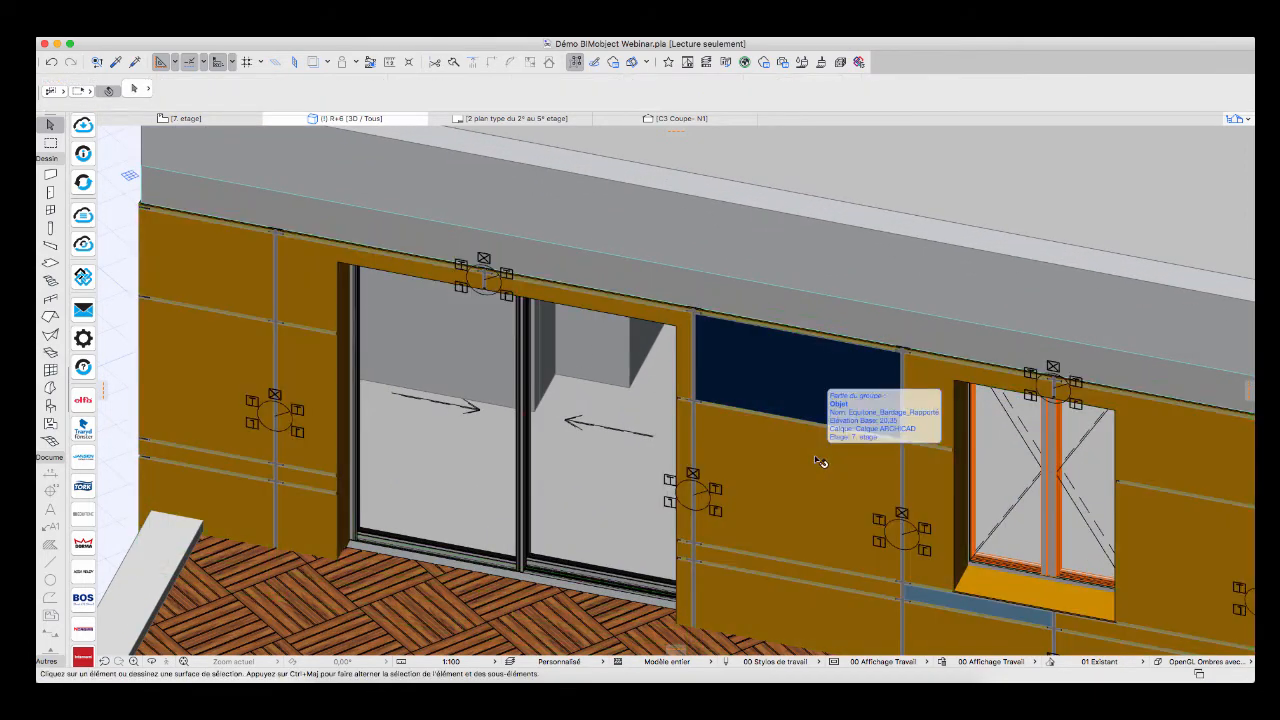
click(710, 497)
click(710, 494)
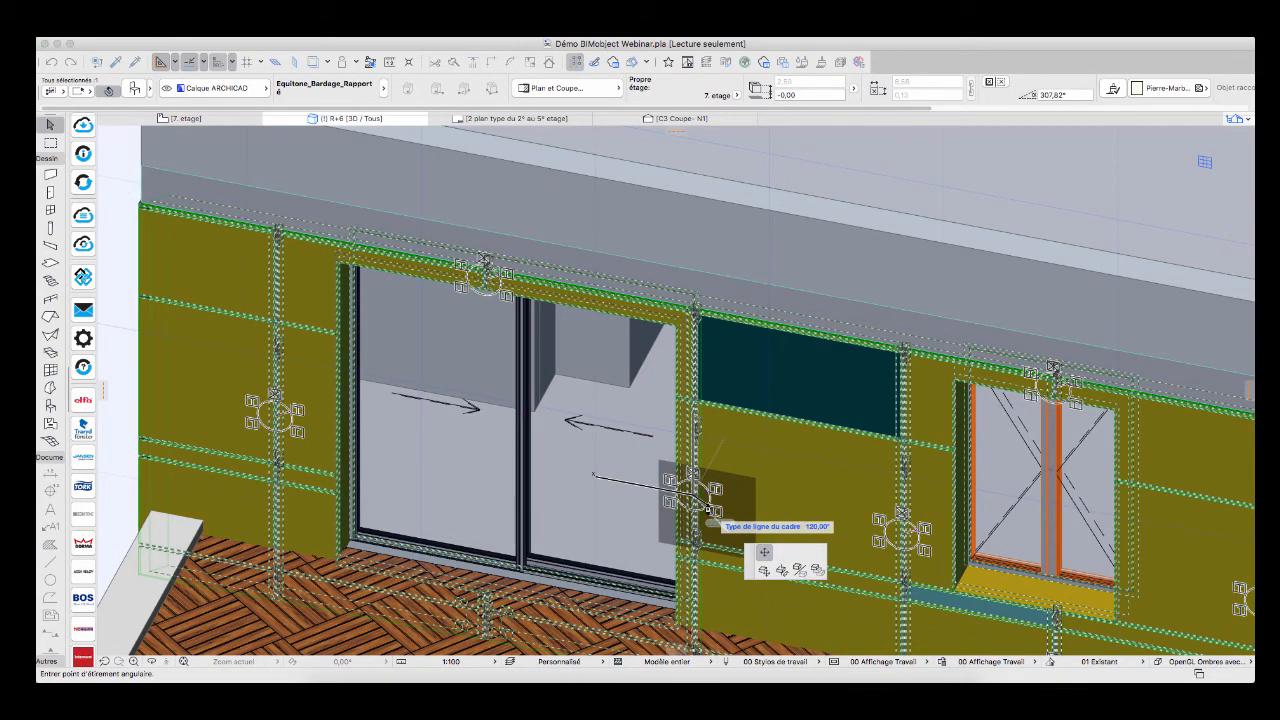
key(Escape)
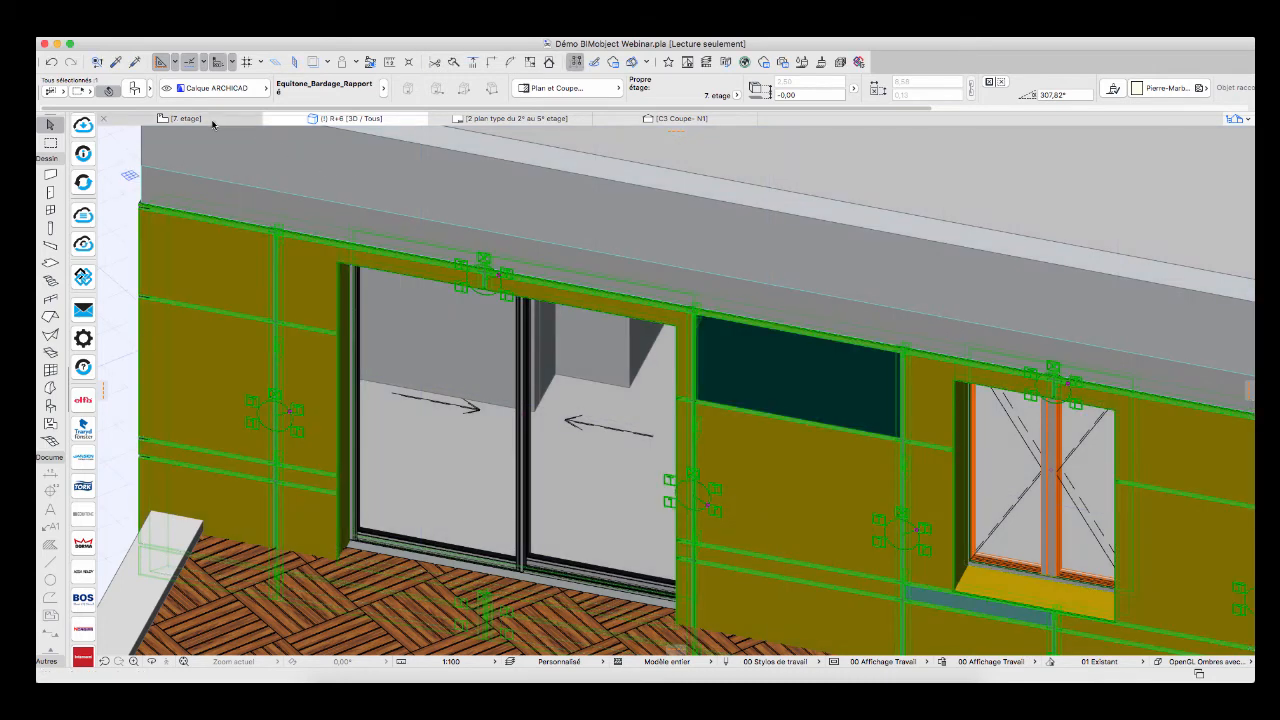
Open the 7. etage plan and examine the cladding's framing and insulation detail at the opening's corner
click(210, 118)
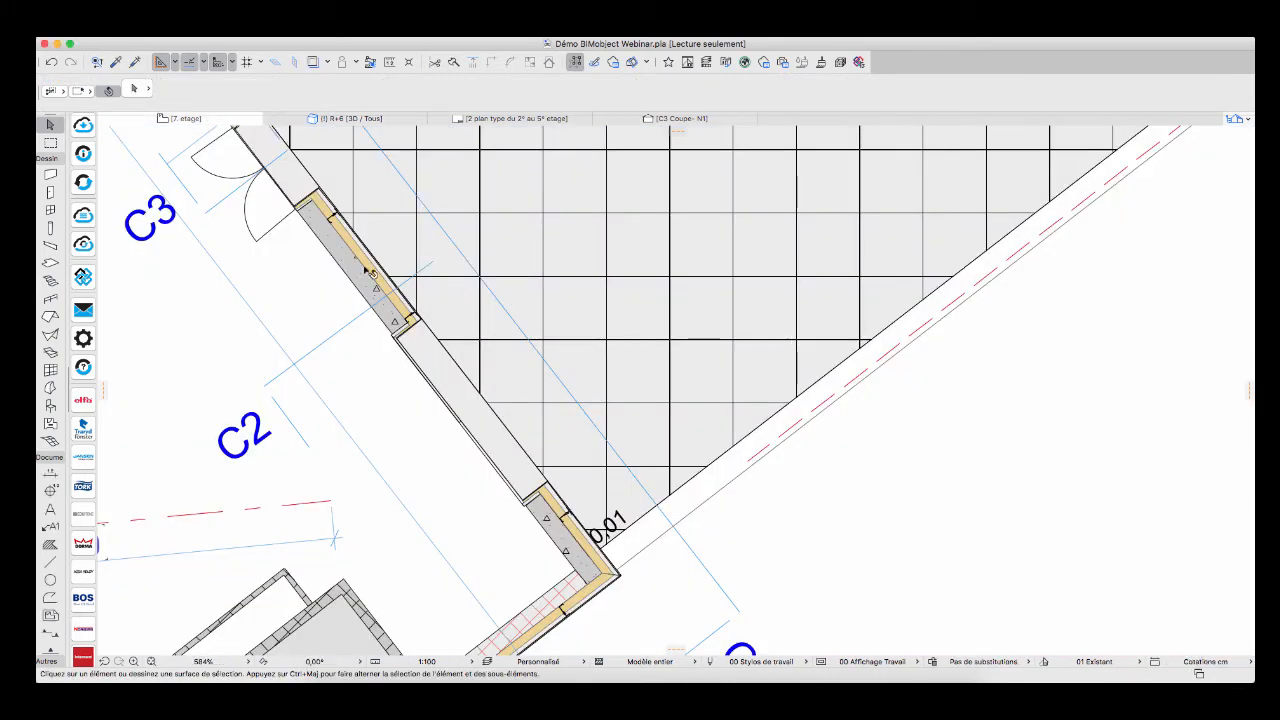
scroll(420, 315, up, 10)
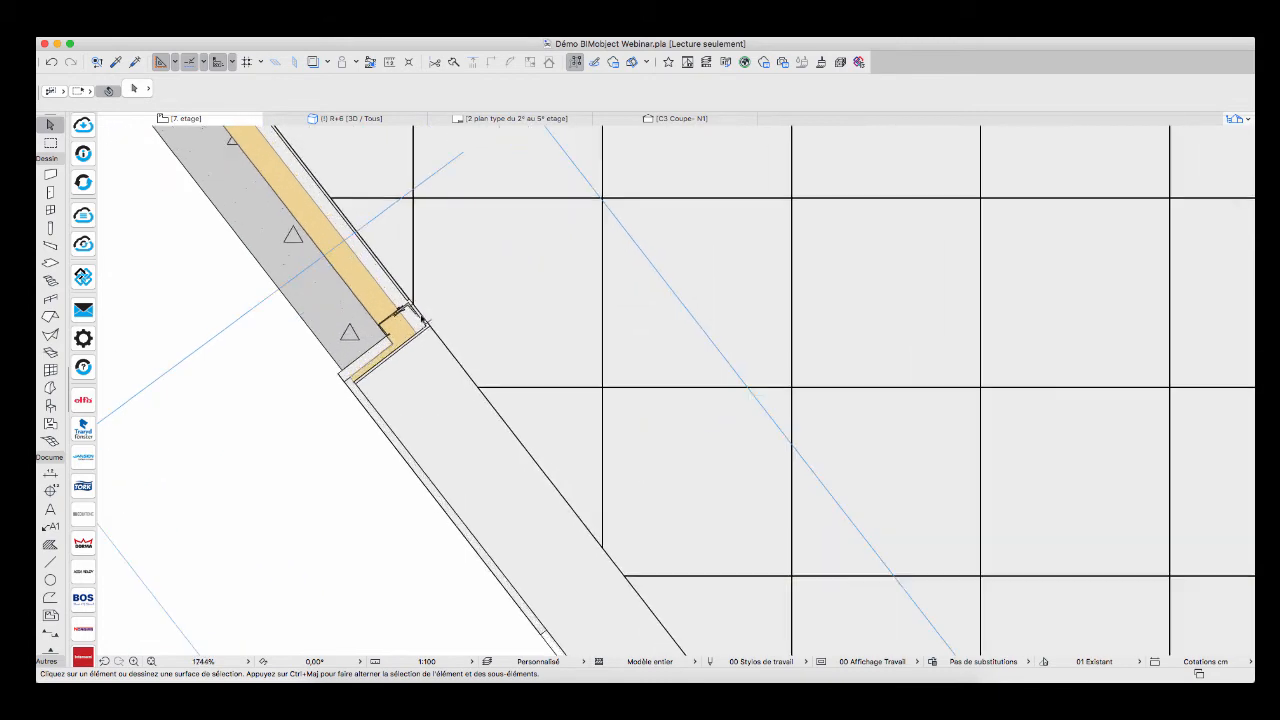
scroll(420, 315, up, 2)
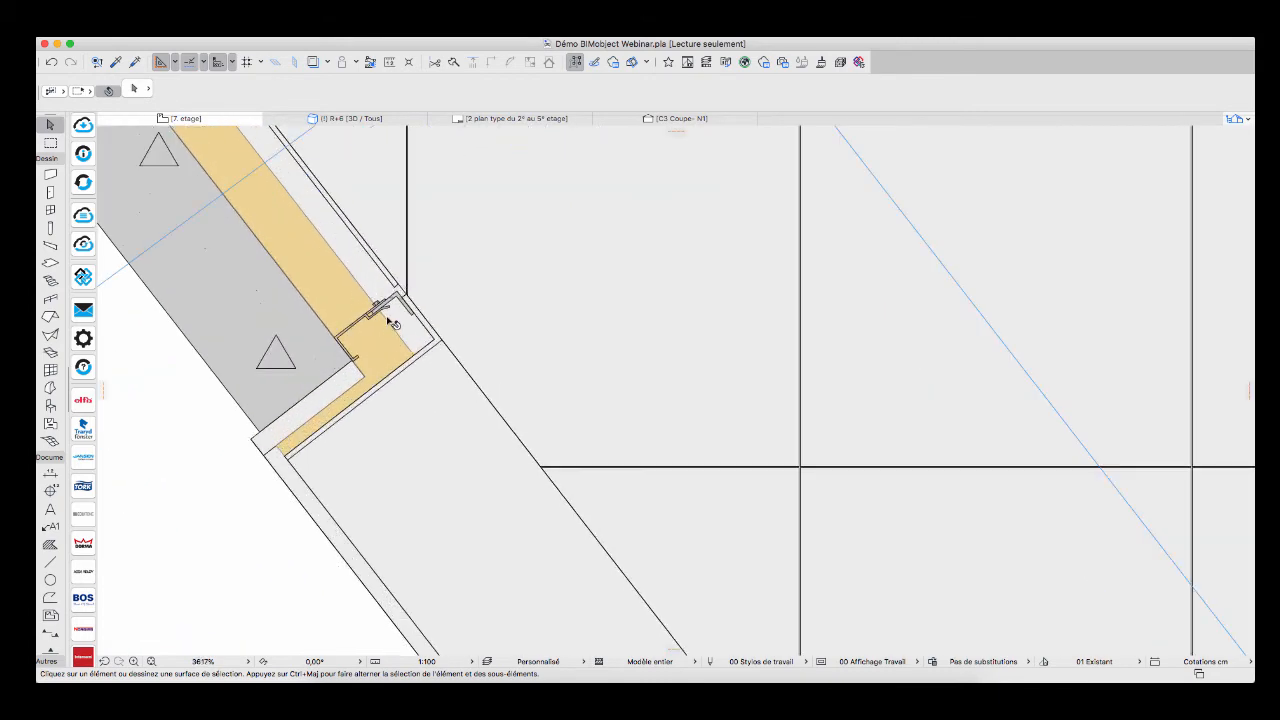
Set the 7. etage plan's scale to 1:5 and examine the detailed drawing of the two-leaf window at opening C3
scroll(392, 322, down, 12)
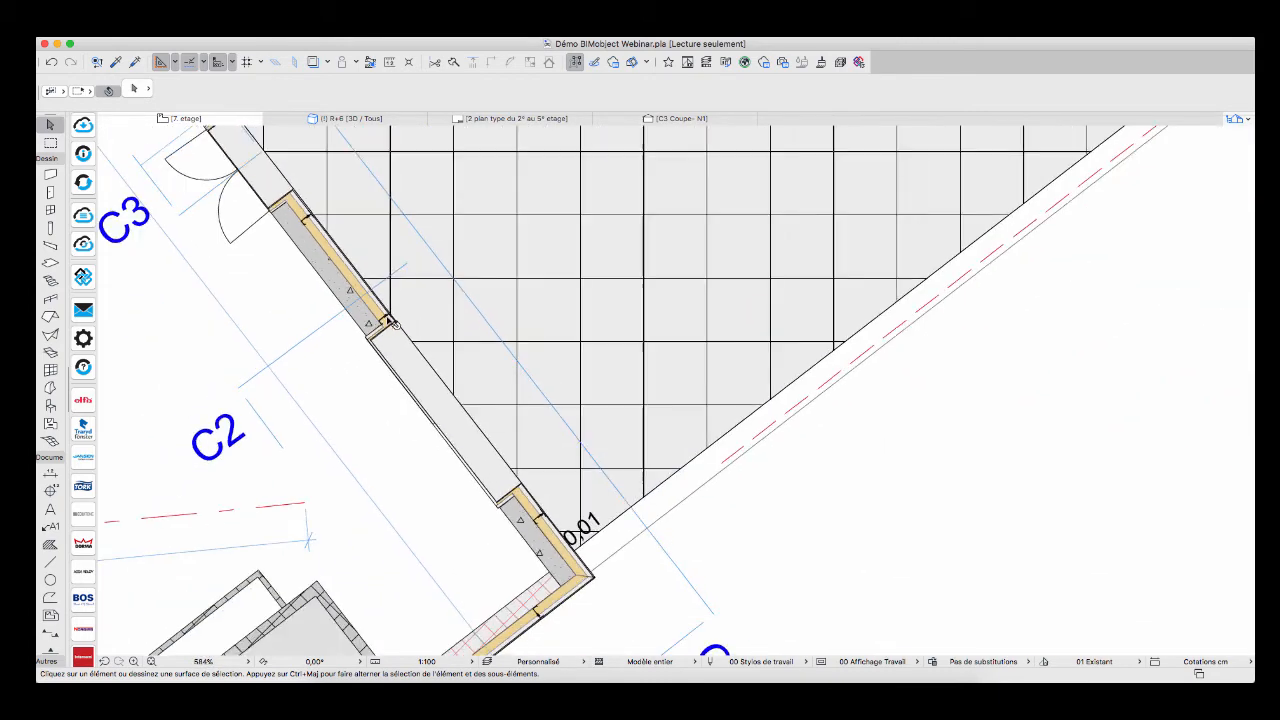
scroll(392, 322, down, 2)
middle_drag(409, 283, 569, 352)
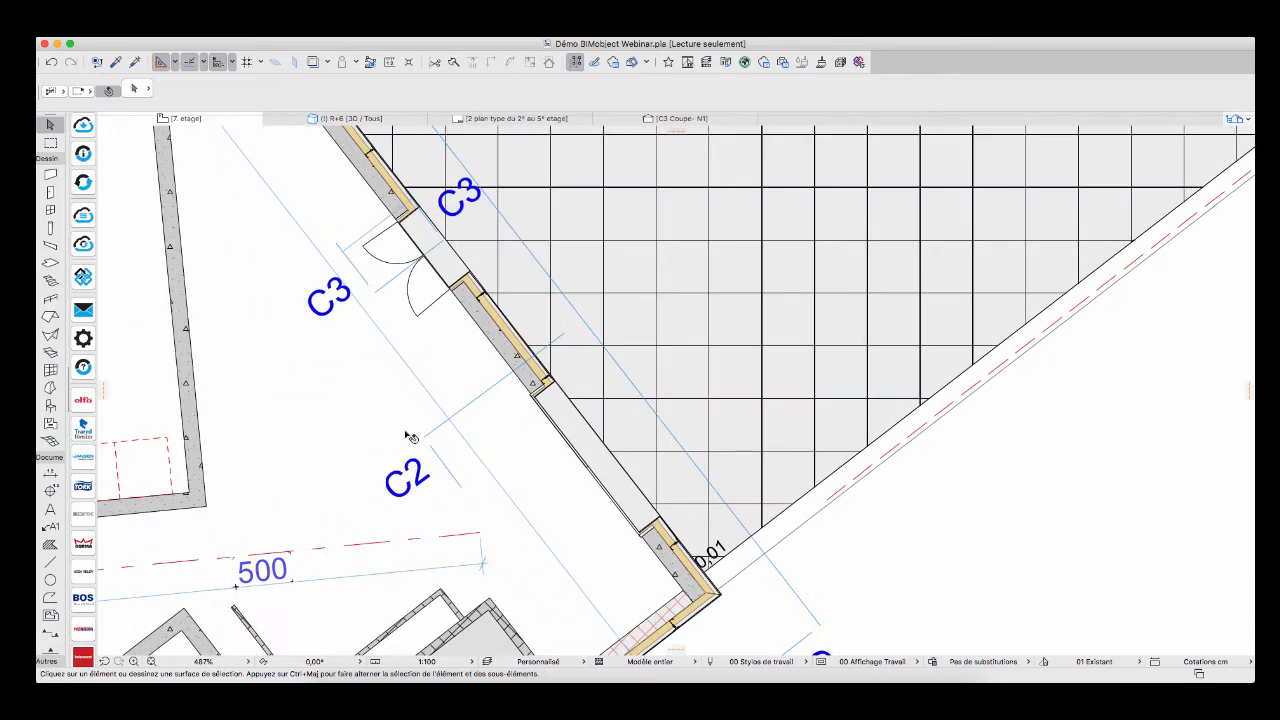
scroll(409, 415, up, 1)
middle_drag(407, 401, 546, 541)
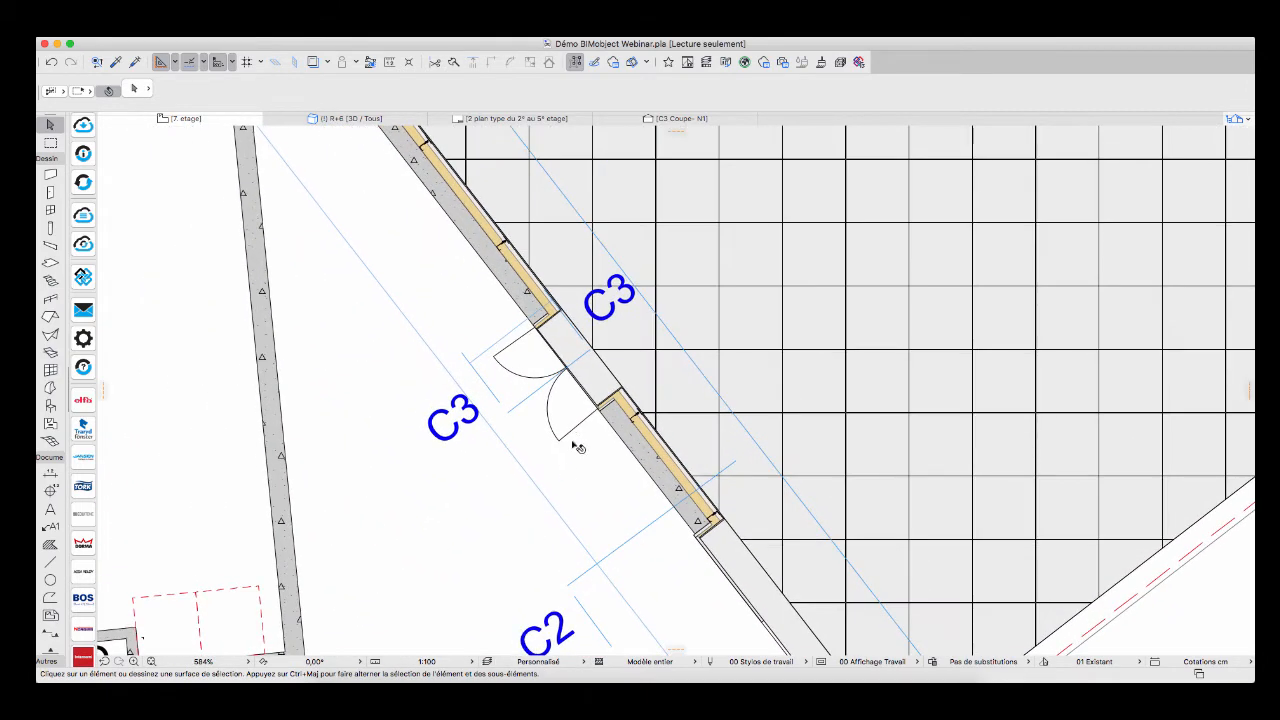
click(468, 662)
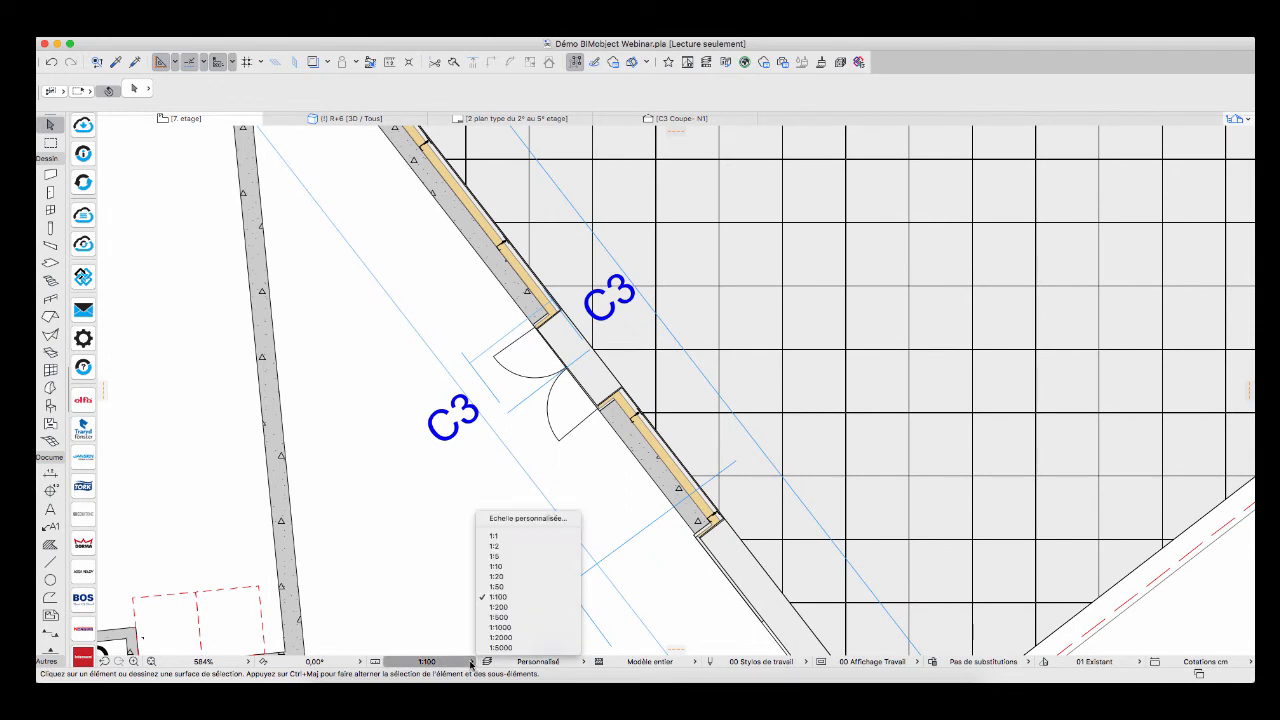
click(494, 556)
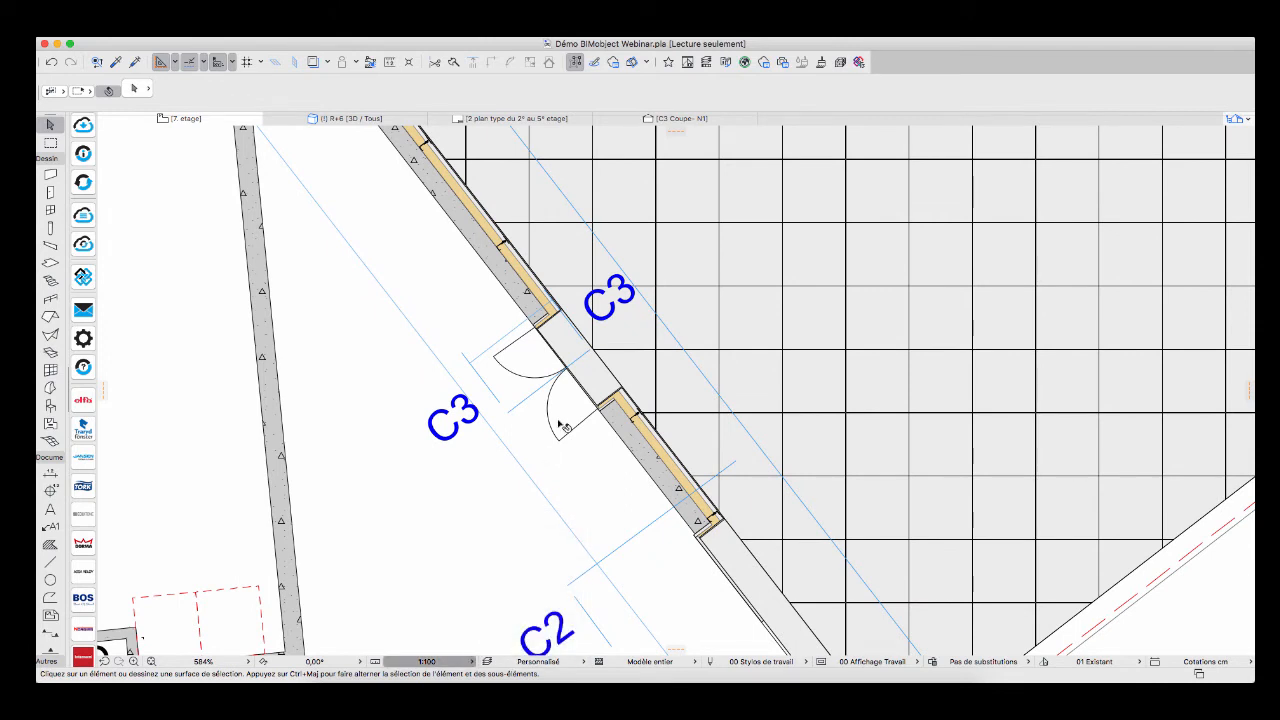
scroll(569, 441, down, 10)
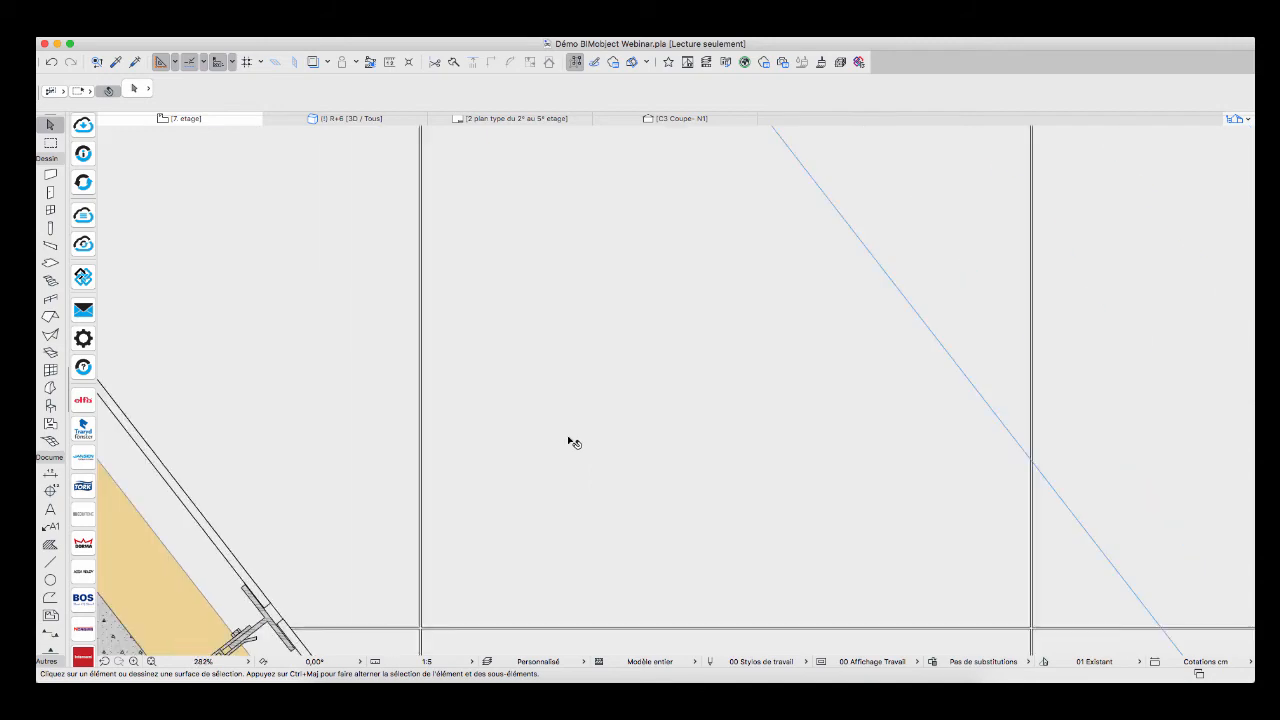
scroll(623, 417, up, 5)
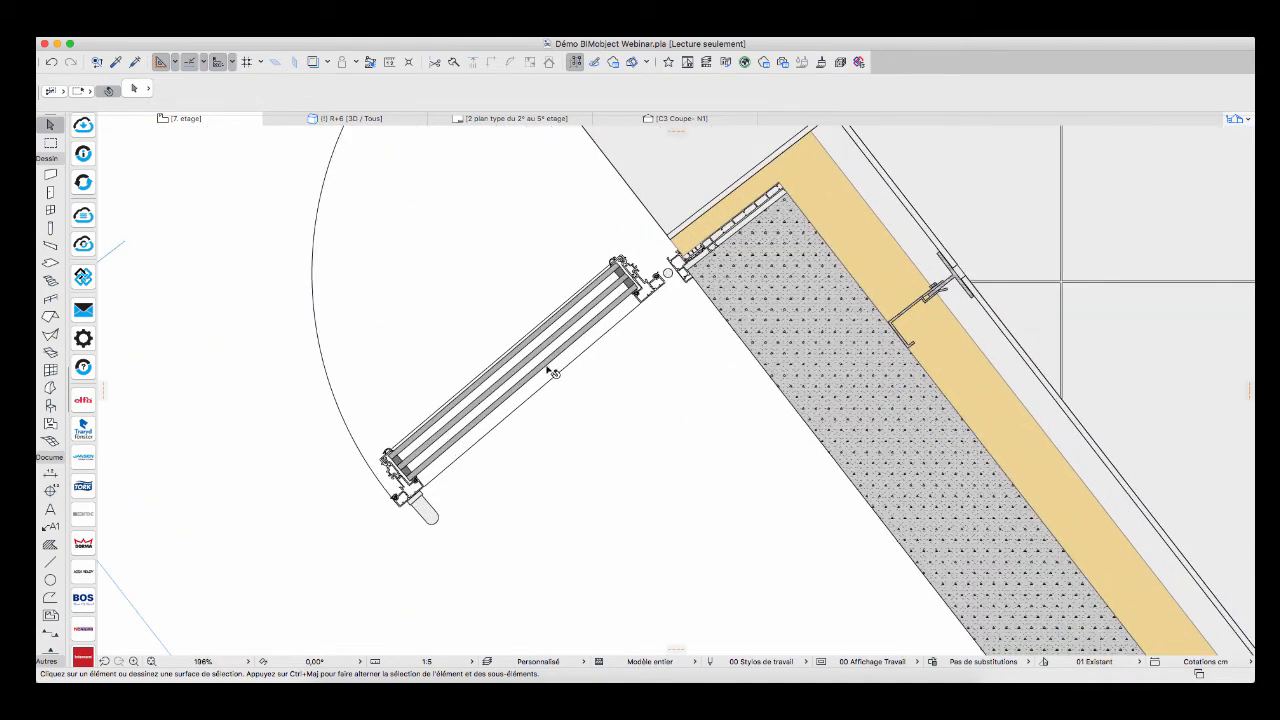
Open the settings of the K-Line two-leaf French window and review its frame thickness types, keeping Type Doublage : D200
click(645, 292)
scroll(645, 292, down, 8)
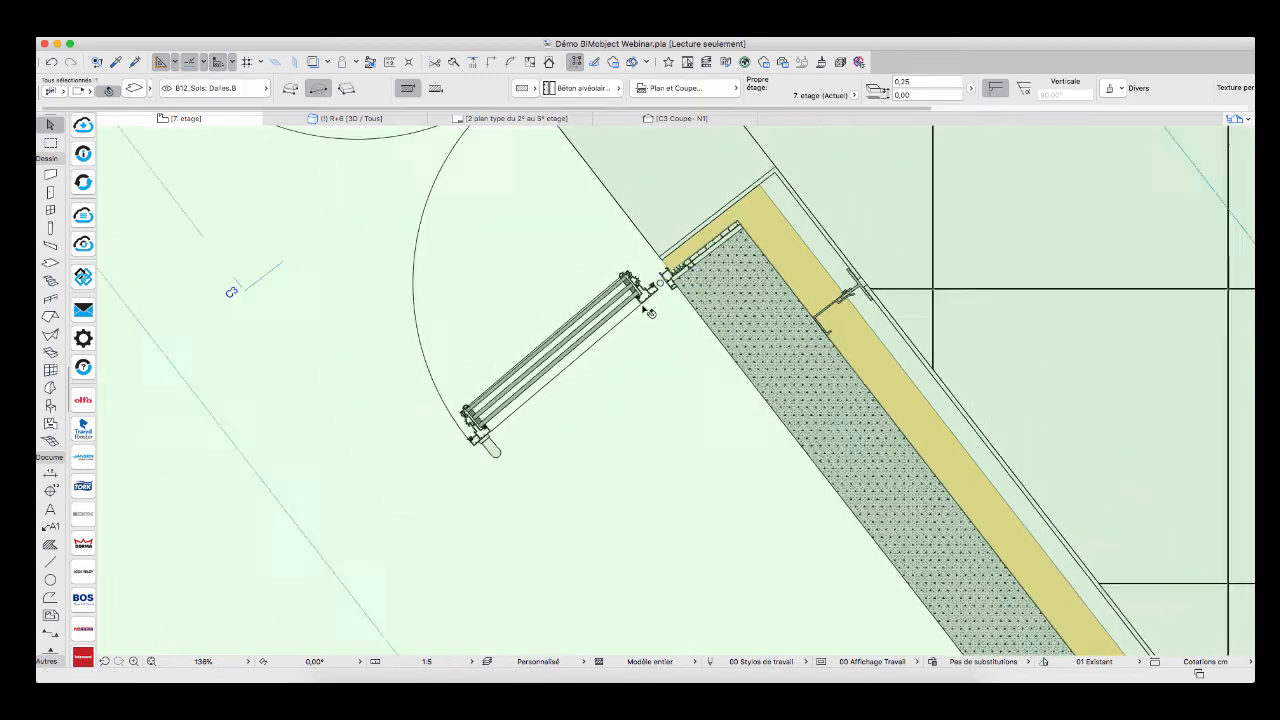
click(590, 355)
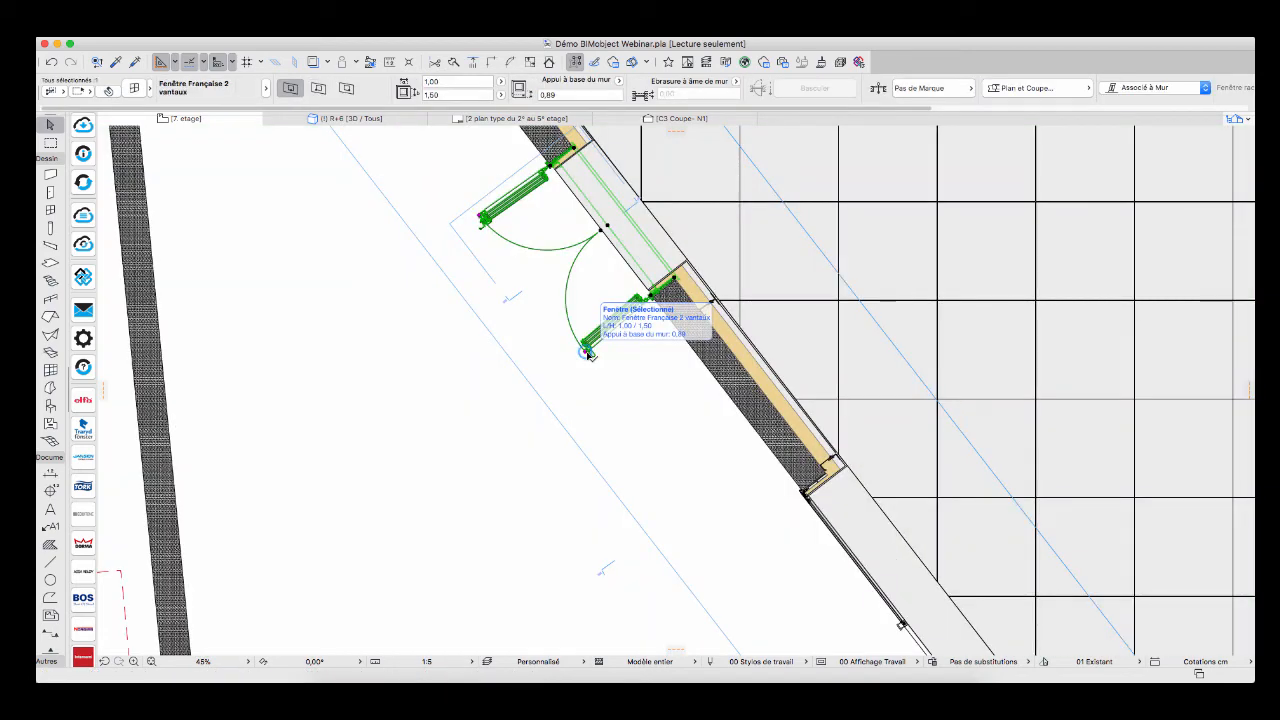
right_click(588, 355)
click(600, 362)
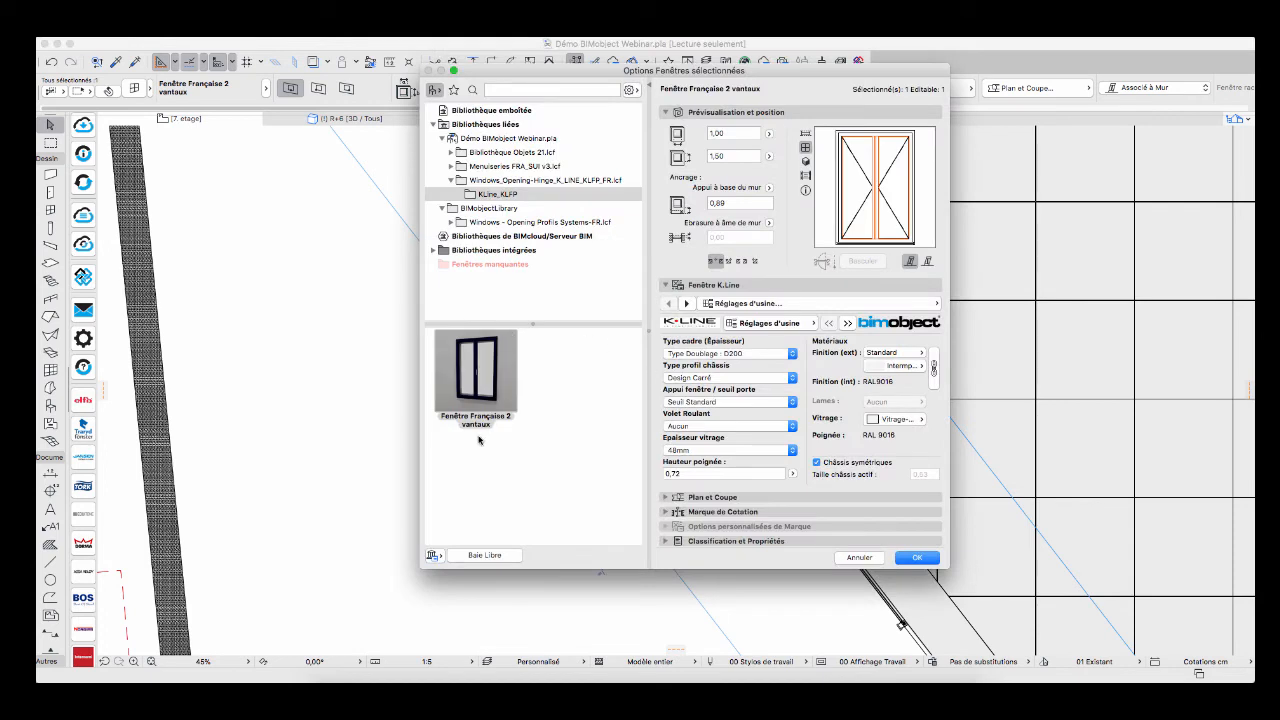
click(792, 353)
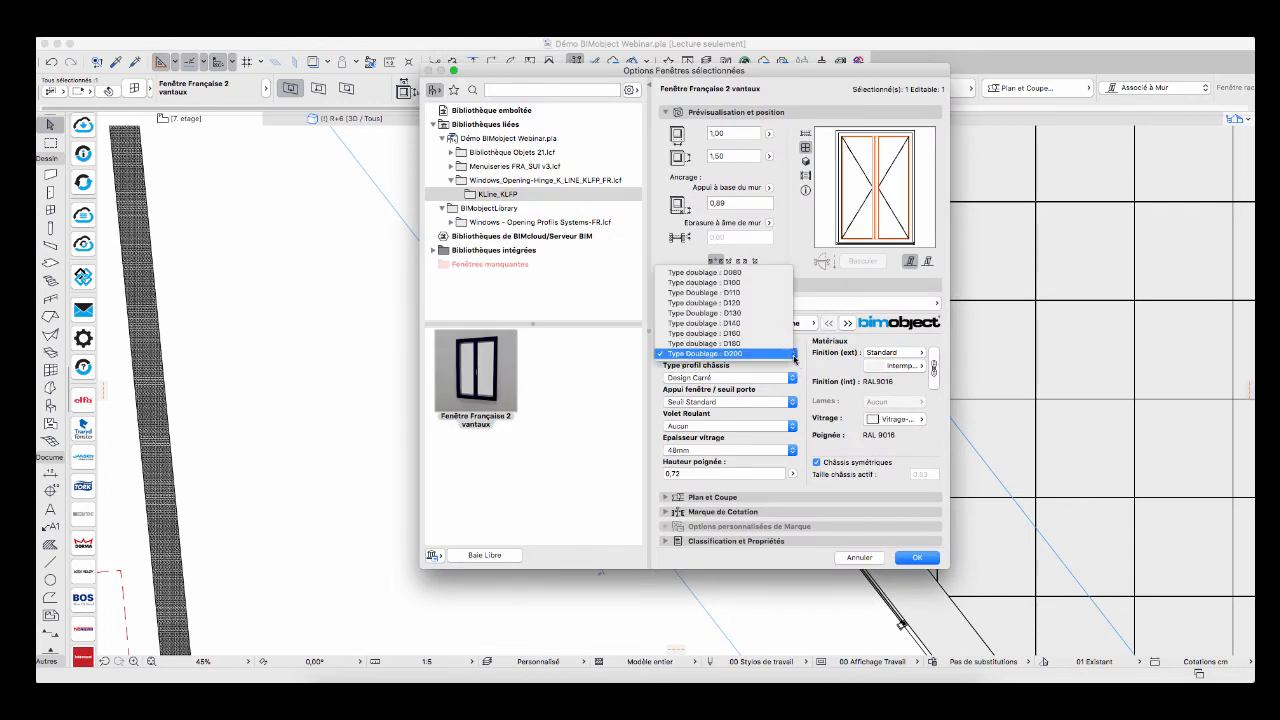
click(793, 354)
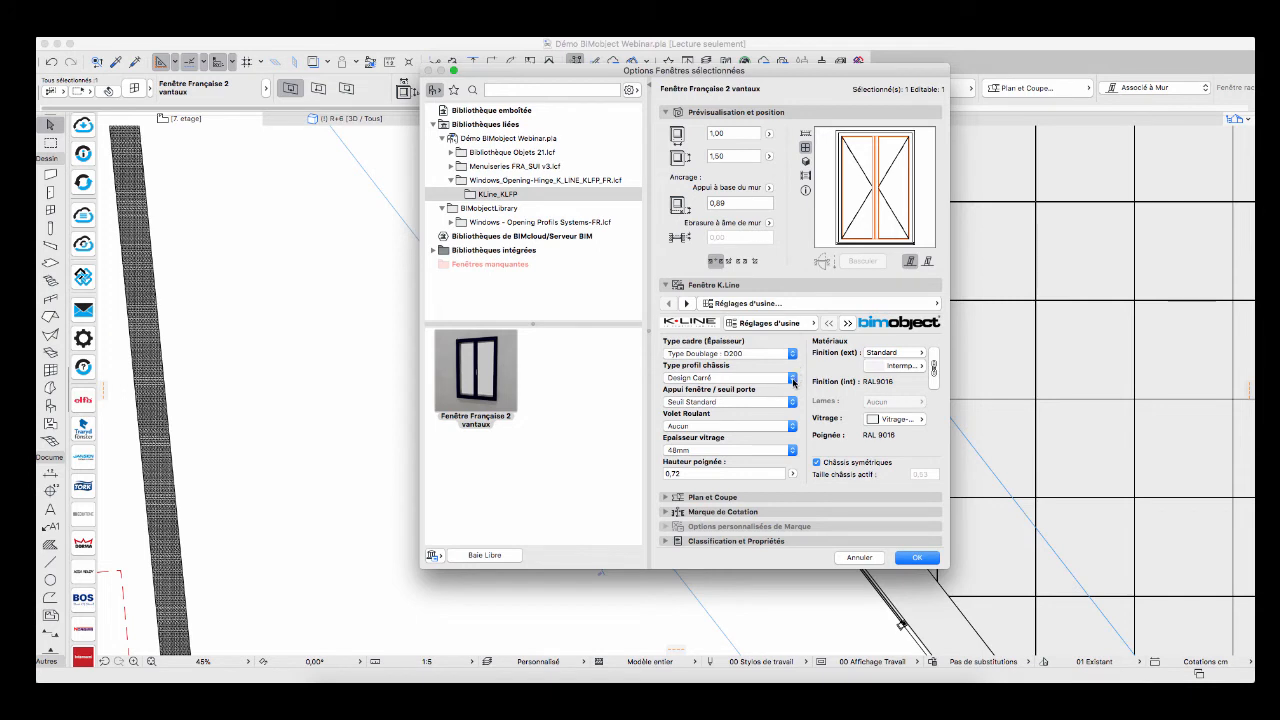
Set the window's sash profile to Design Rond and its roller shutter to Thermobloc, grand coffre, keeping Seuil Standard, and apply the settings
click(792, 377)
click(787, 388)
click(792, 401)
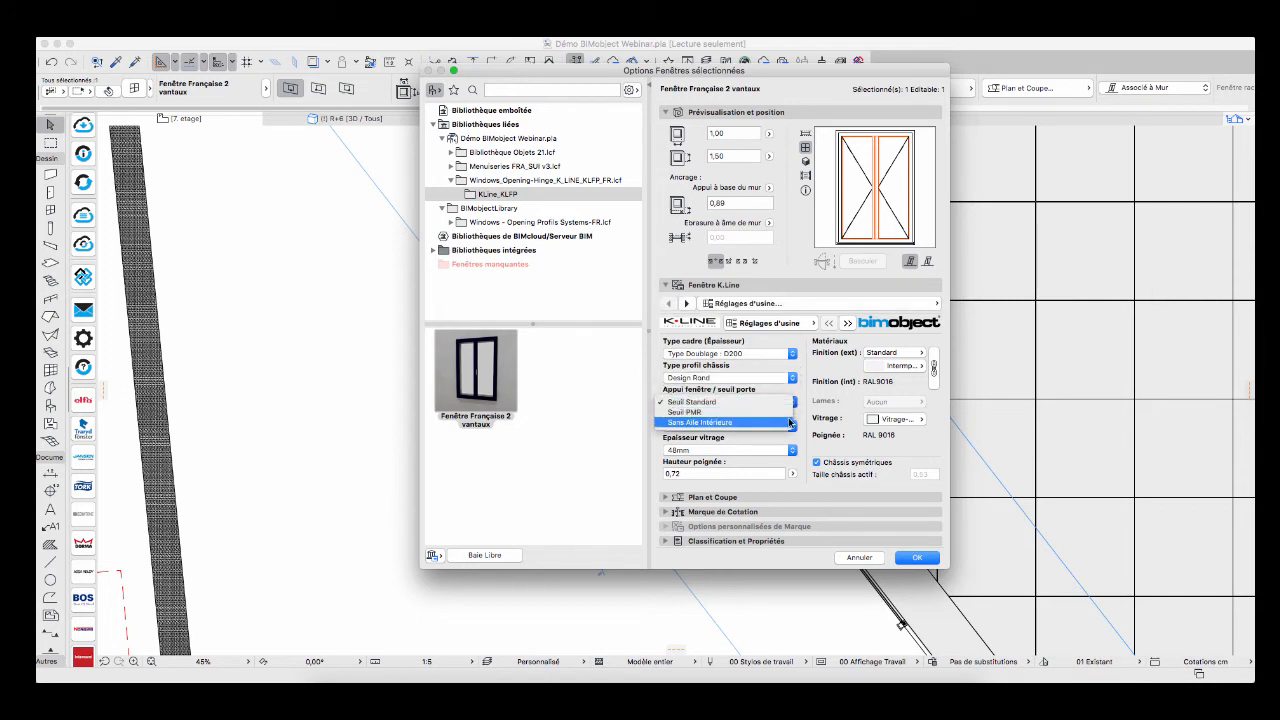
click(792, 424)
click(792, 426)
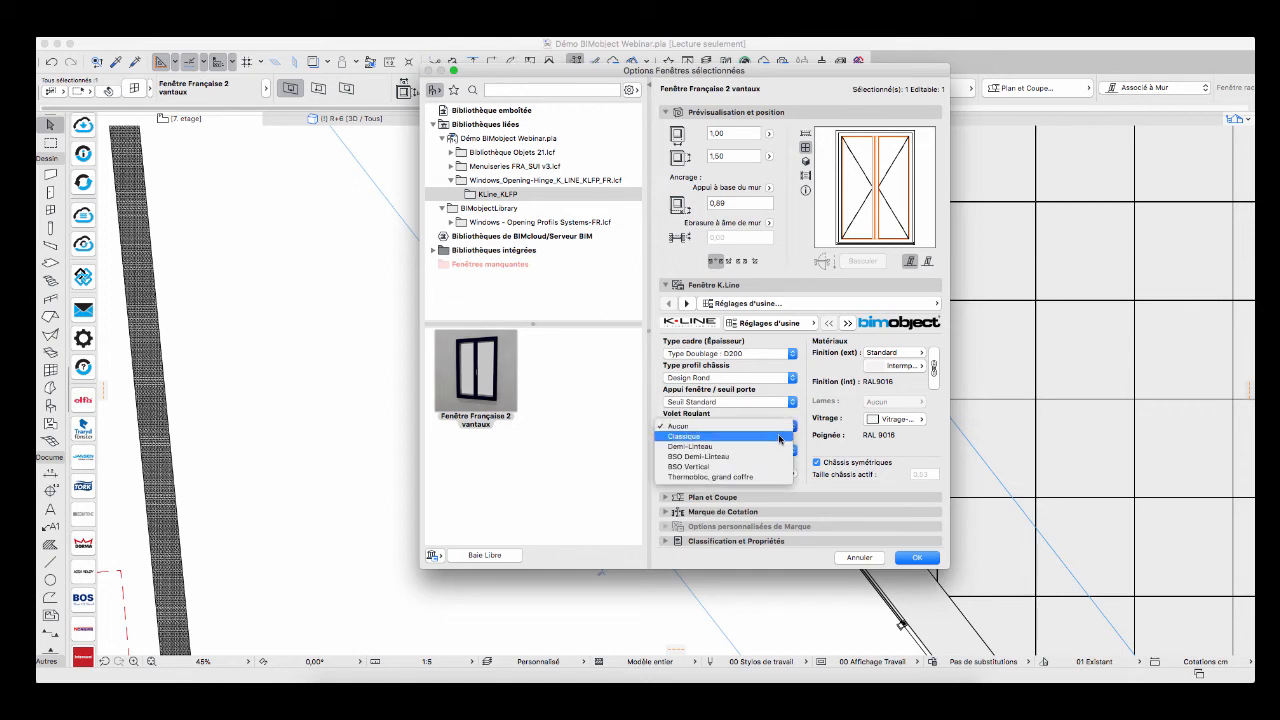
click(771, 477)
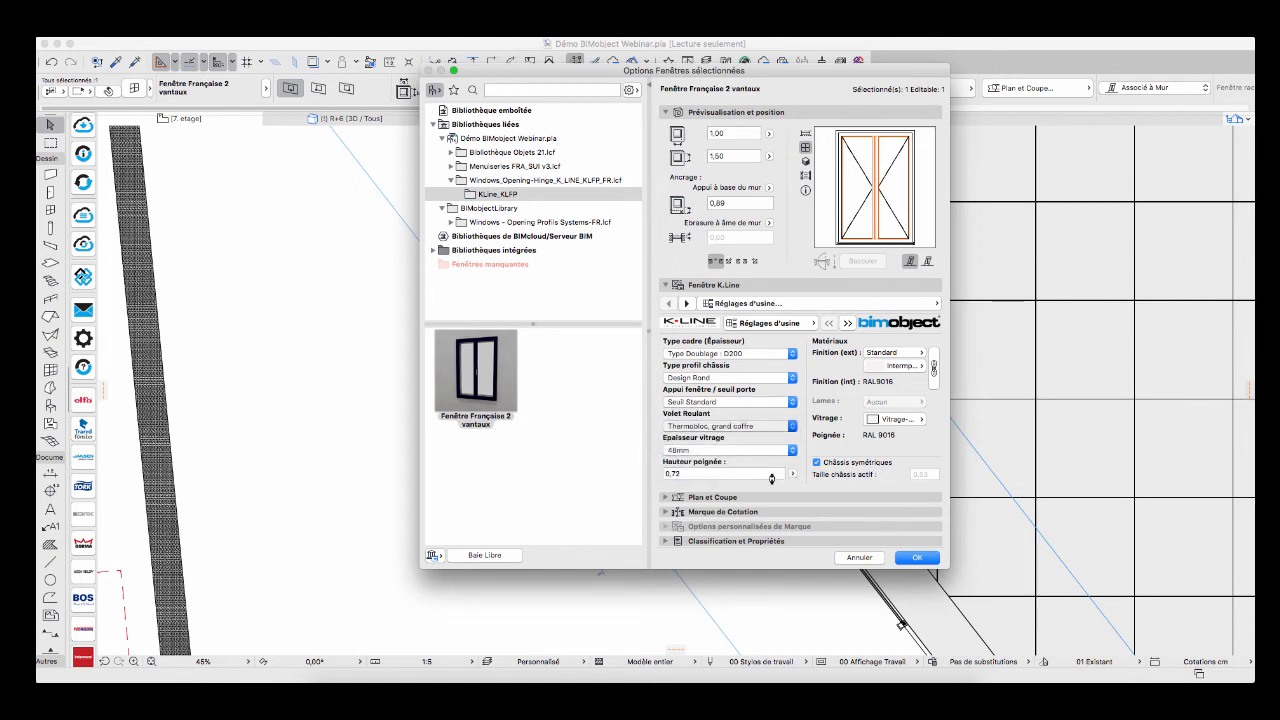
click(916, 558)
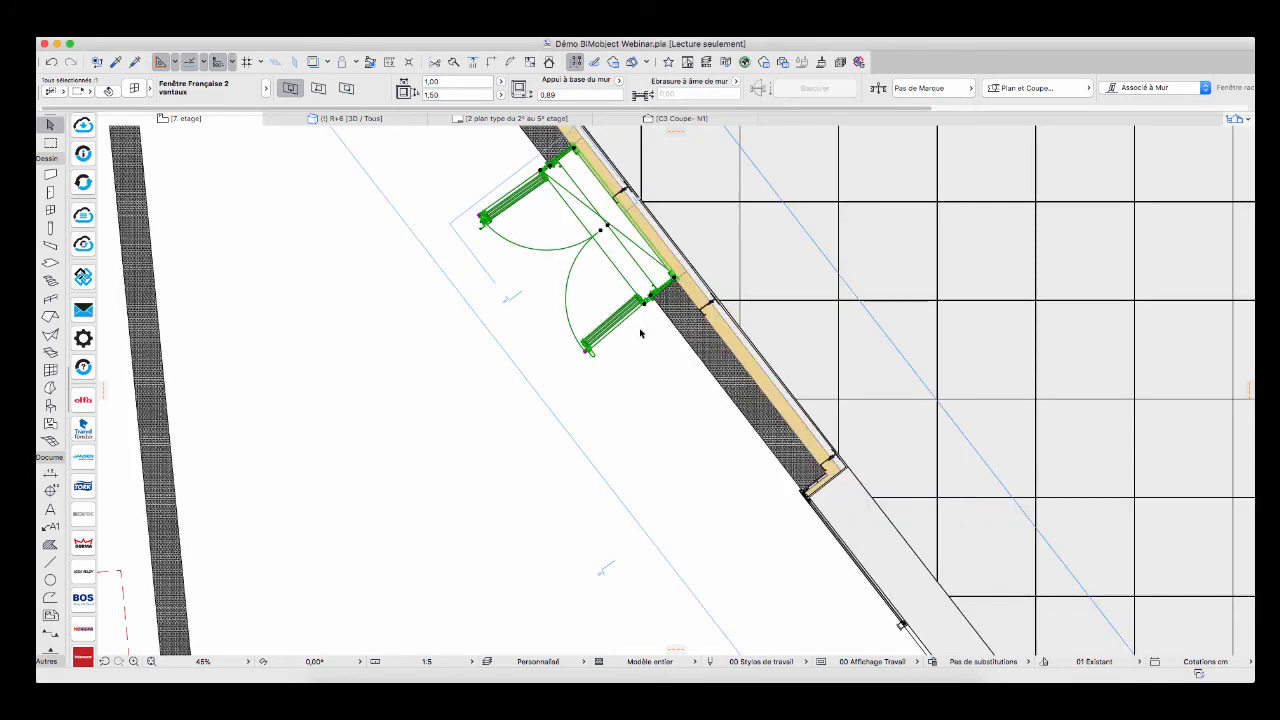
Inspect the edited window's jamb detail in the plan and display the whole model in 3D
click(641, 333)
scroll(637, 325, up, 6)
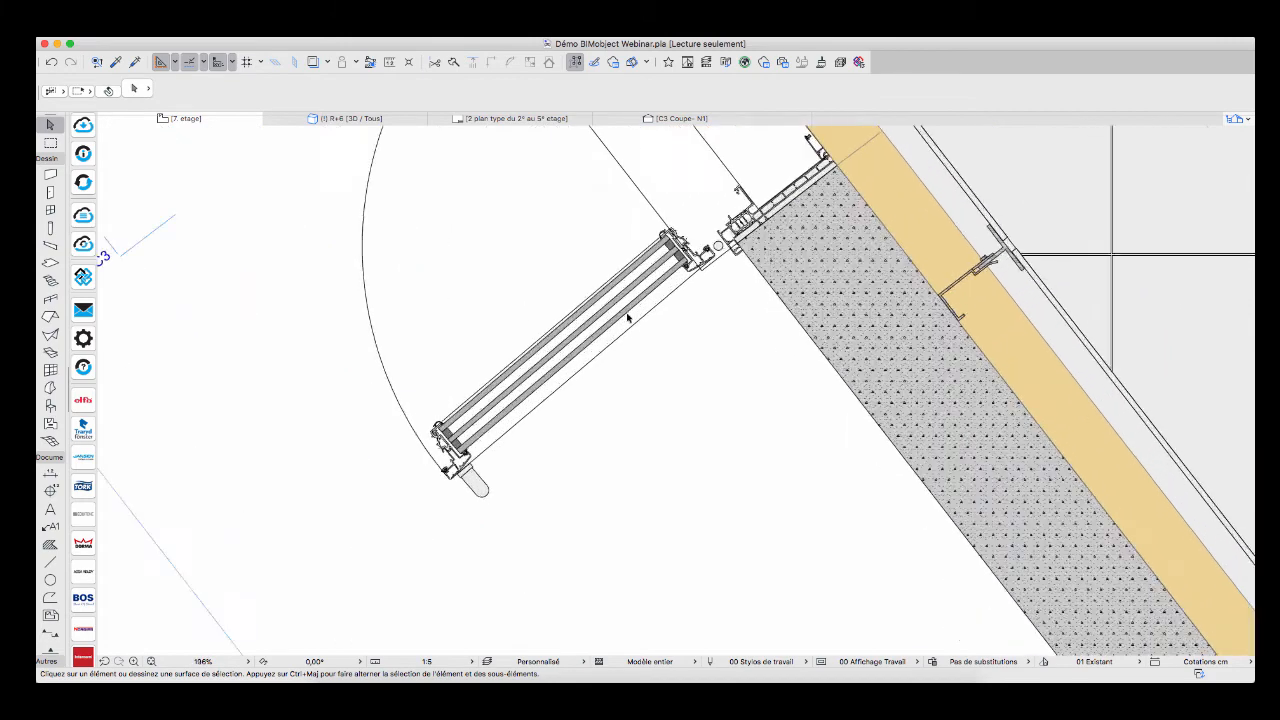
scroll(673, 333, down, 3)
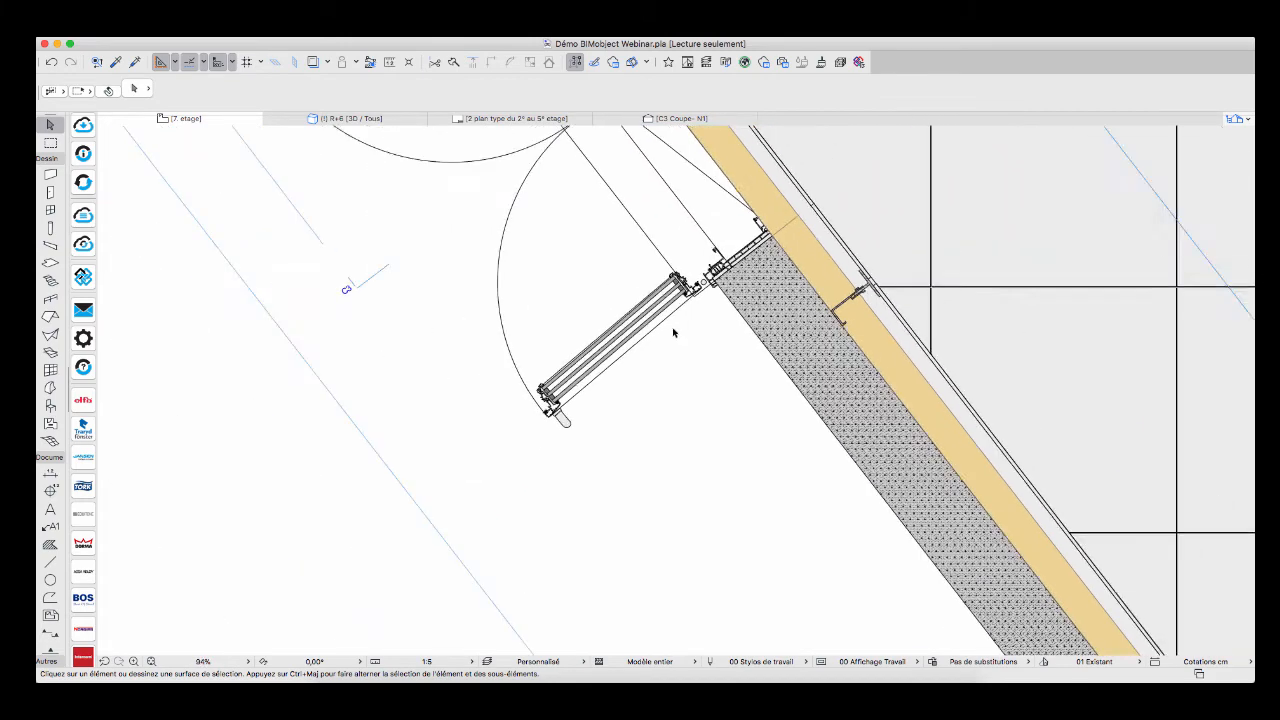
scroll(673, 333, down, 3)
right_click(688, 360)
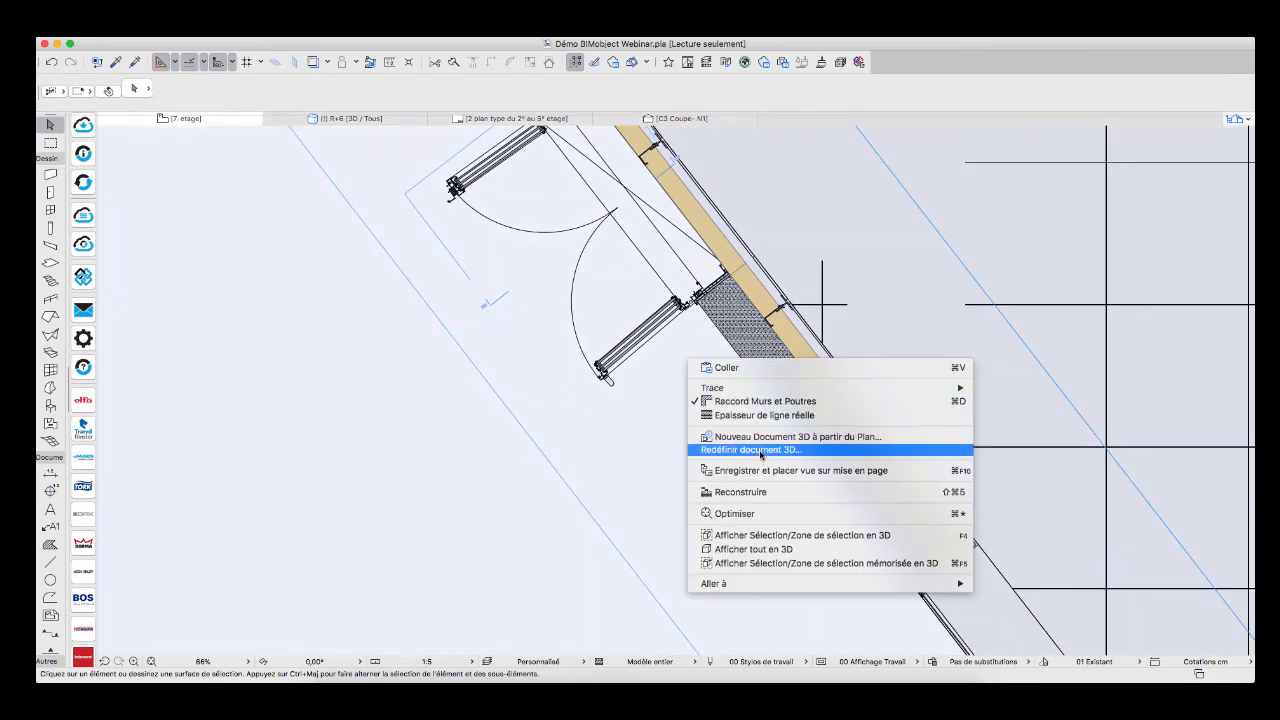
click(760, 550)
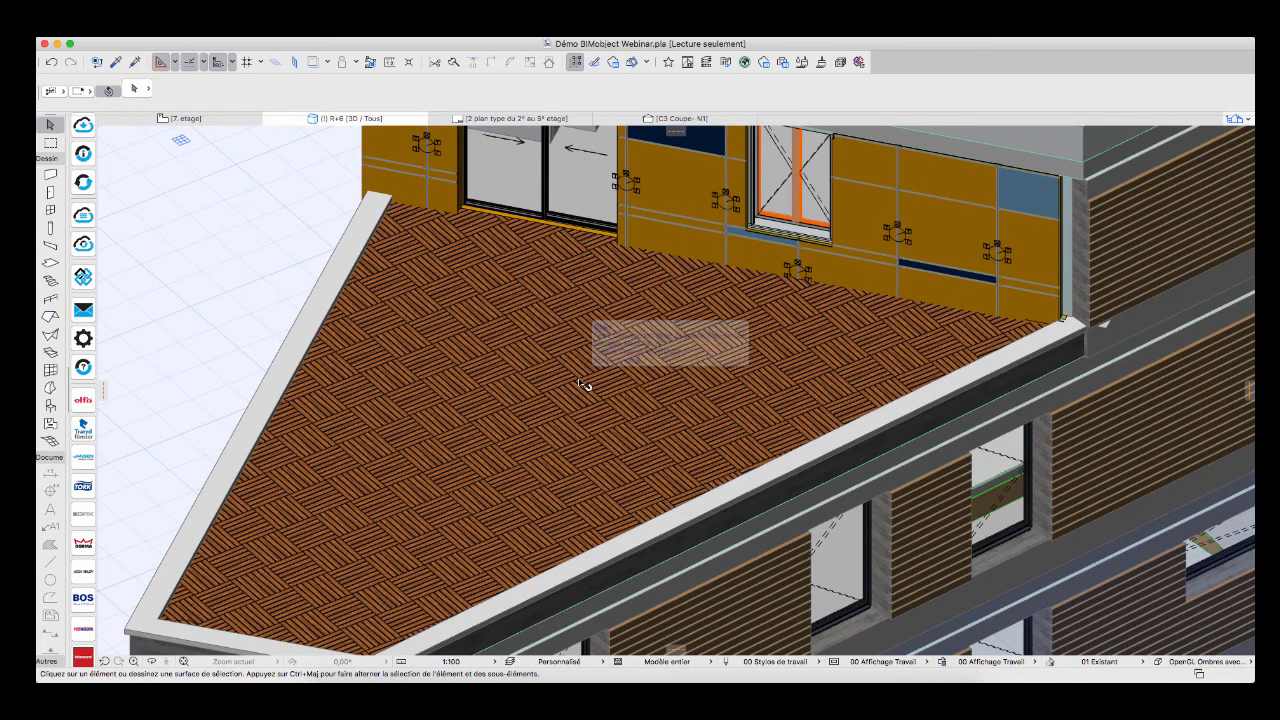
Open the BIMobject product page of the terrace's SOPREMA slabs, view the sales representative's phone number, and close the page
click(586, 387)
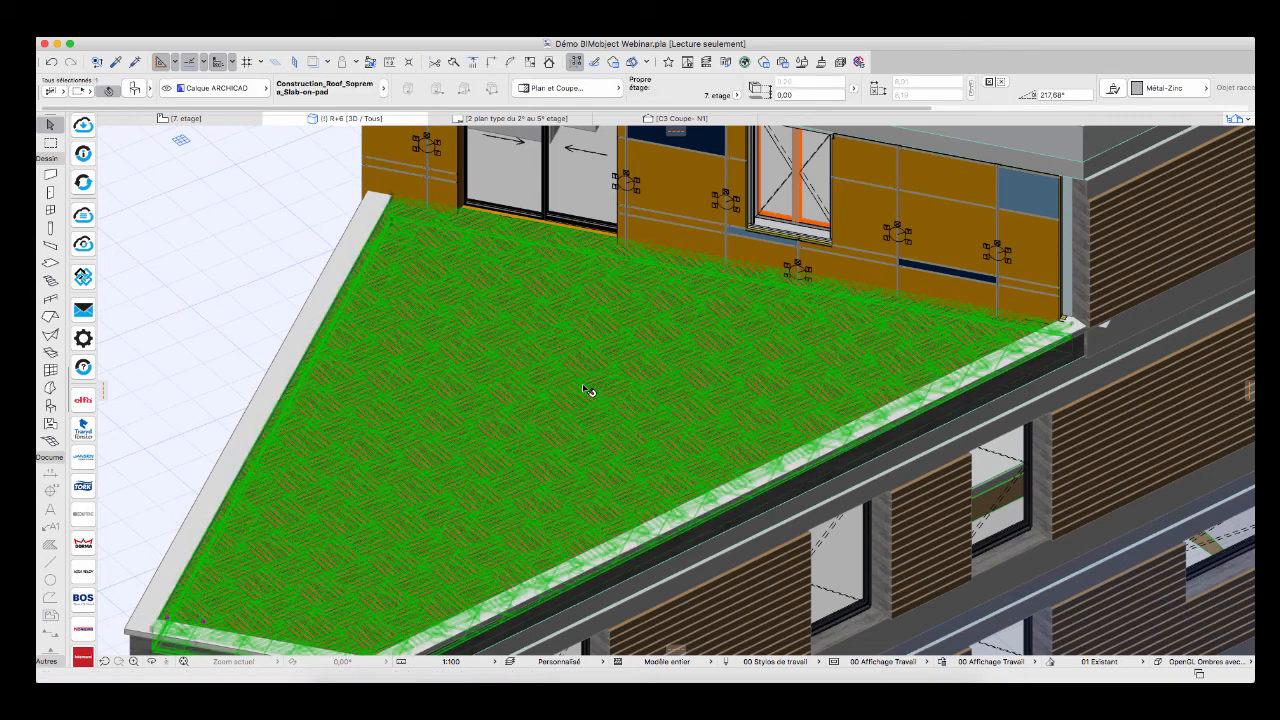
click(586, 389)
key(Escape)
click(83, 153)
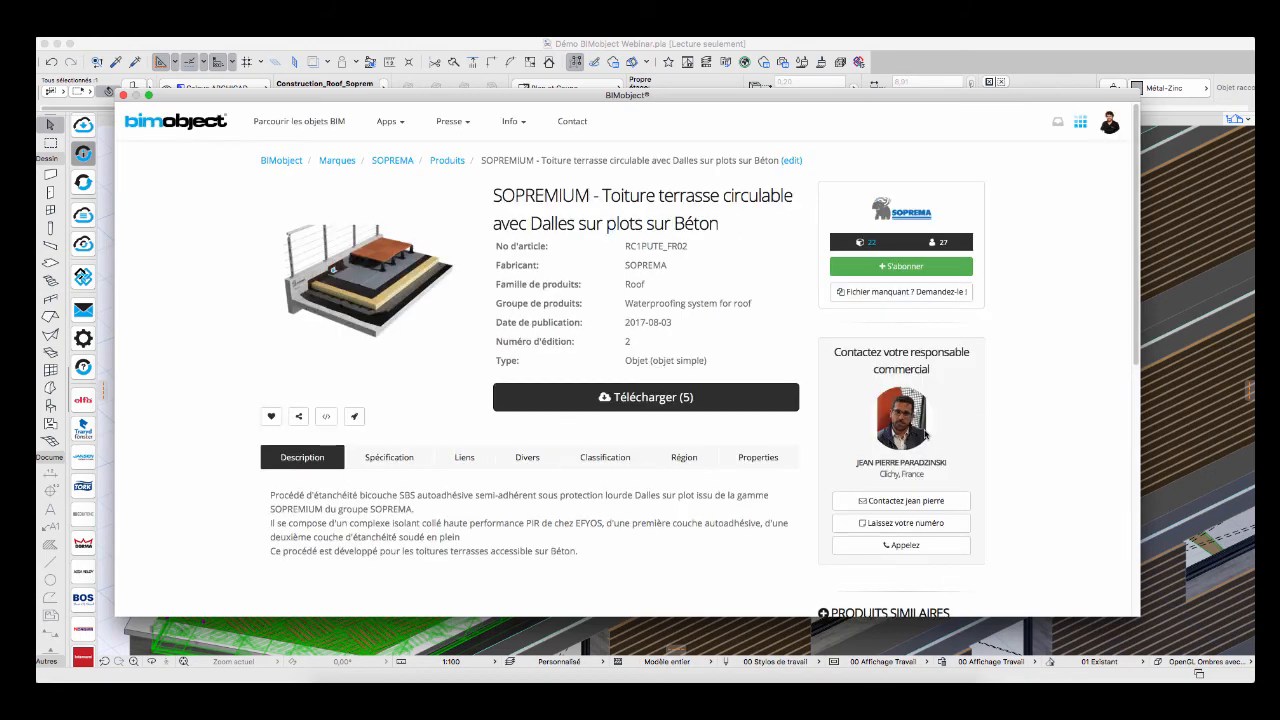
click(888, 545)
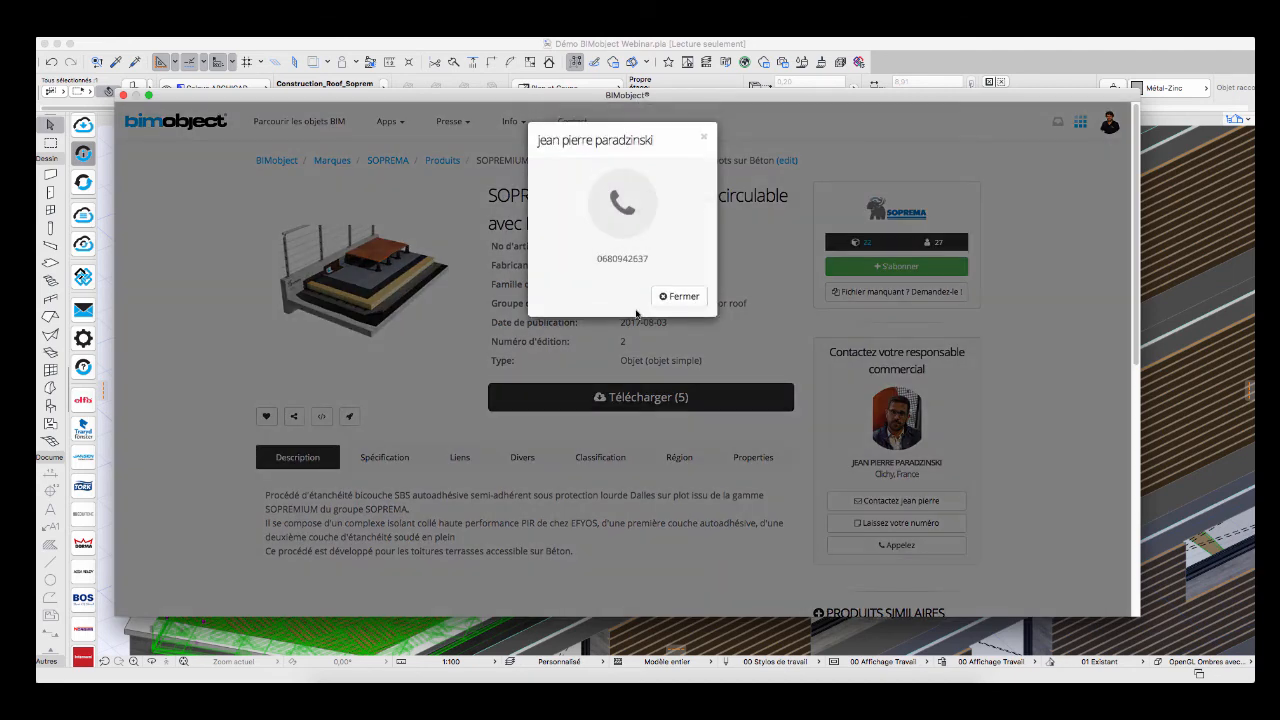
click(679, 297)
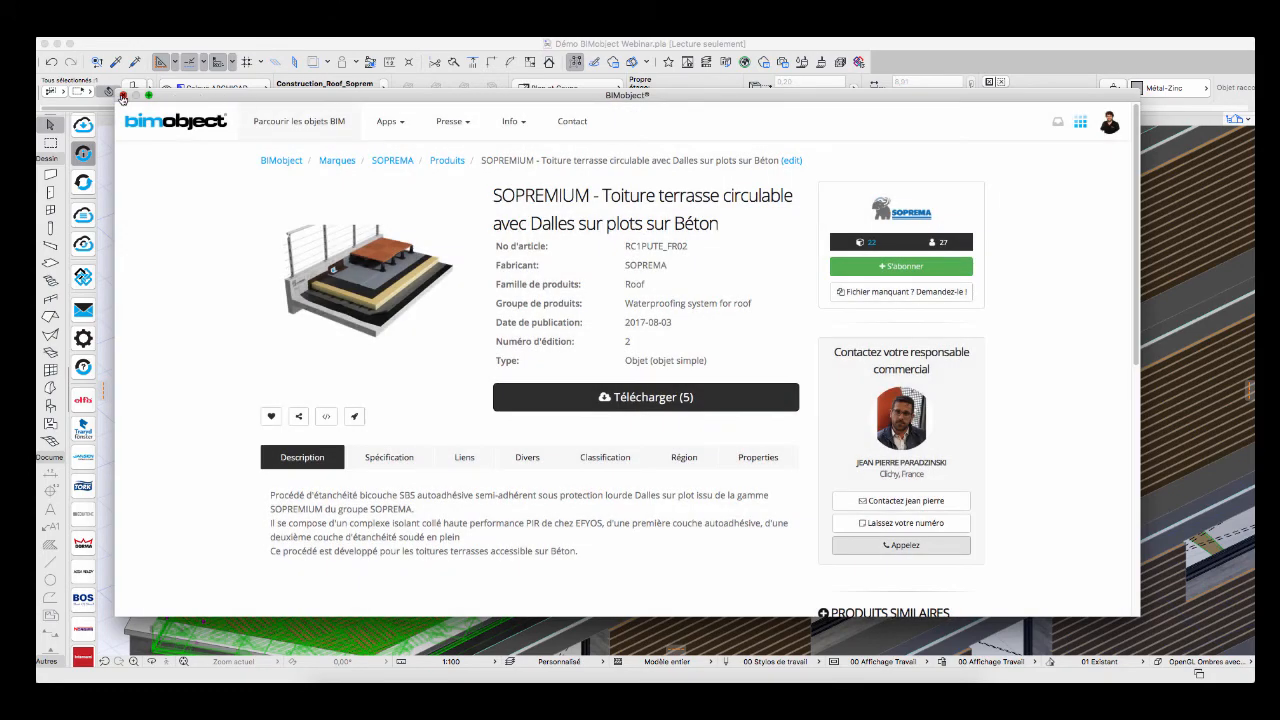
click(122, 97)
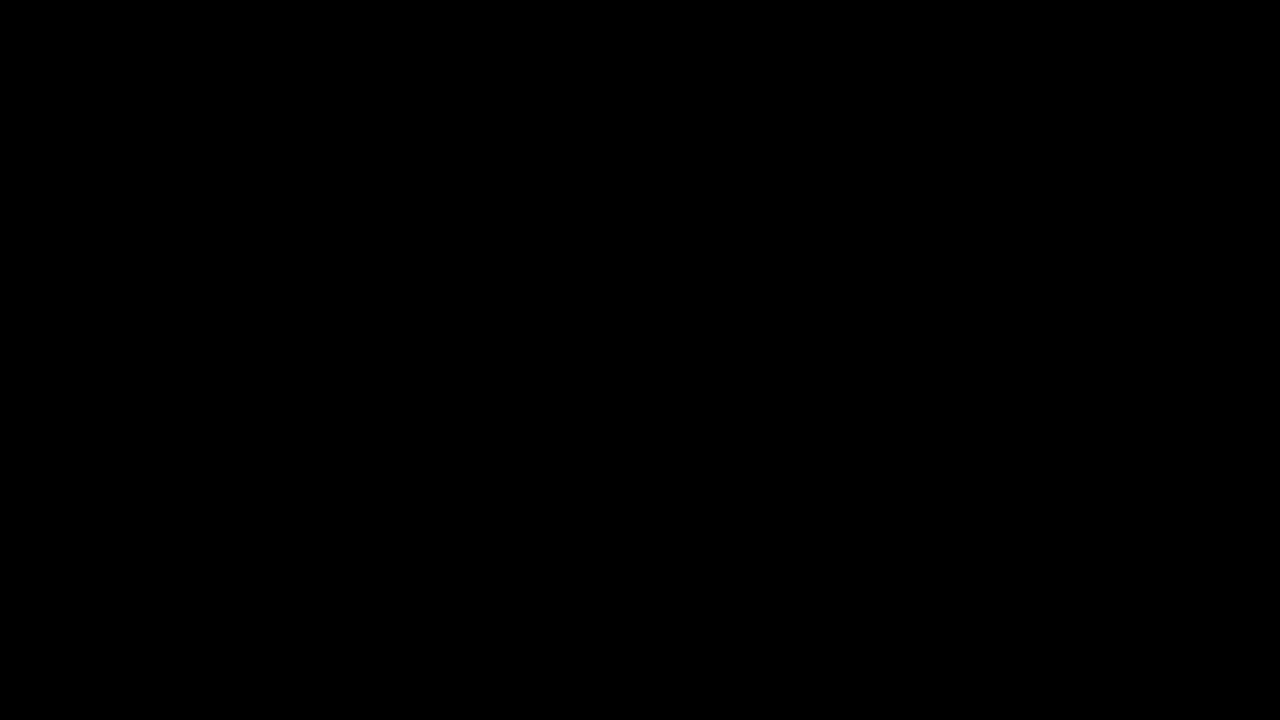